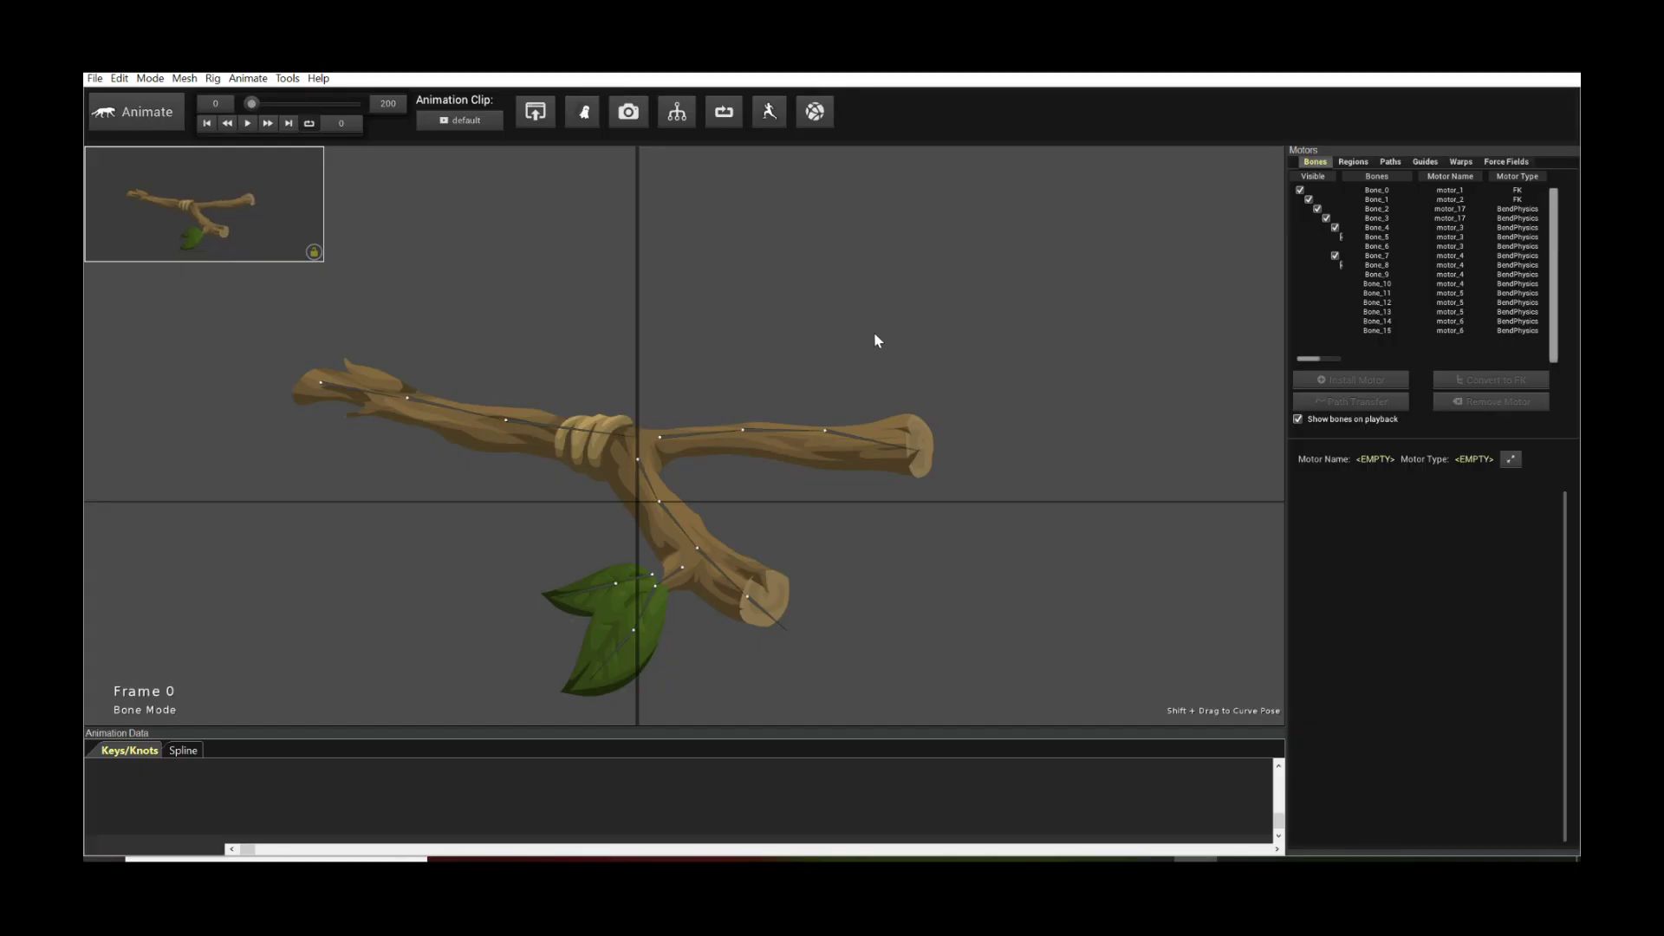
Step: Preview the branch's physics swing and stop it back at frame 0
left_click_drag(875, 334, 884, 324)
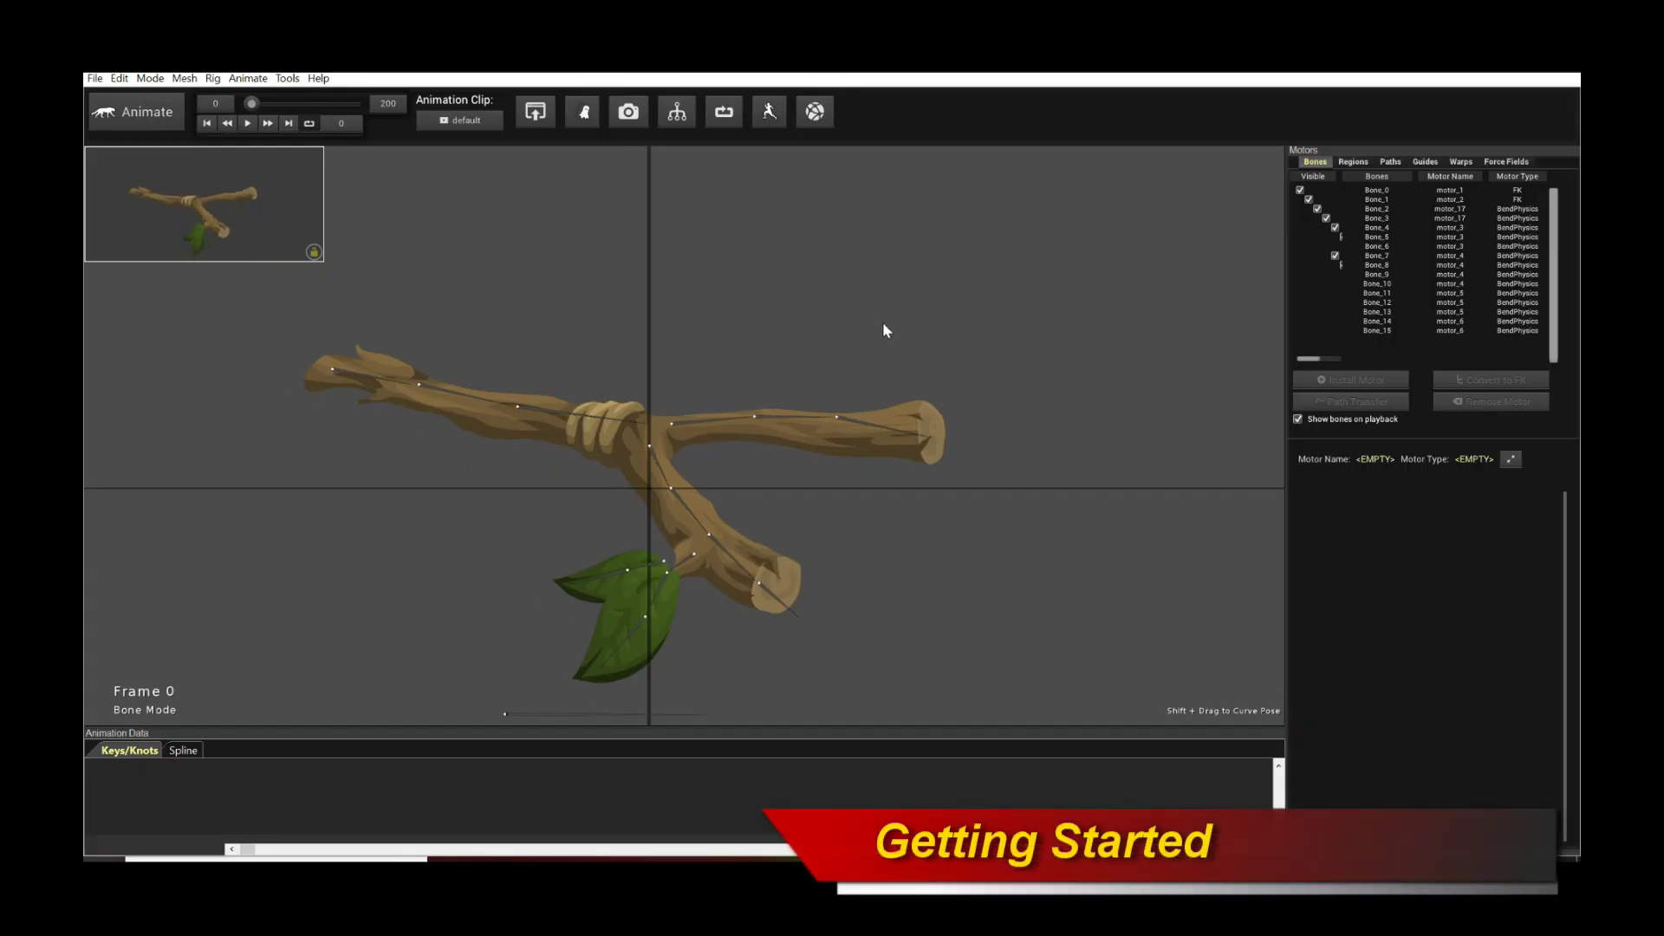
key("space")
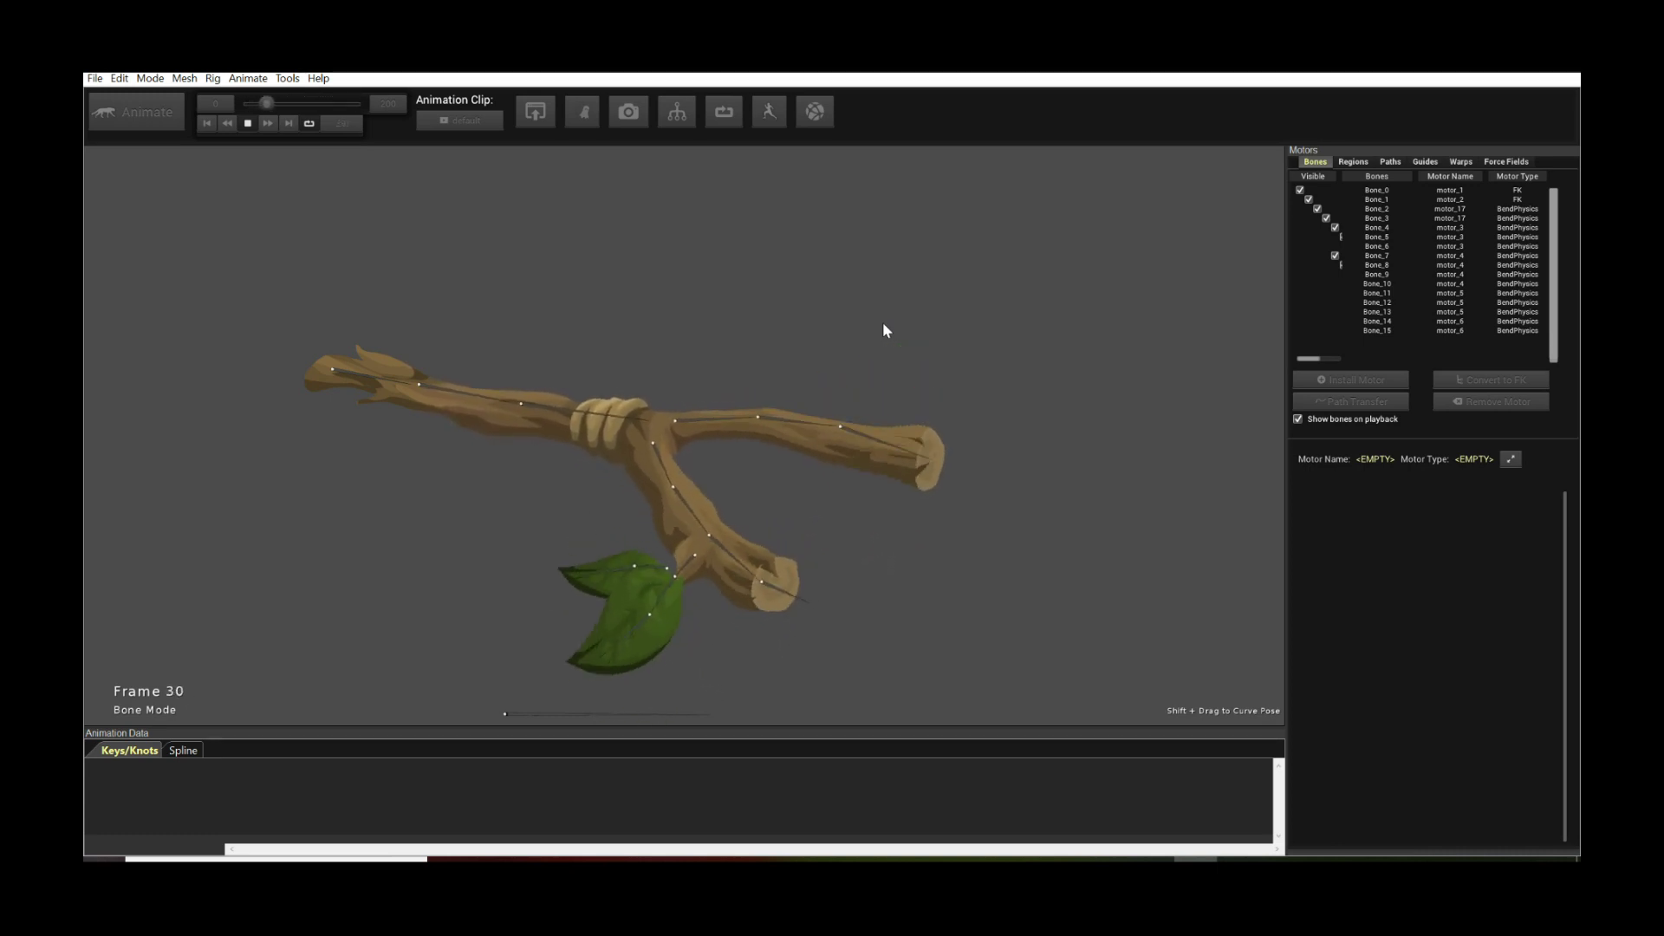
key("space")
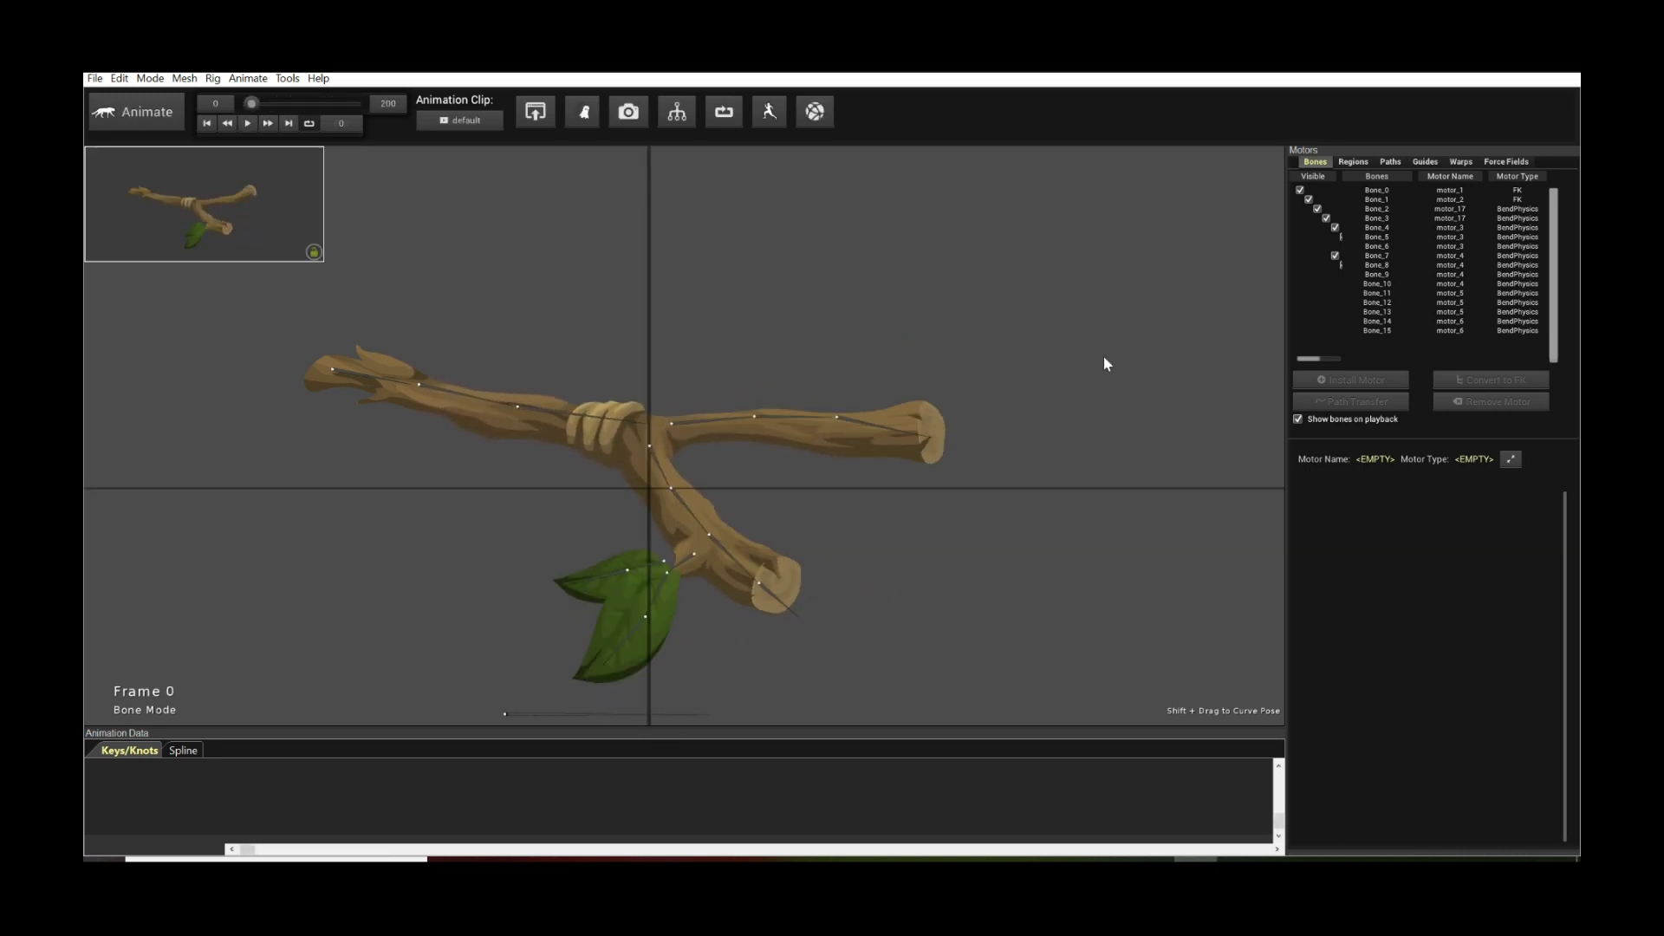
Step: Inspect the bend physics of motor_17 and motor_3 and check the Force Fields settings
left_click(1533, 210)
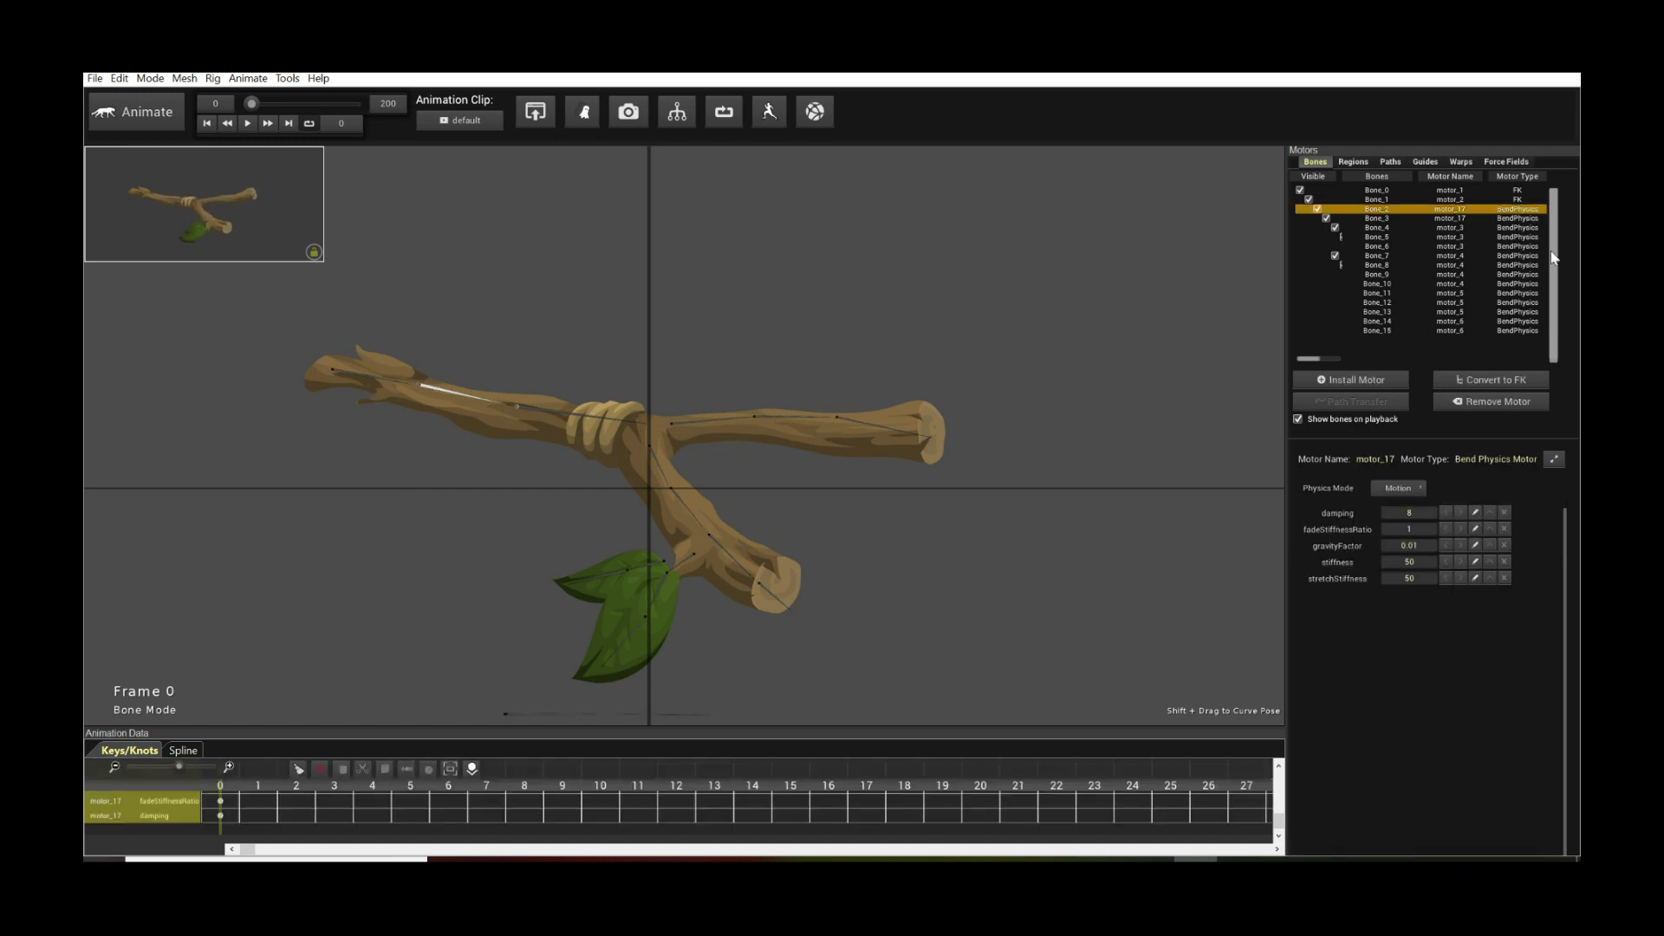
left_click(1528, 255)
left_click(1510, 274)
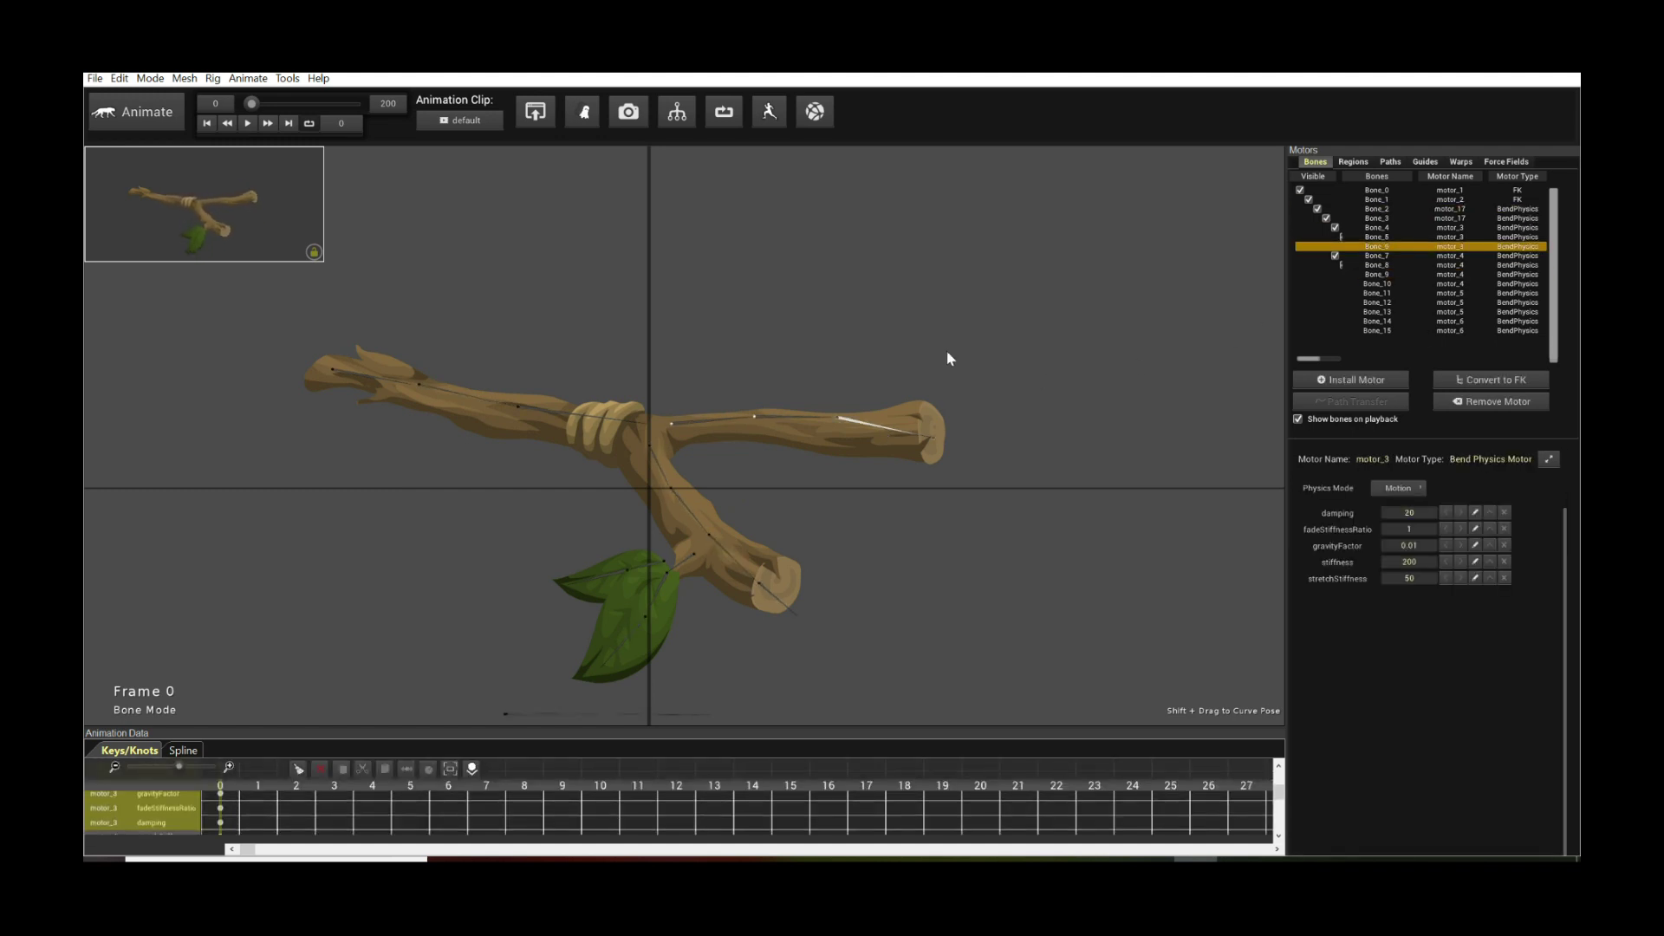
key("space")
key("space")
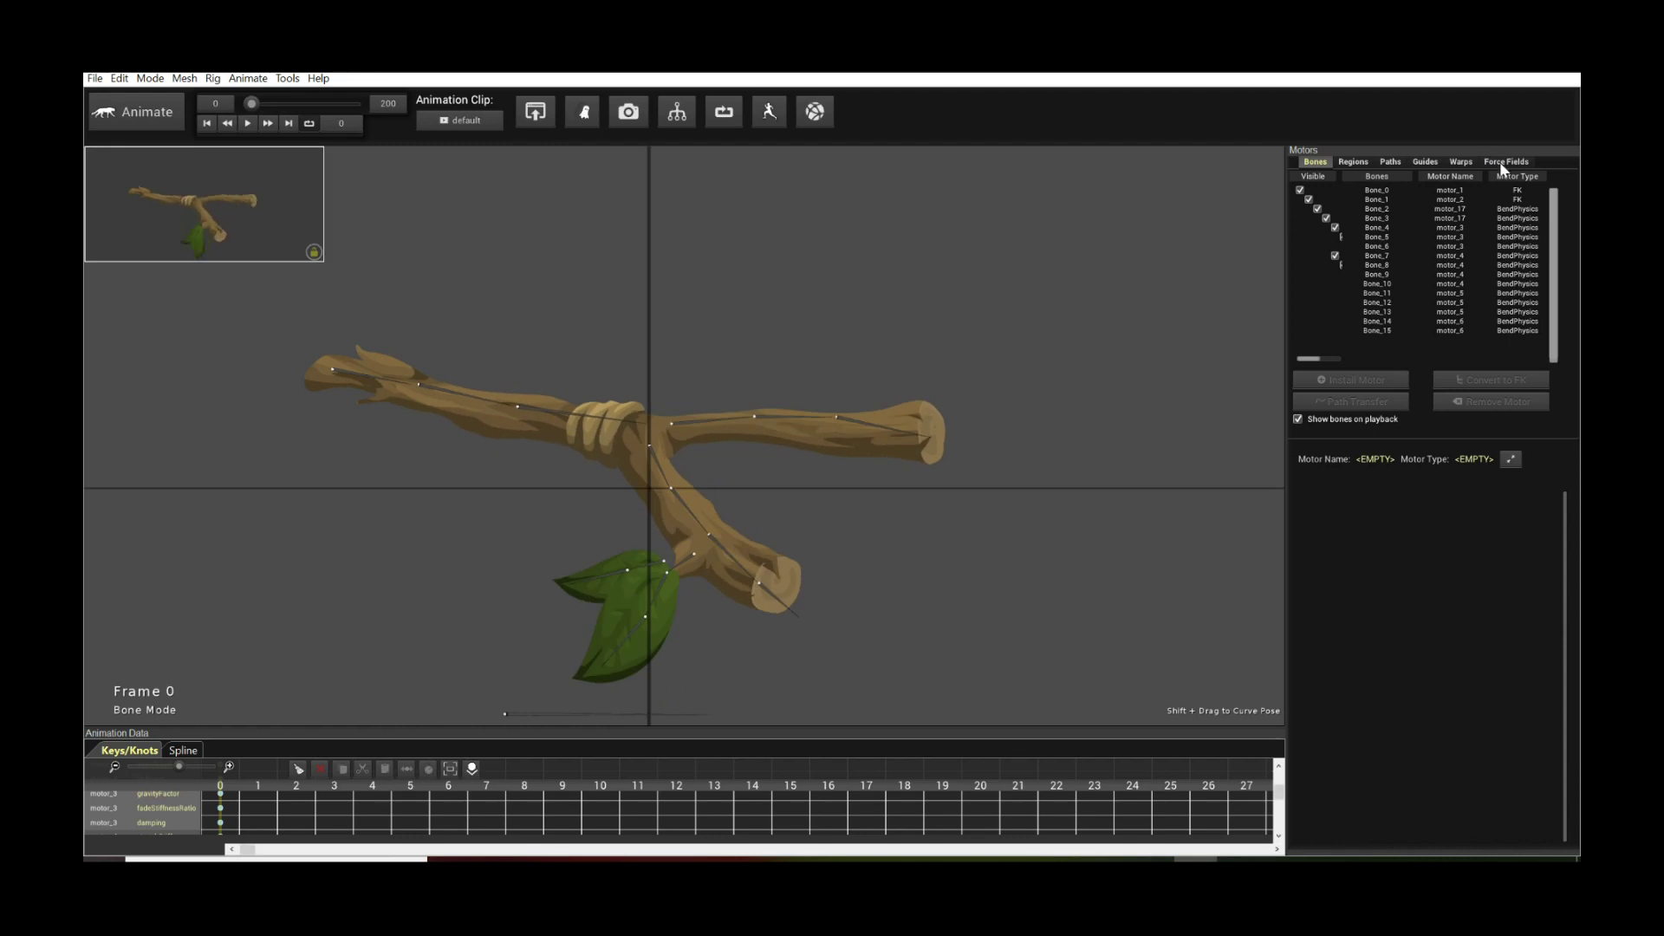
left_click(1502, 162)
left_click(1316, 163)
key("space")
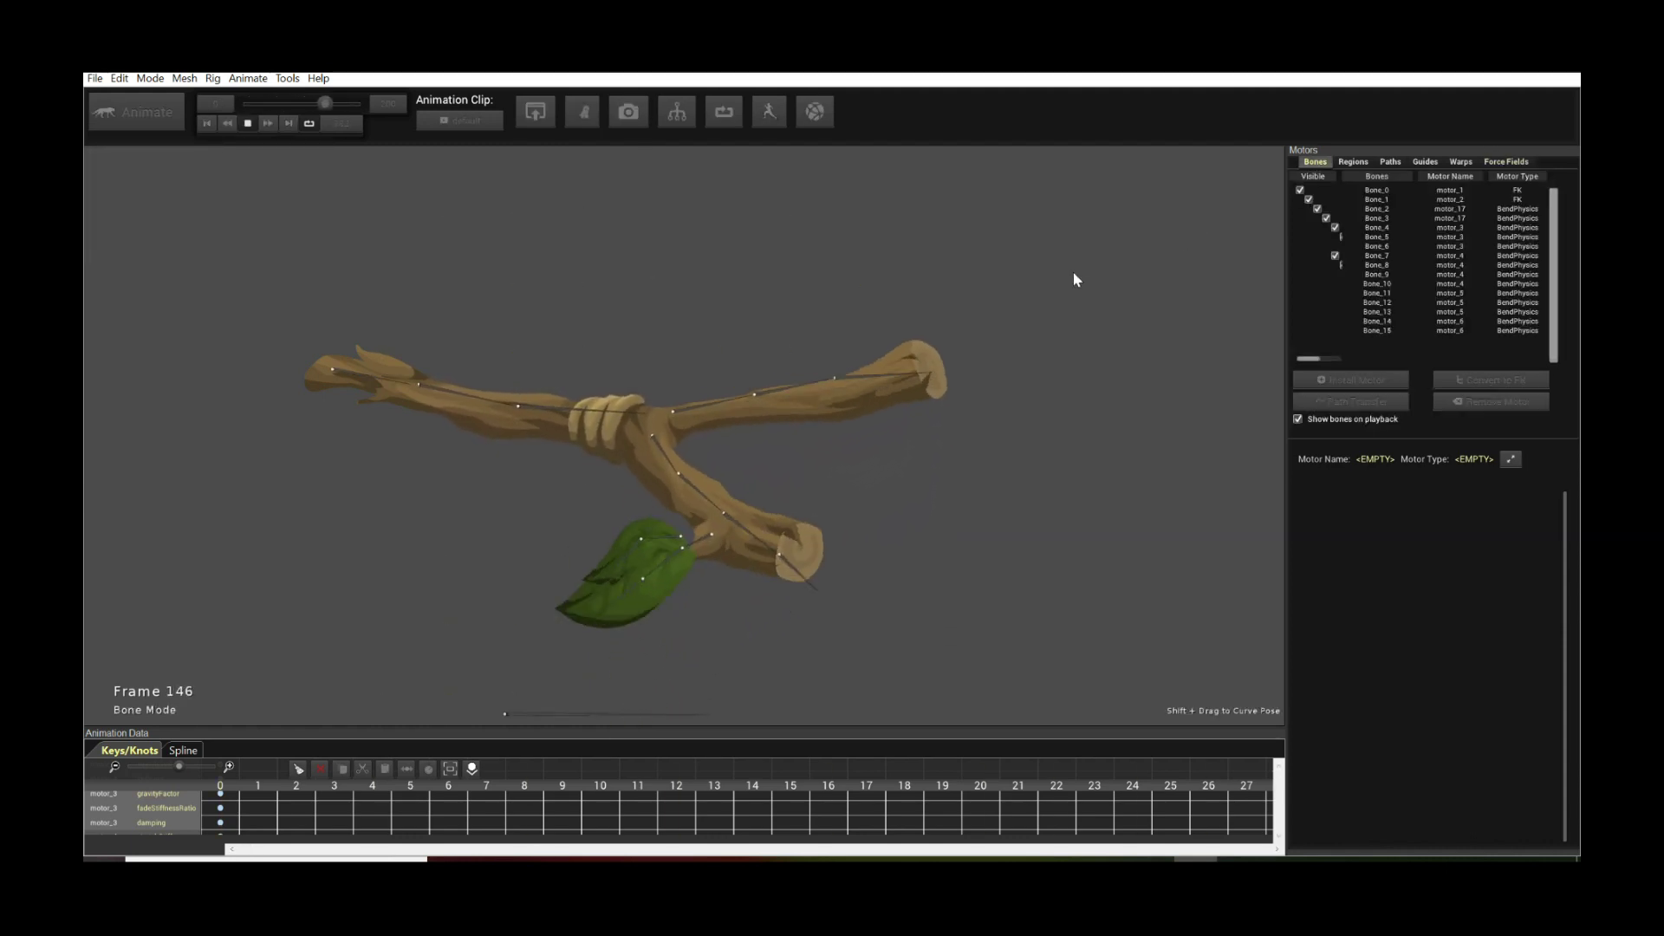
Step: Replay the branch animation once more, ending at frame 0 with the Animate menu open
key("space")
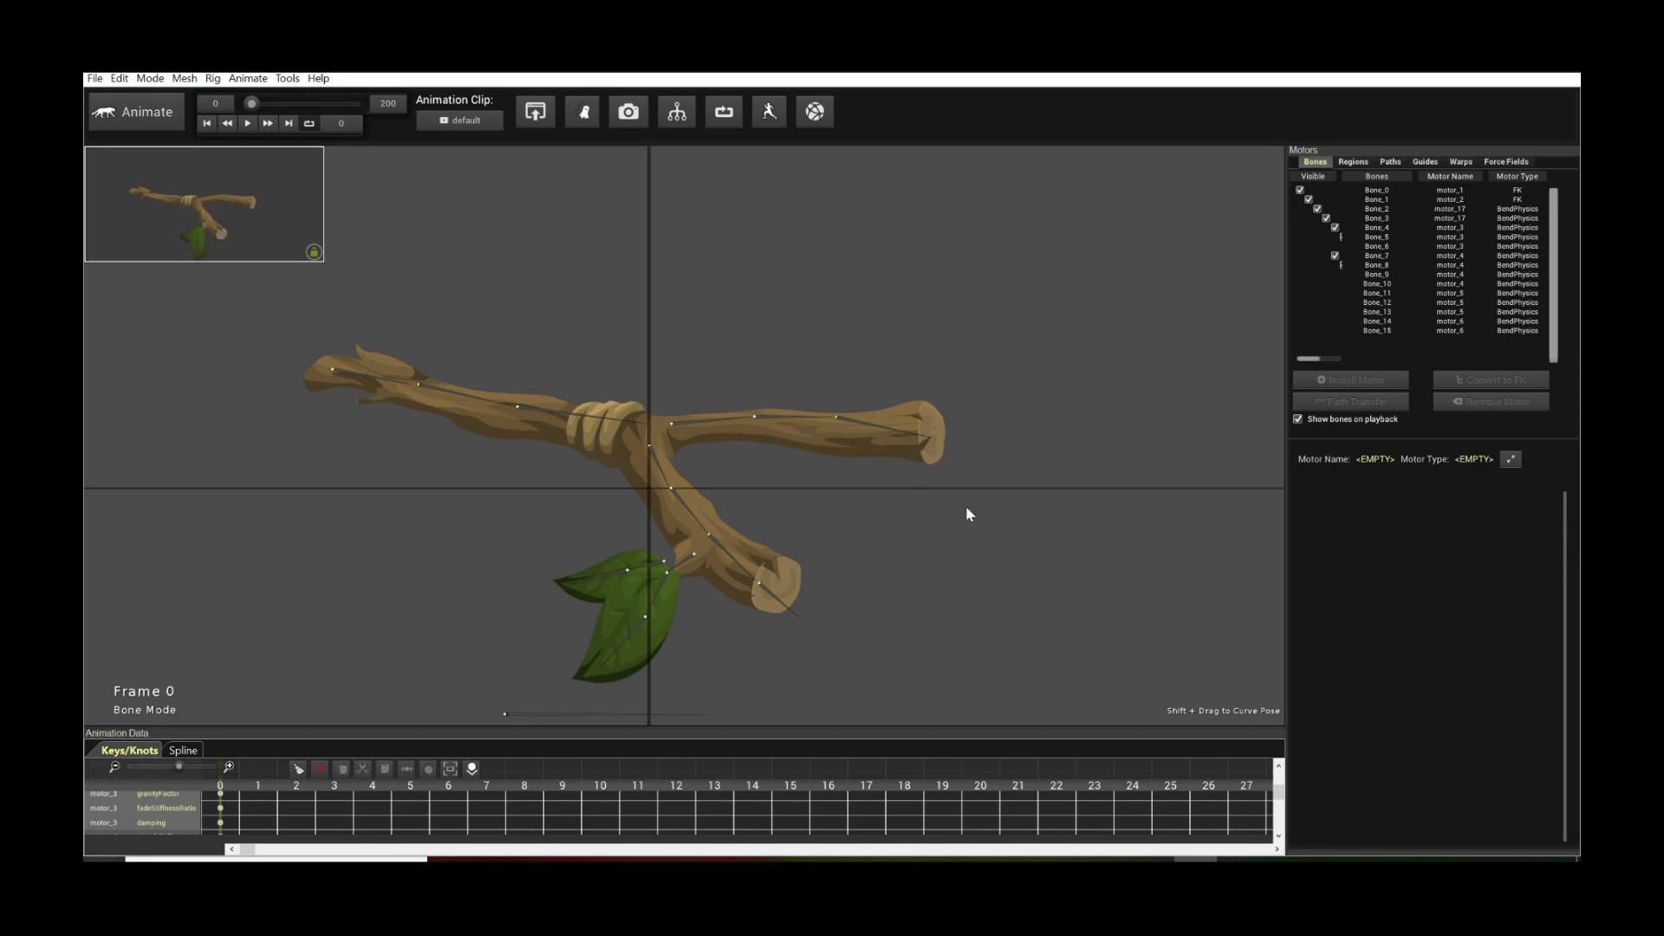
key("space")
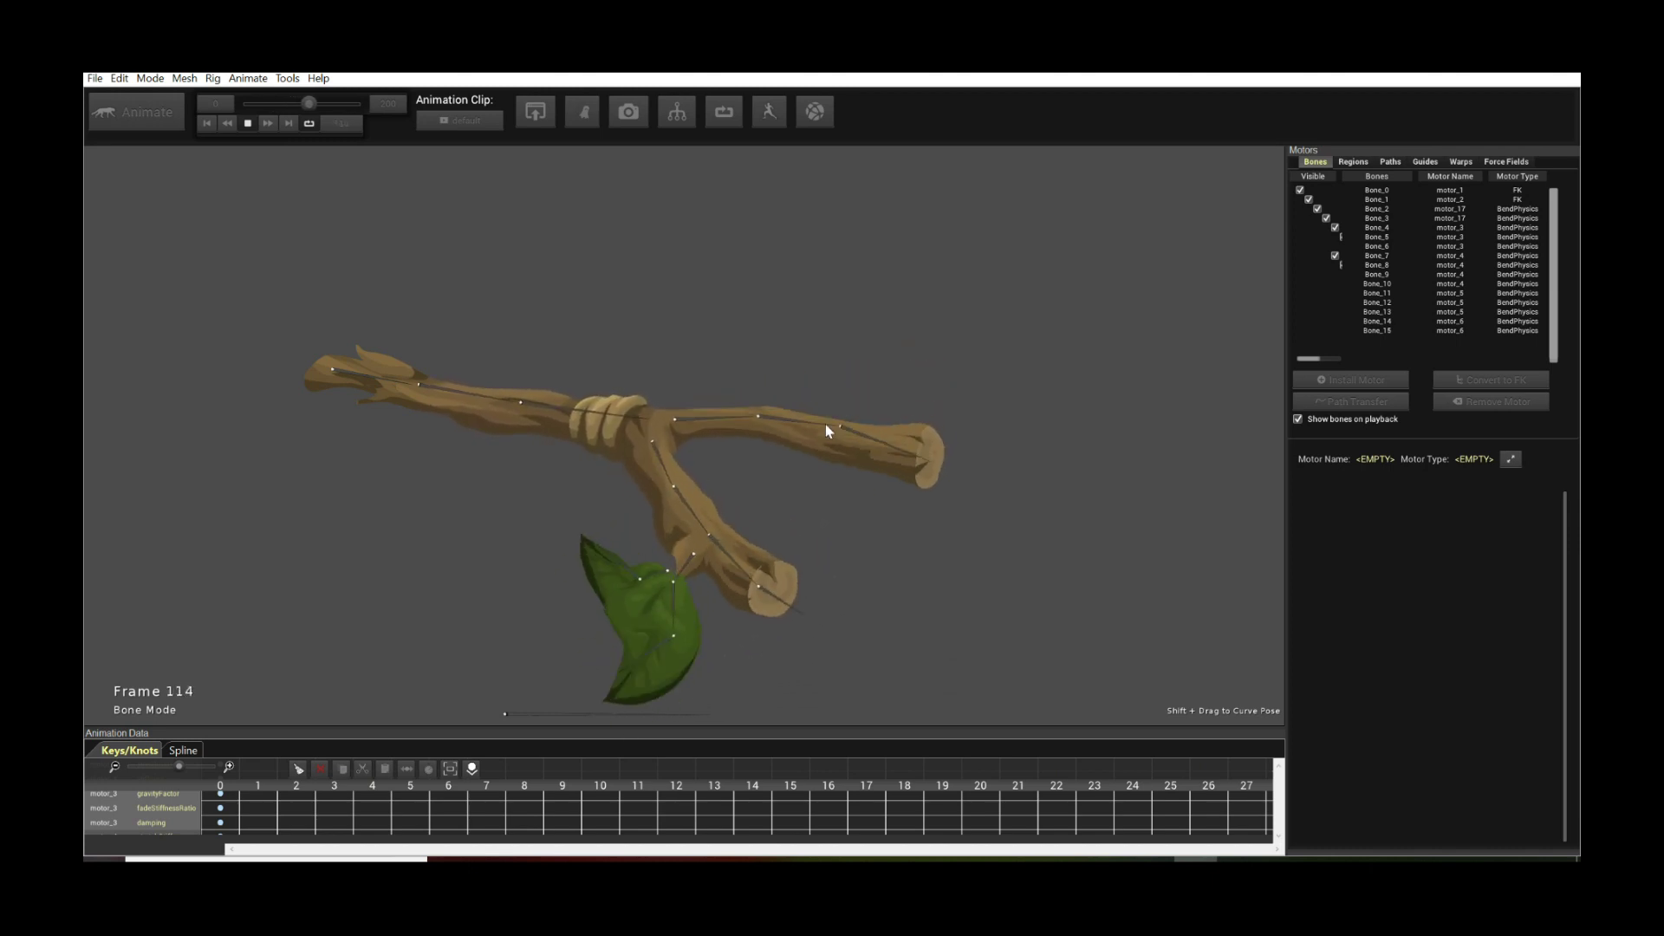
key("space")
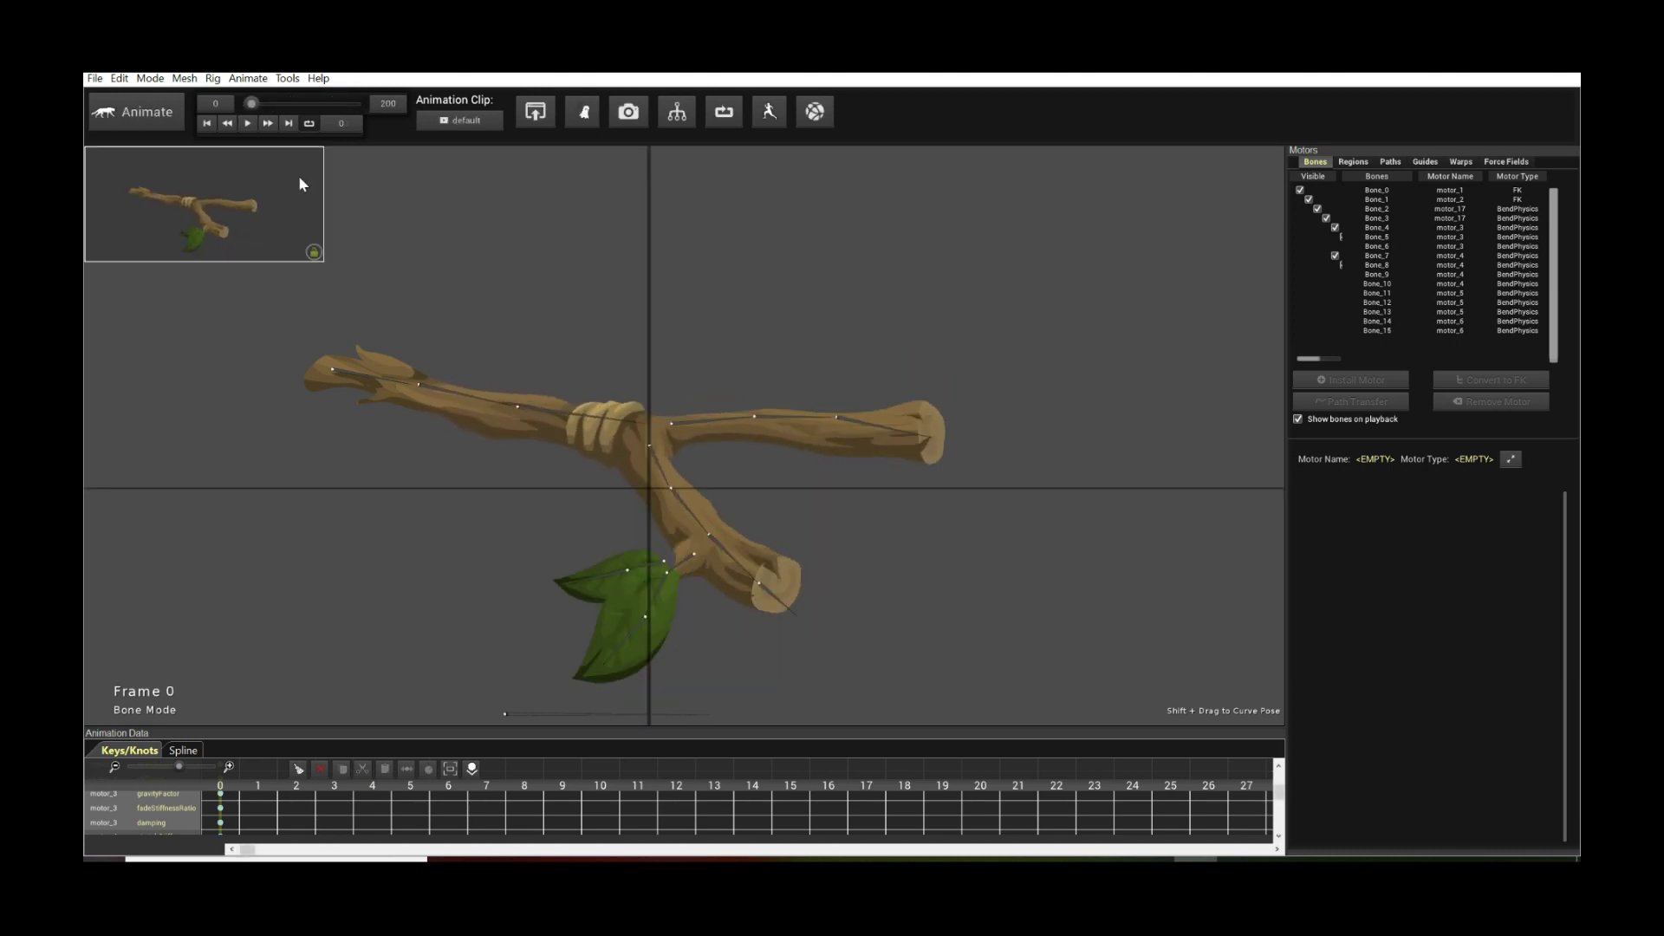
left_click(248, 78)
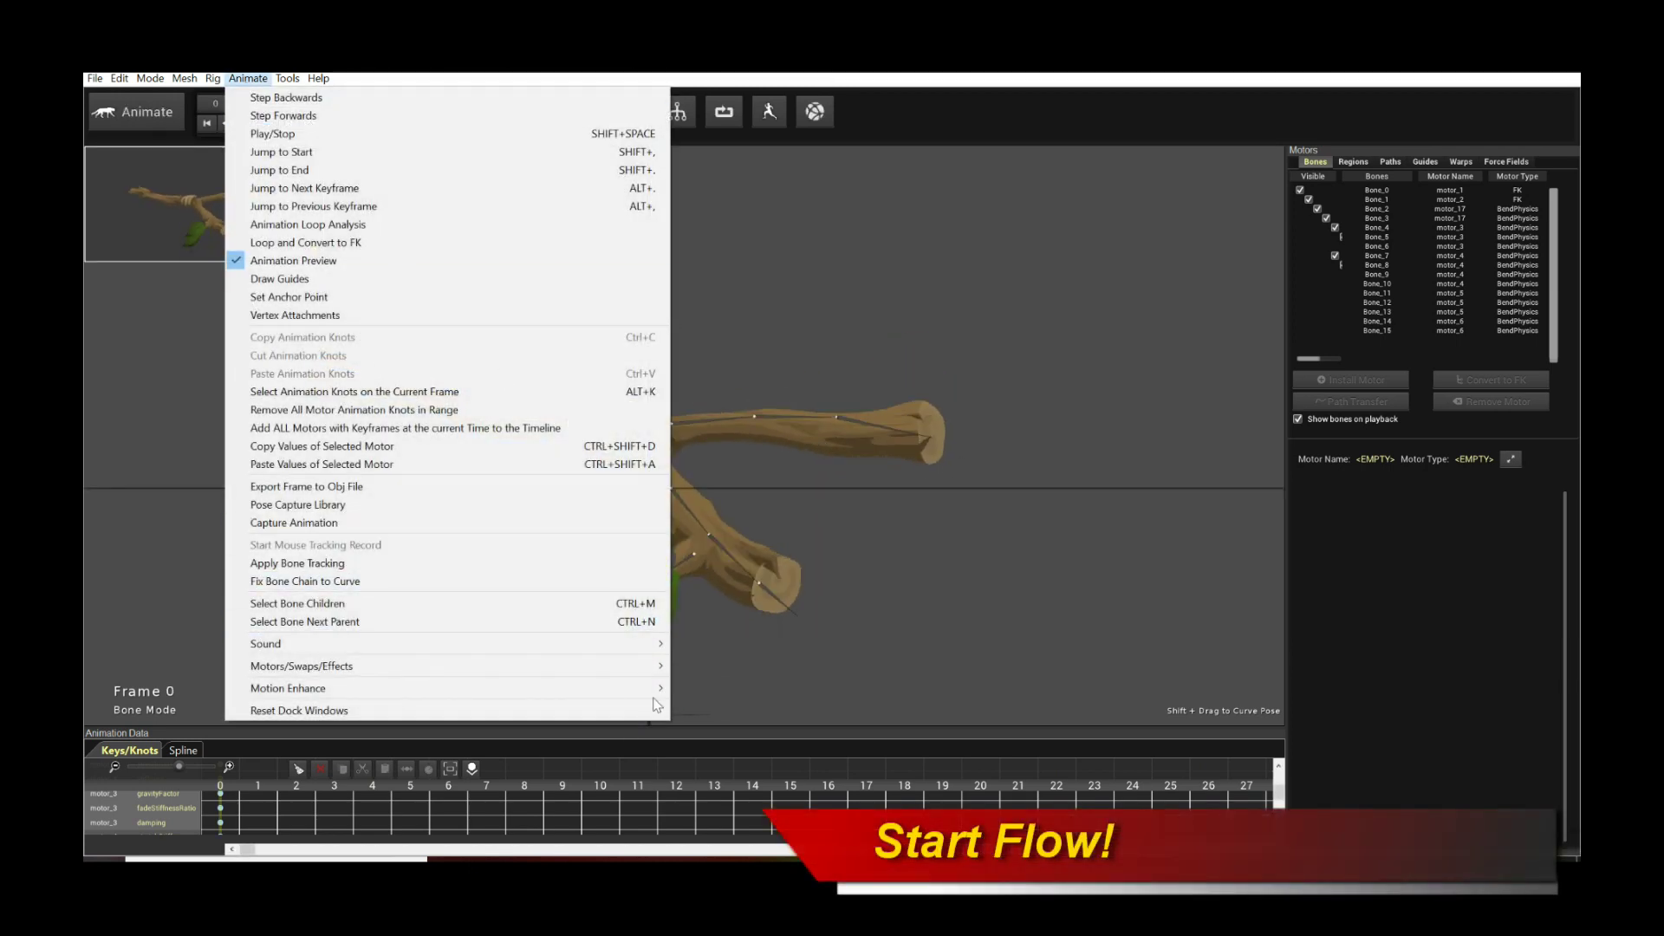
Step: Launch Animate > Motors/Swaps/Effects > Flow: Advanced Particles and move its window up and right
mouse_move(503, 665)
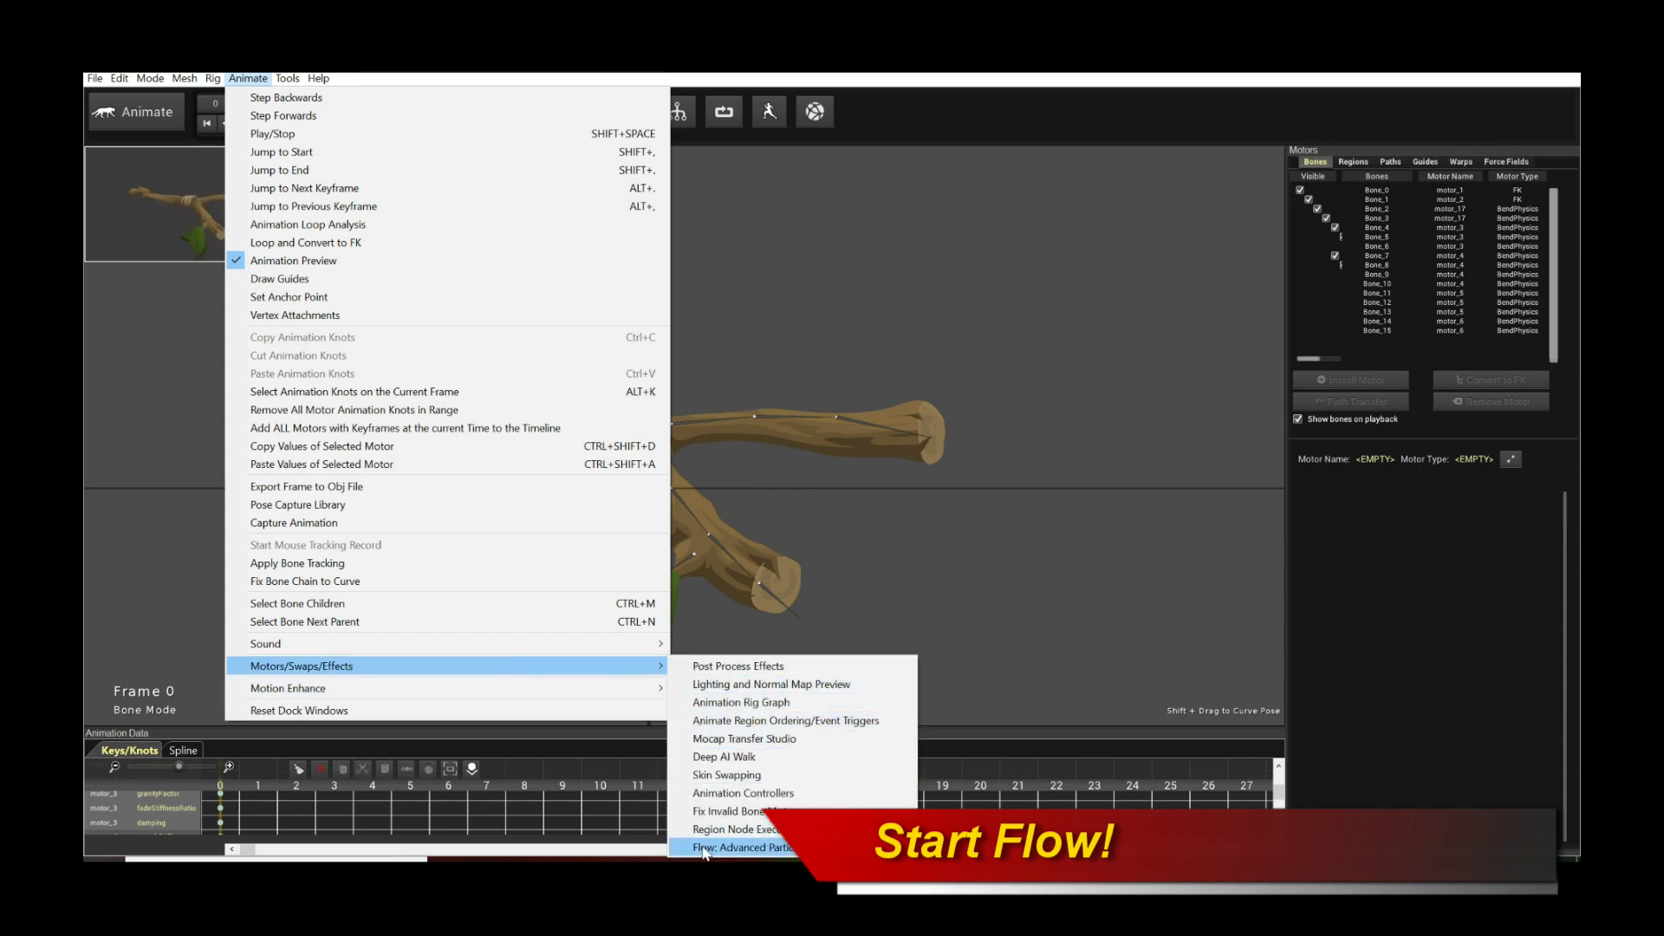
left_click(730, 847)
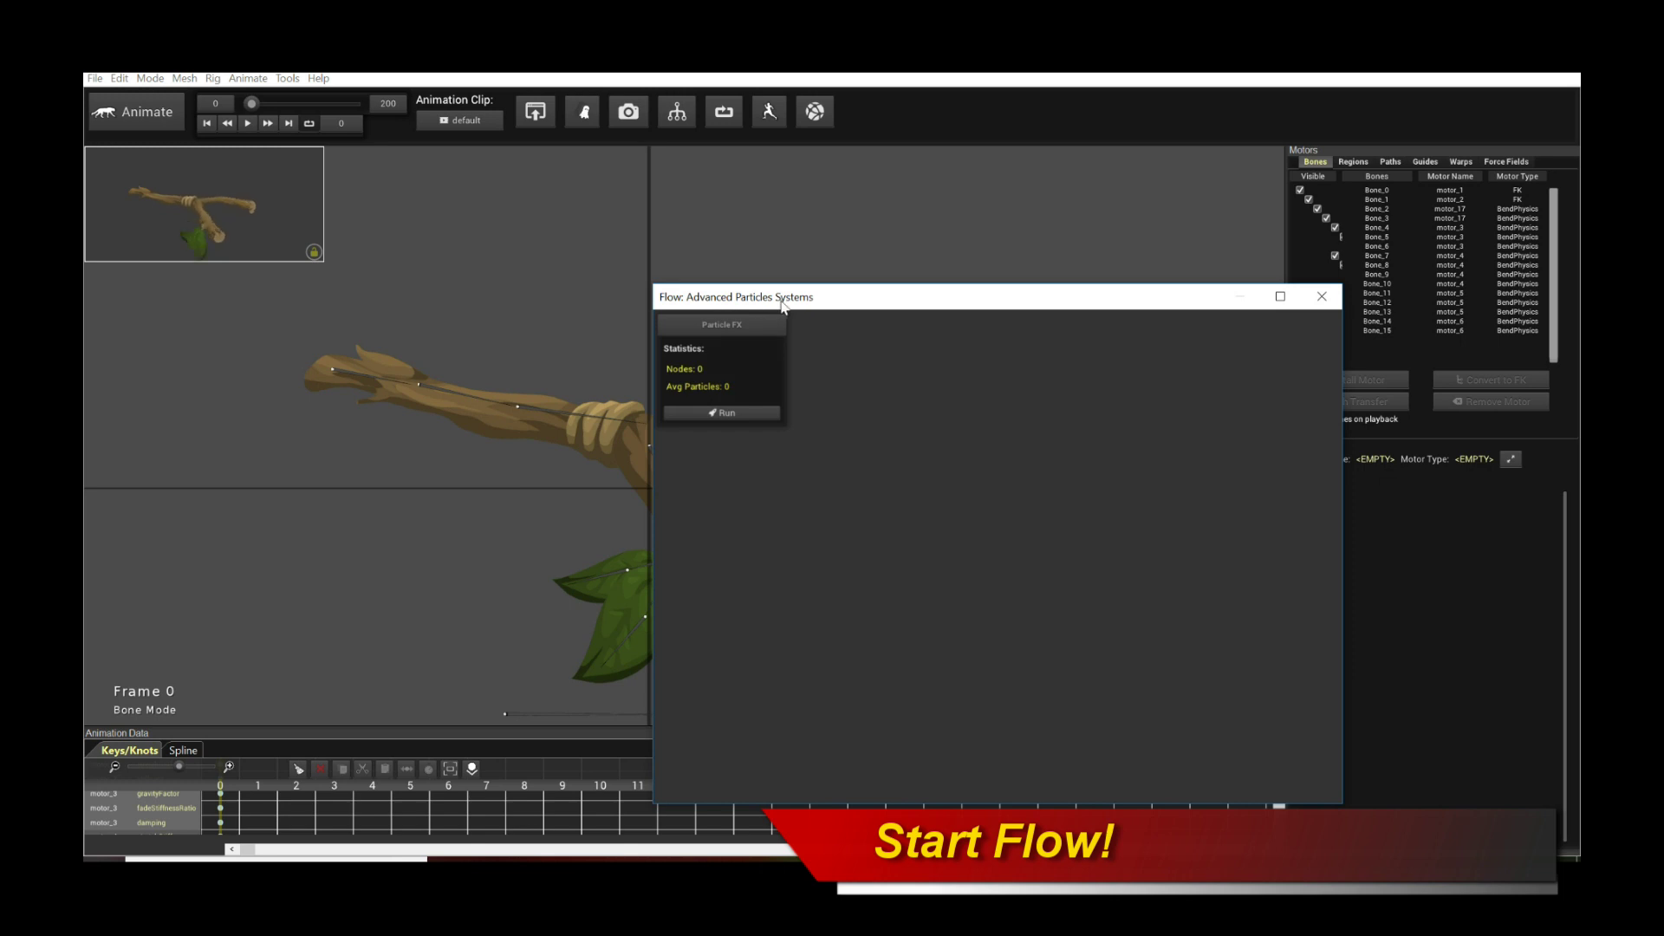
left_click_drag(782, 303, 951, 278)
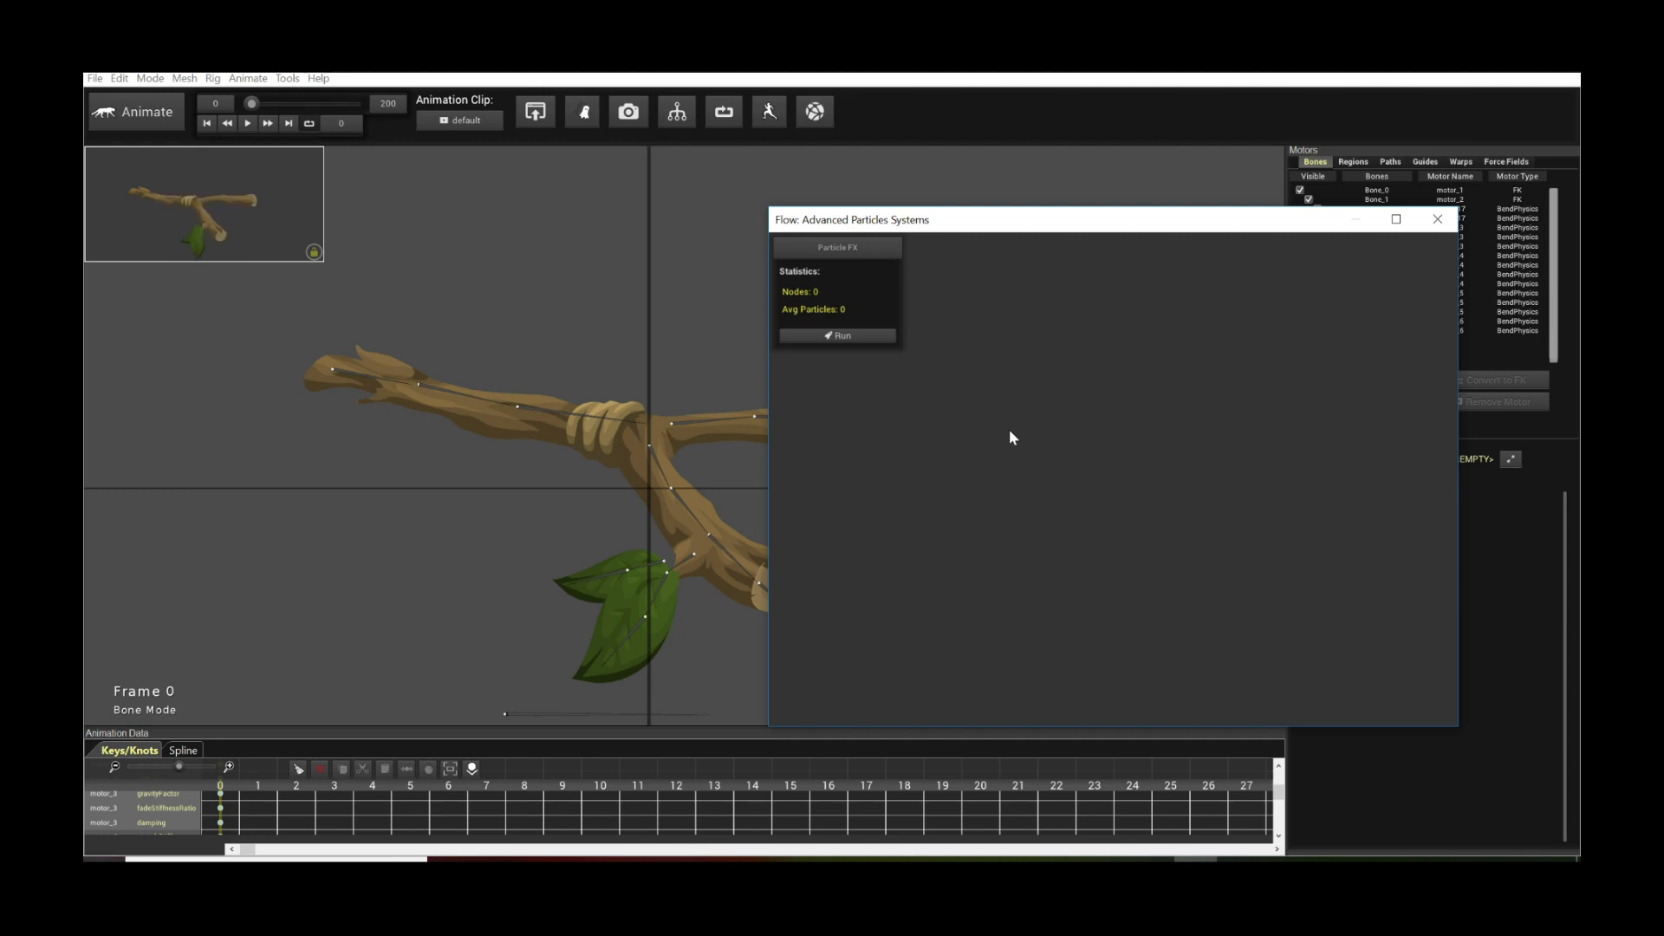
right_click(1009, 431)
Step: Add a Regular Solver ParticleSolver node with 5000 max particles and position it
mouse_move(1068, 446)
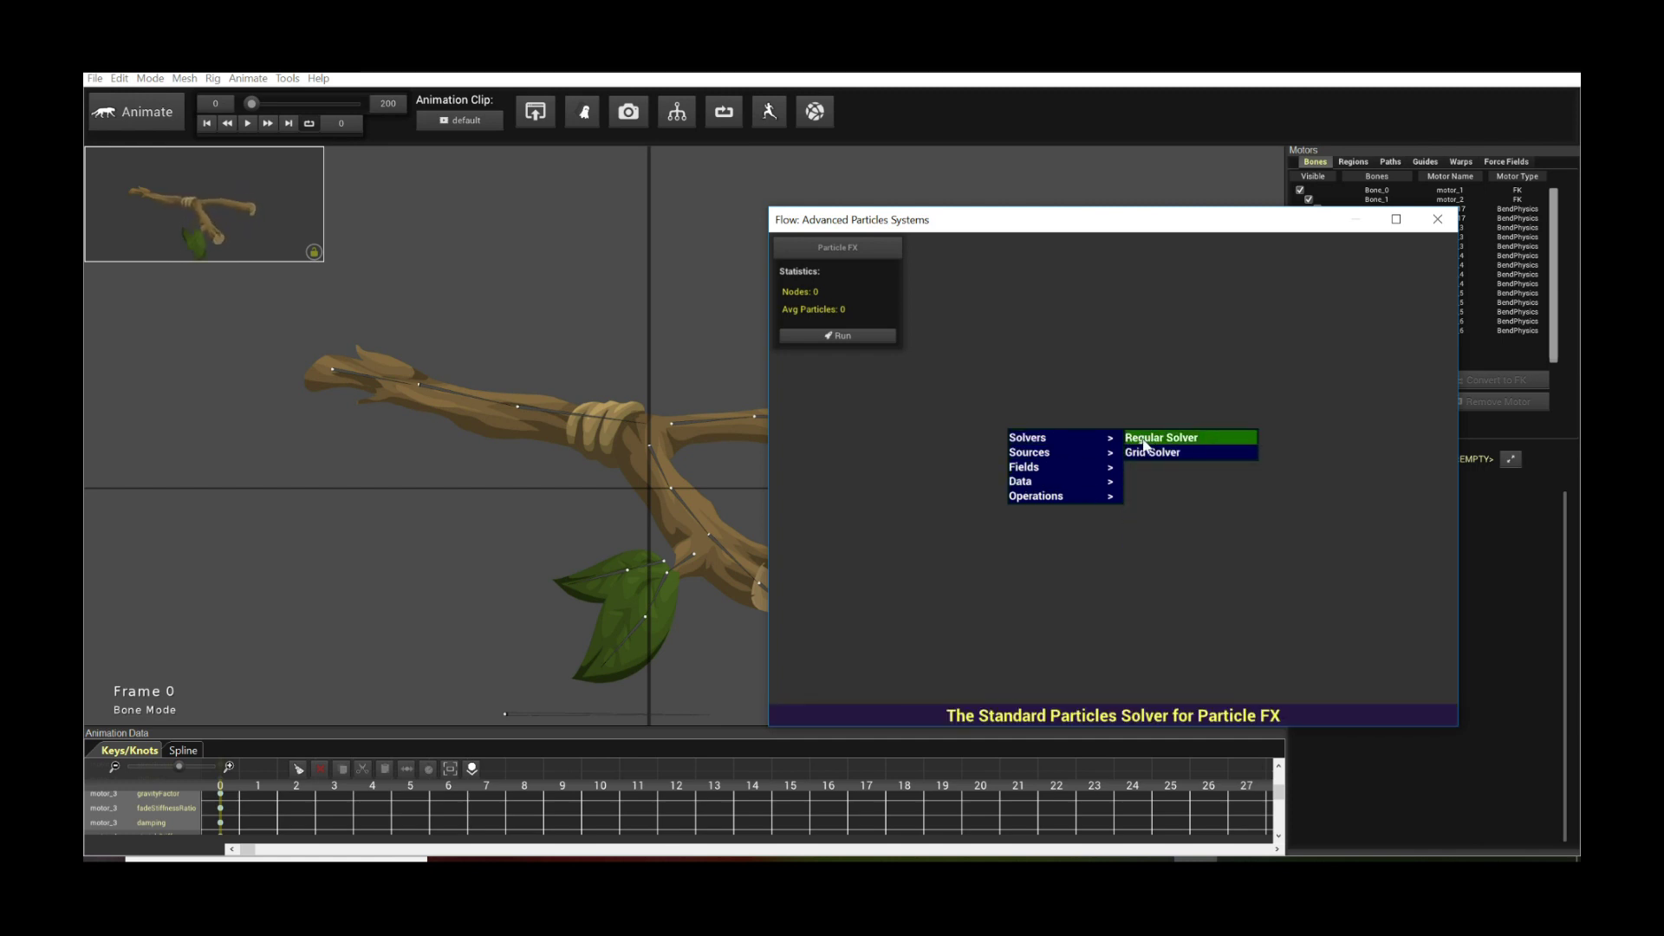
left_click(1144, 437)
left_click_drag(1163, 411, 1277, 384)
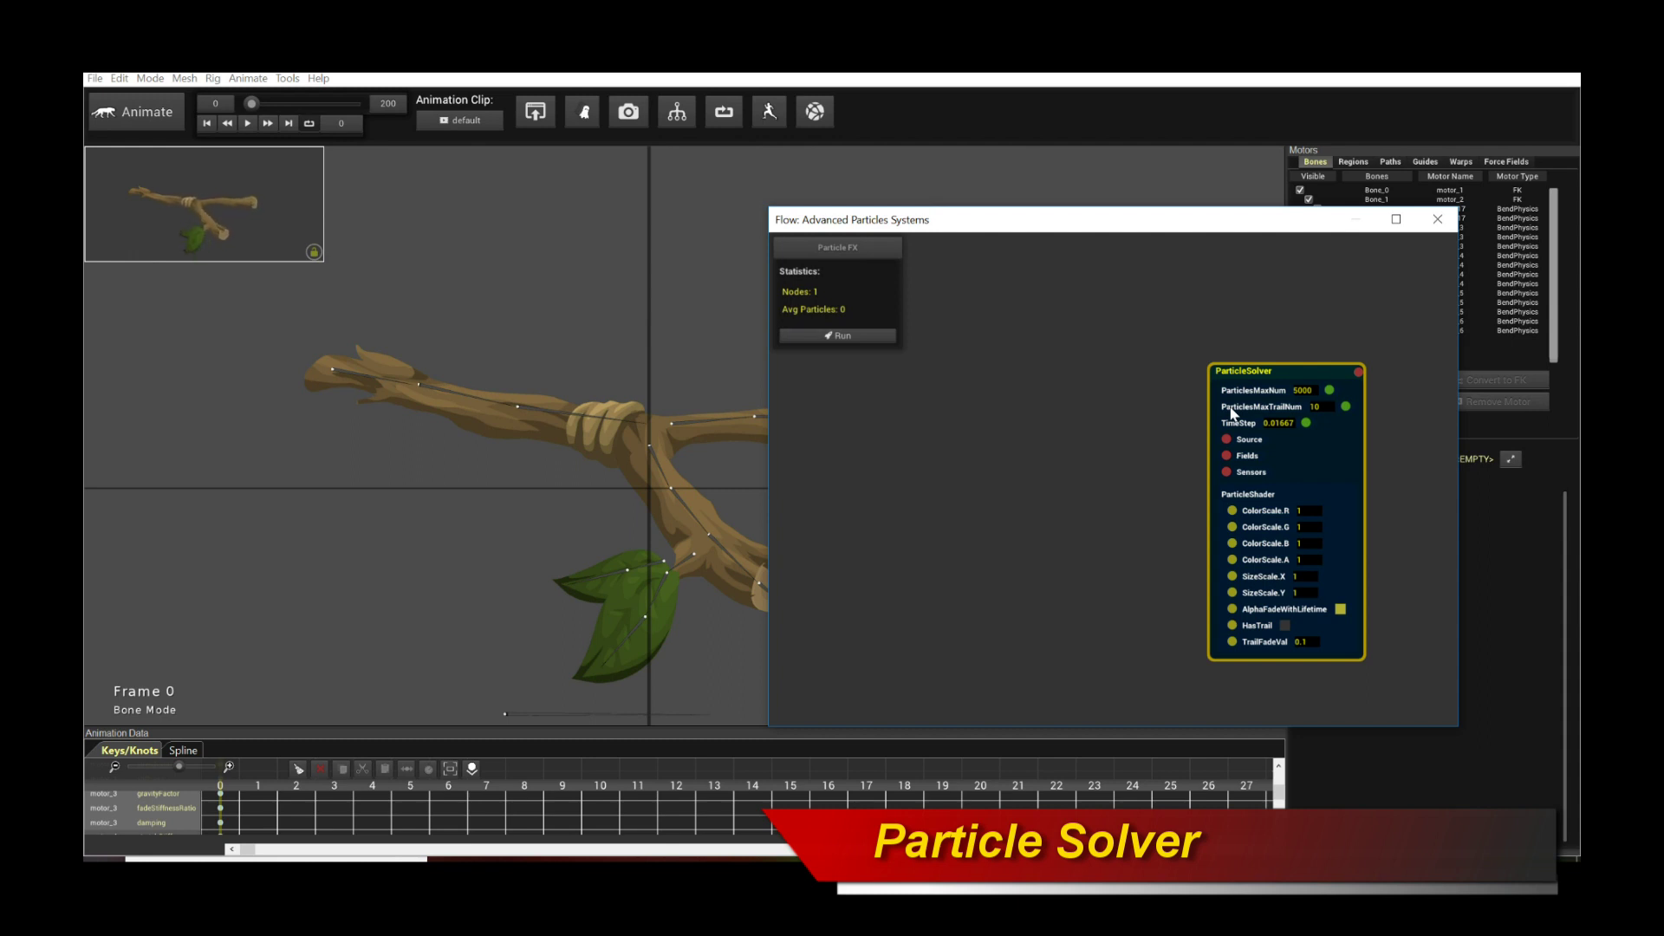
right_click(973, 385)
mouse_move(989, 389)
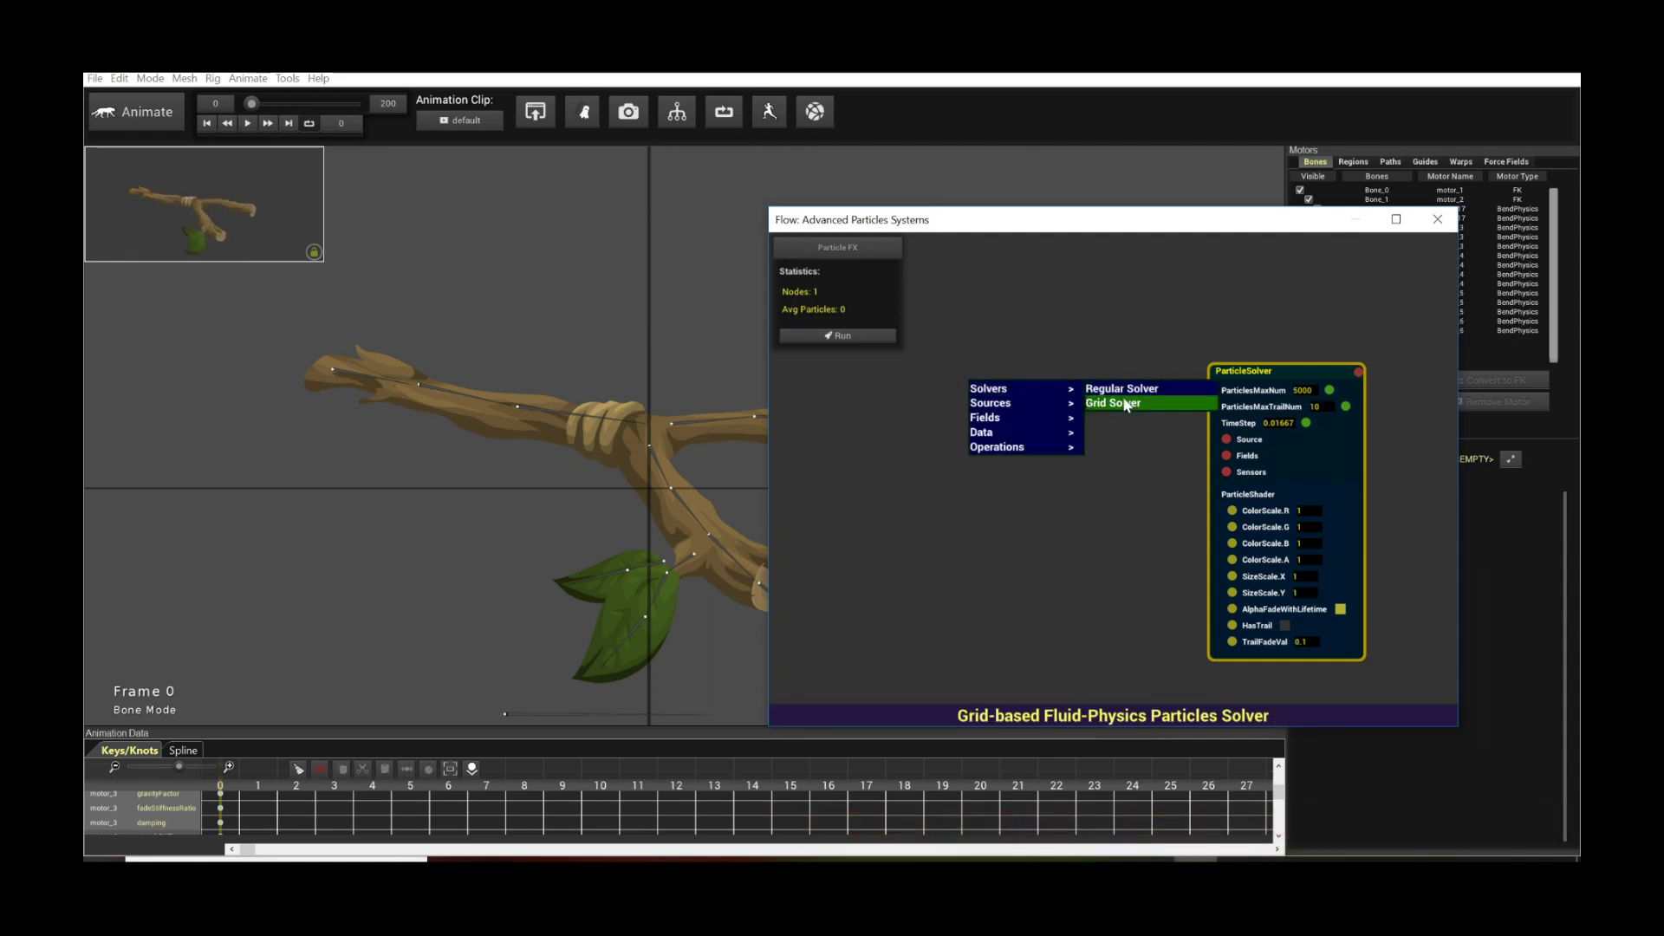
left_click(1132, 471)
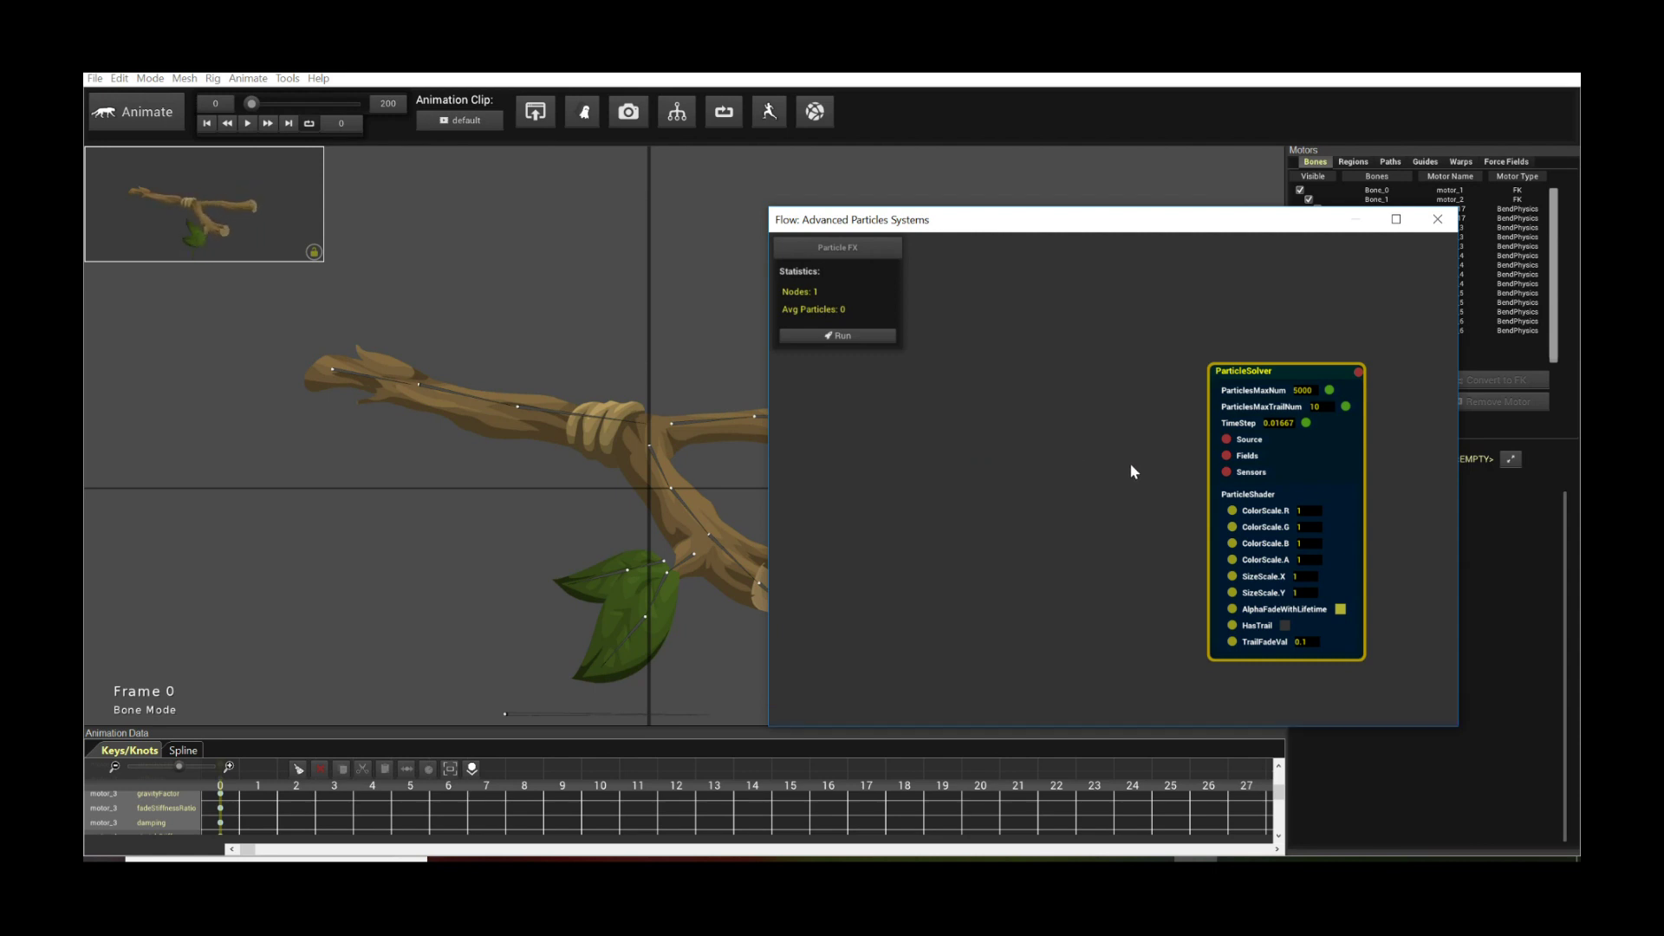
left_click_drag(1250, 373, 1263, 377)
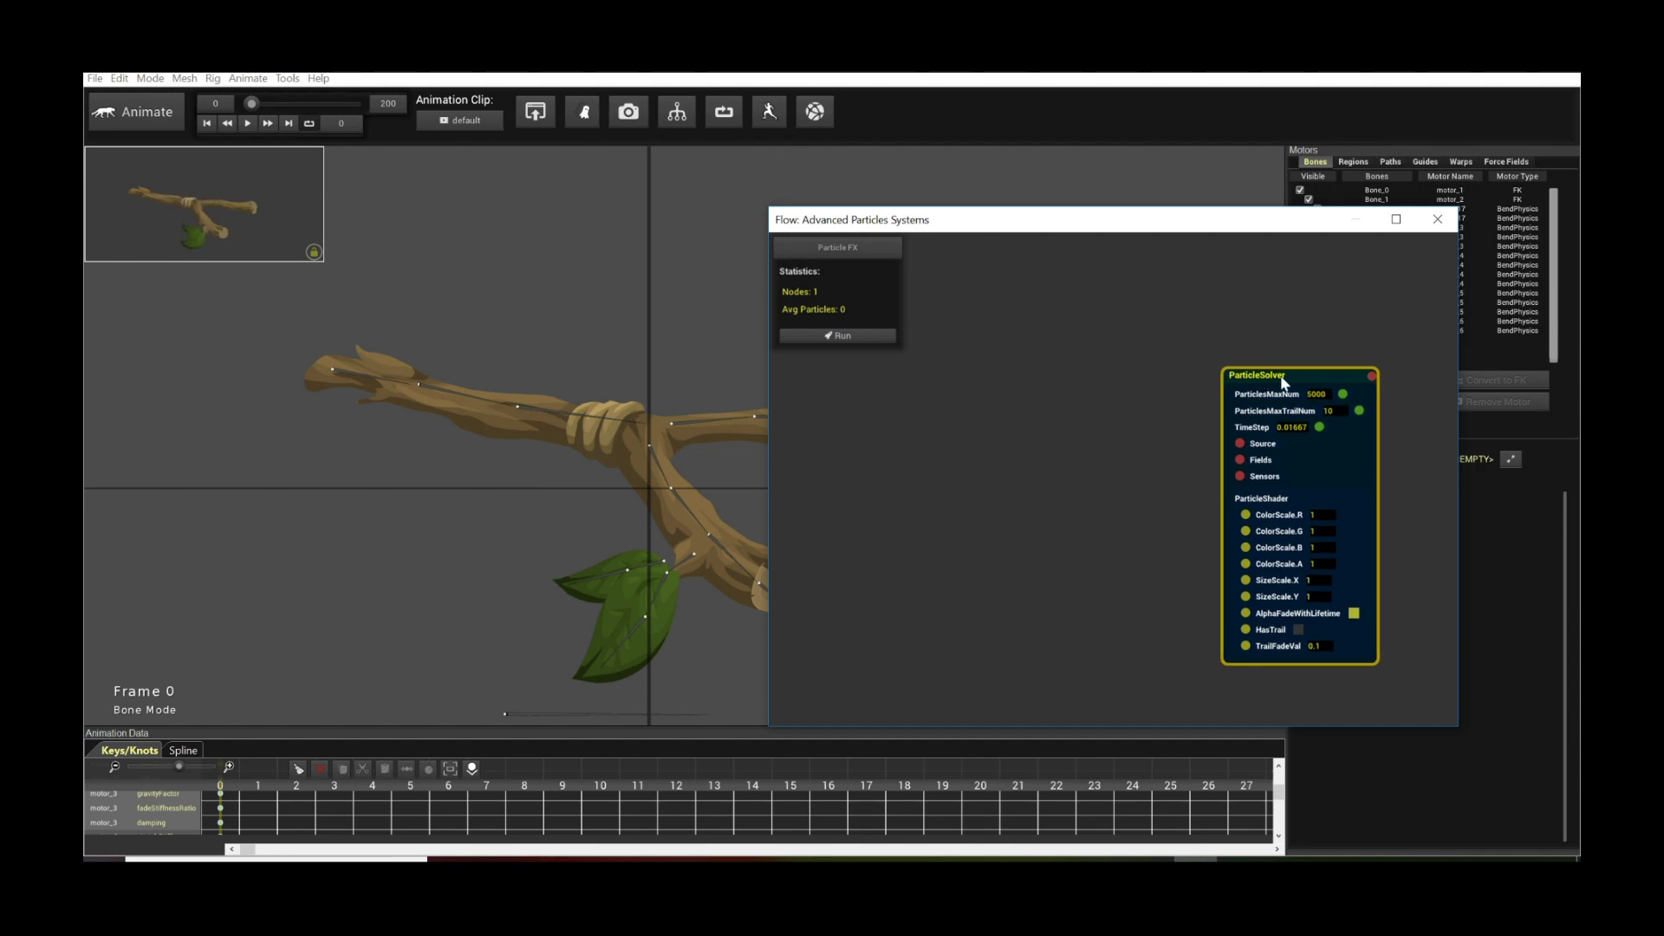
Step: Add a Radial source node left of the ParticleSolver and make the Flow window taller
right_click(975, 388)
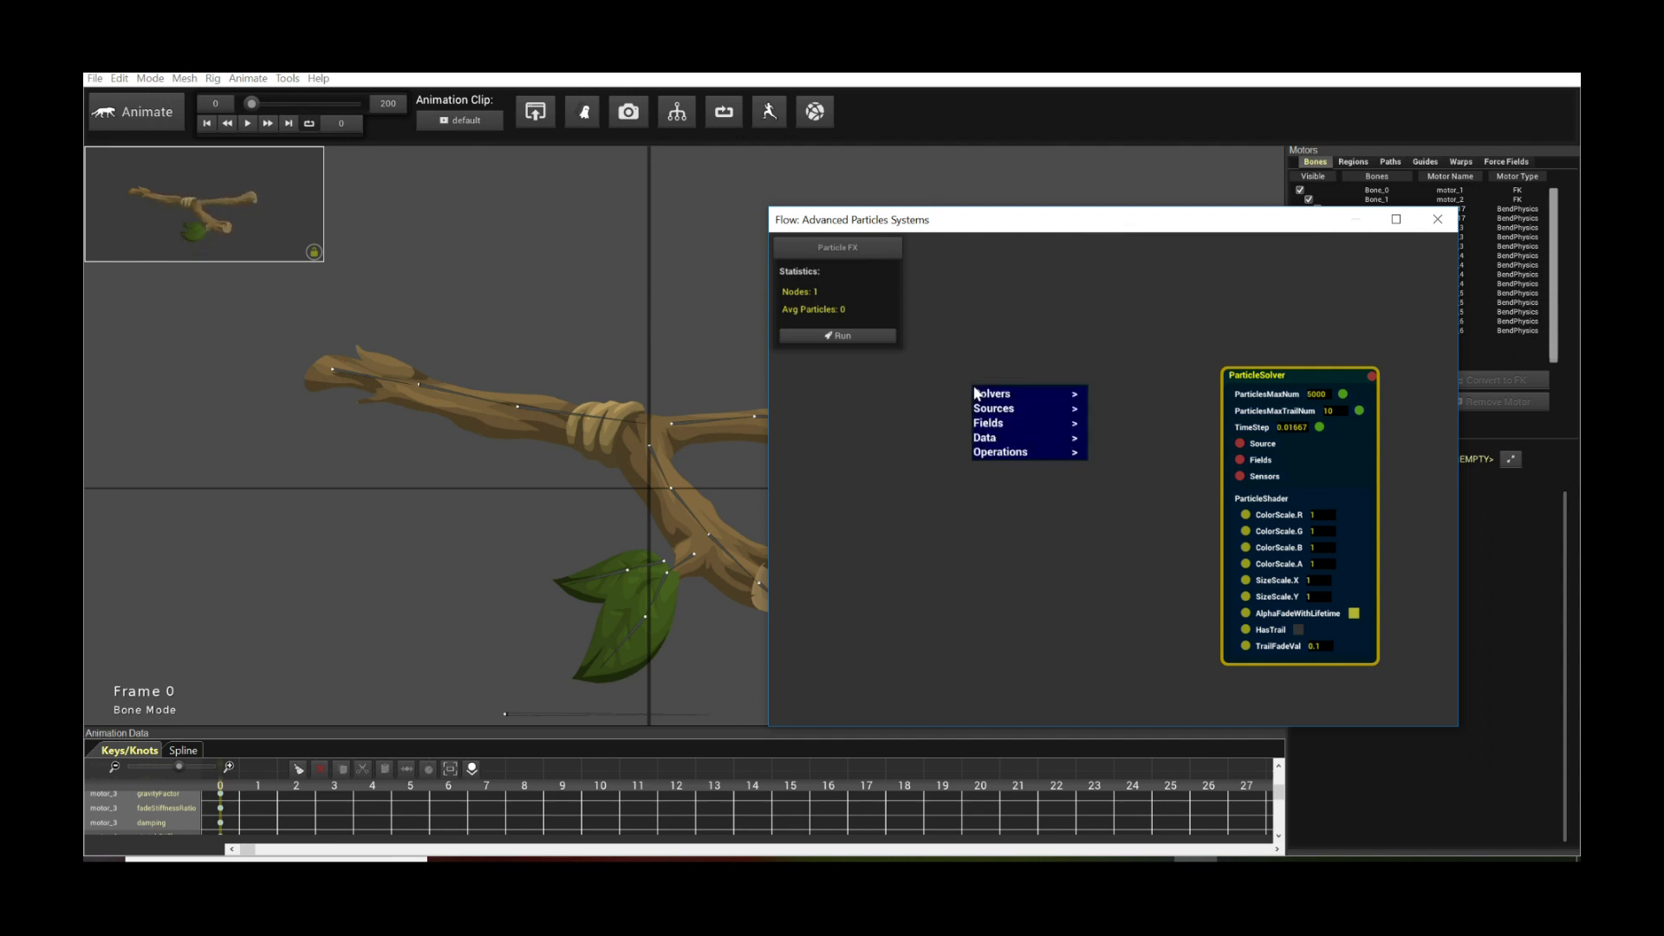
mouse_move(992, 411)
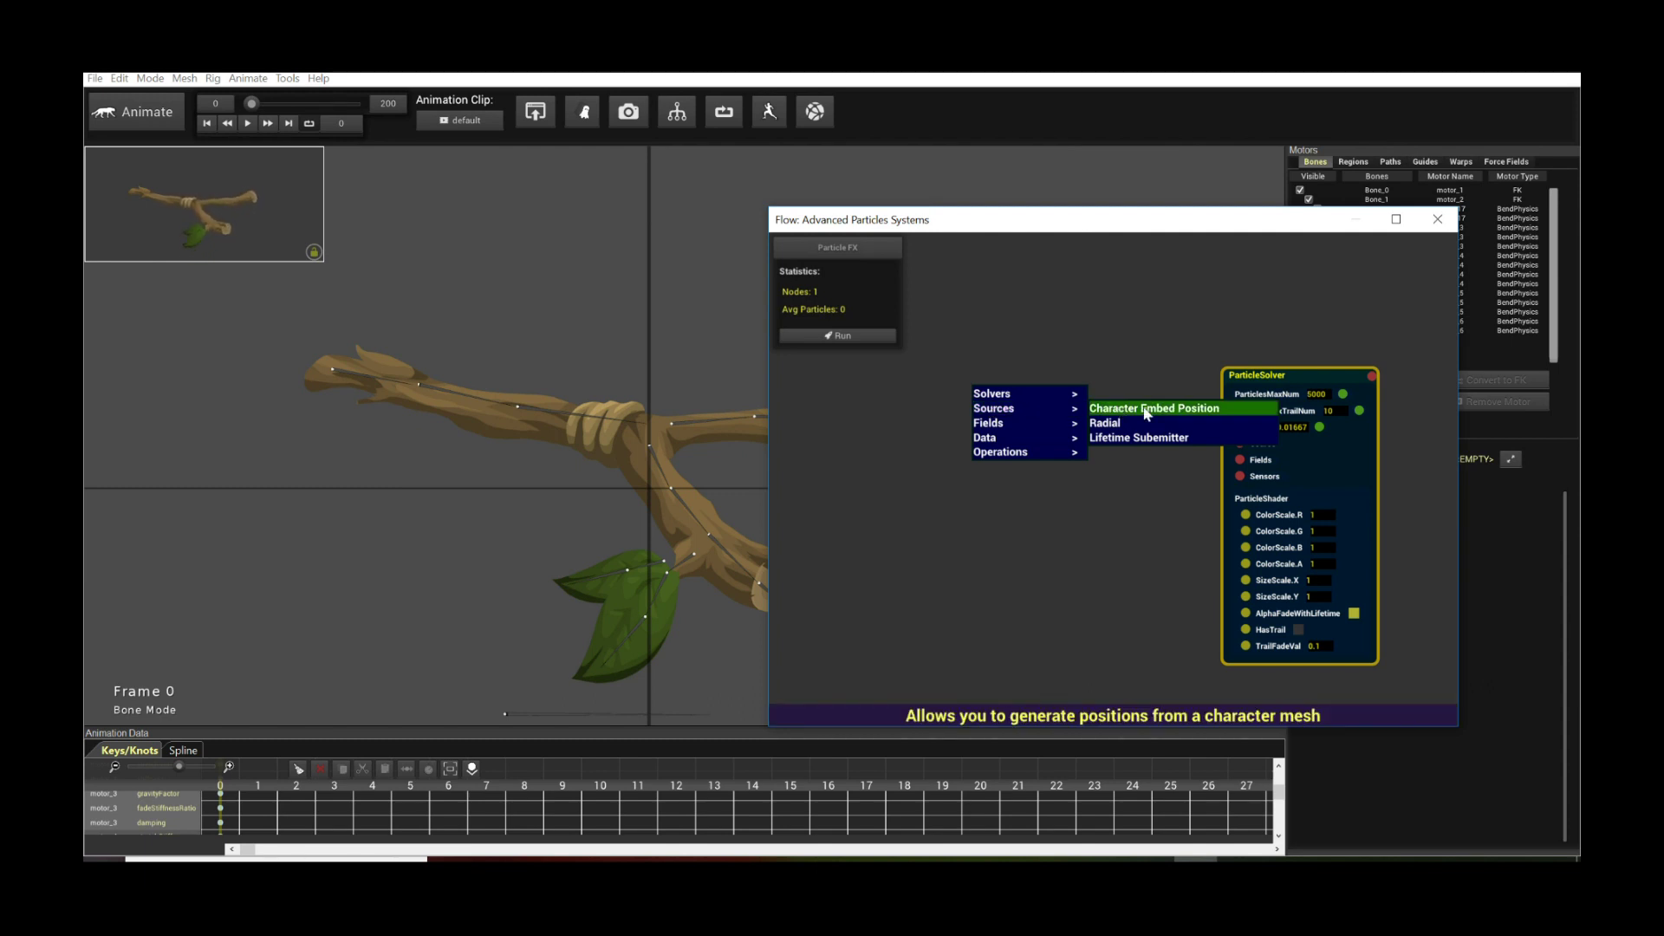
left_click(1121, 425)
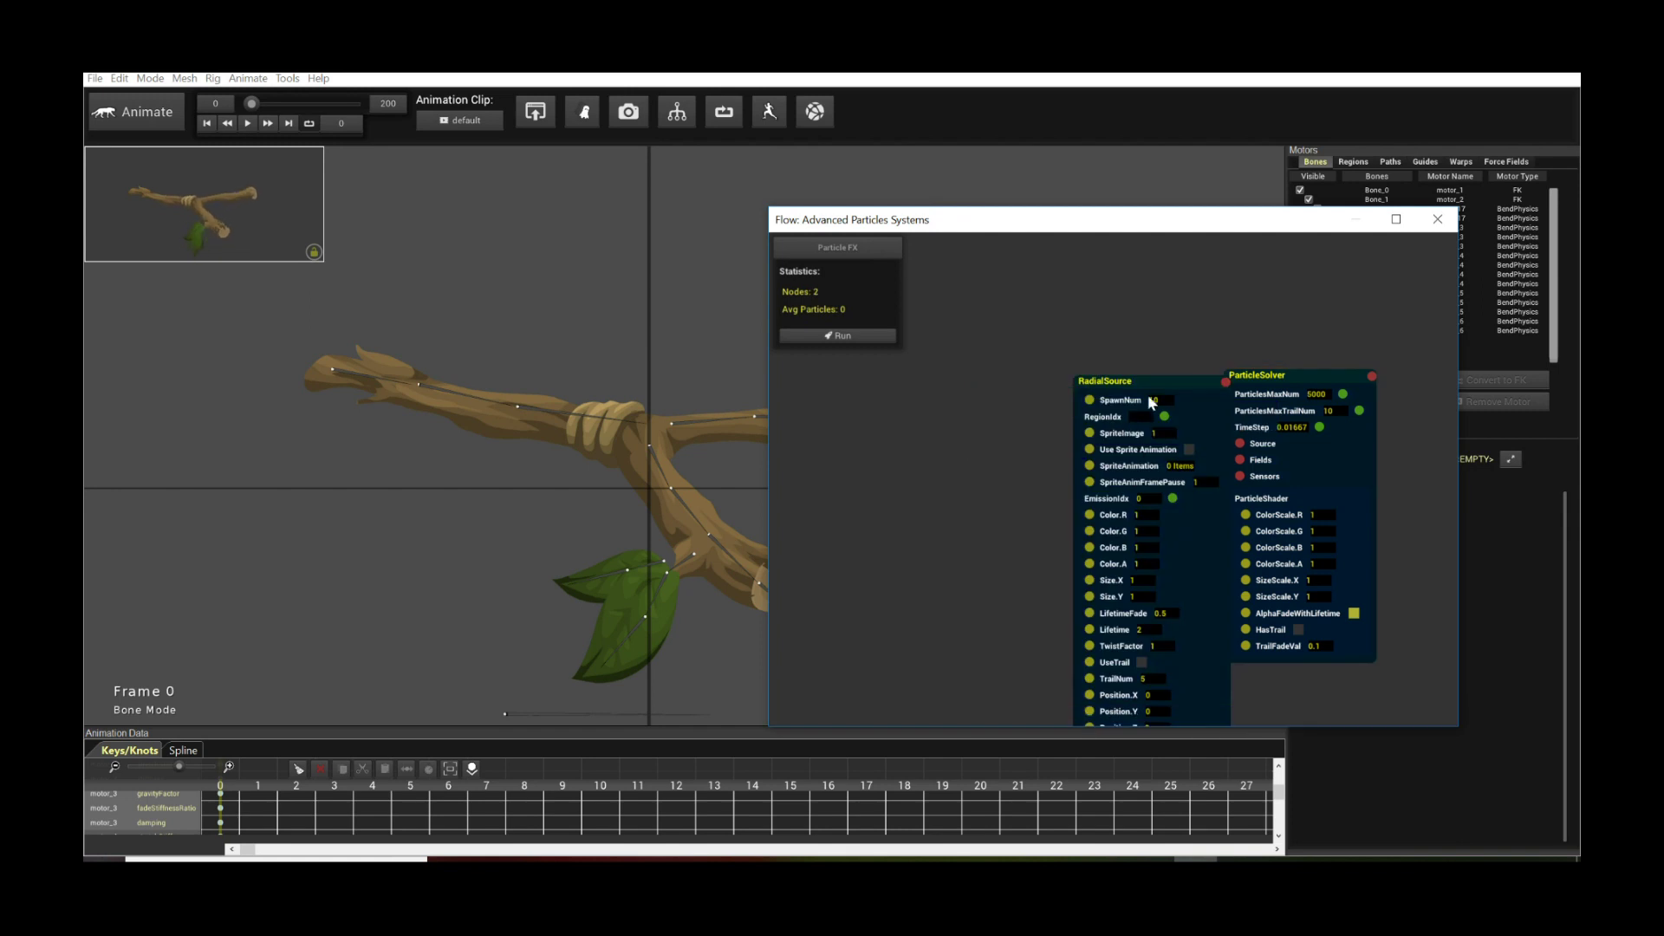
left_click_drag(1158, 386, 1025, 292)
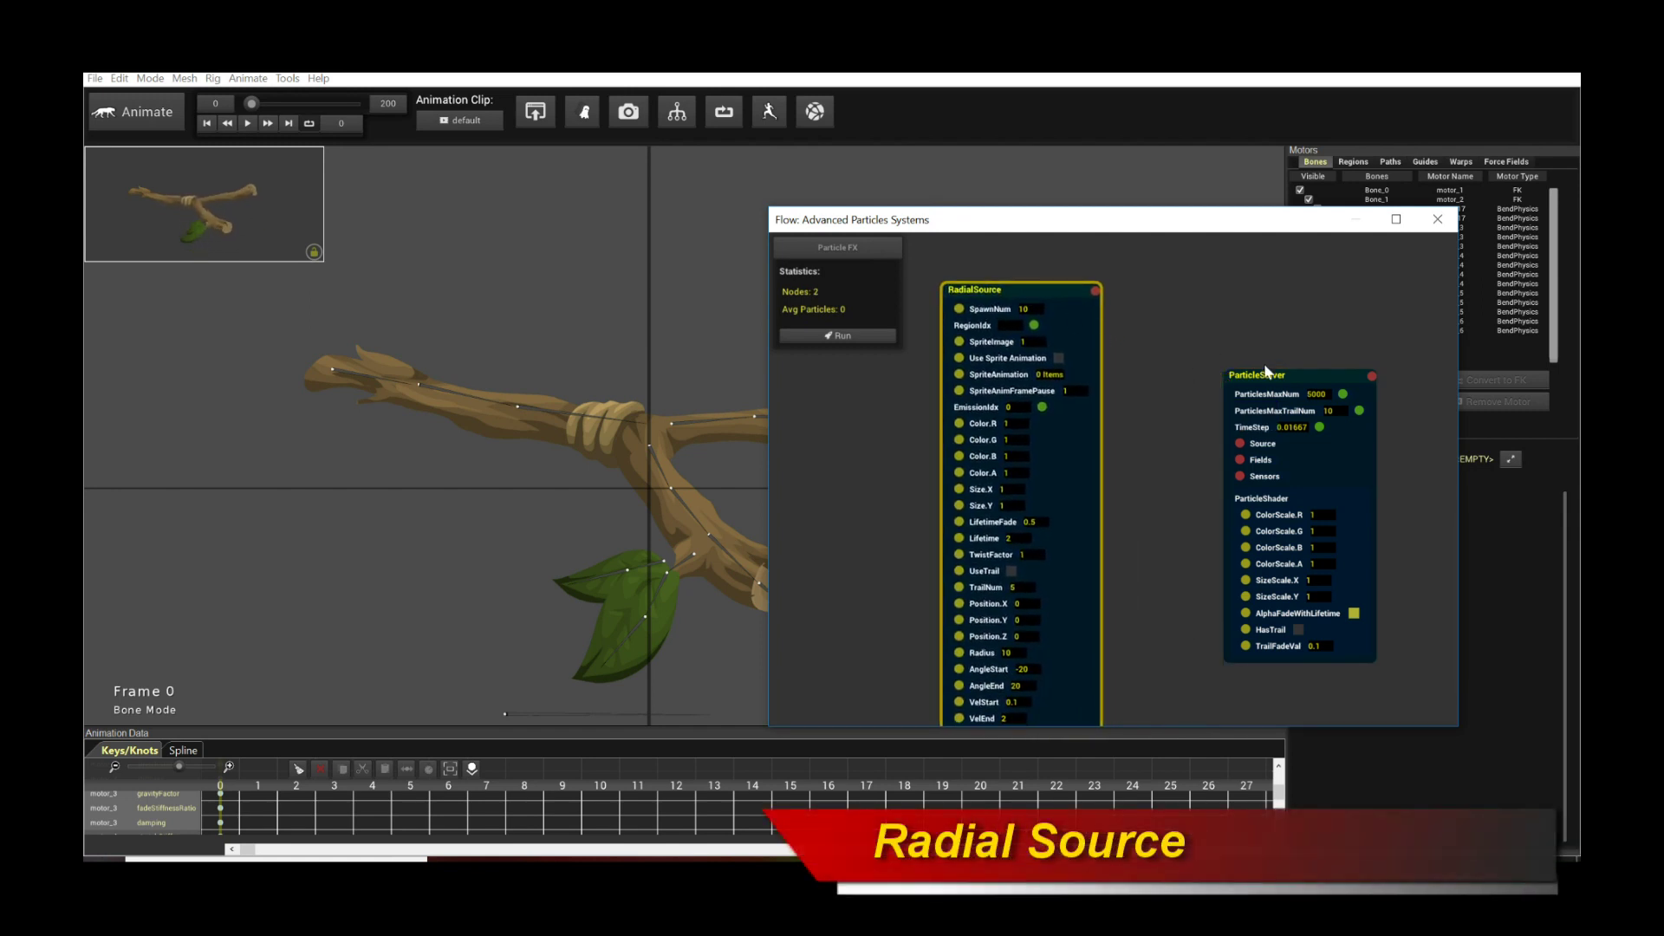
left_click_drag(1270, 376, 1291, 385)
left_click_drag(1167, 729, 1167, 805)
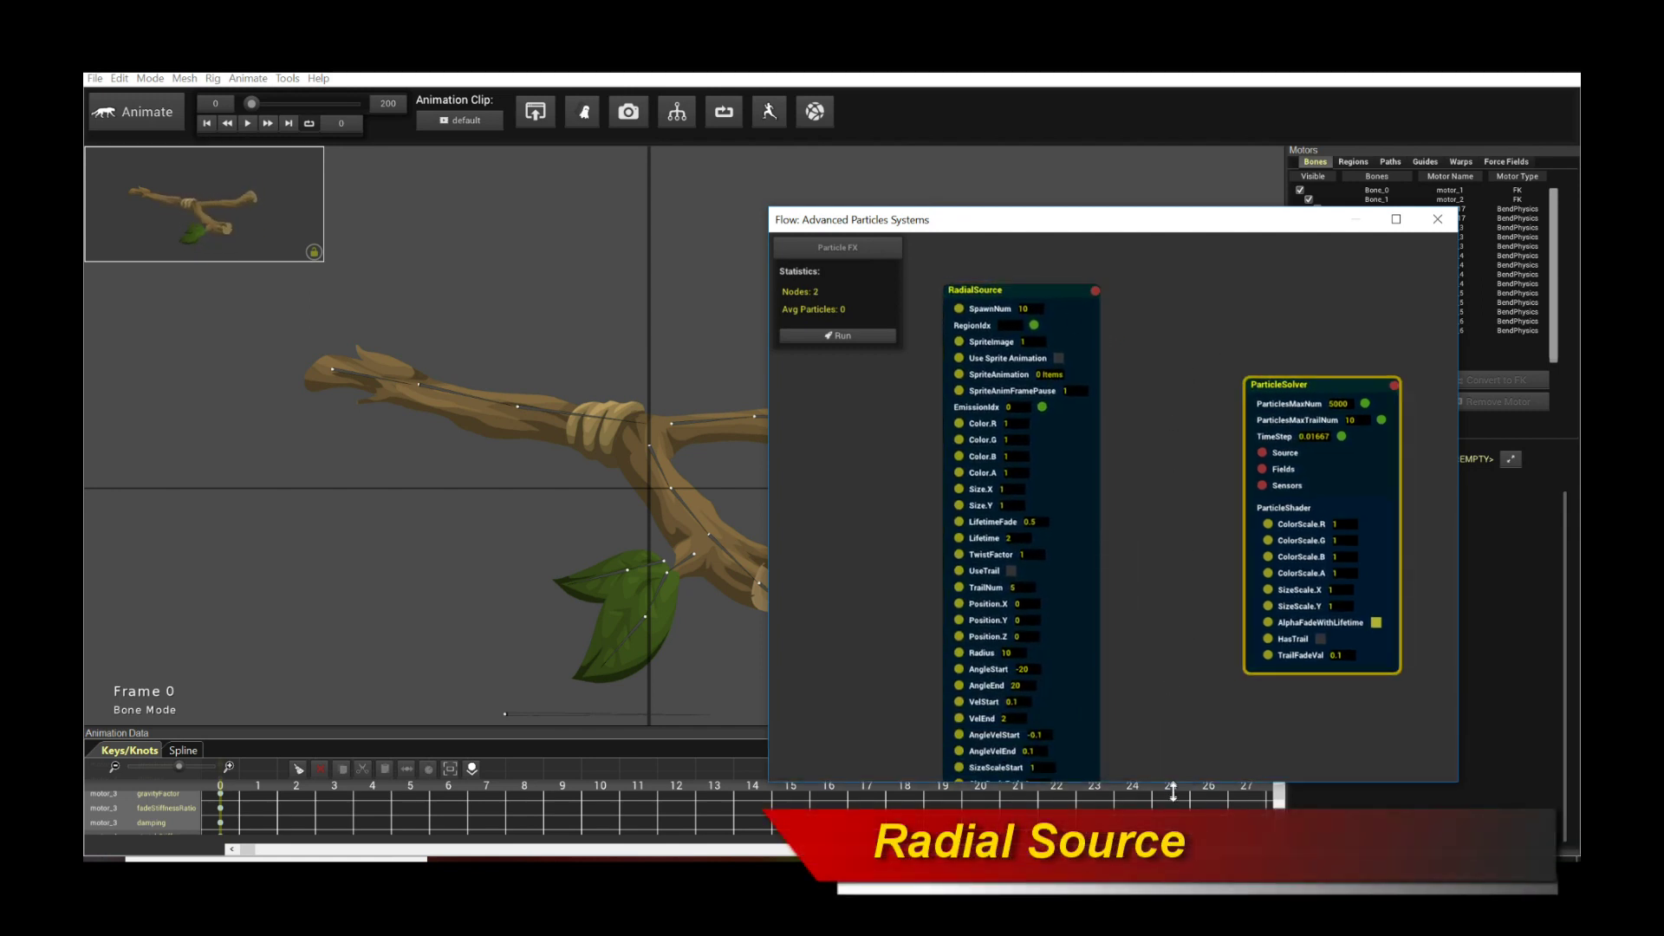
left_click_drag(1009, 301, 996, 293)
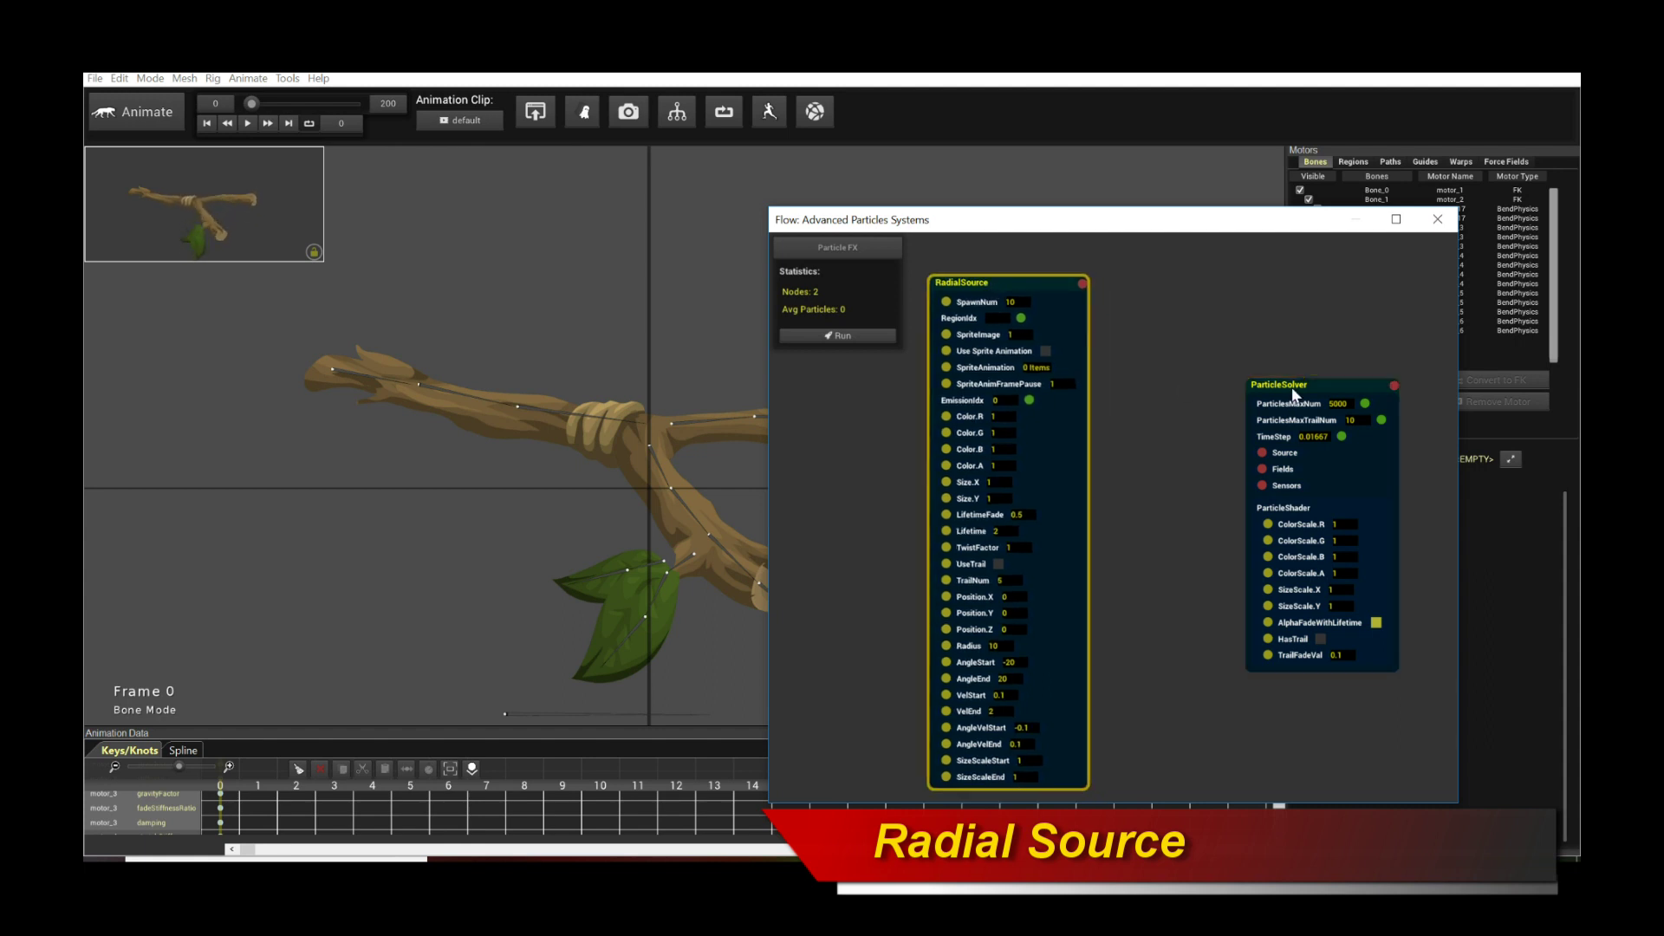
left_click_drag(1293, 386, 1305, 386)
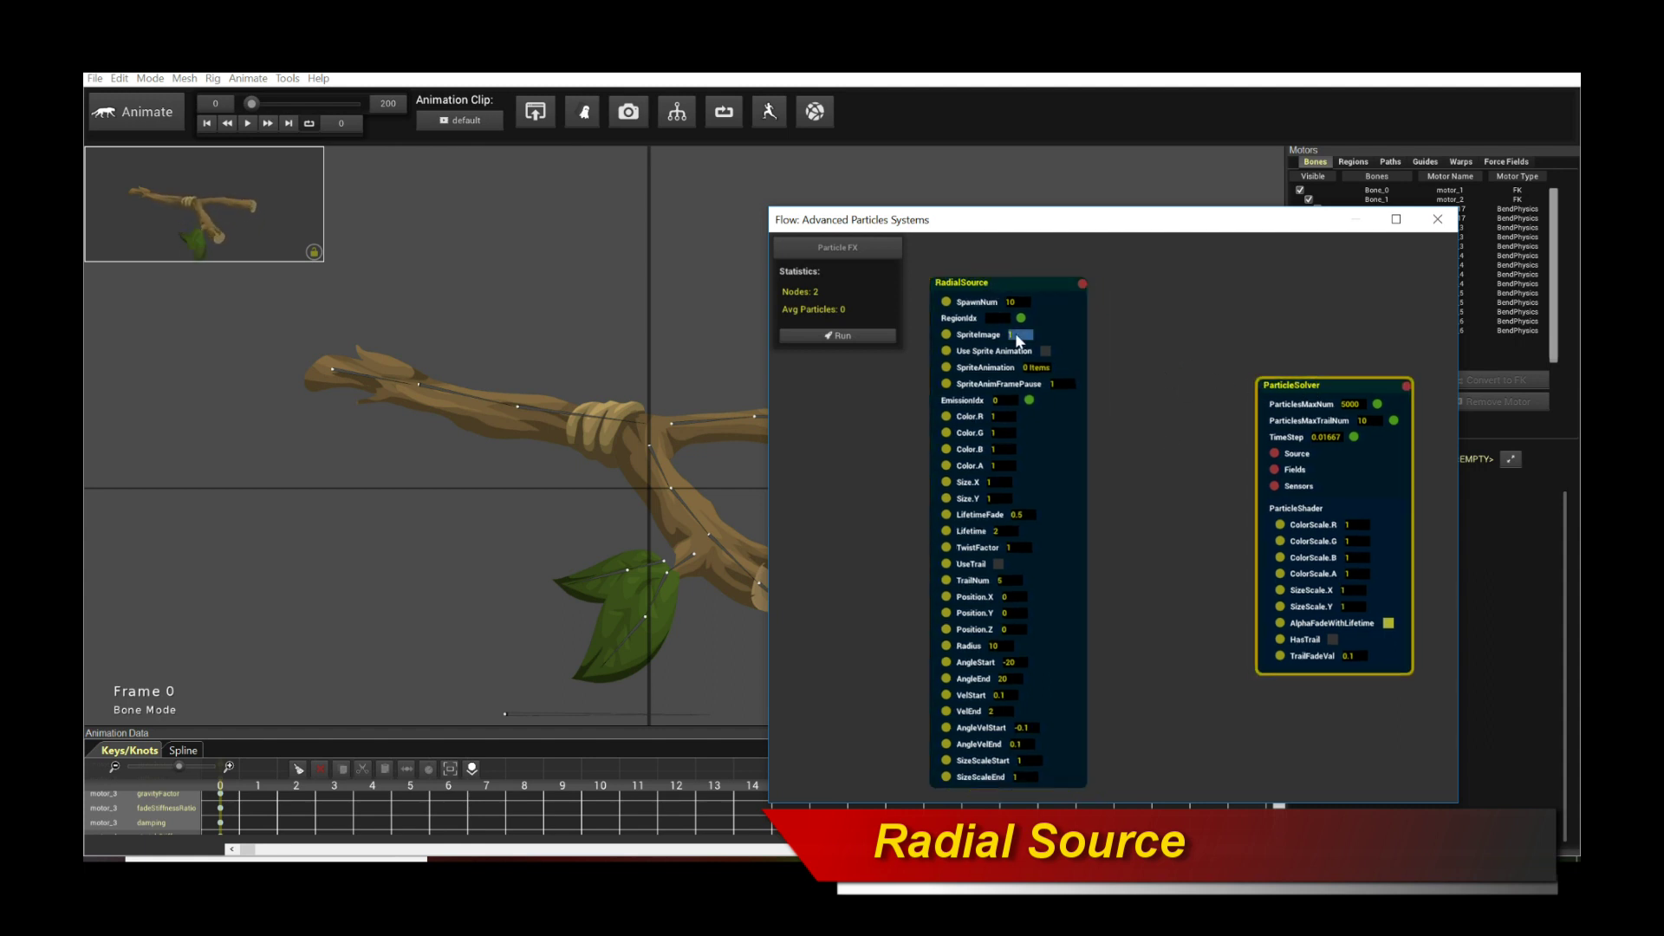
left_click(1014, 303)
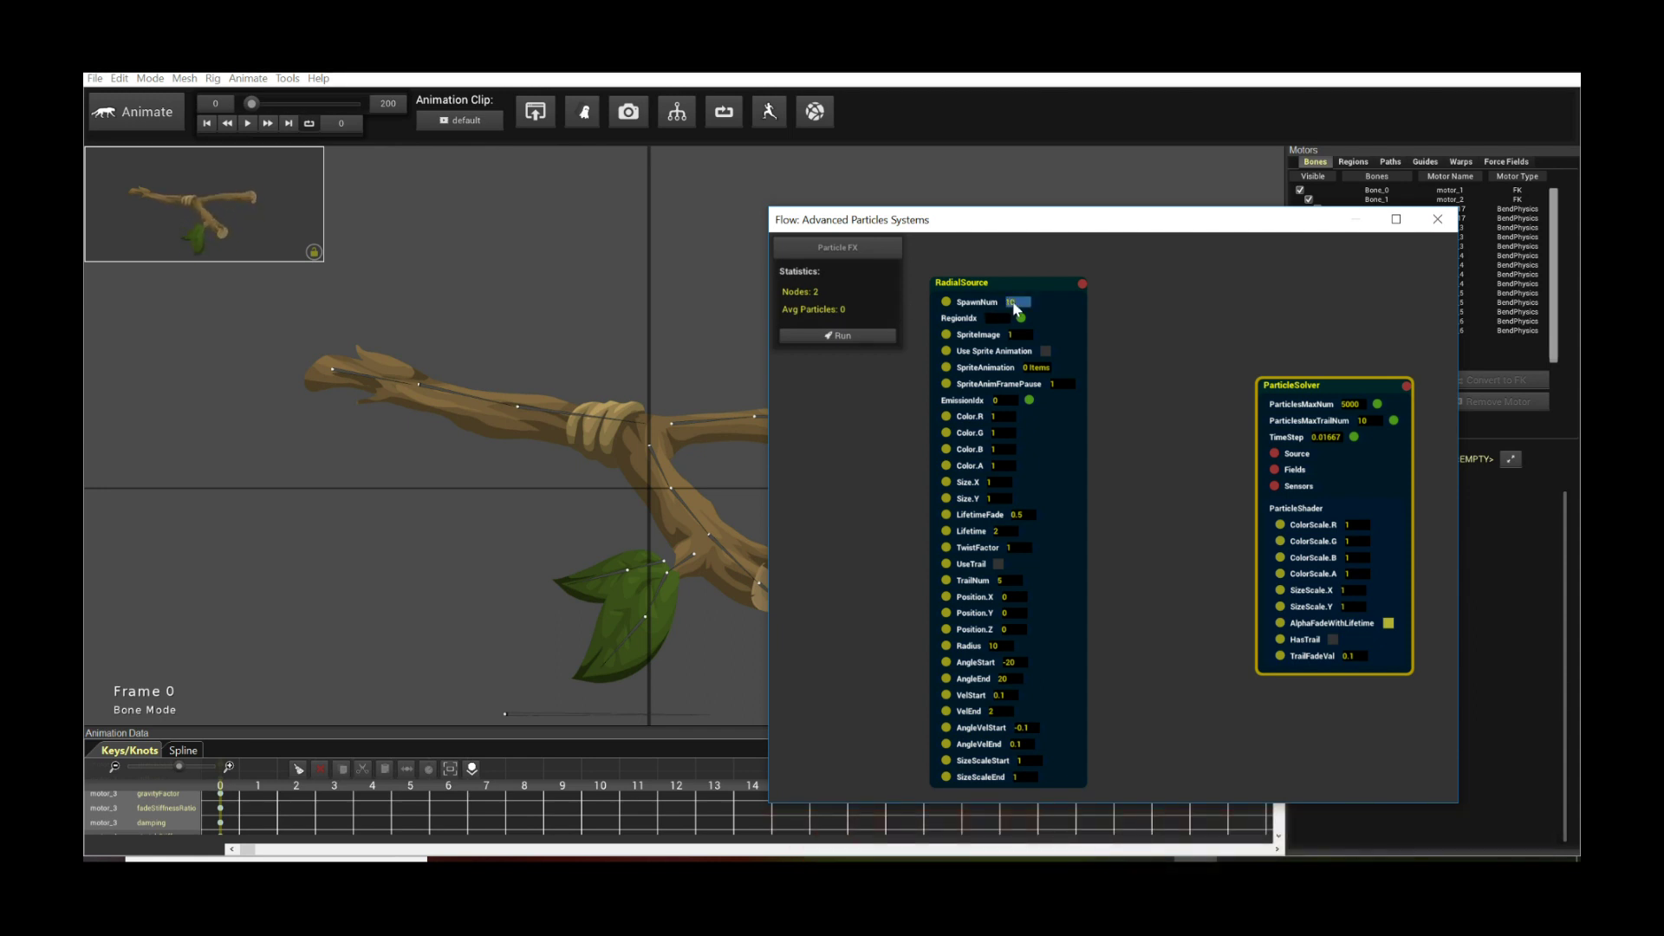
Step: Change the RadialSource SpawnNum from 10 to 1
left_click(1014, 305)
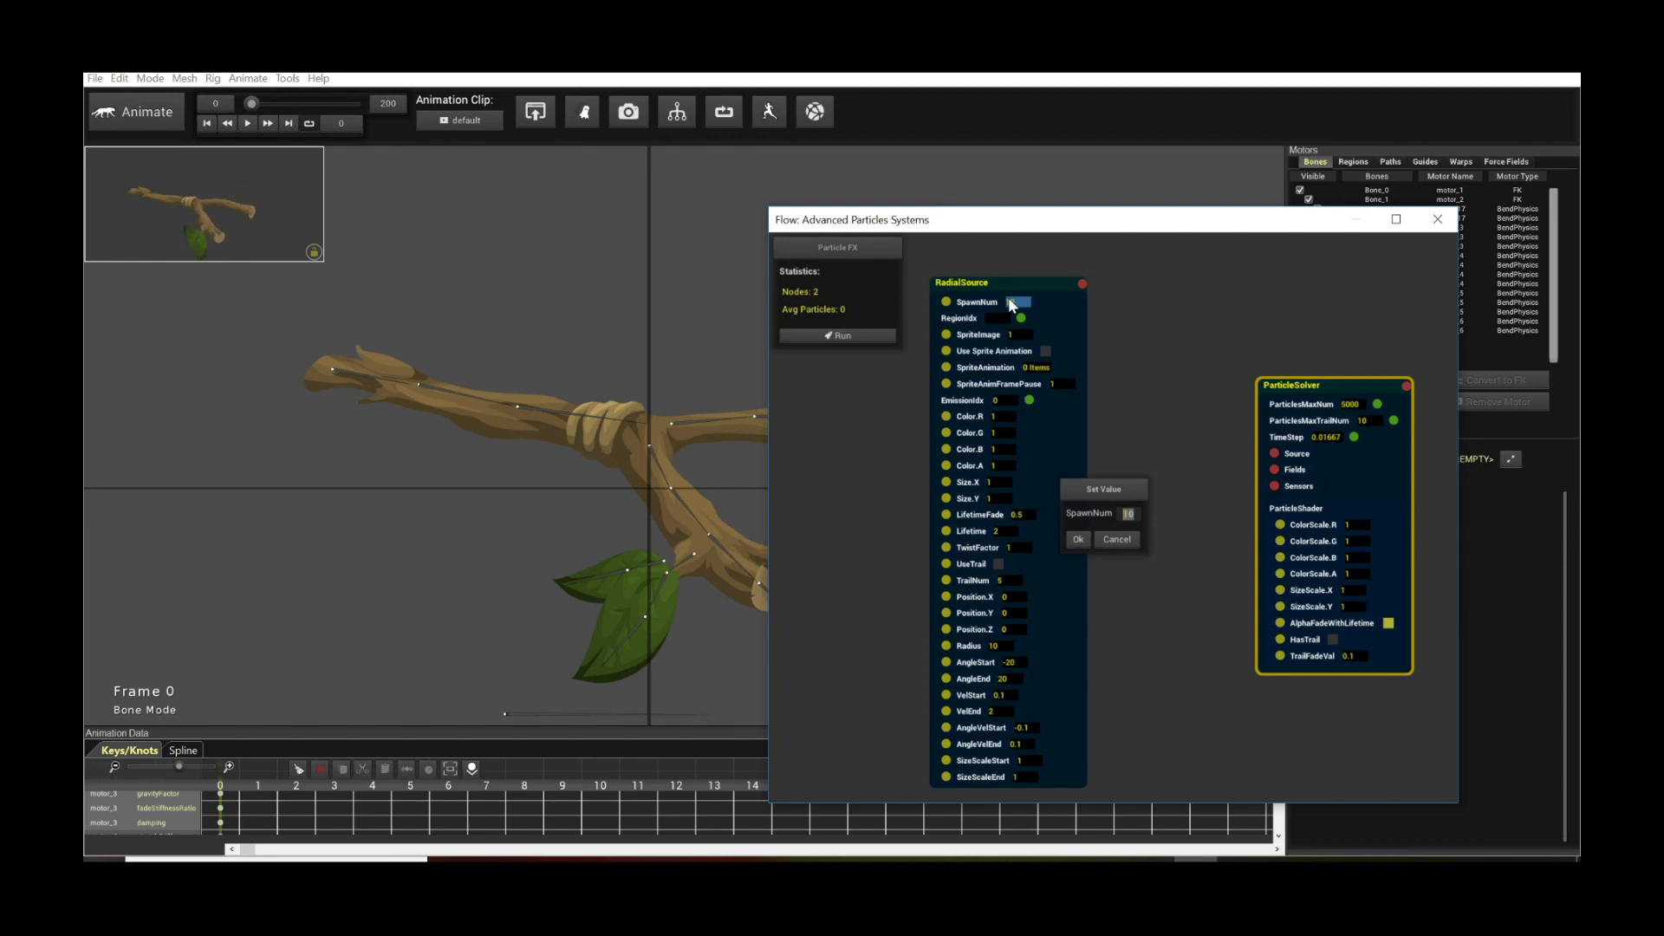
type("1")
key("Return")
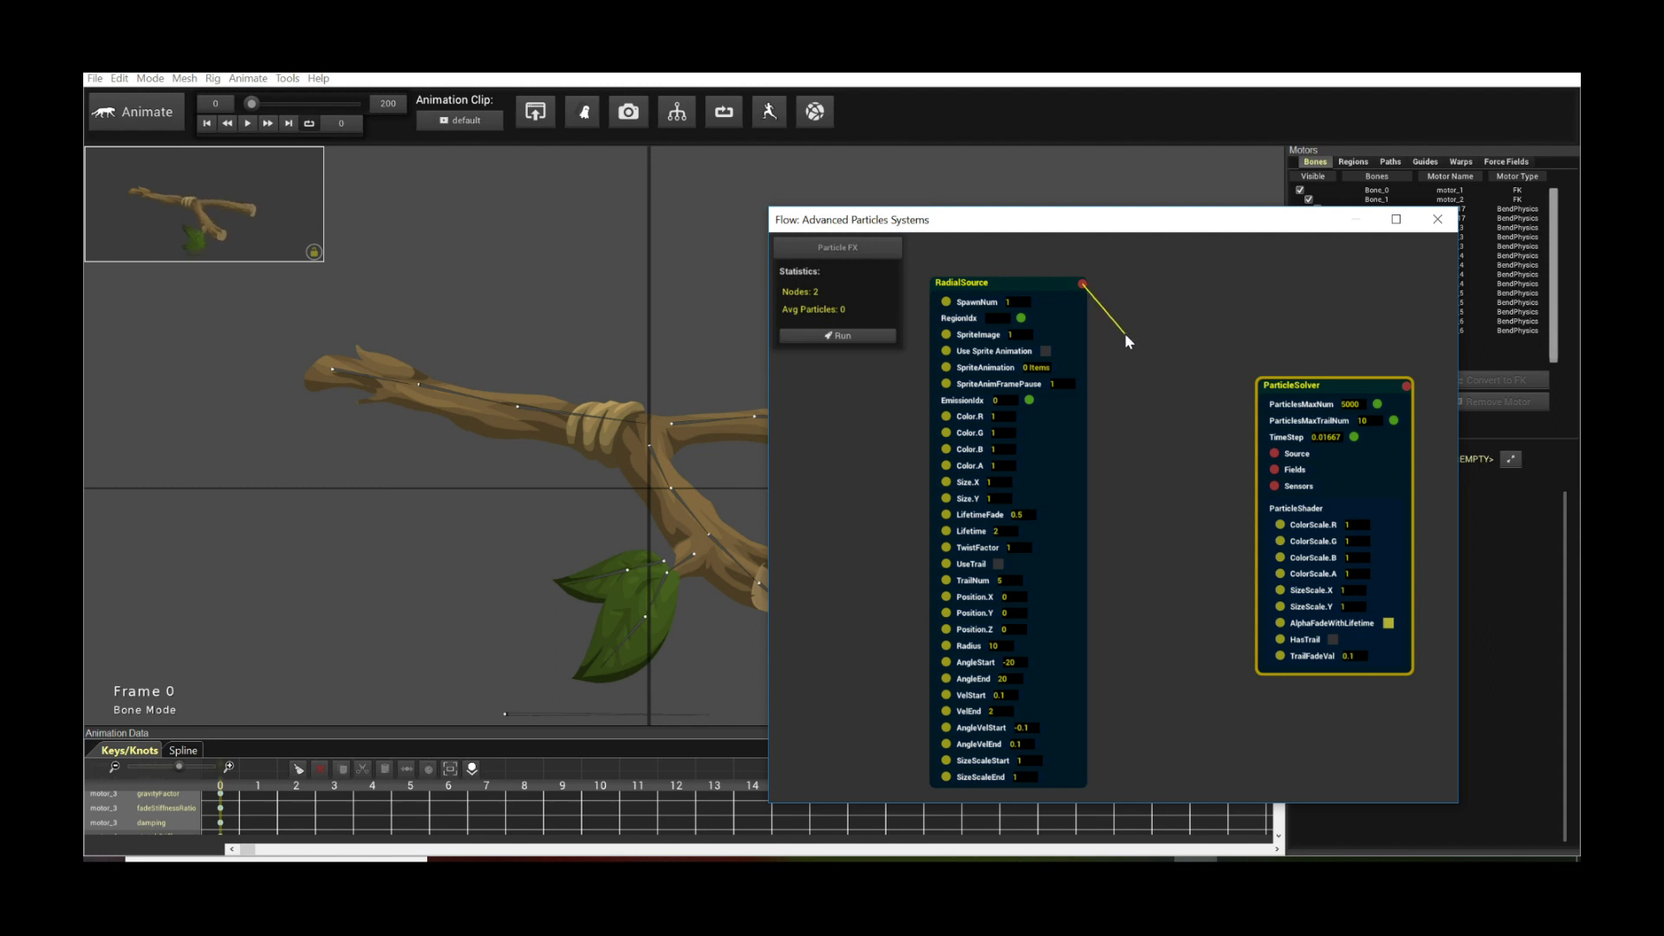
left_click_drag(1125, 334, 1079, 285)
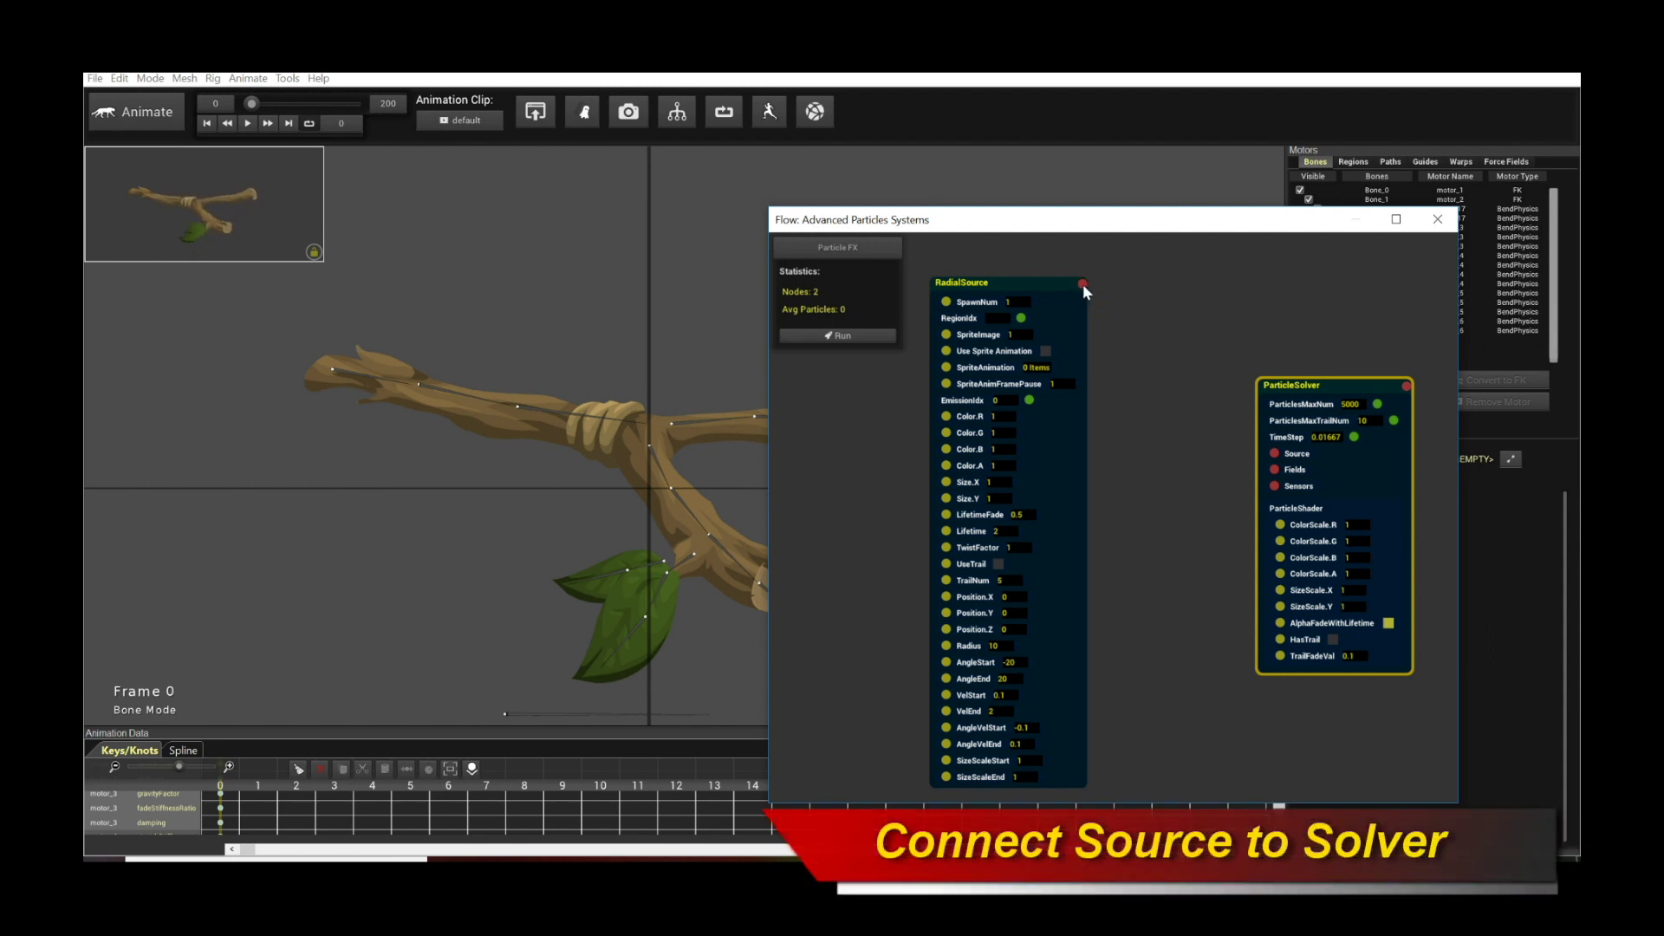
Step: Connect RadialSource's output to the ParticleSolver's Source input
left_click_drag(1153, 348, 1275, 456)
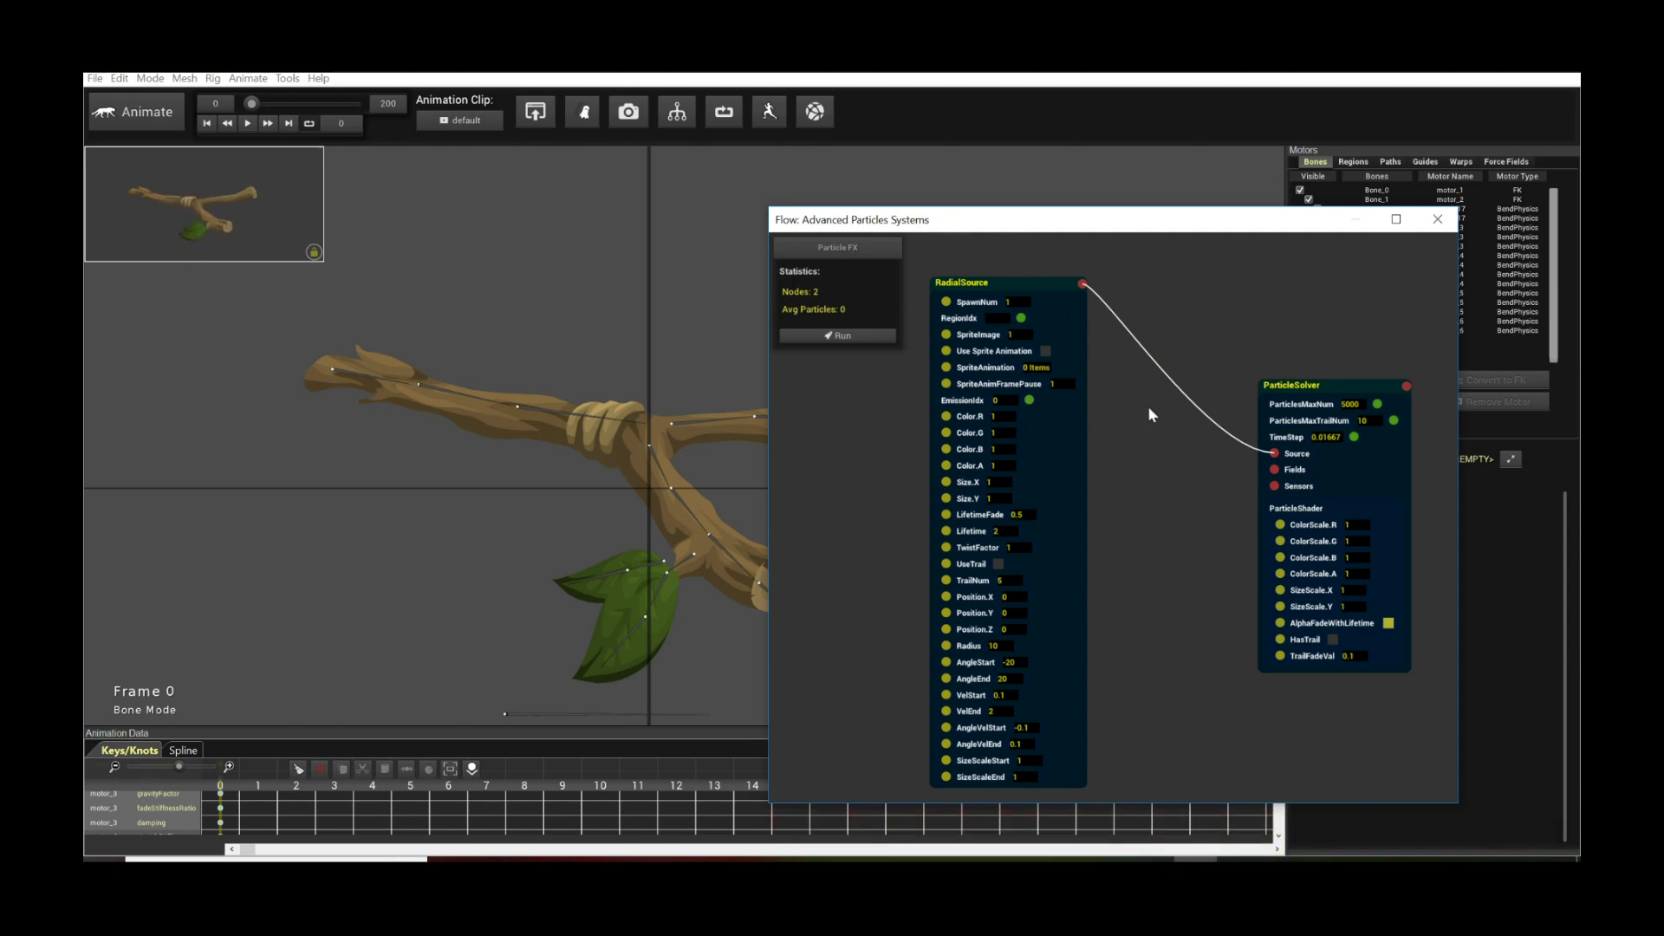
left_click_drag(985, 235, 1118, 251)
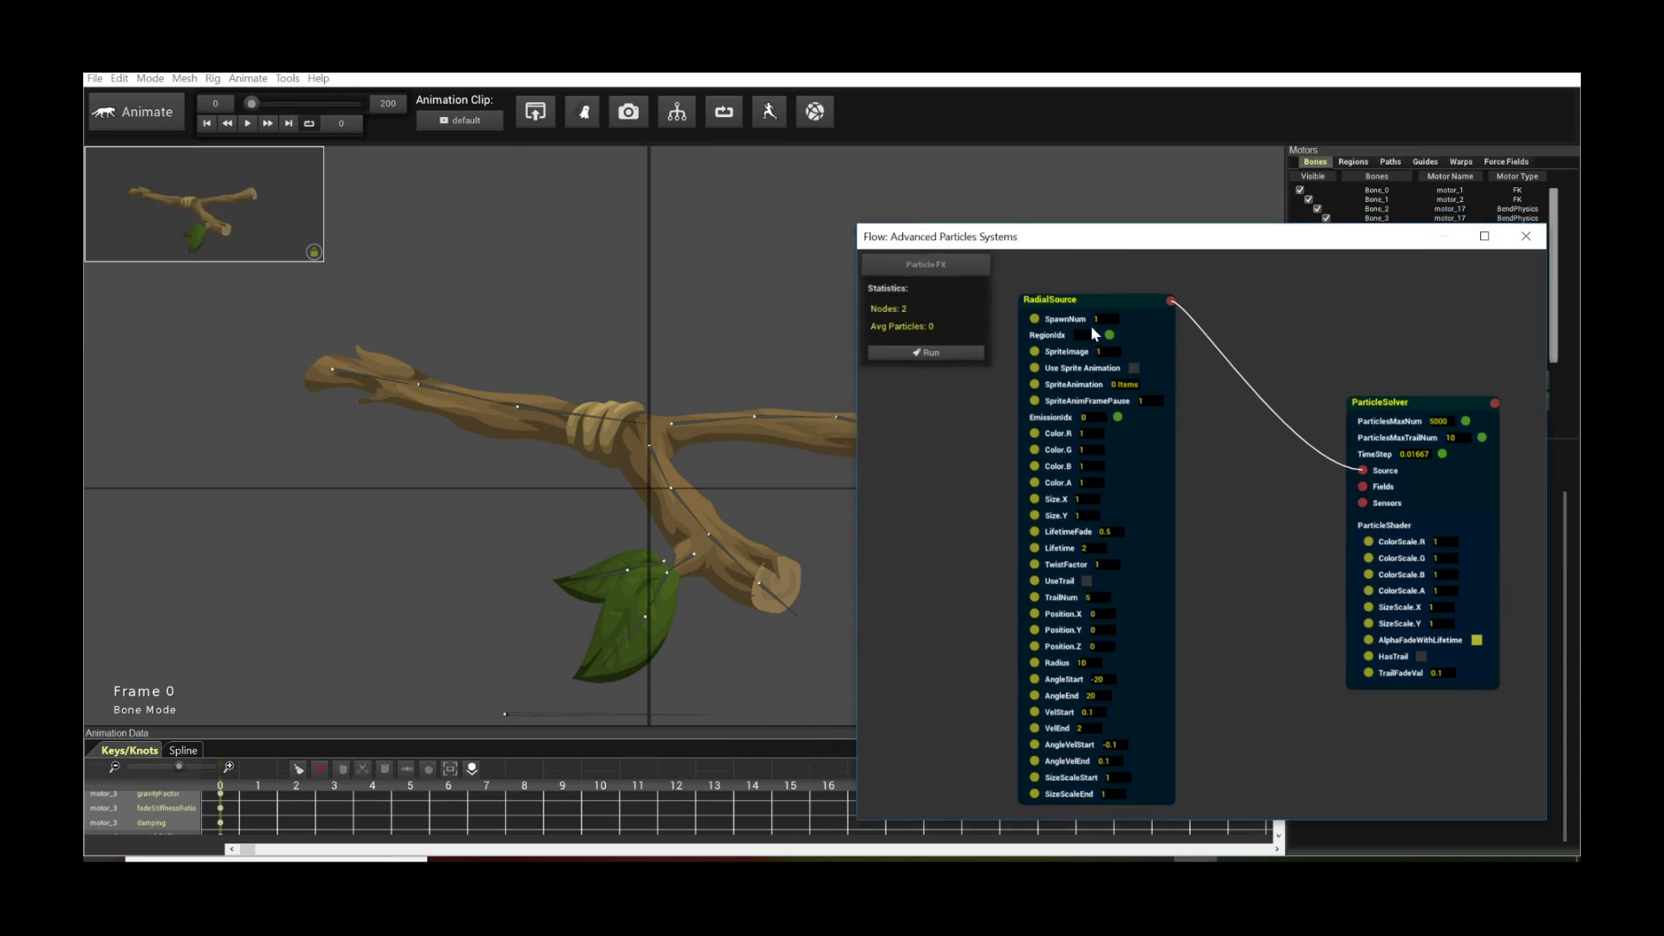
Step: Set RadialSource's RegionIds to the branch region picked in the viewport
left_click(1082, 337)
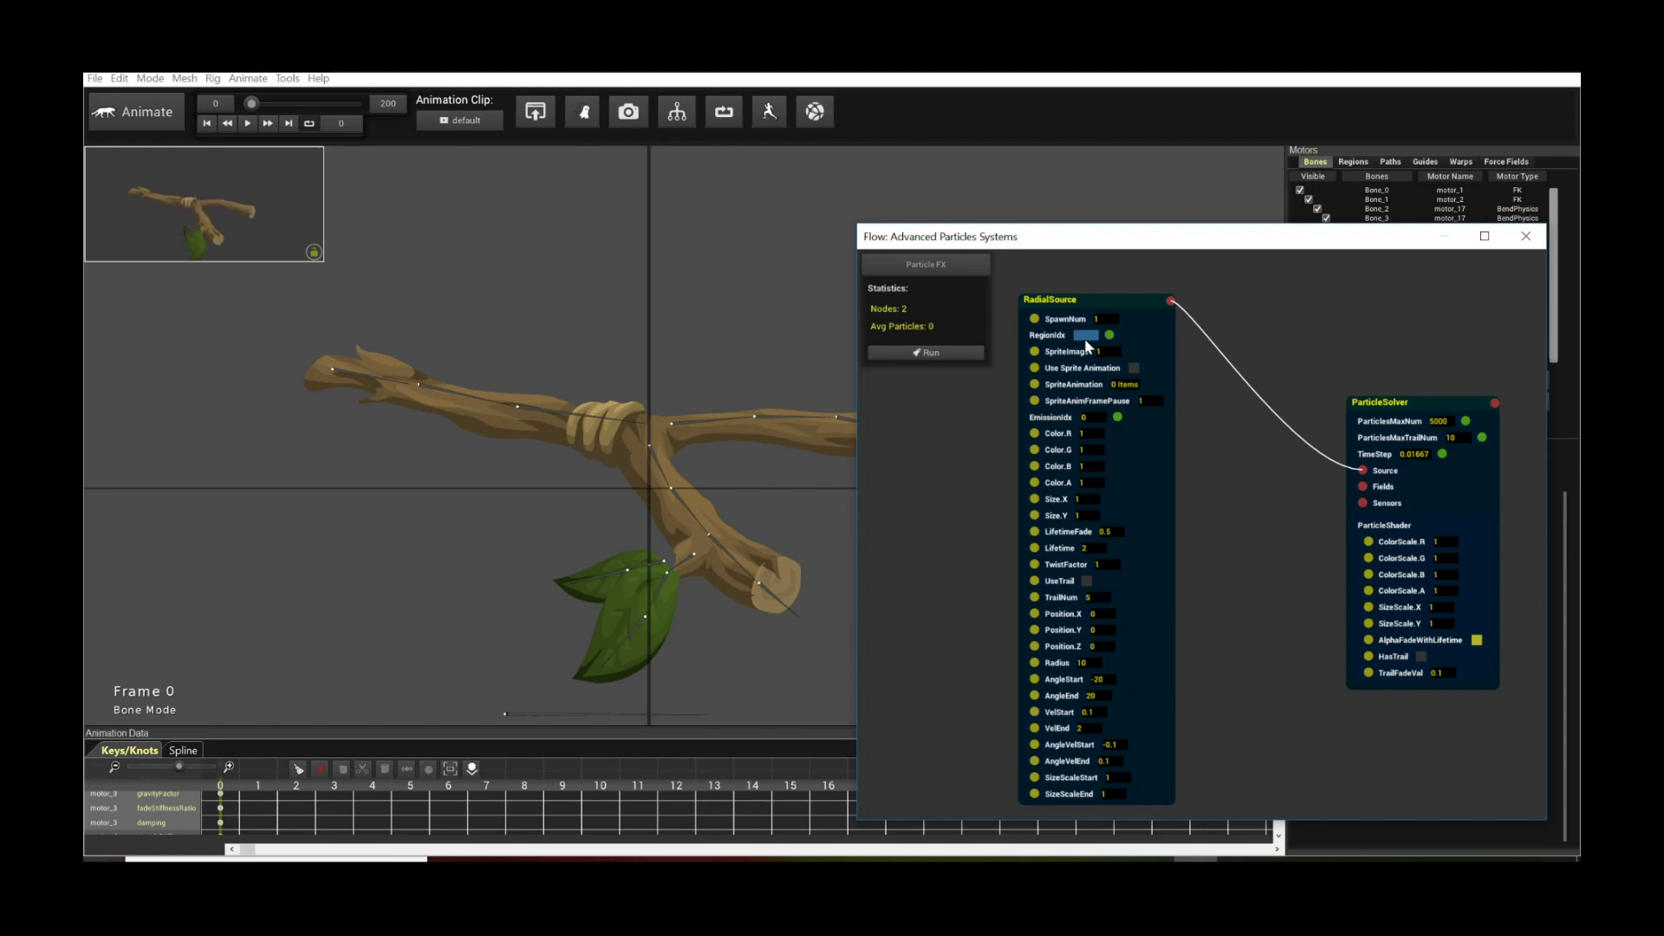
left_click(1353, 163)
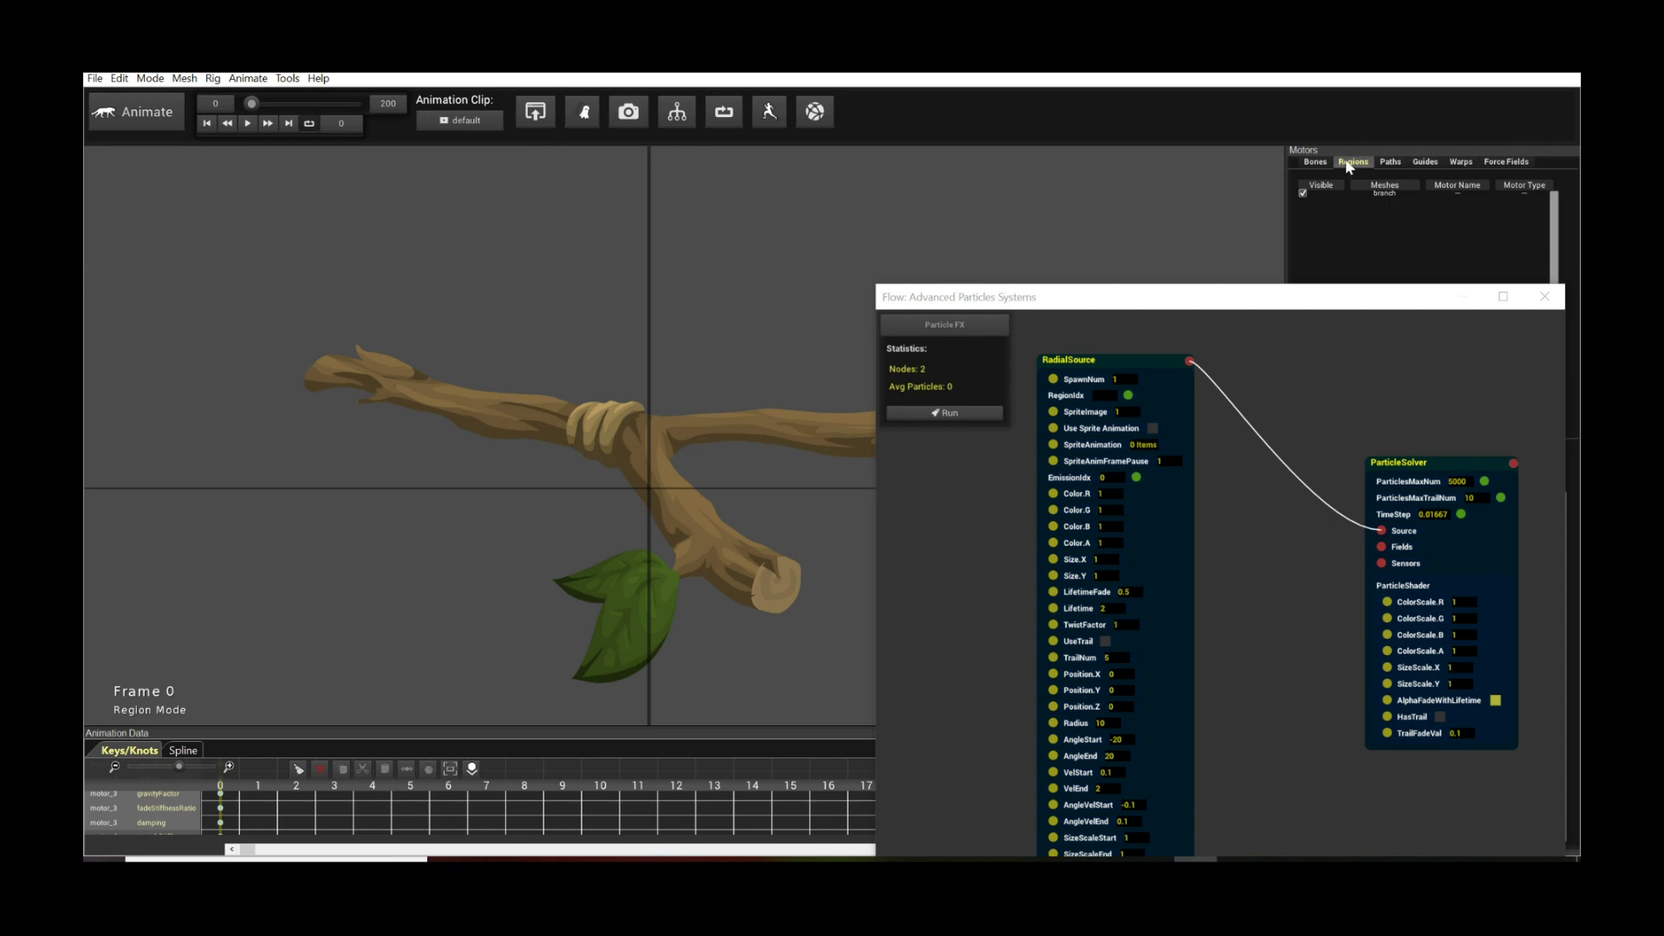
left_click(470, 417)
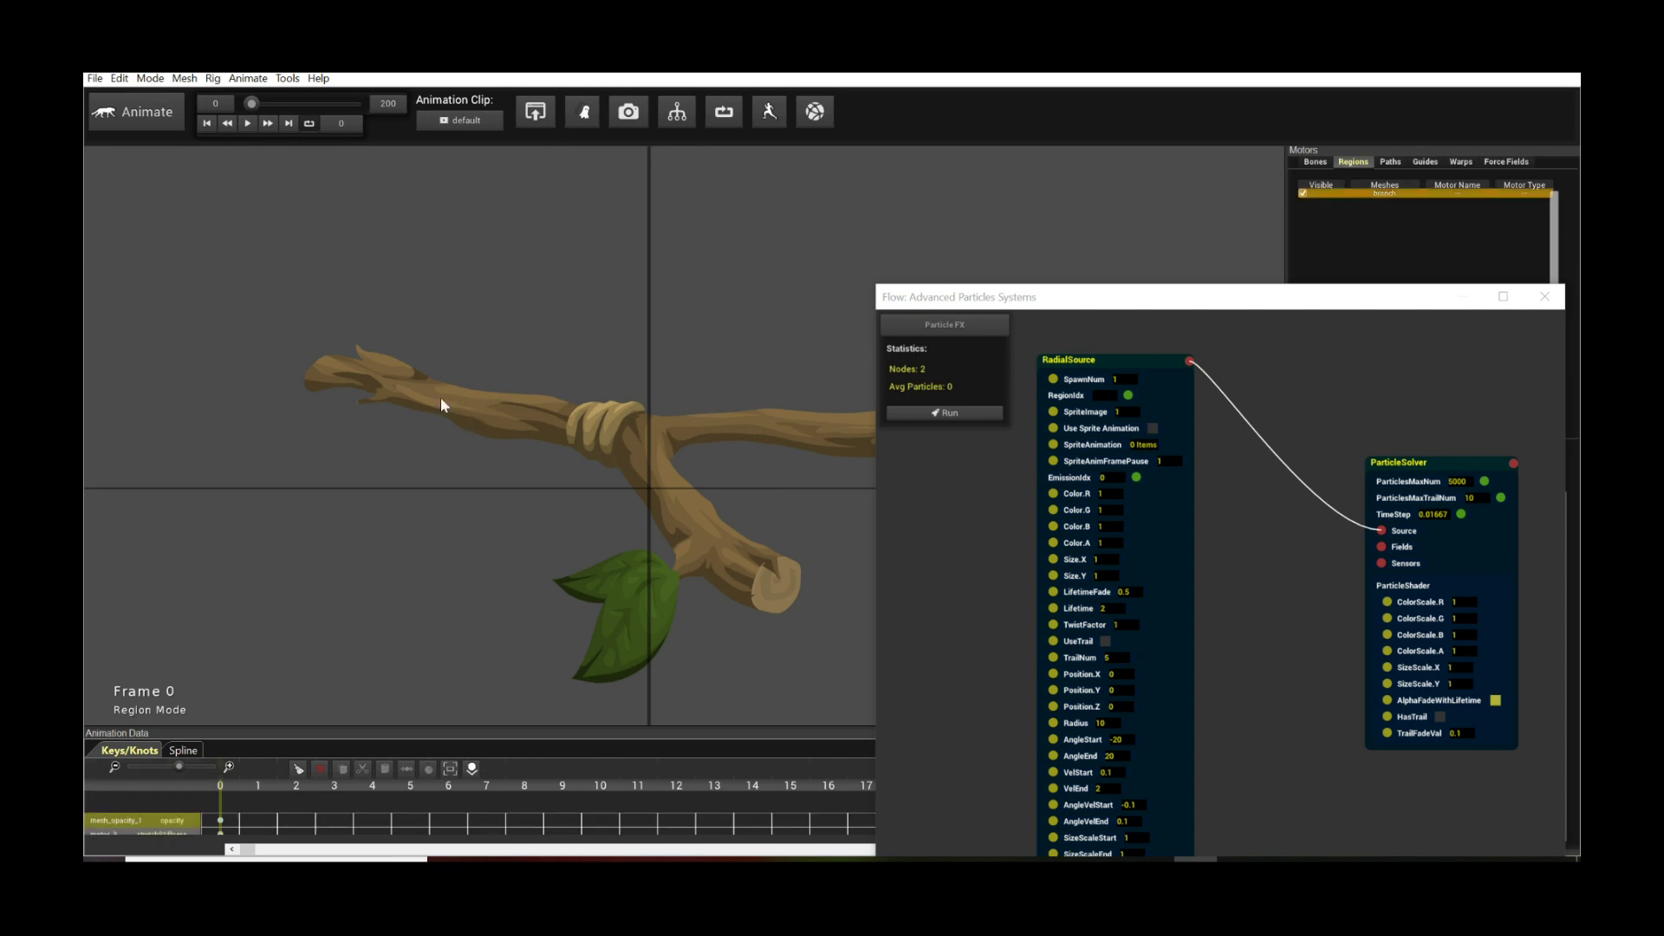
left_click(1099, 396)
left_click(1100, 399)
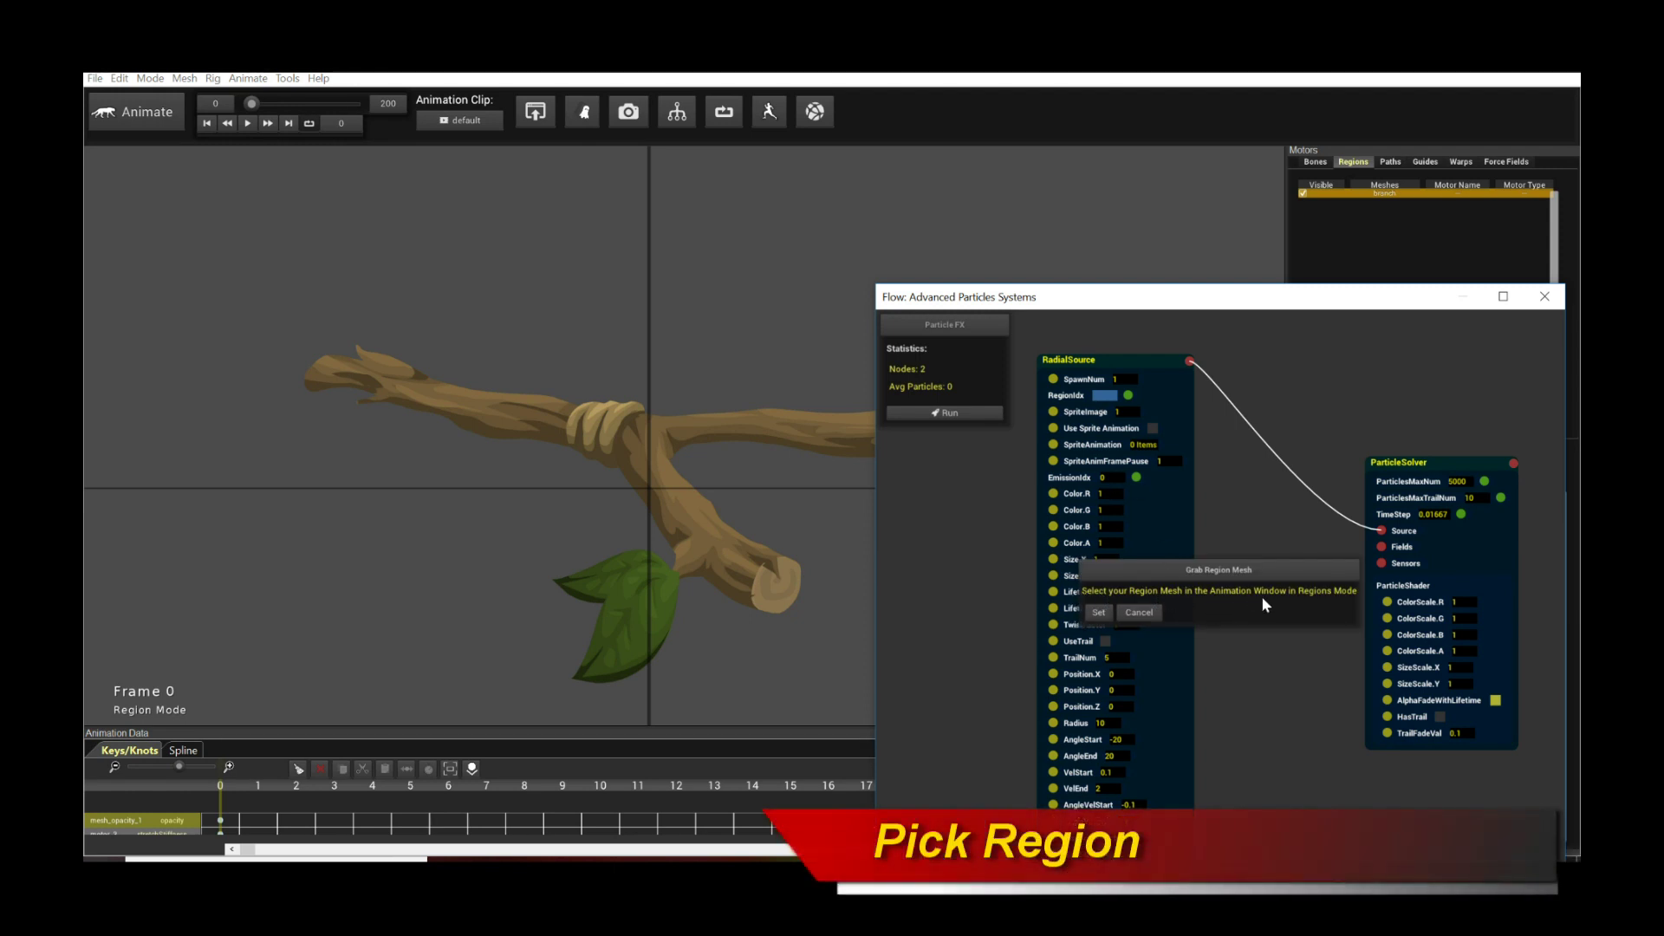
left_click(448, 404)
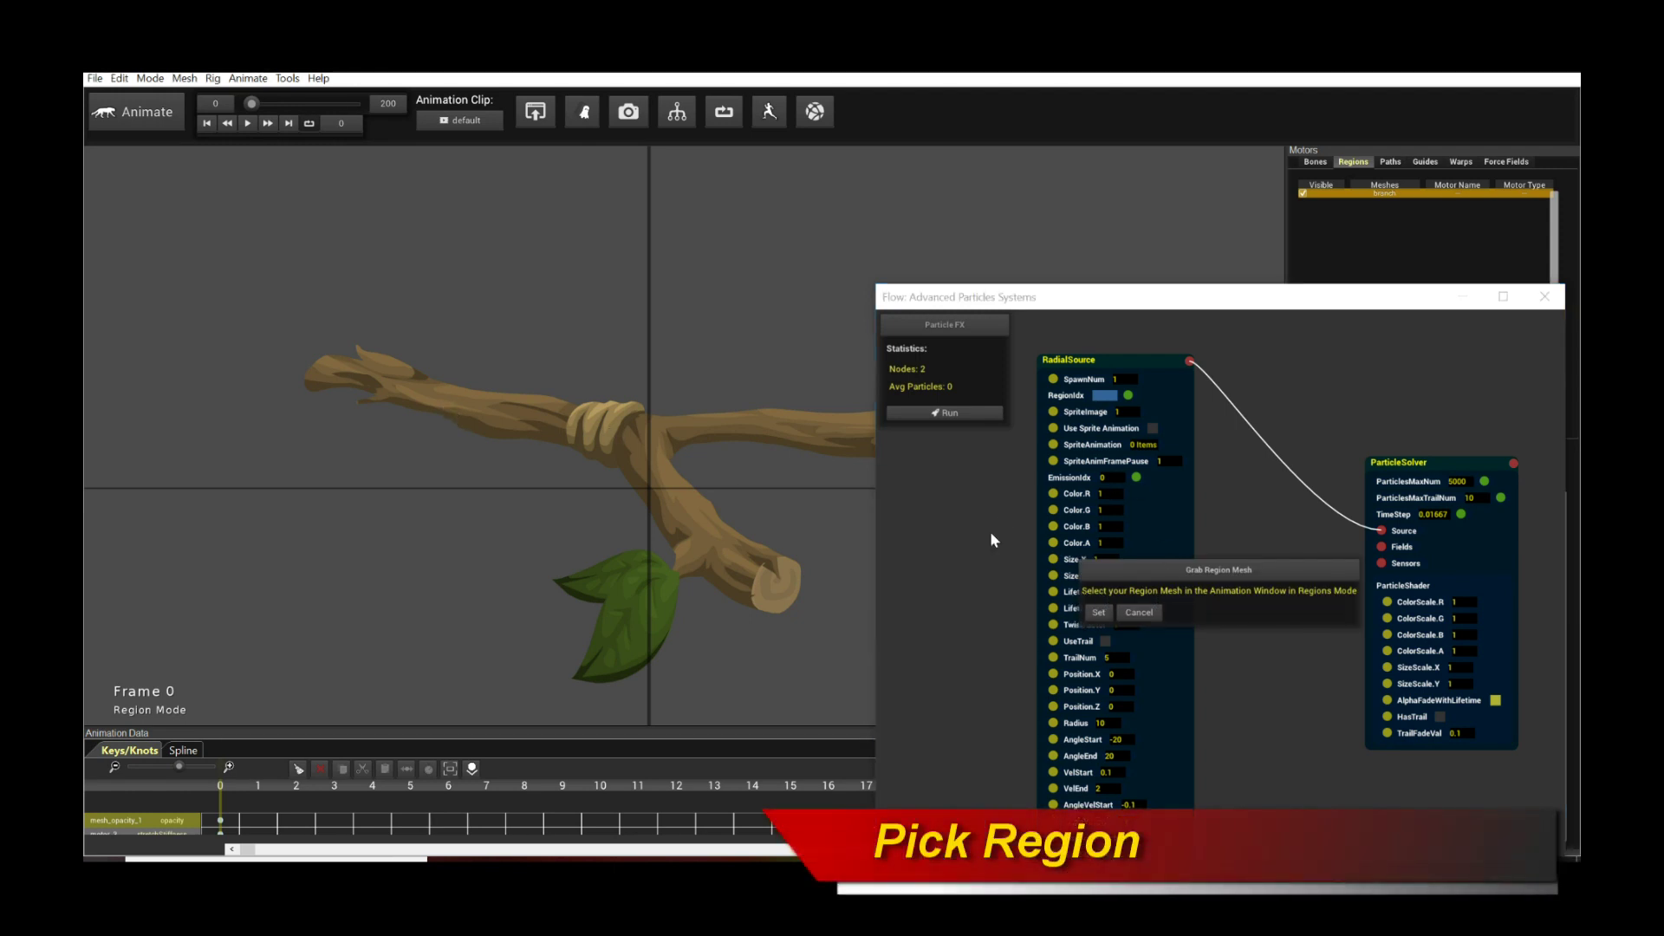
left_click(1099, 612)
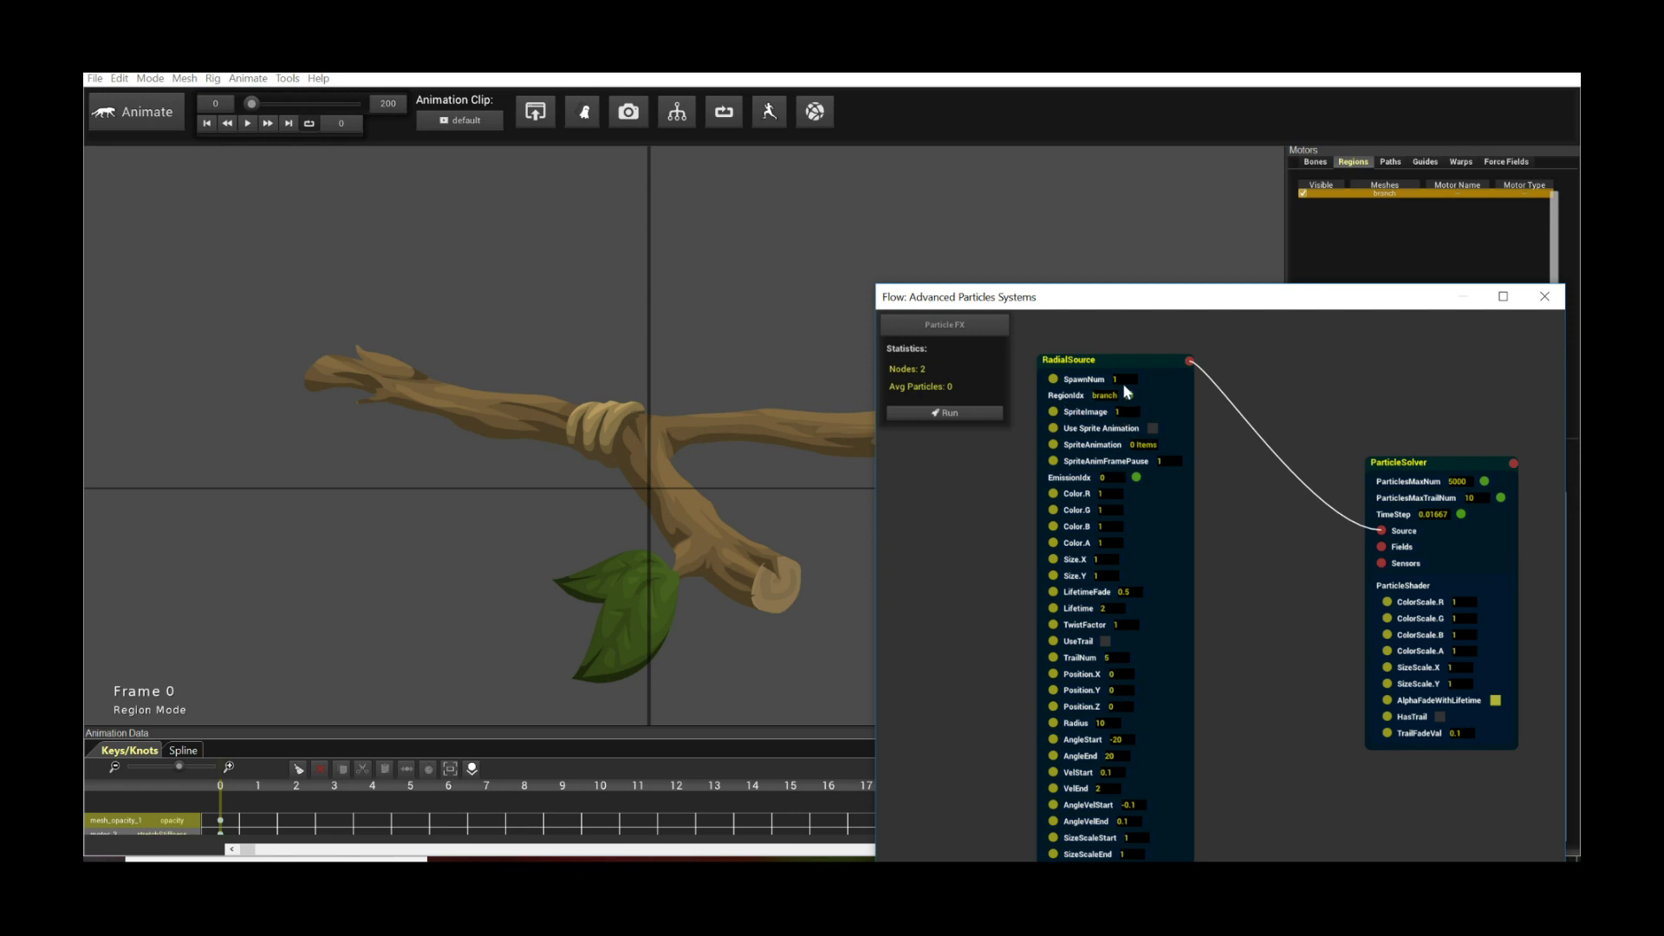
Step: Nudge the RadialSource node and commit its SpriteImage value
left_click_drag(1094, 359, 1120, 350)
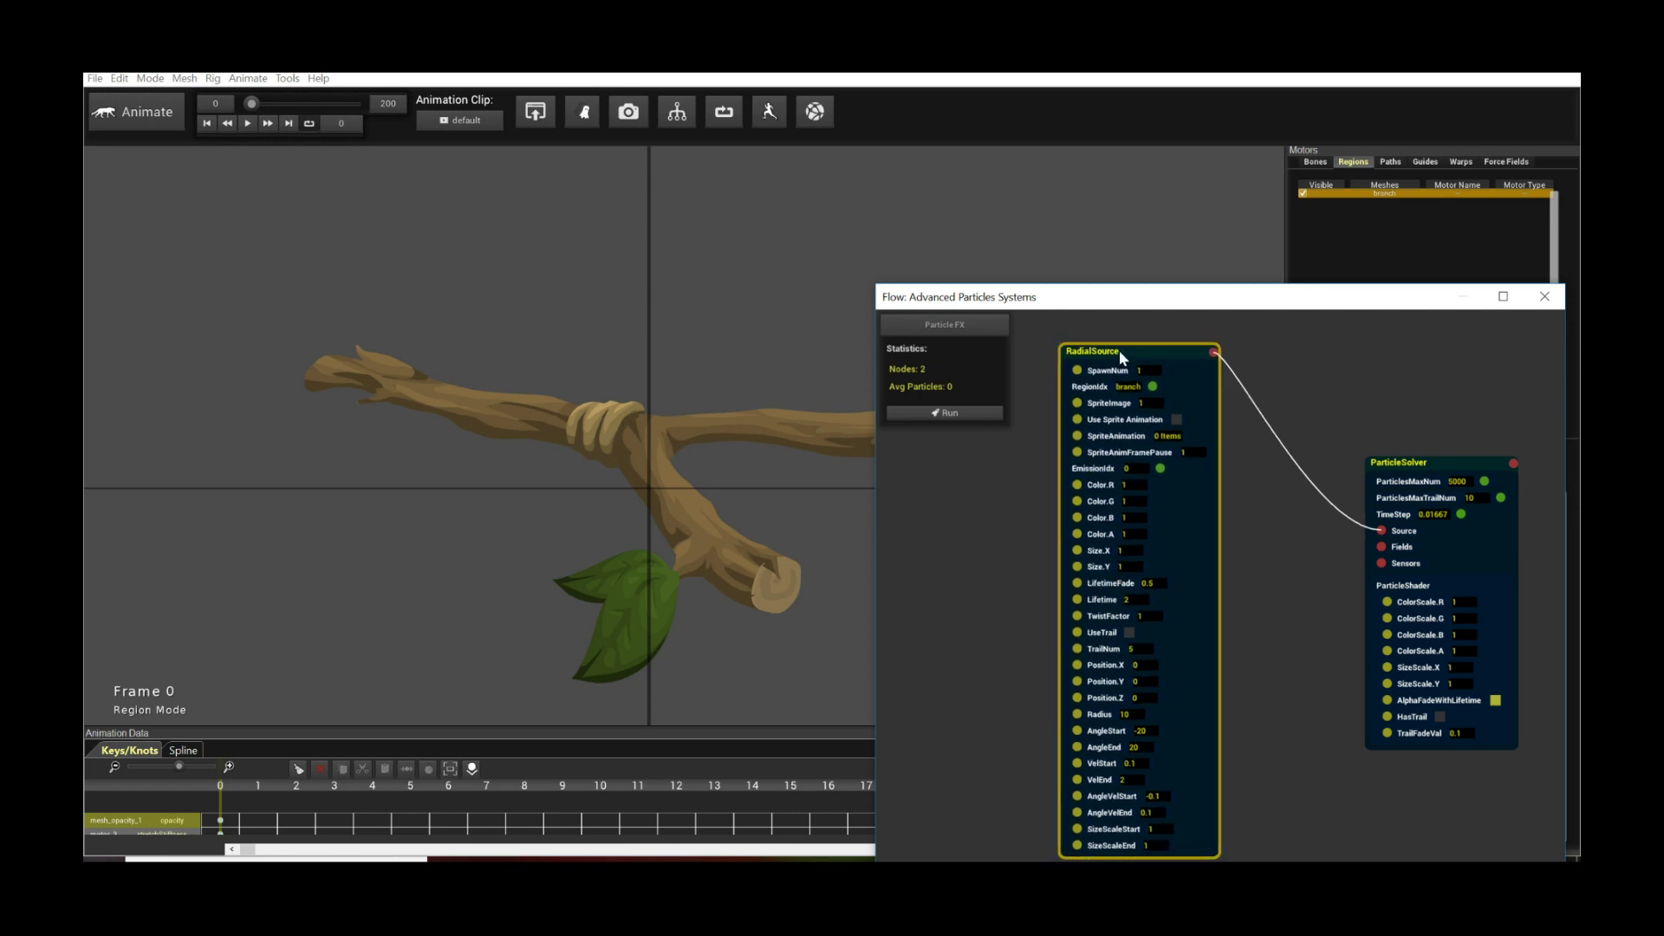
left_click(1157, 407)
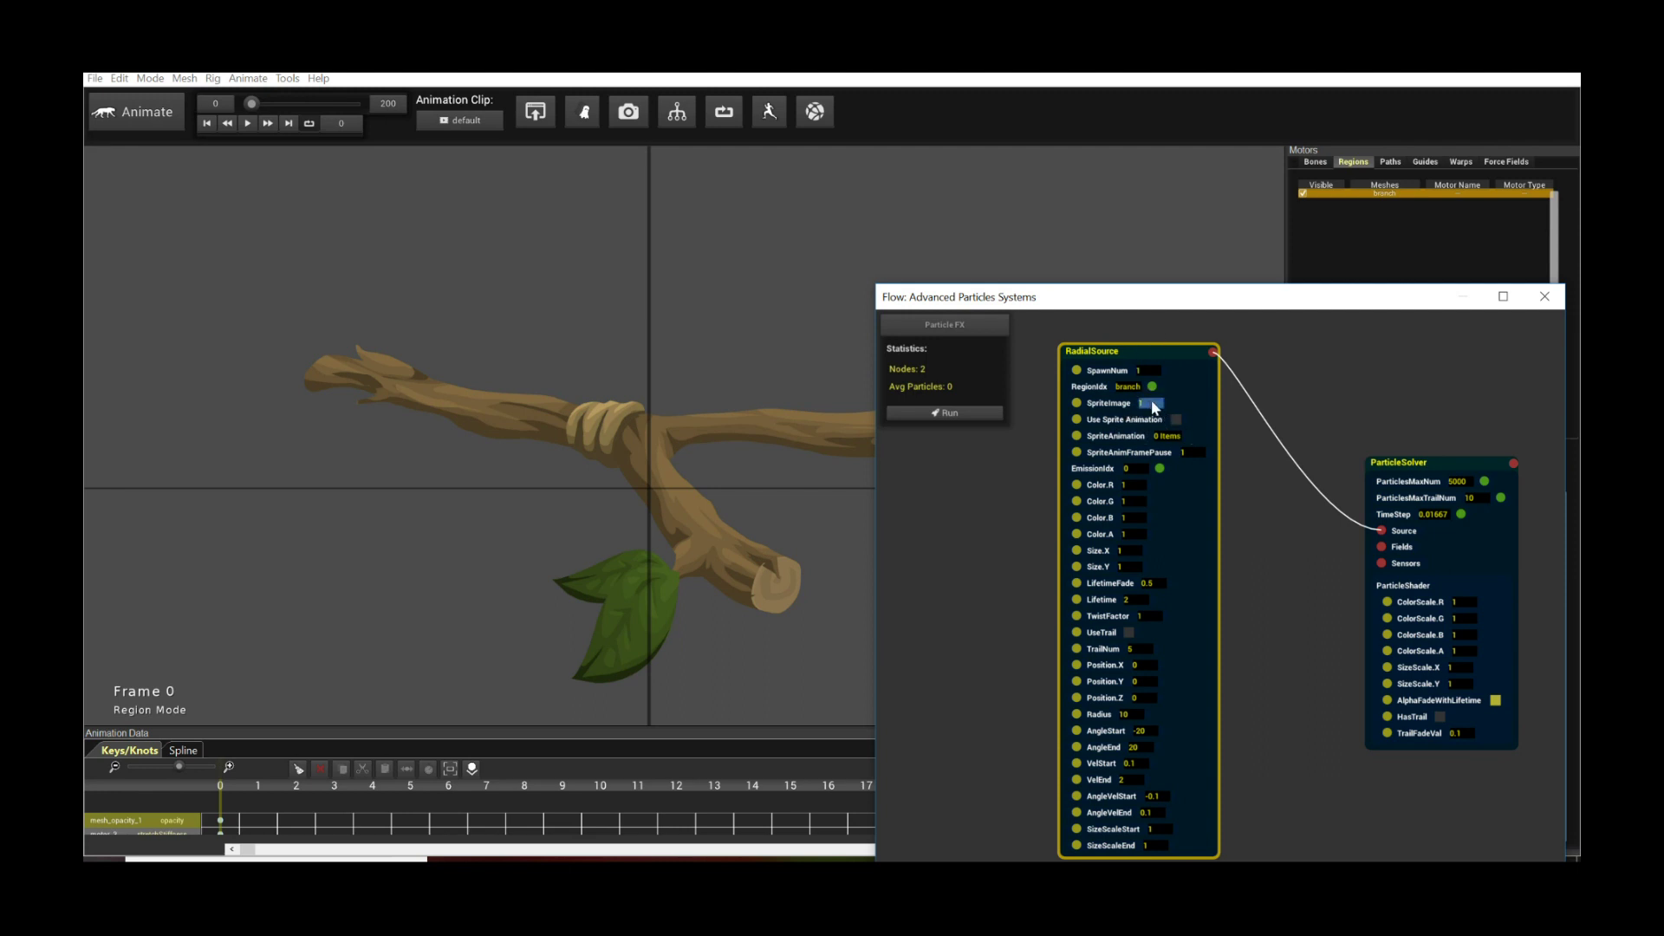
key("Return")
left_click_drag(877, 421, 496, 422)
left_click_drag(881, 312, 962, 227)
left_click(847, 320)
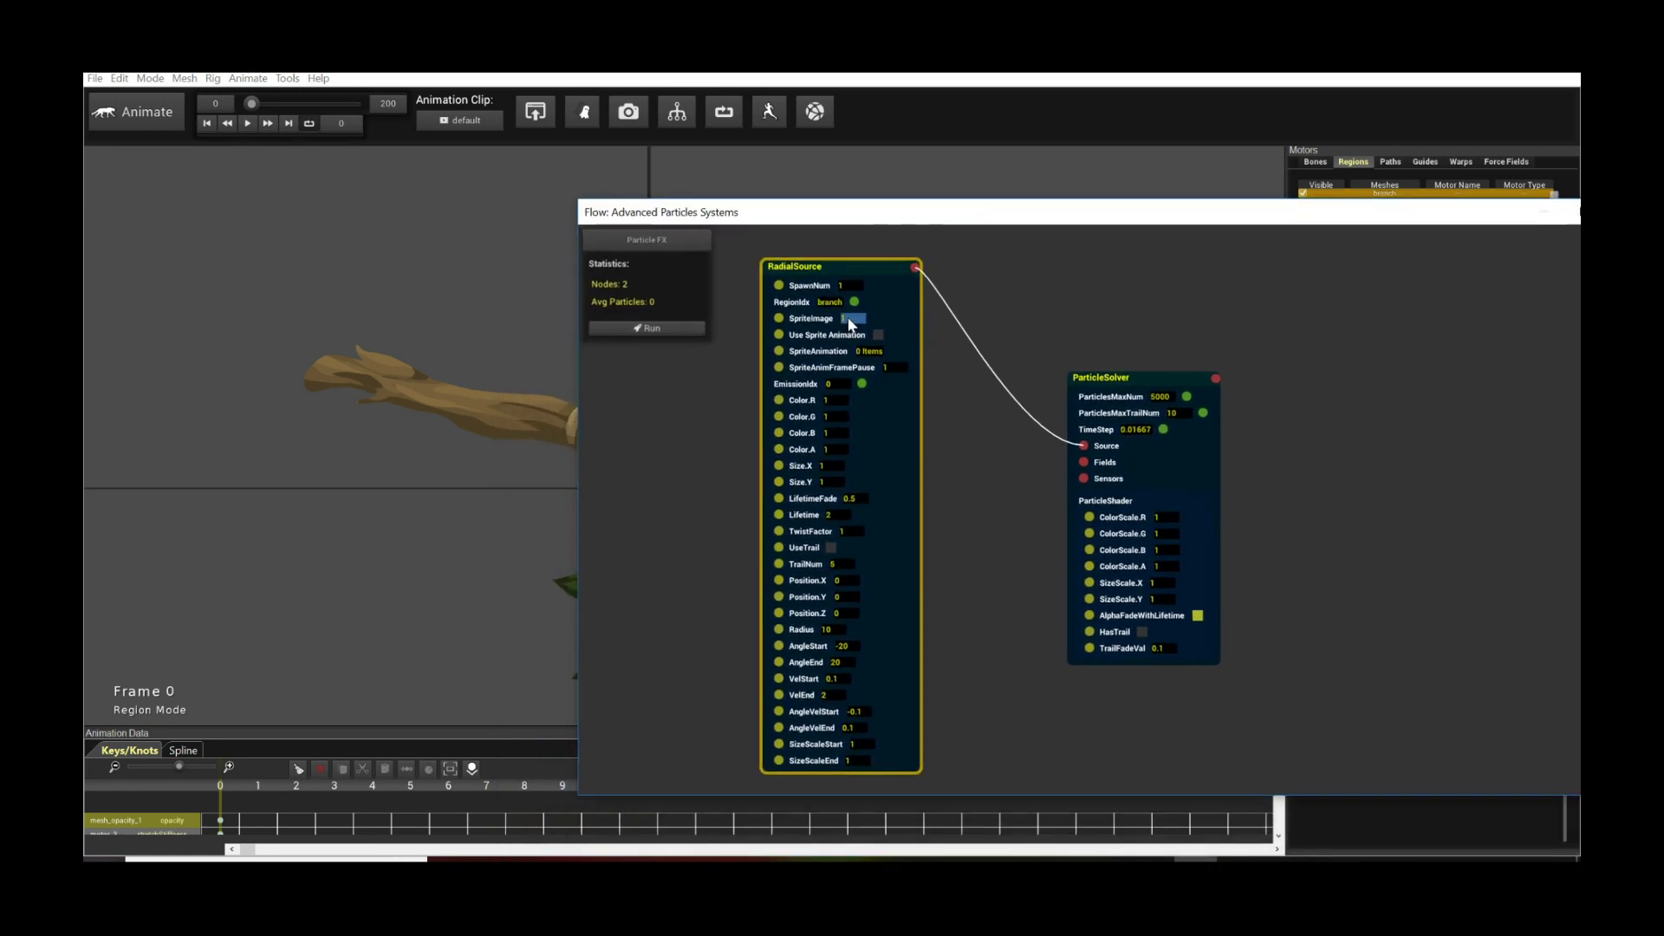
left_click(847, 323)
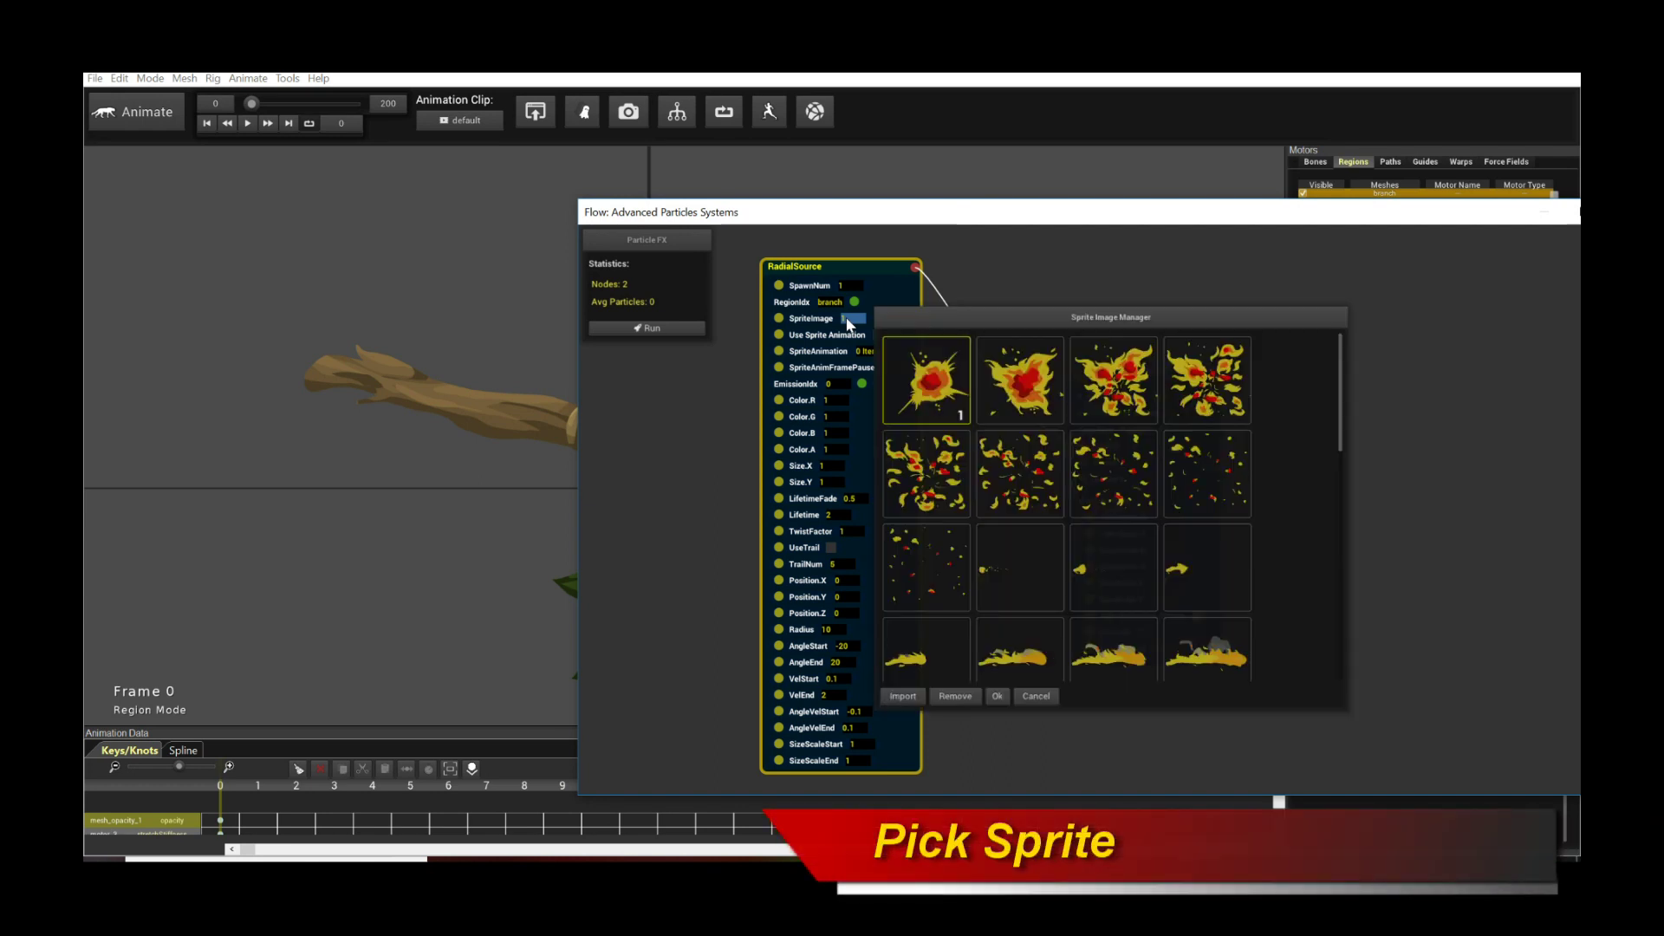
scroll(1230, 477, "up", 2)
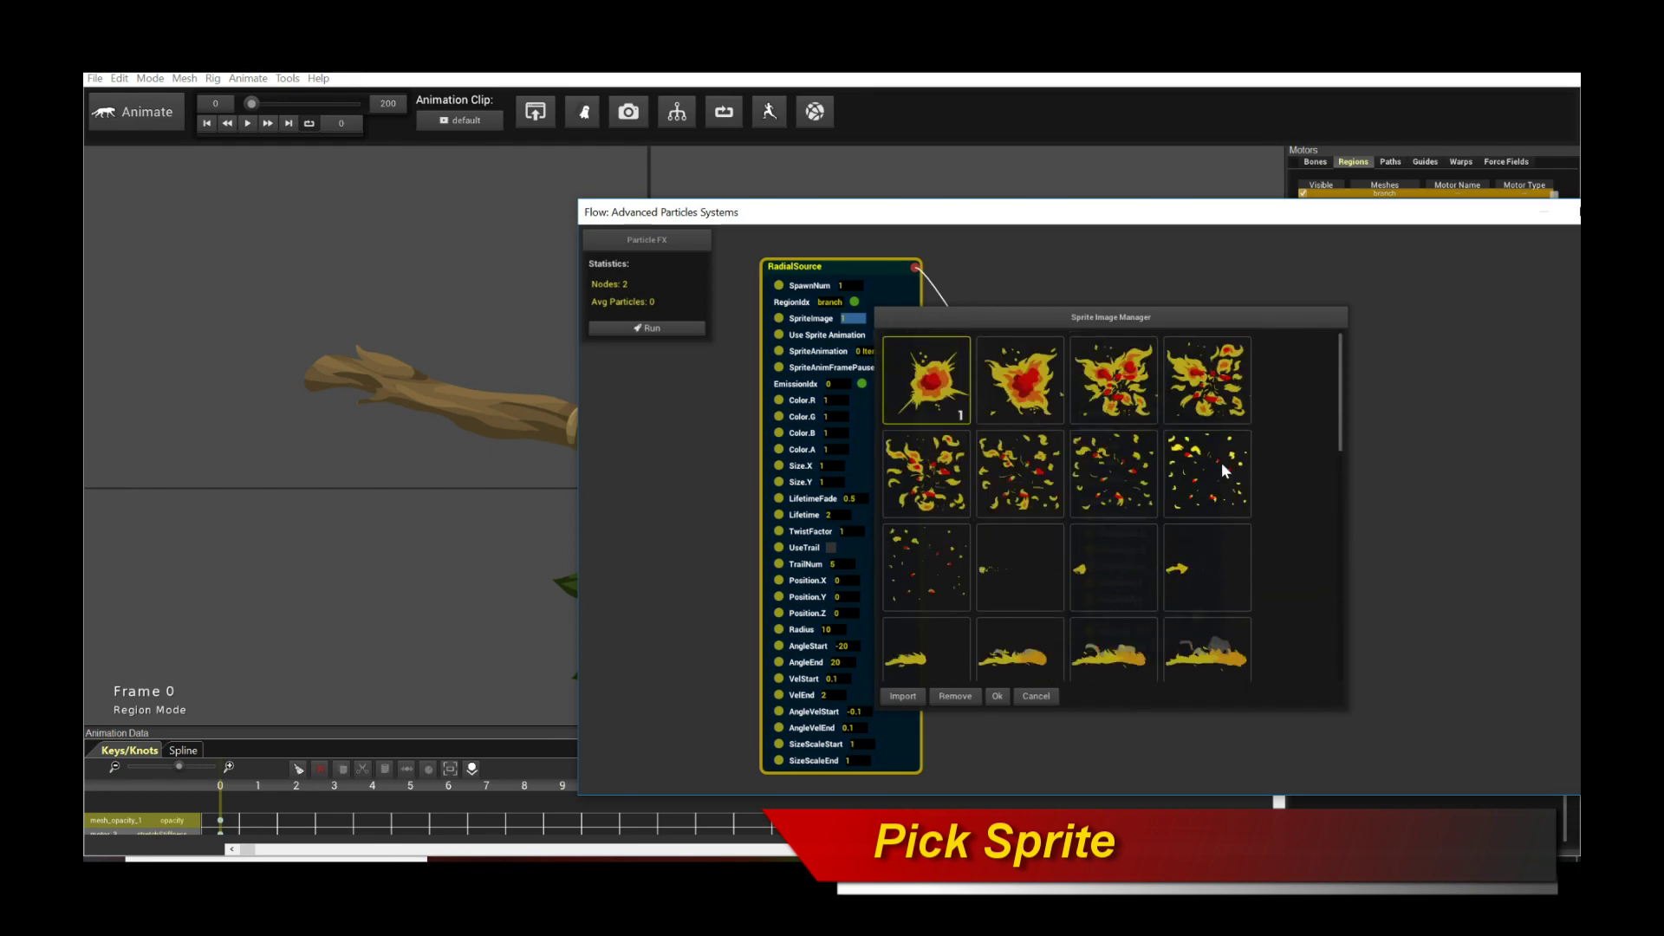
left_click(1041, 396)
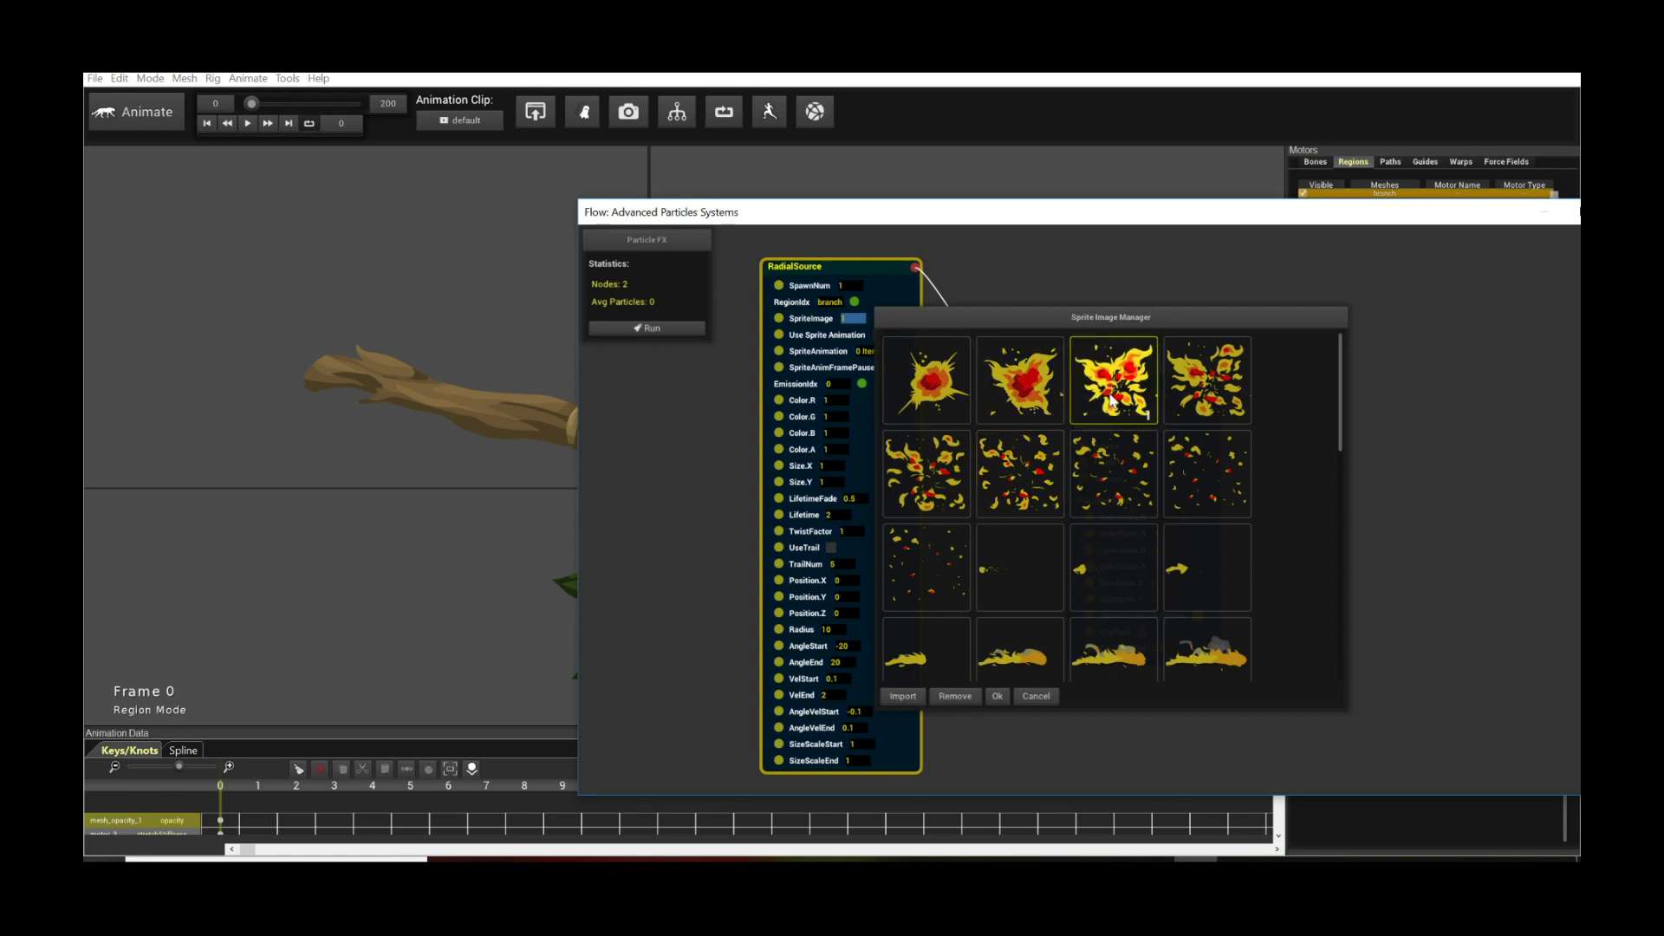
left_click(937, 390)
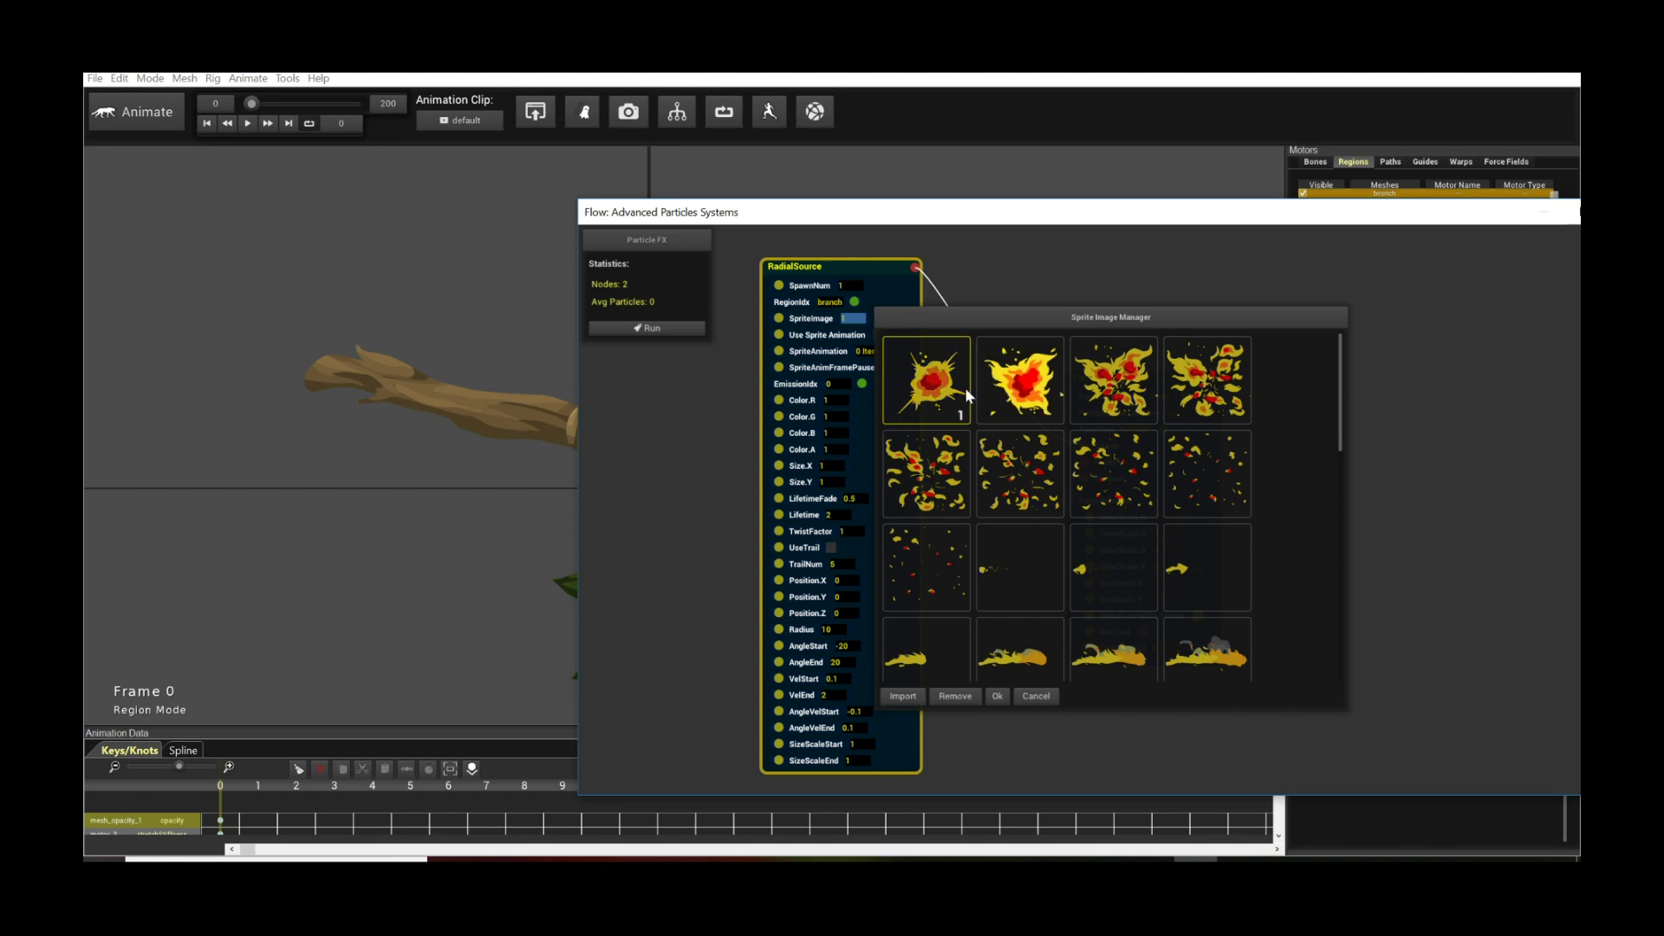
left_click(998, 695)
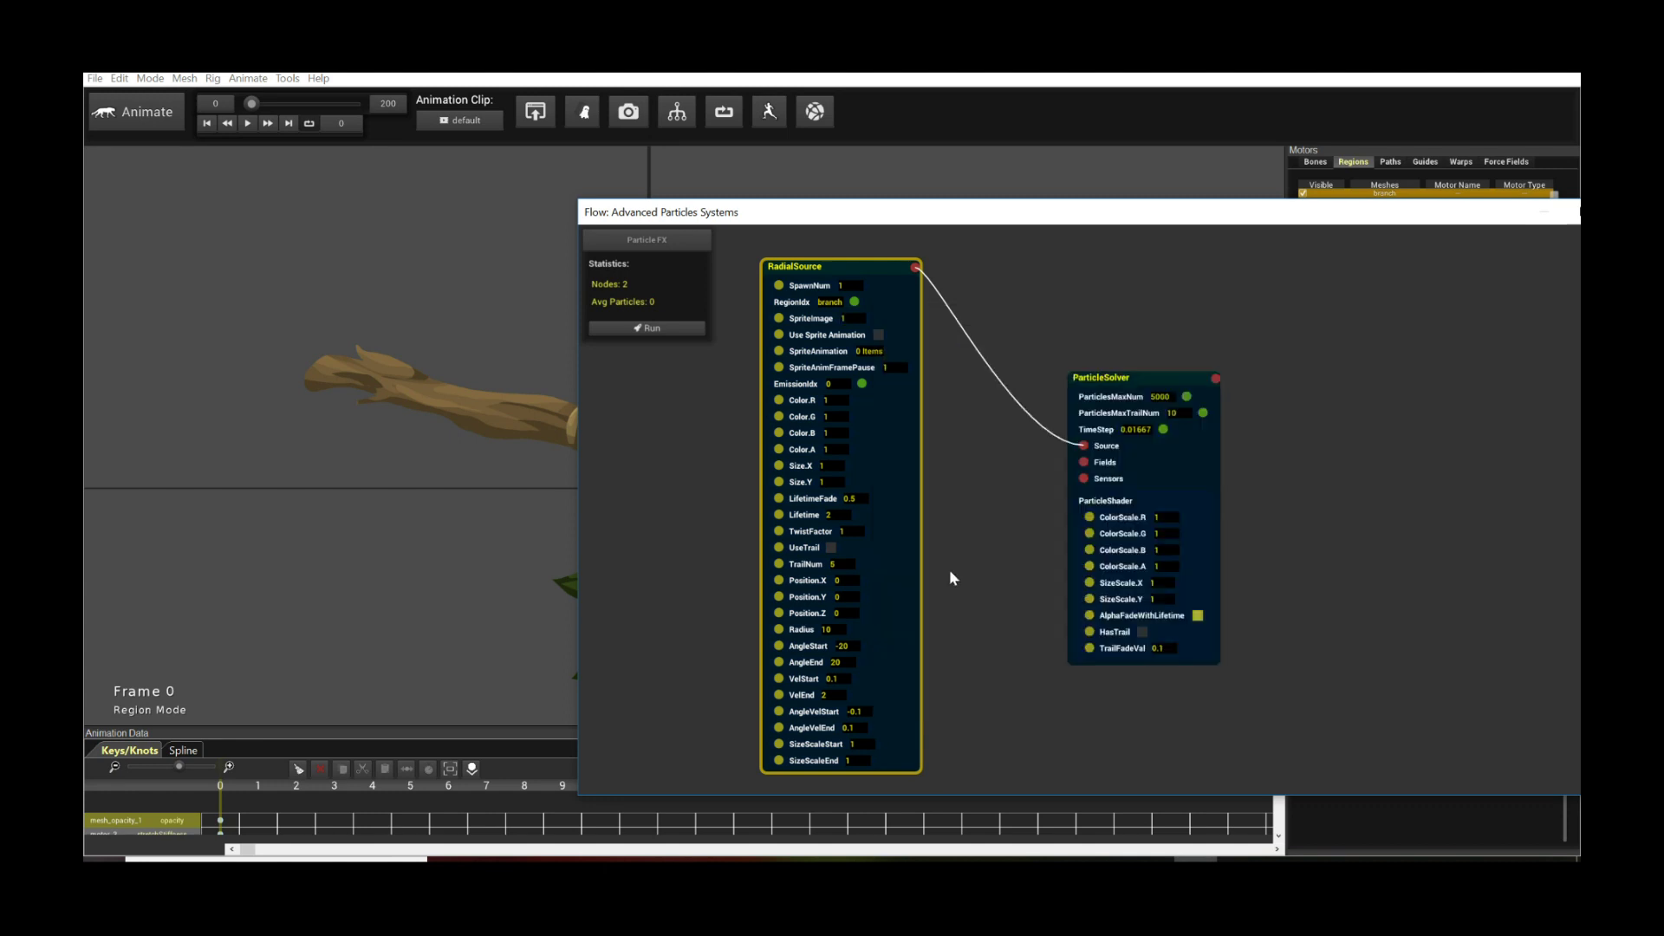
Step: Spread the graph apart, moving ParticleSolver right and RadialSource slightly left
left_click_drag(1105, 377, 1183, 380)
left_click_drag(835, 268, 980, 227)
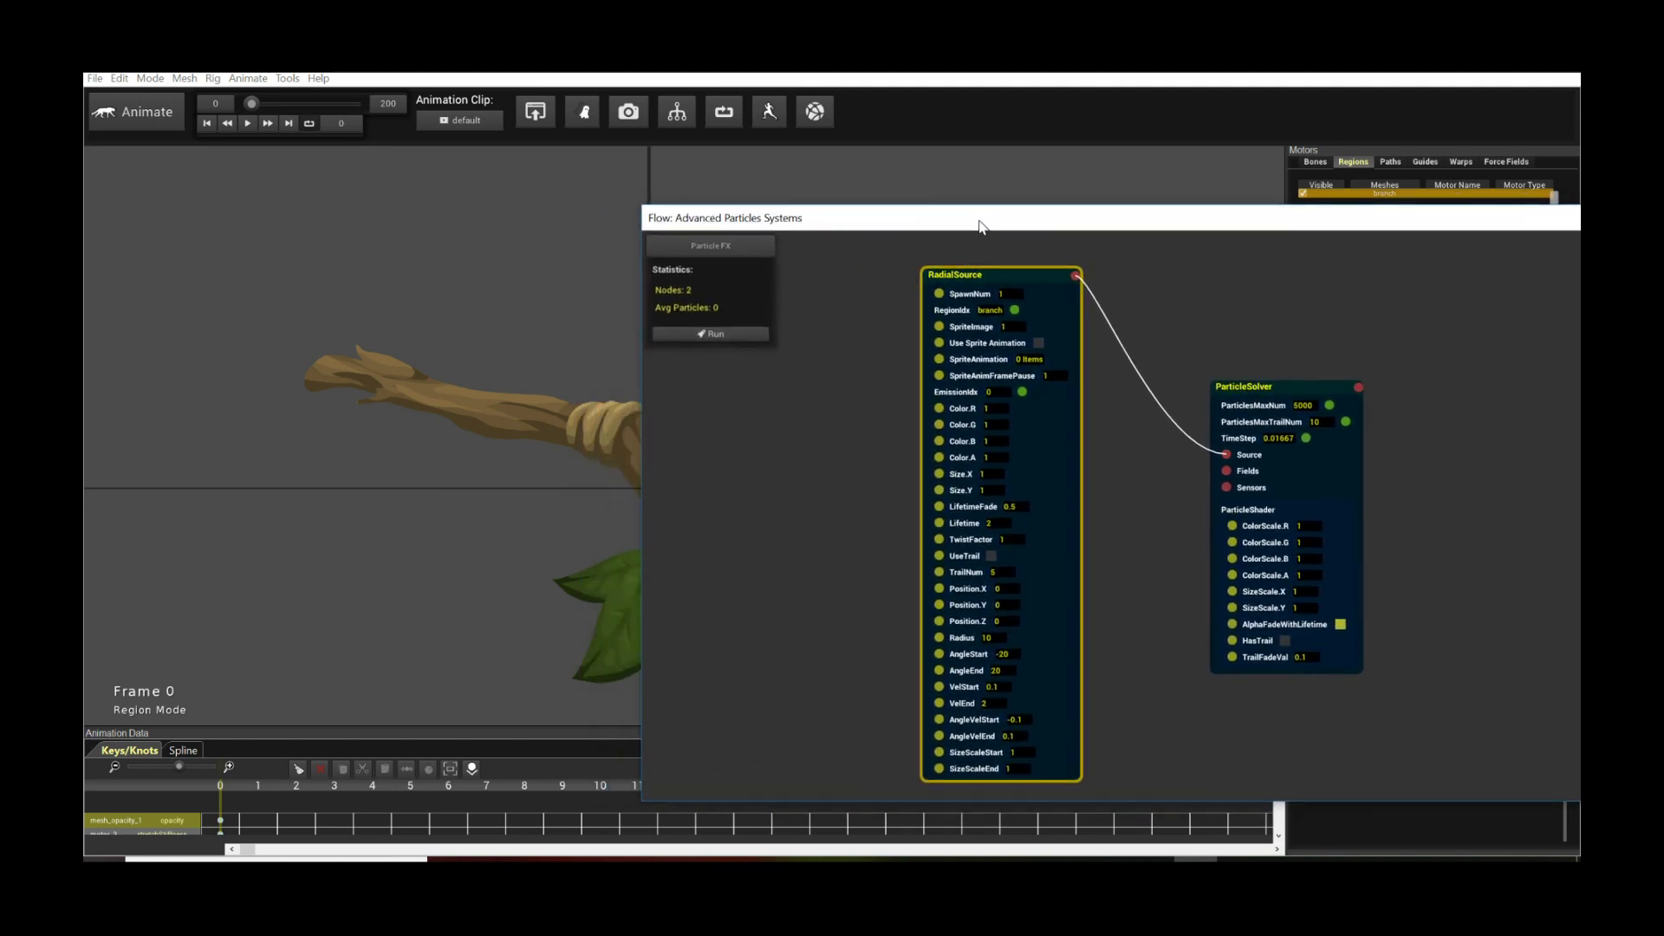
left_click_drag(1307, 387, 1396, 377)
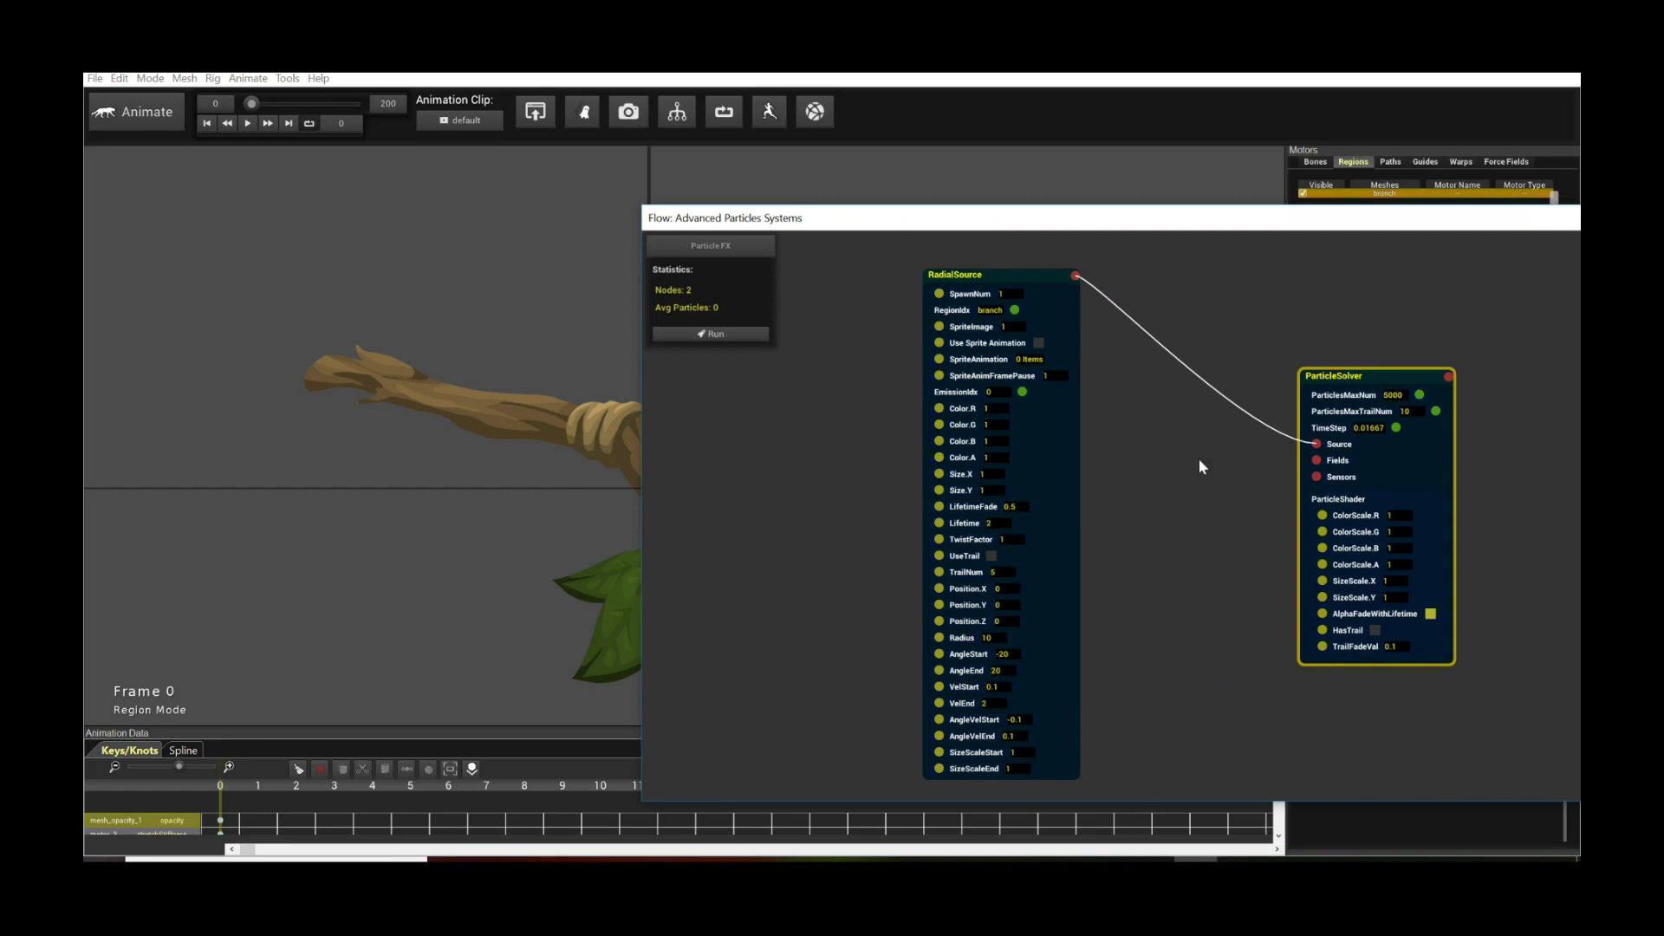
left_click_drag(1006, 284, 953, 274)
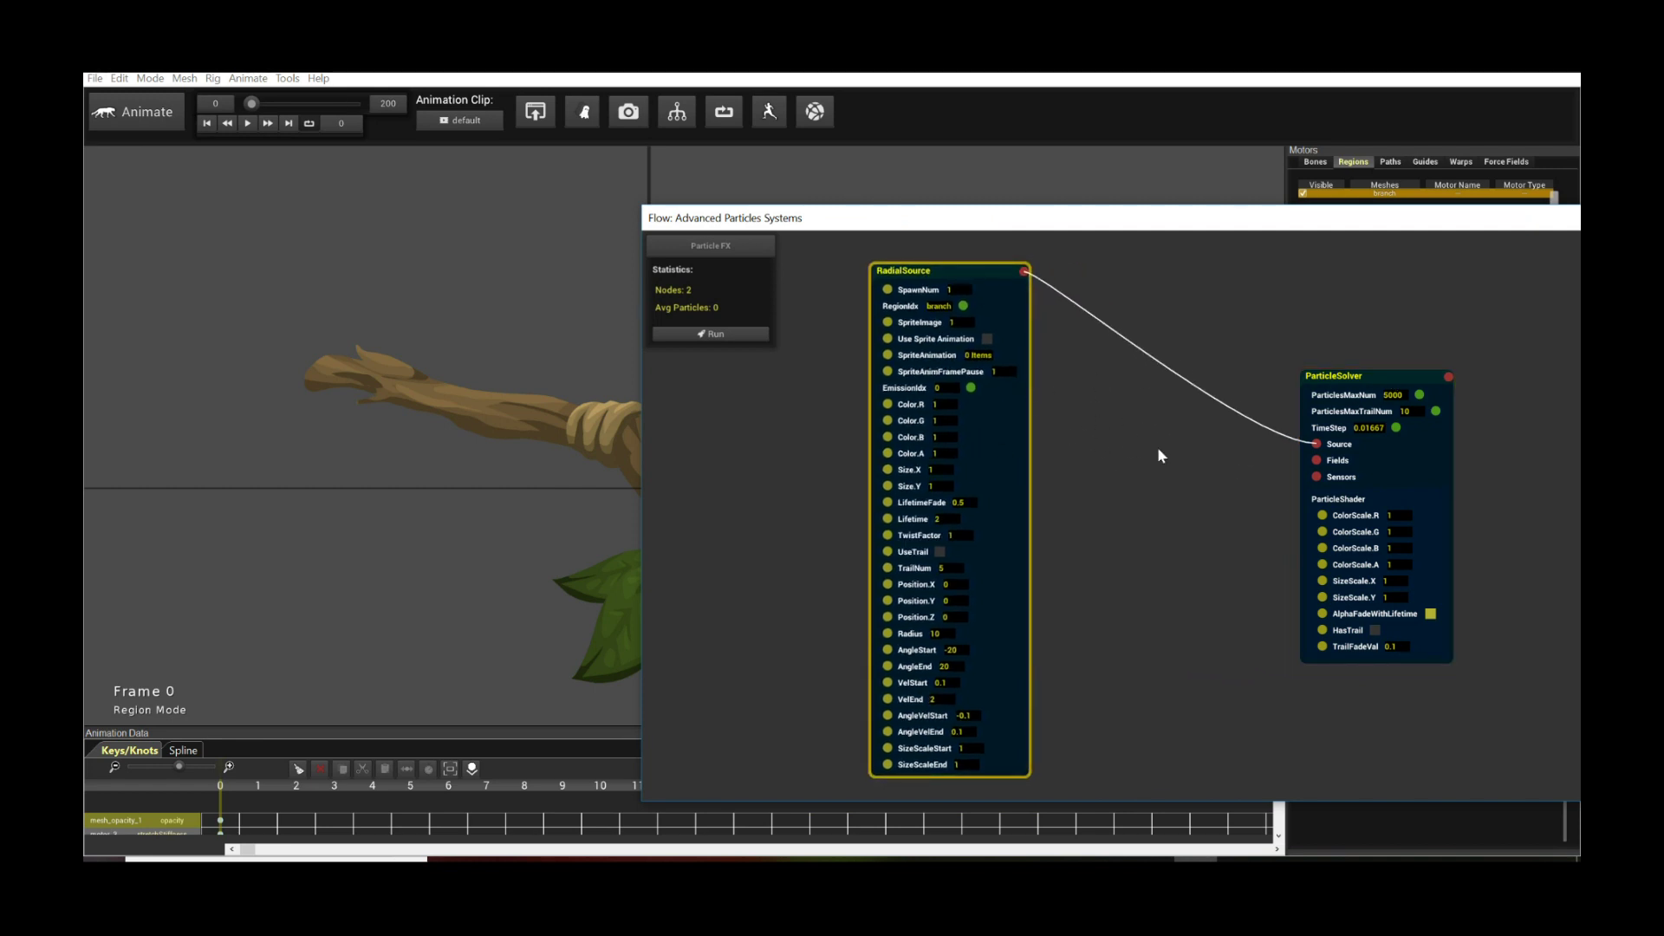
Step: Add a Gravity Field node (Gravity.Y -980) wired into the solver's Fields input
right_click(1059, 460)
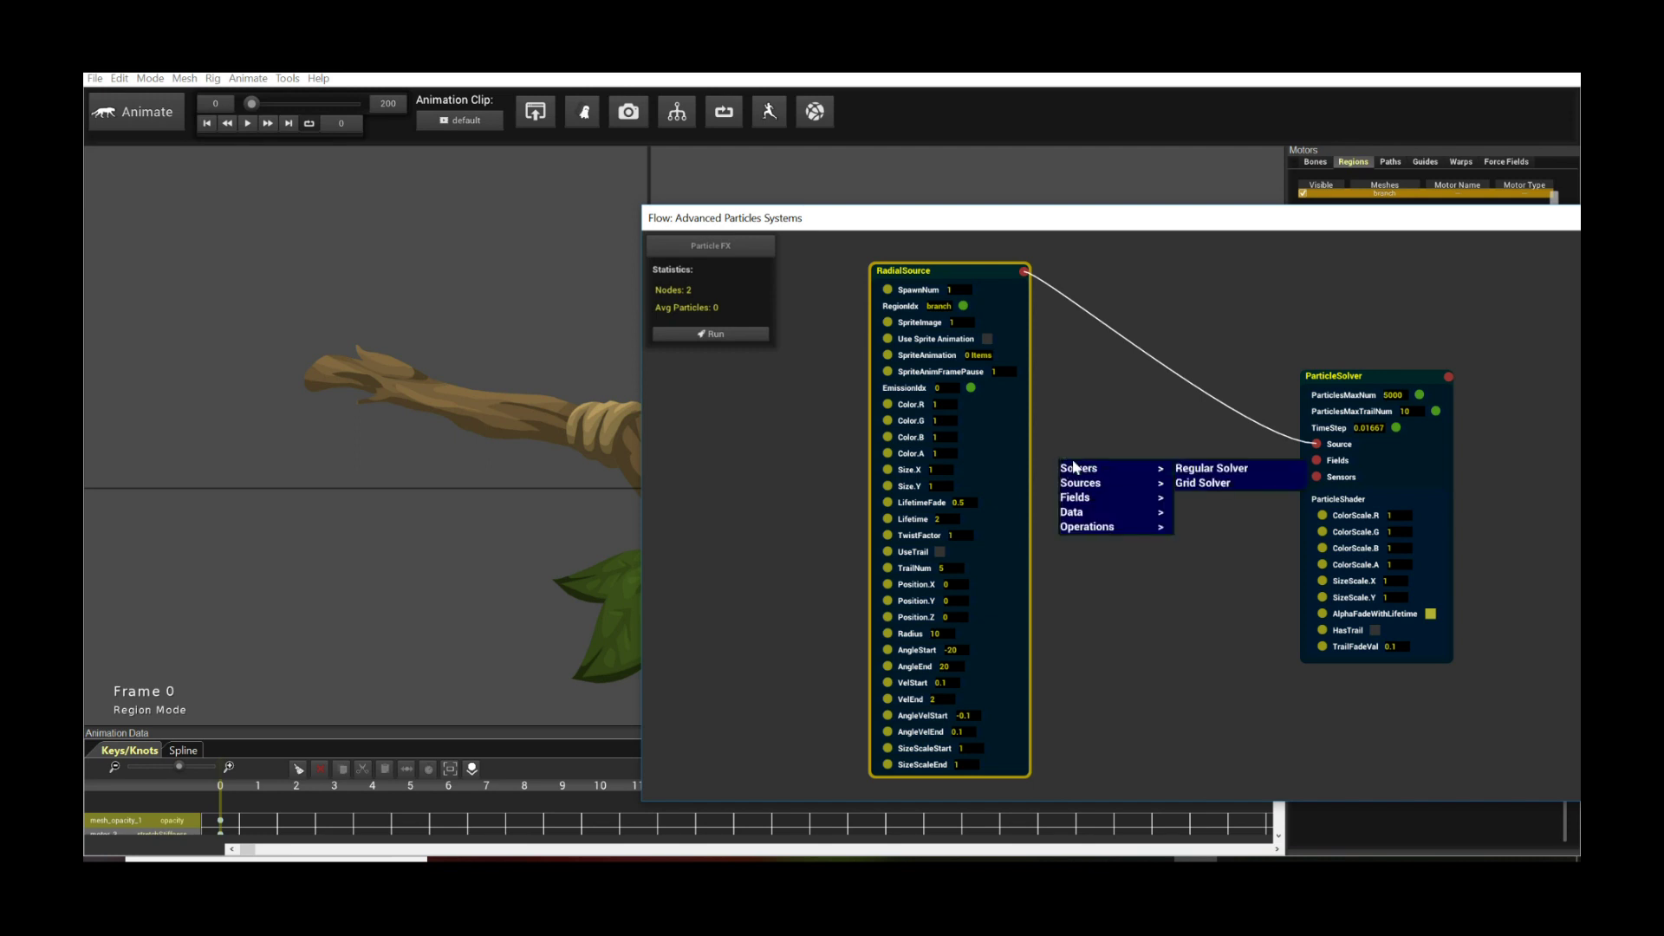
mouse_move(1161, 497)
left_click(1192, 498)
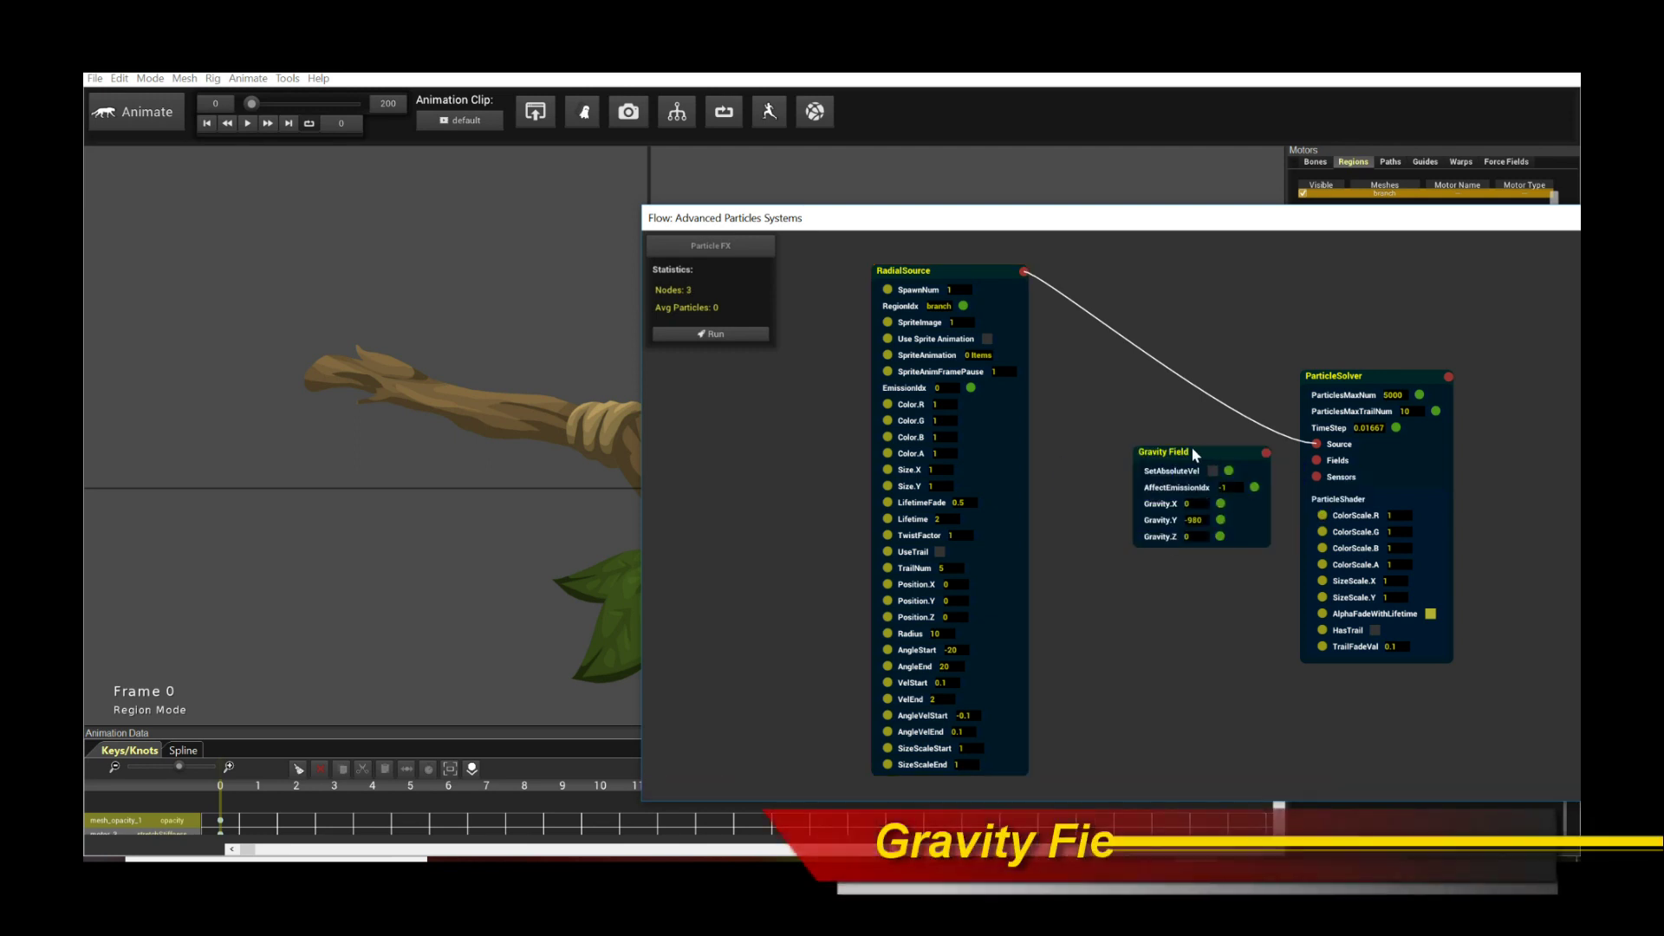
left_click_drag(1195, 453, 1153, 488)
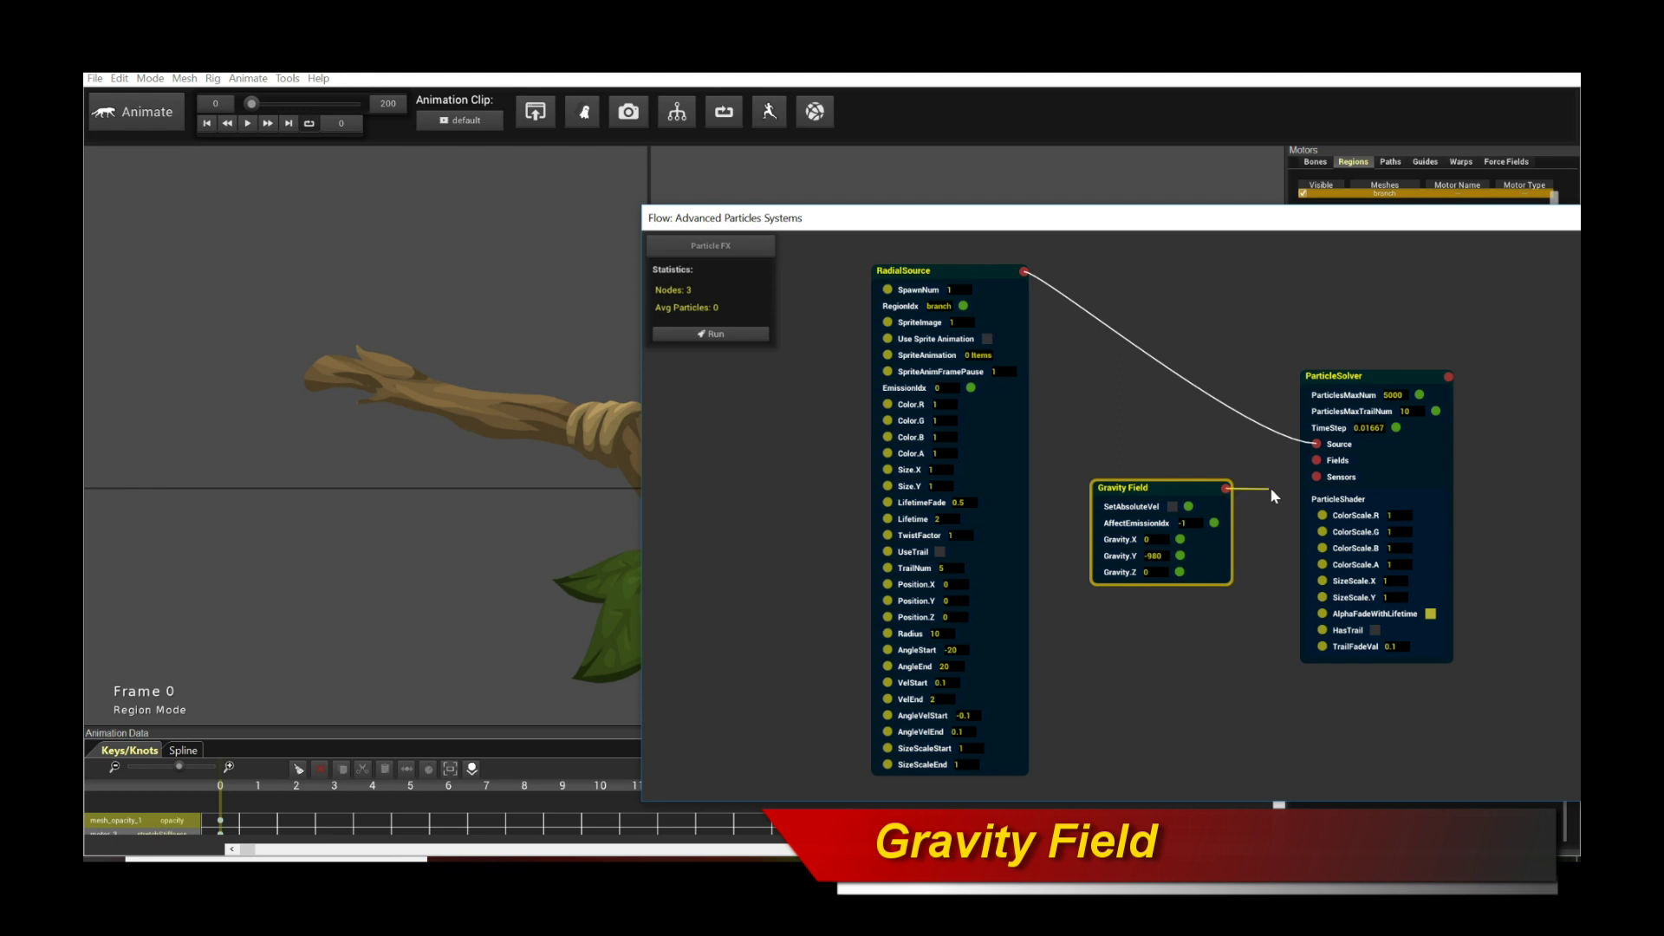
left_click_drag(1319, 456, 1314, 461)
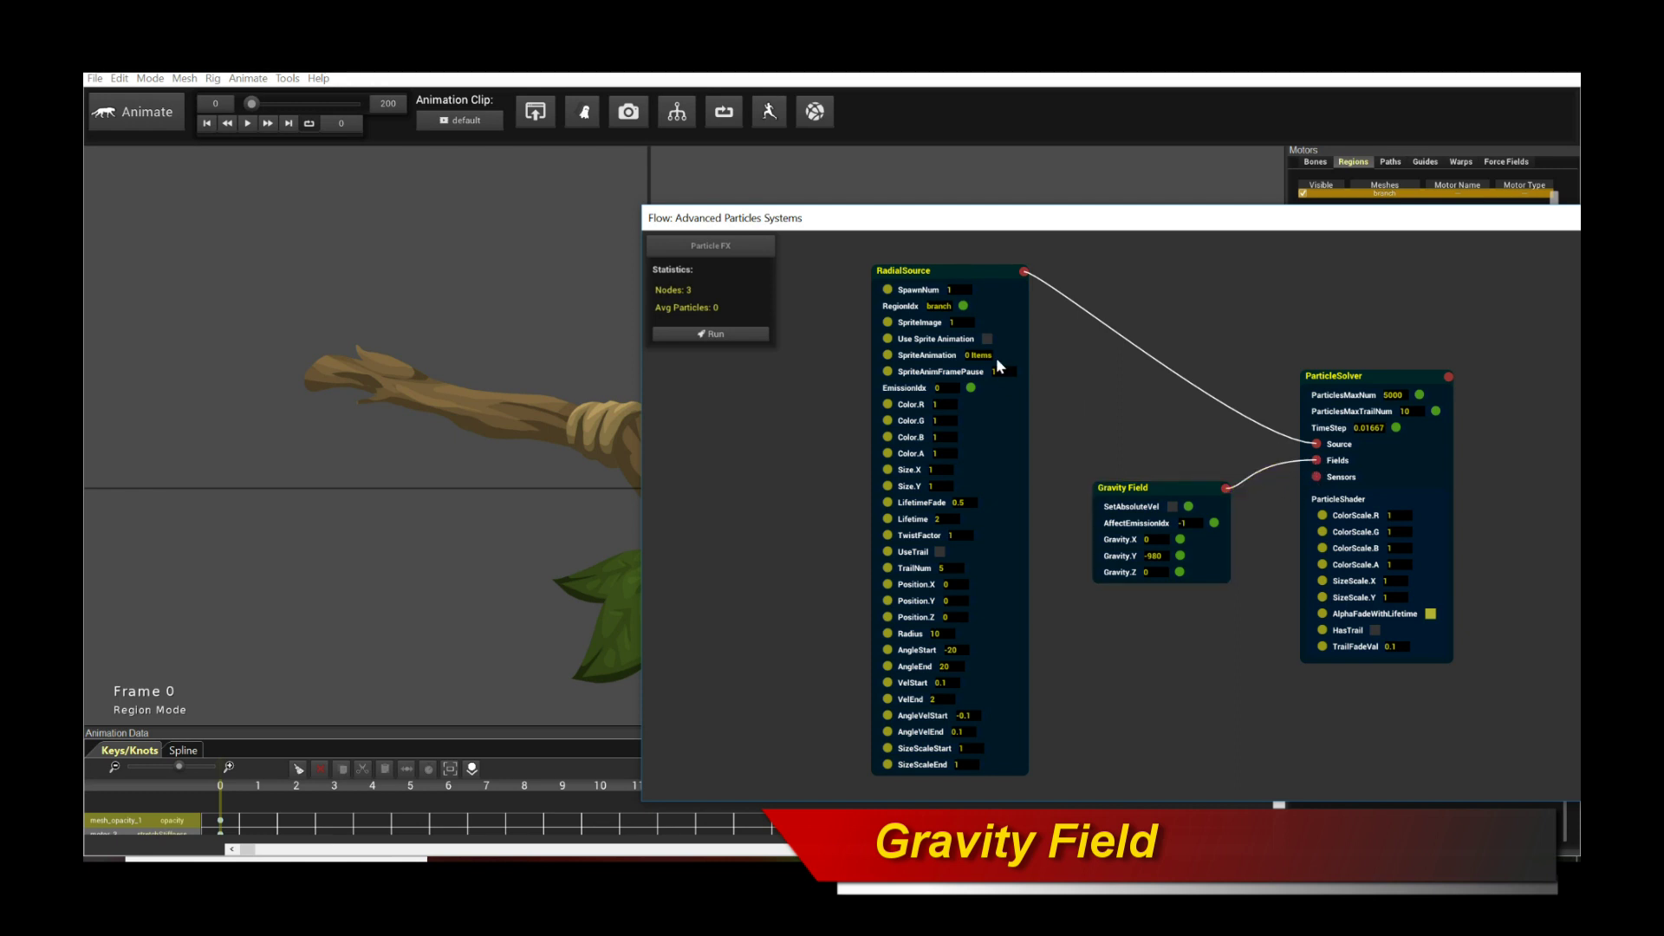
left_click_drag(875, 232, 1146, 222)
Step: Run the simulation and preview the sprite particles spraying from the branch, ending at frame 0
left_click(990, 325)
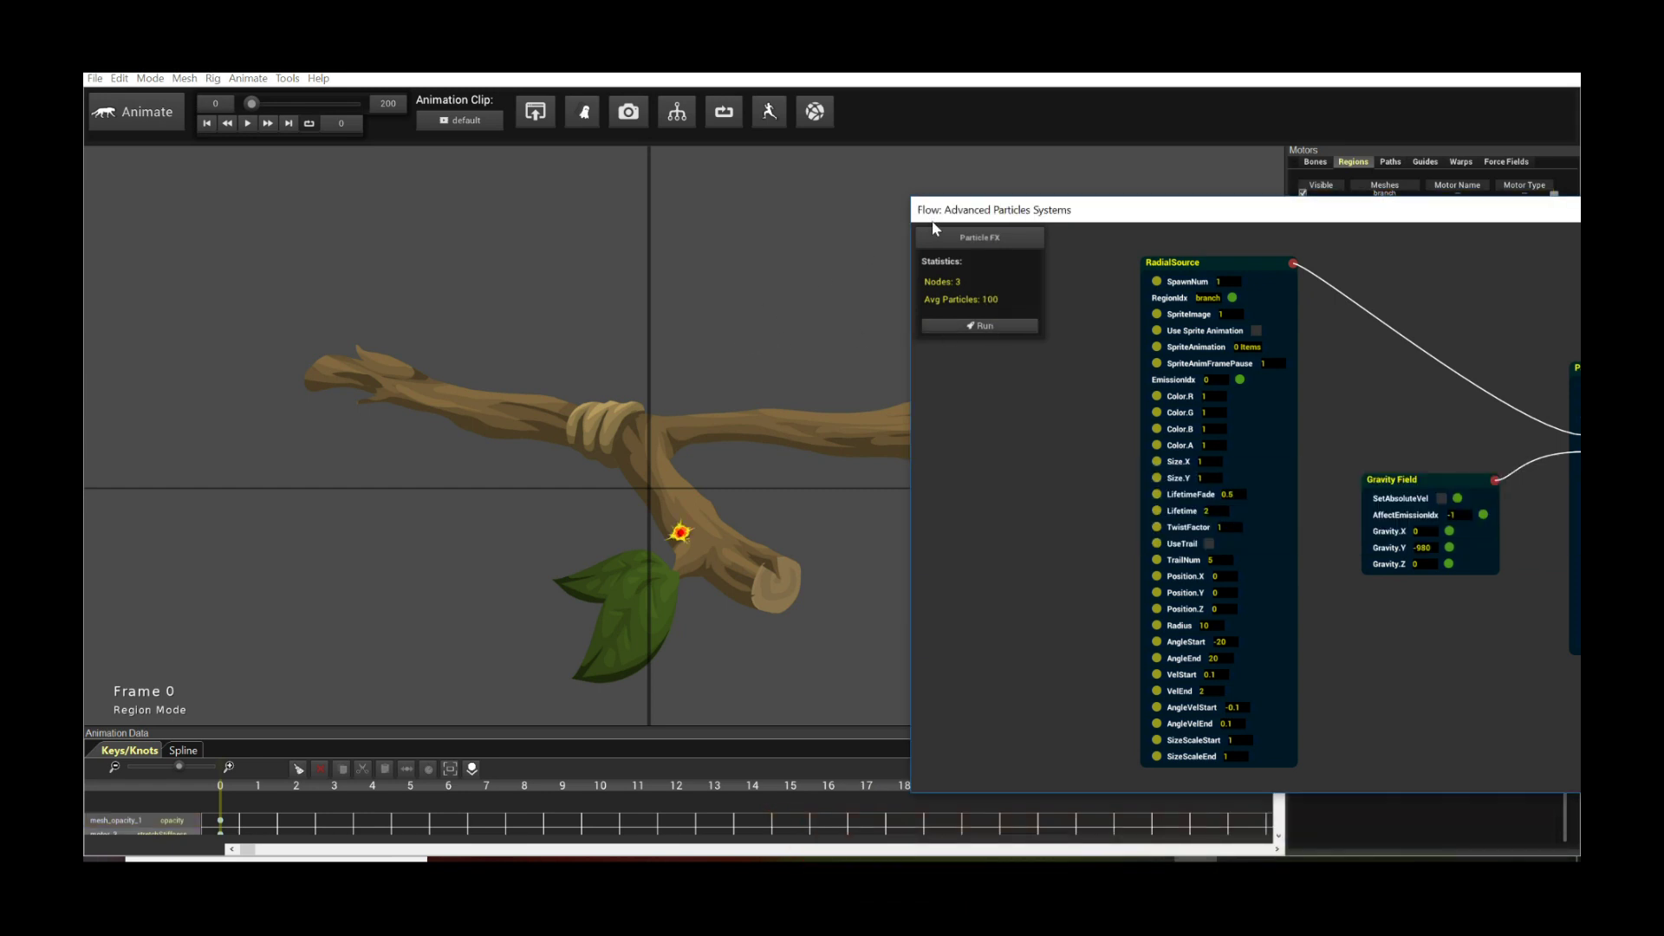
left_click_drag(928, 223, 1030, 240)
left_click(247, 123)
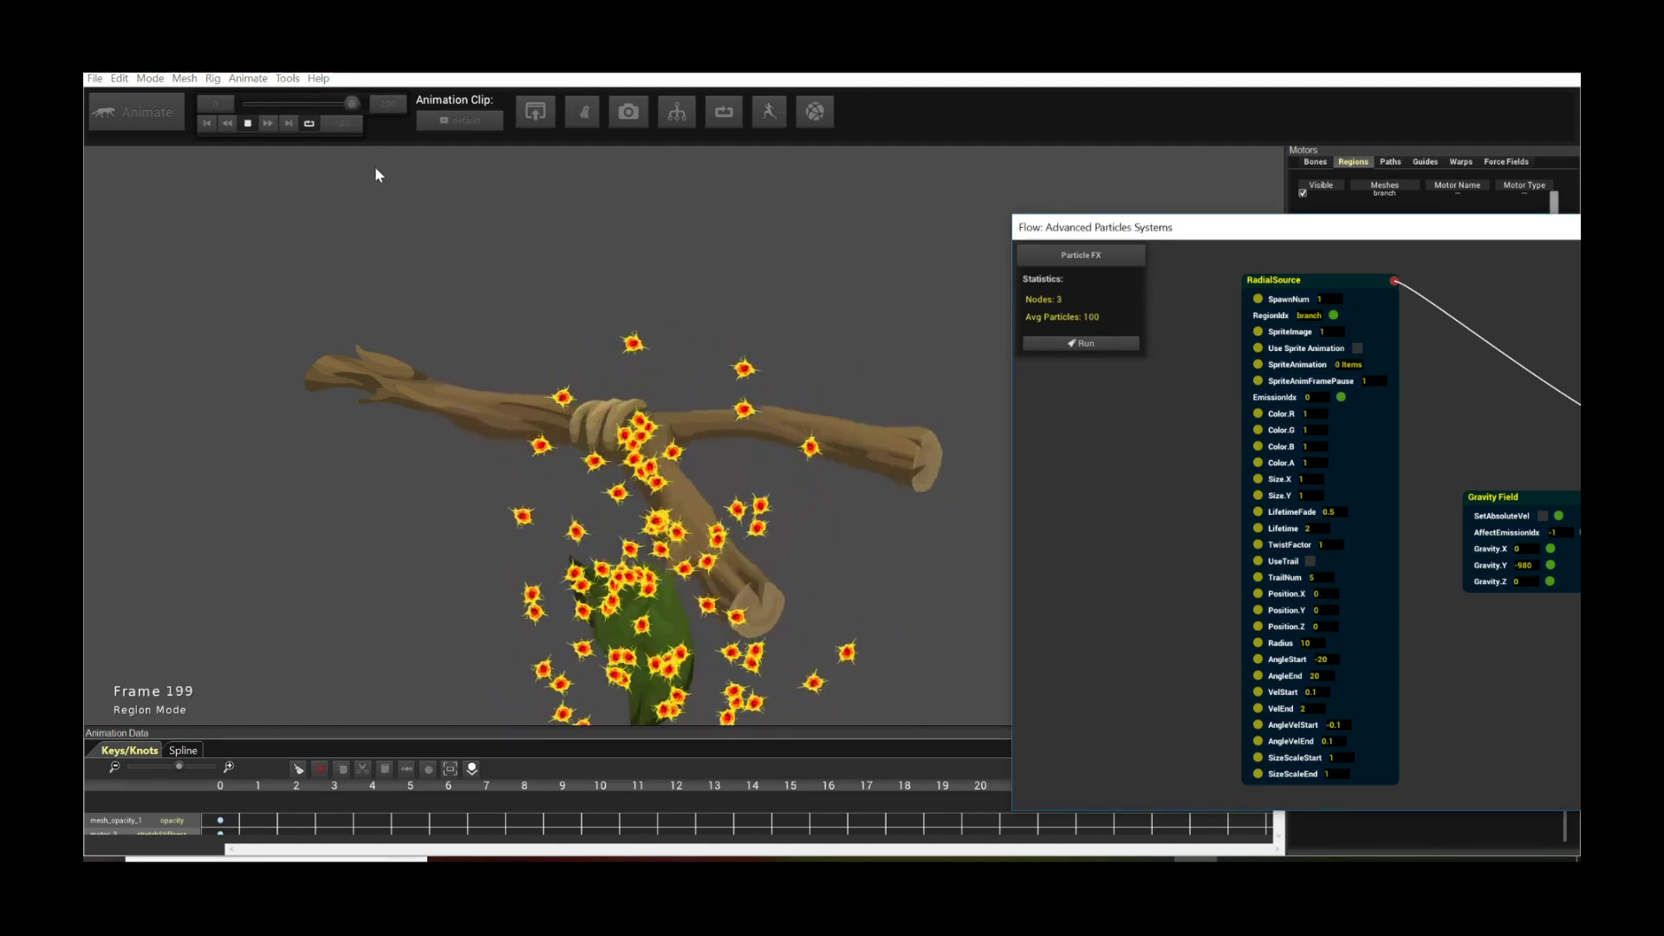
left_click(246, 125)
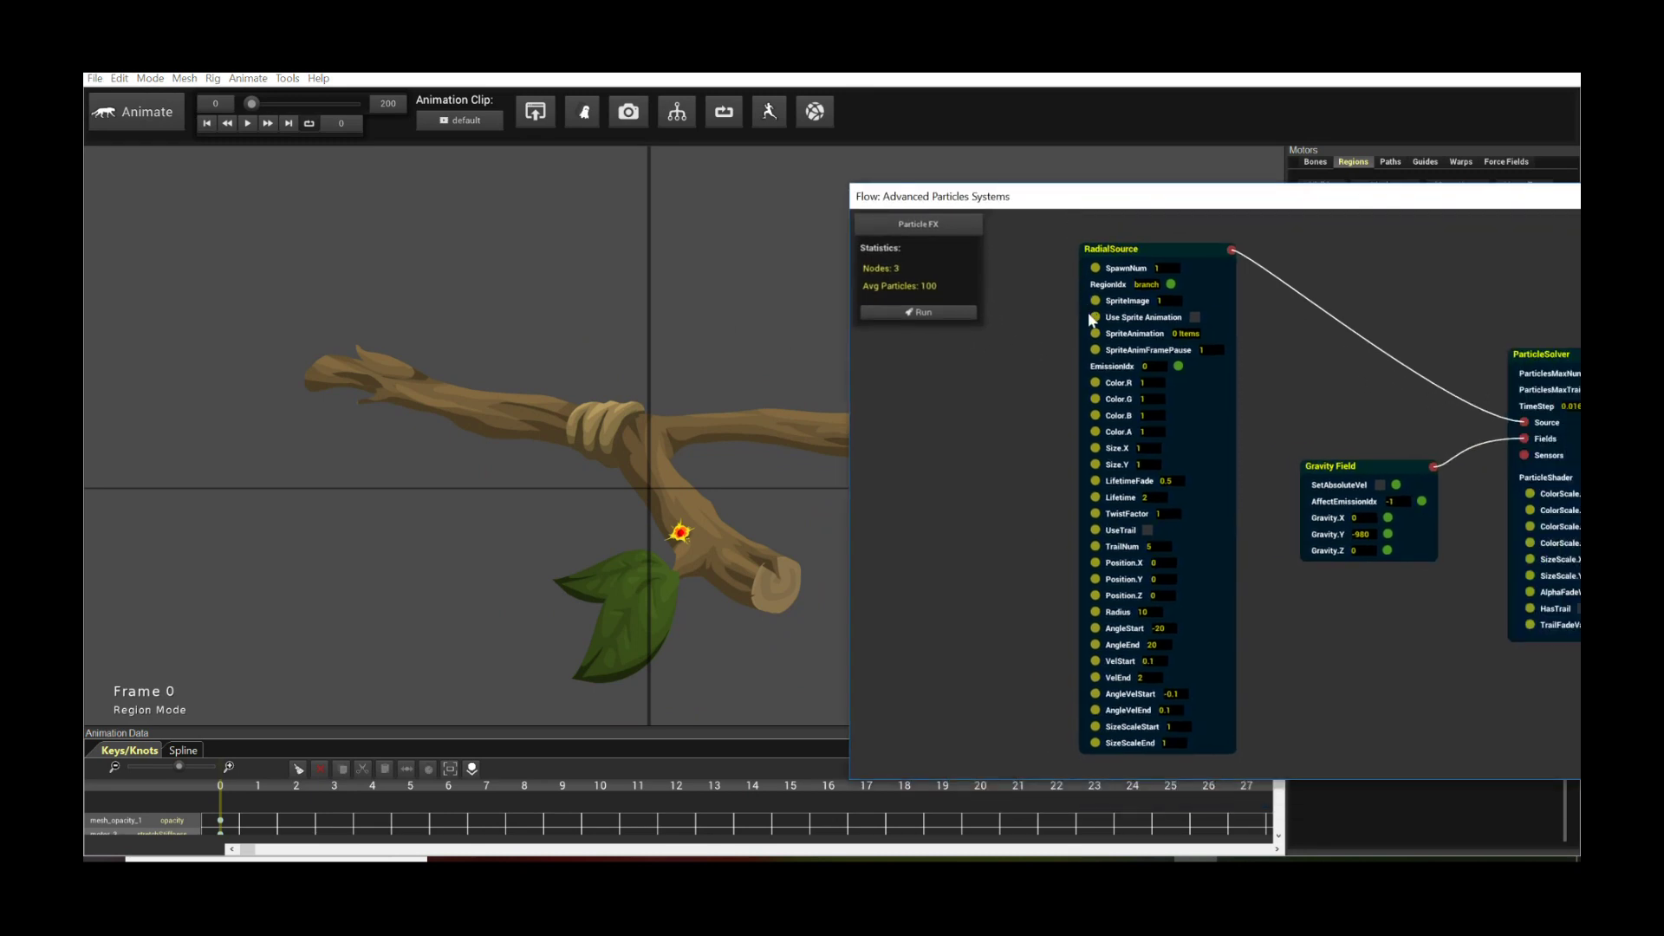
Step: Set the RadialSource Radius to 1
left_click(1149, 612)
double_click(1149, 613)
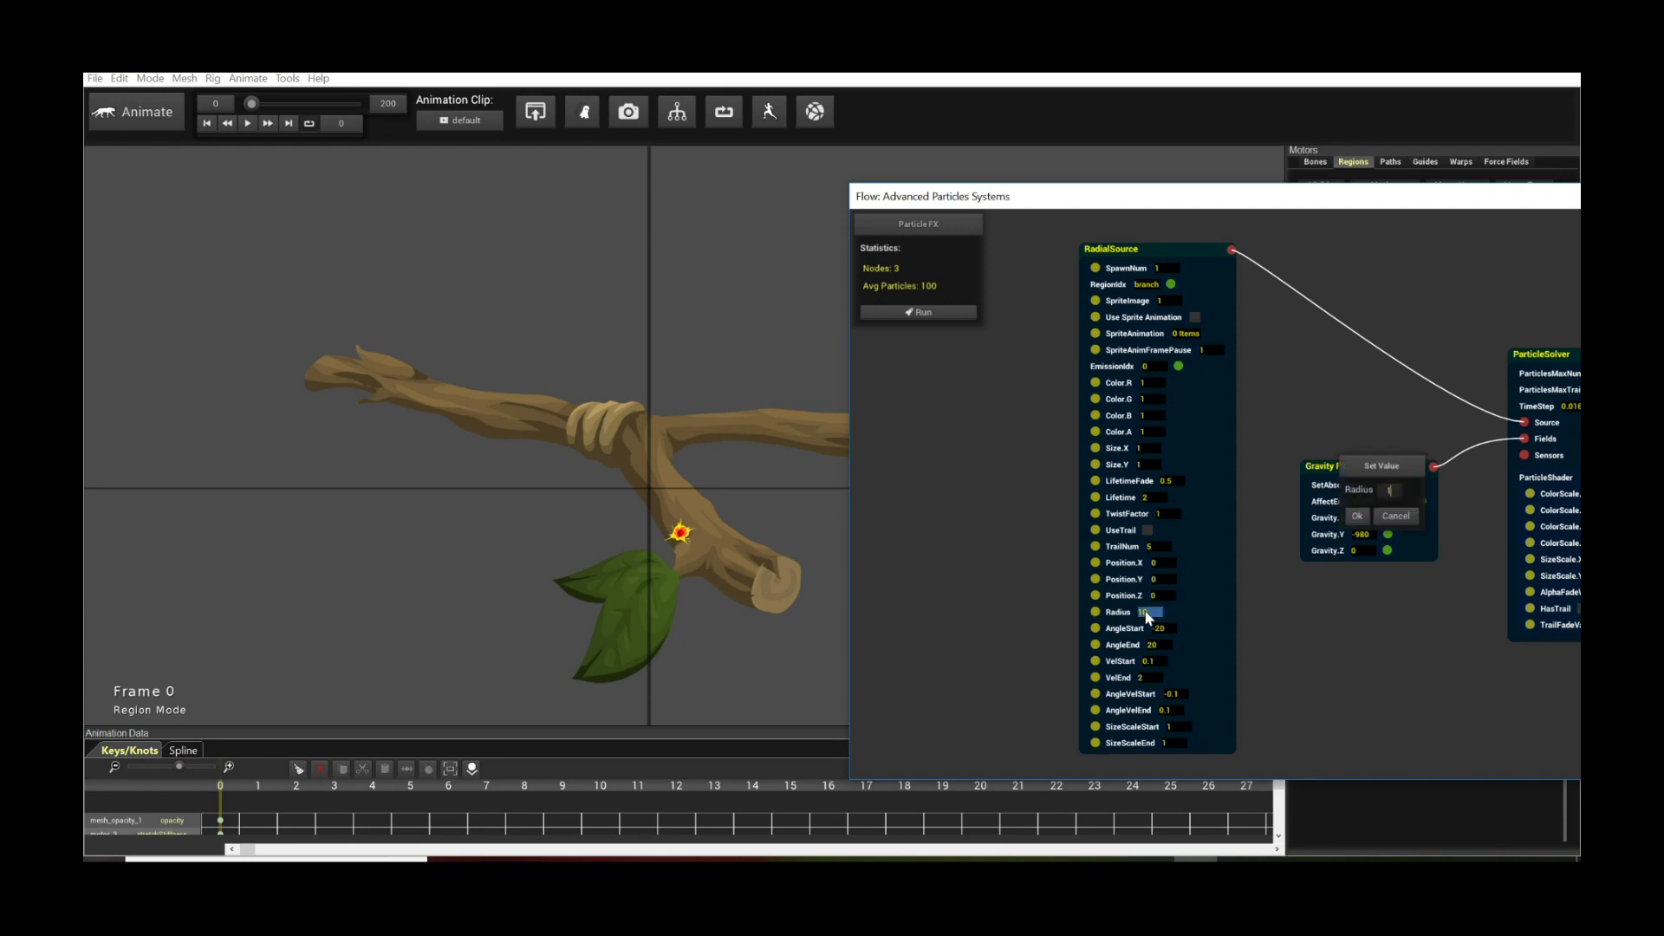
type("1")
key("Return")
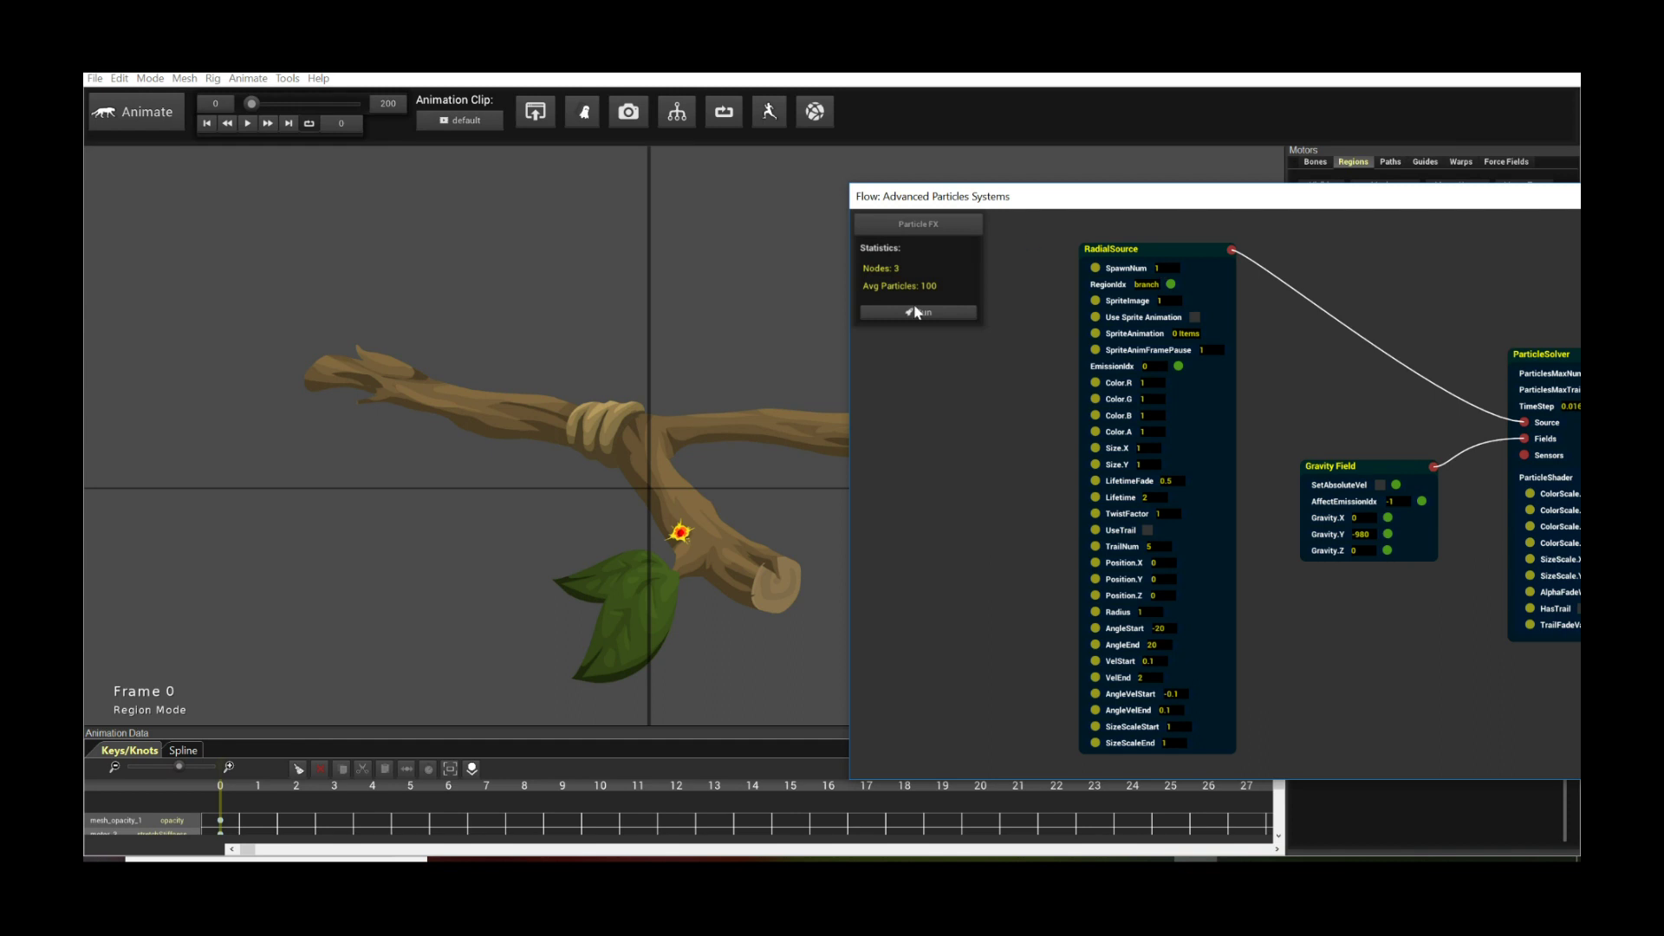
Step: Recompute and preview the particles, then return to the graph's AngleEnd value at frame 0
left_click(914, 311)
left_click(657, 314)
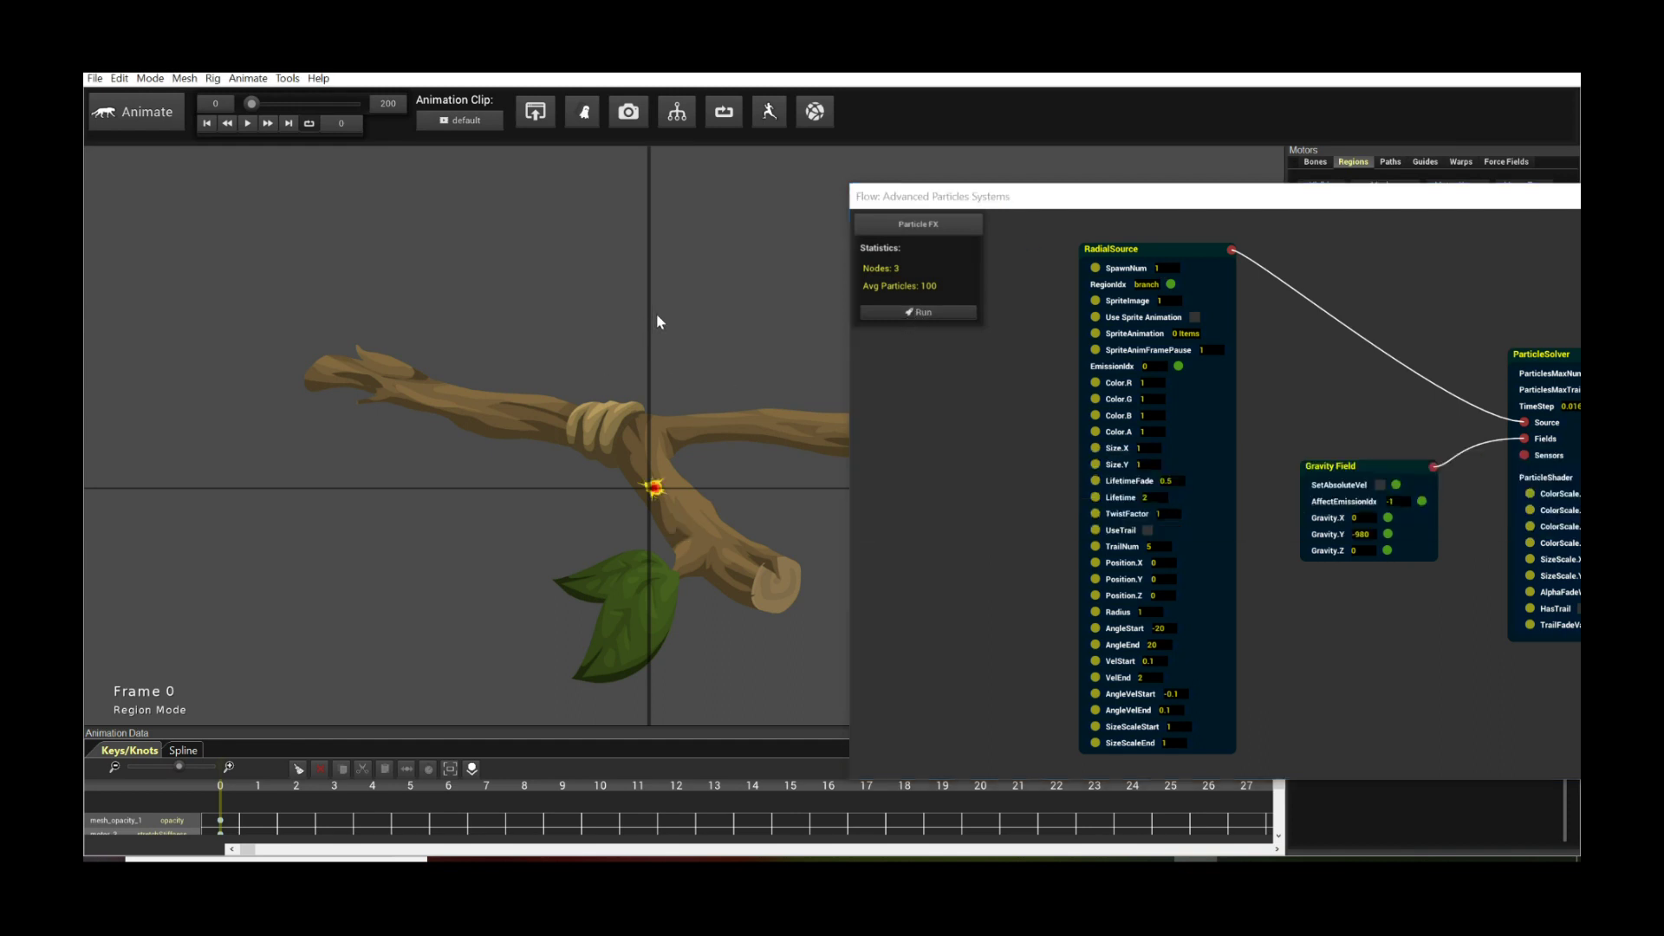
key("space")
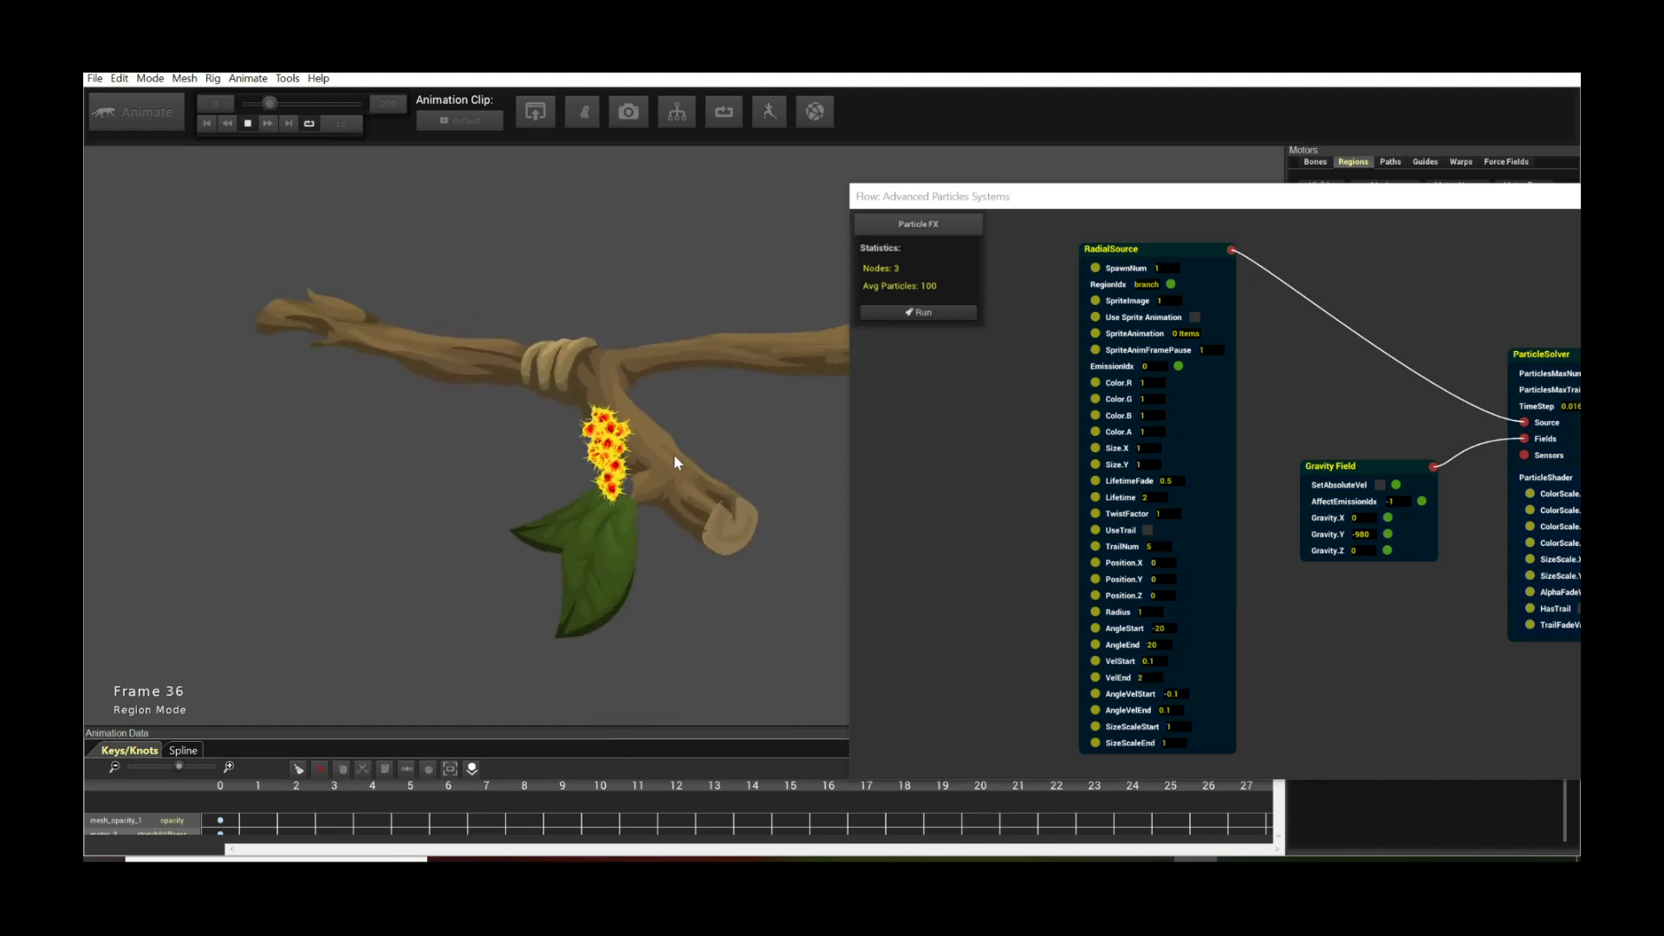
key("space")
left_click(1081, 452)
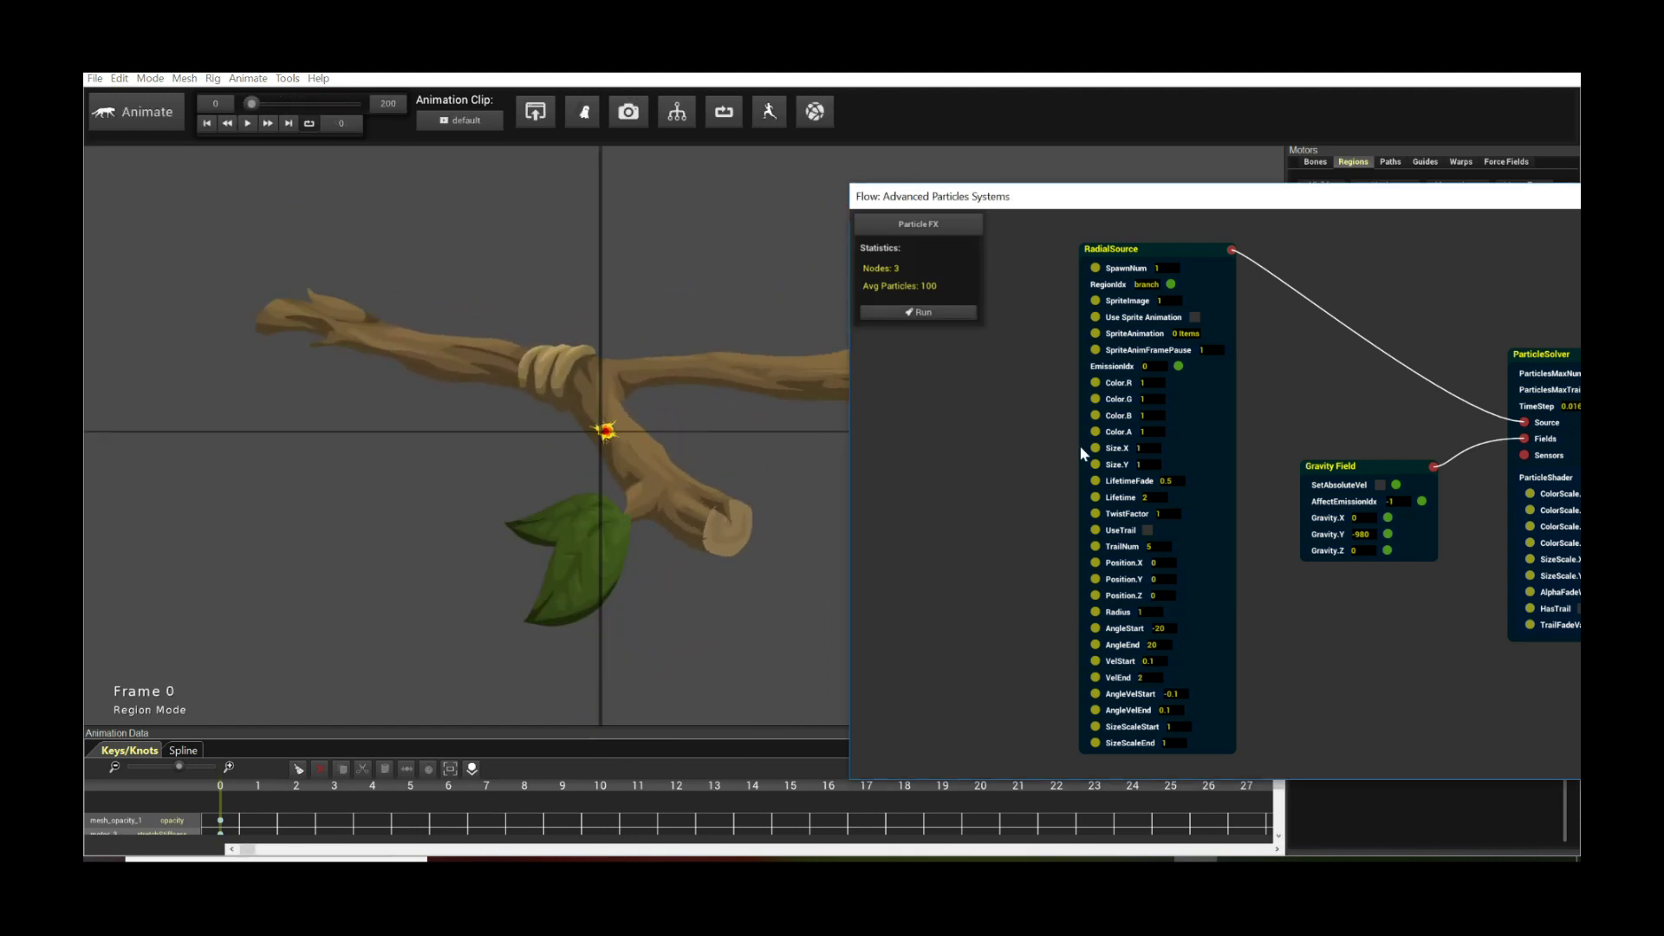
left_click(1166, 645)
Step: Set RadialSource VelStart to 35 and VelEnd to 60
double_click(1151, 660)
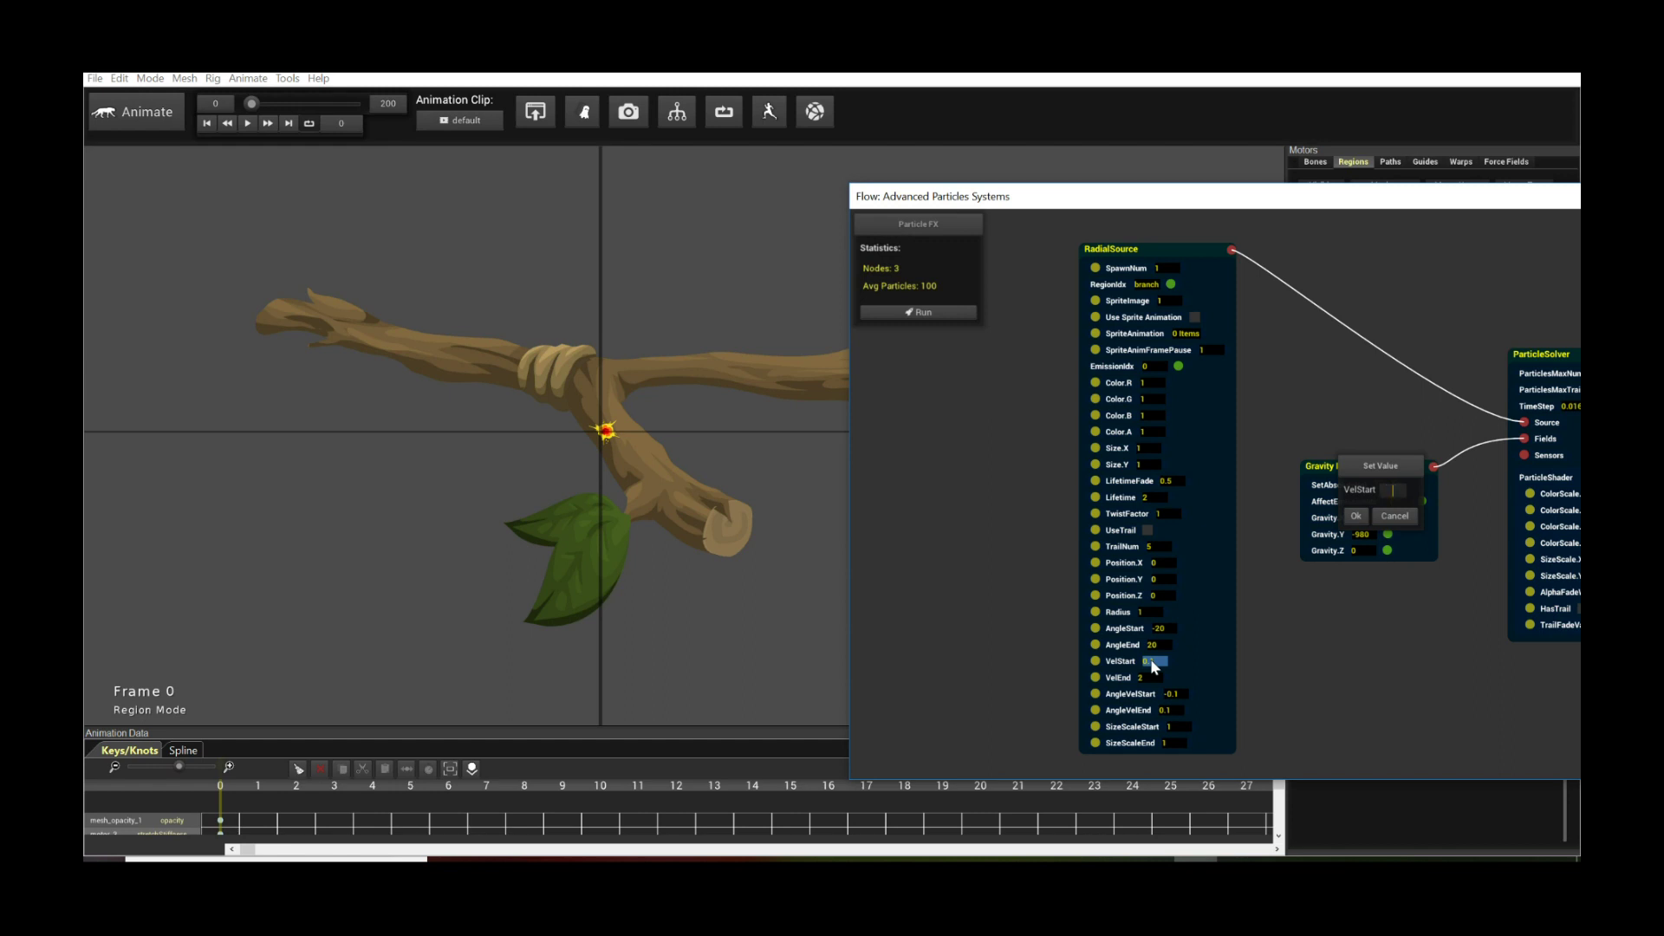
type("35")
key("Return")
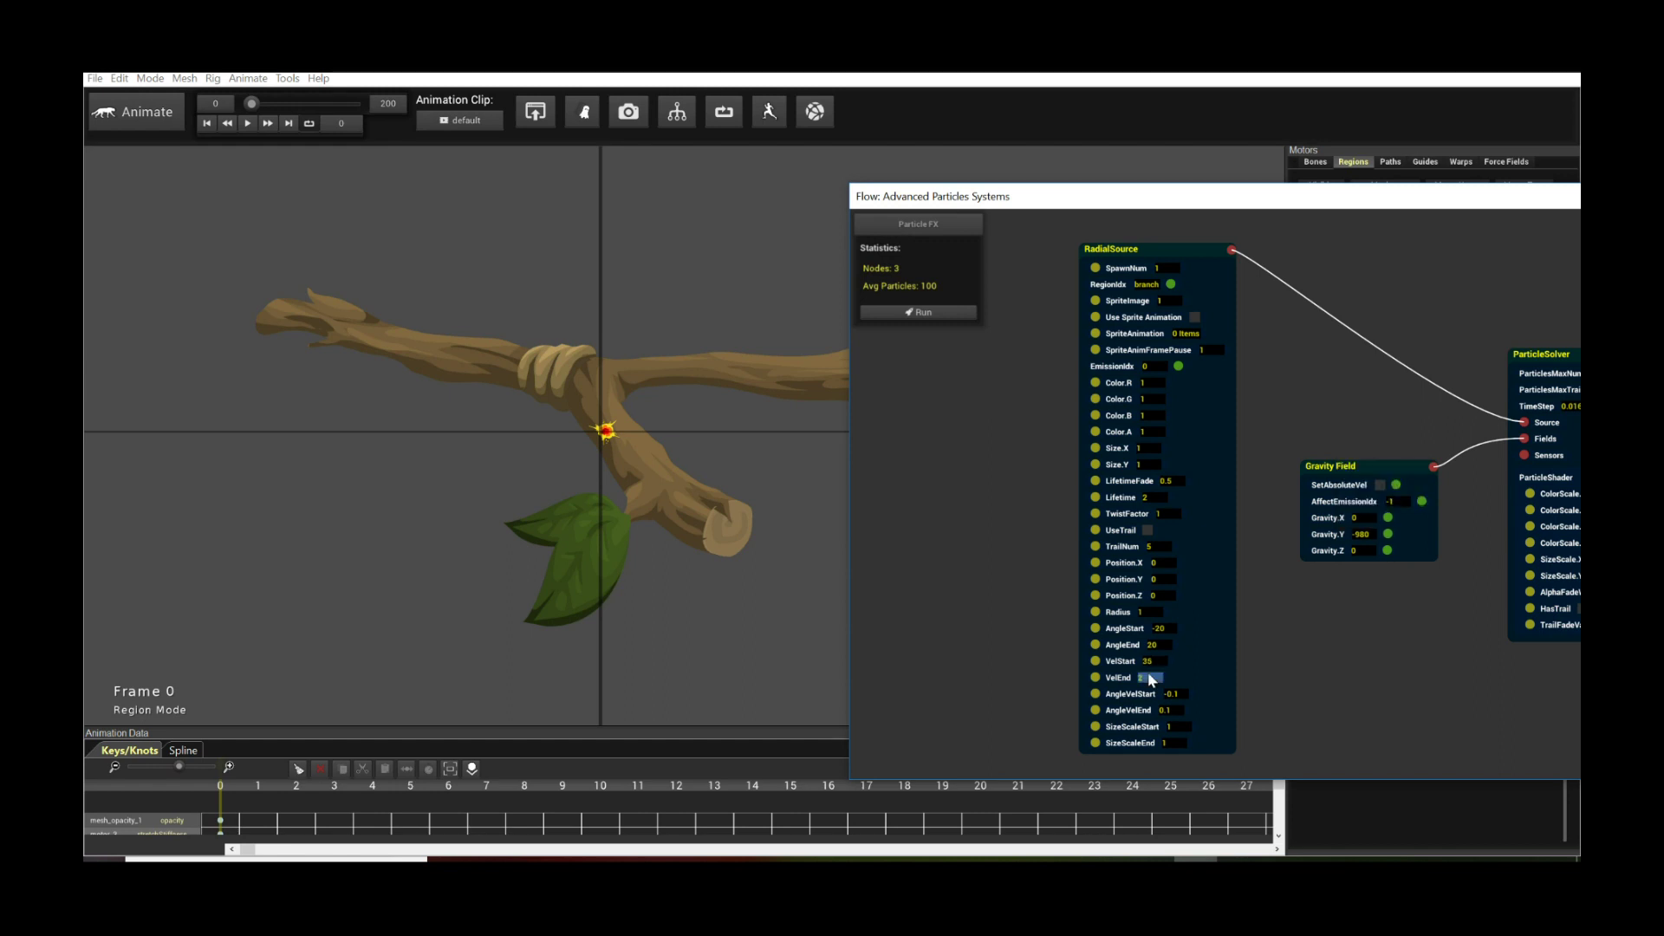
double_click(1145, 678)
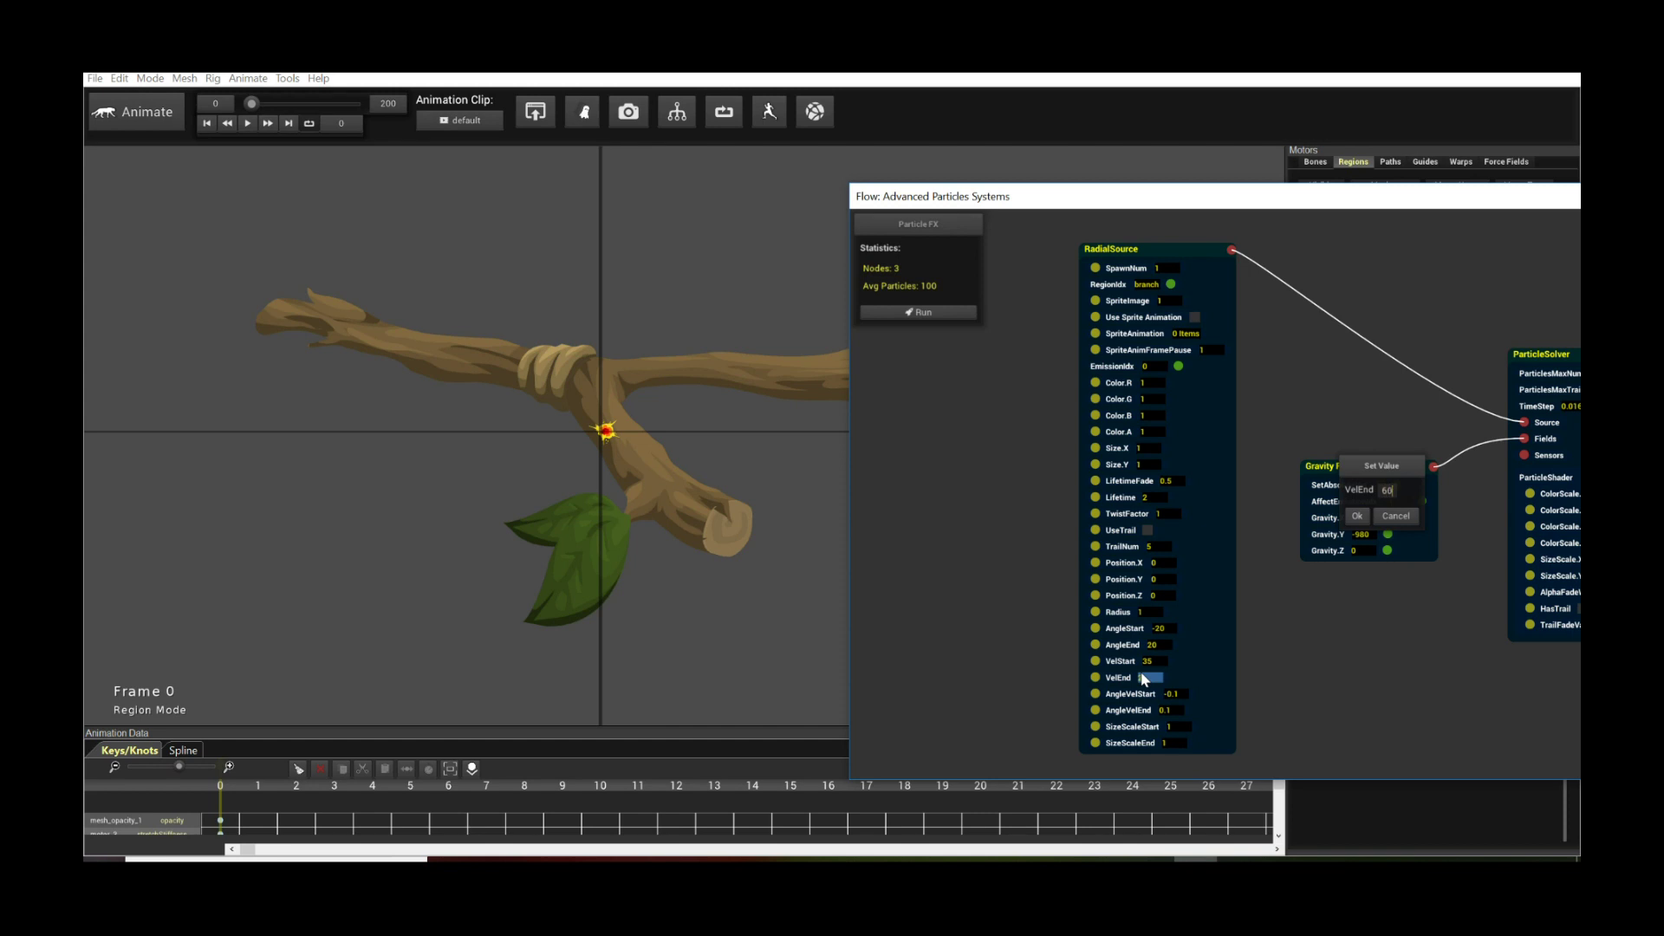
key("Return")
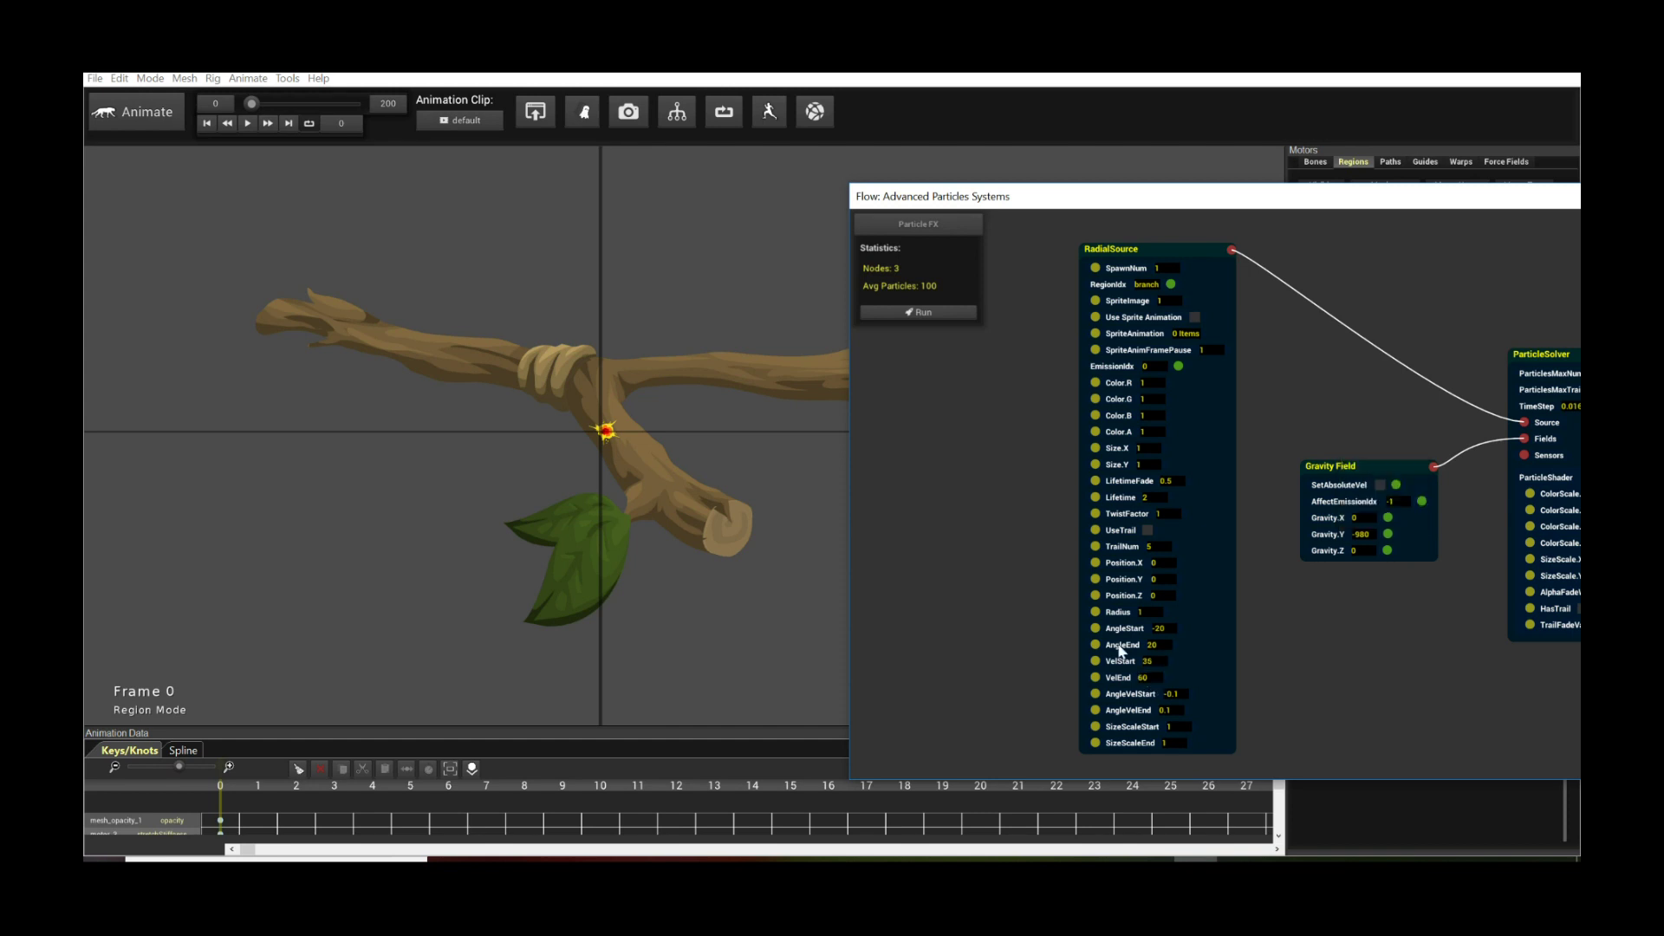
Step: Recompute the particles and preview the wider spray, then reset to frame 0
left_click(950, 313)
left_click_drag(878, 211, 1064, 239)
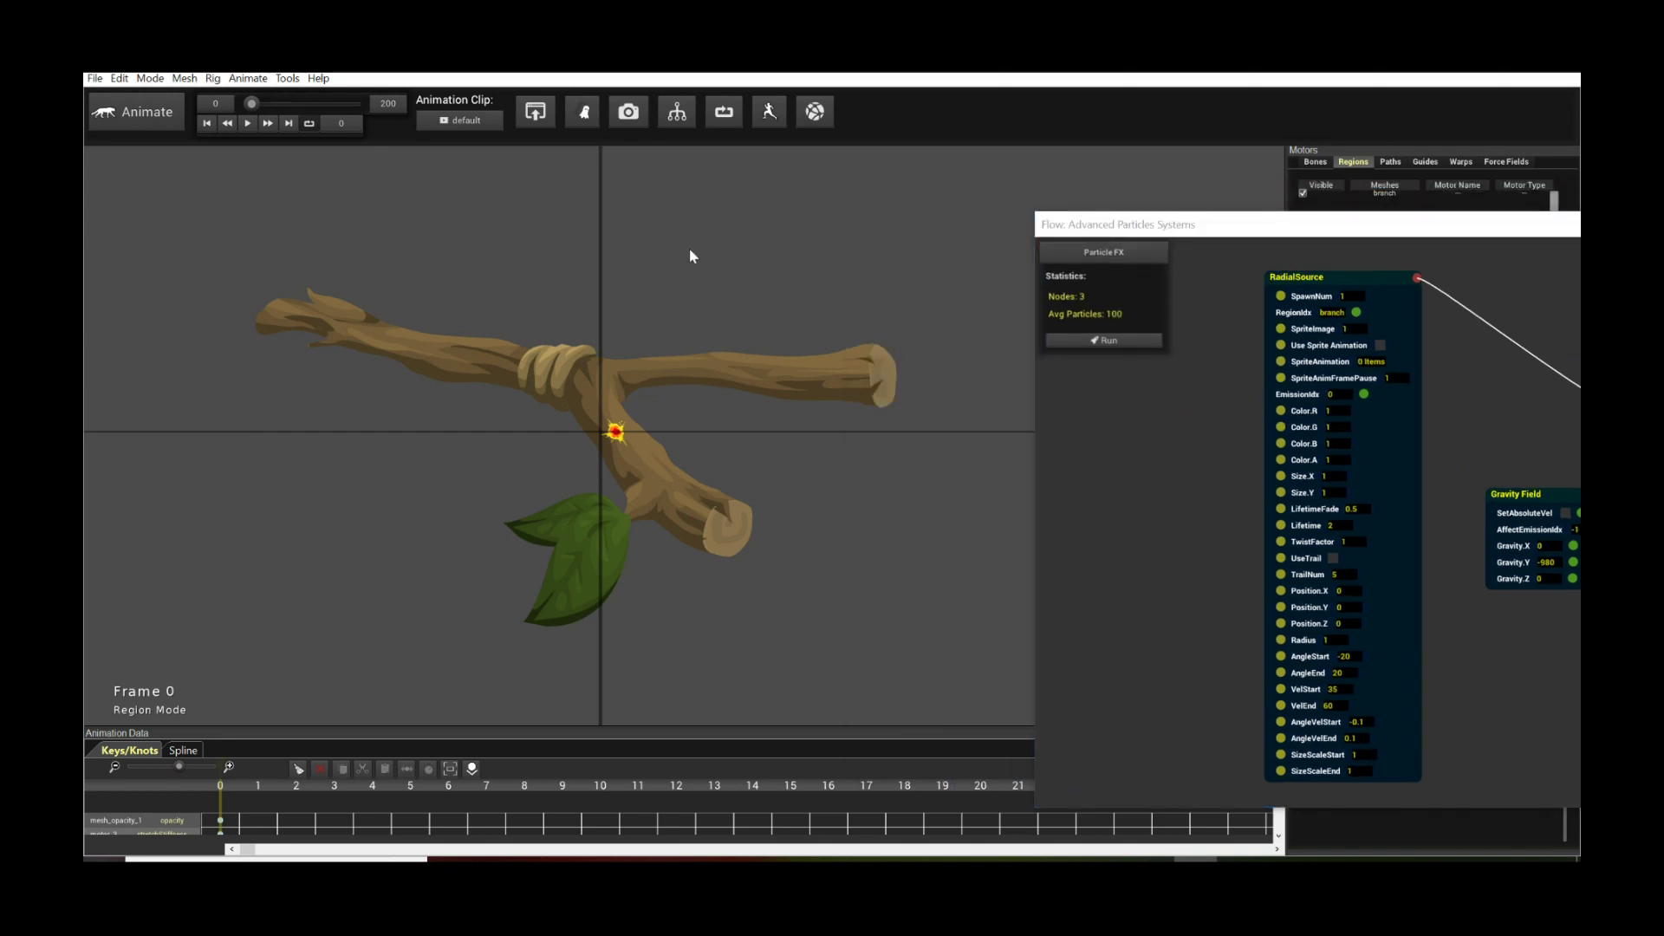
key("space")
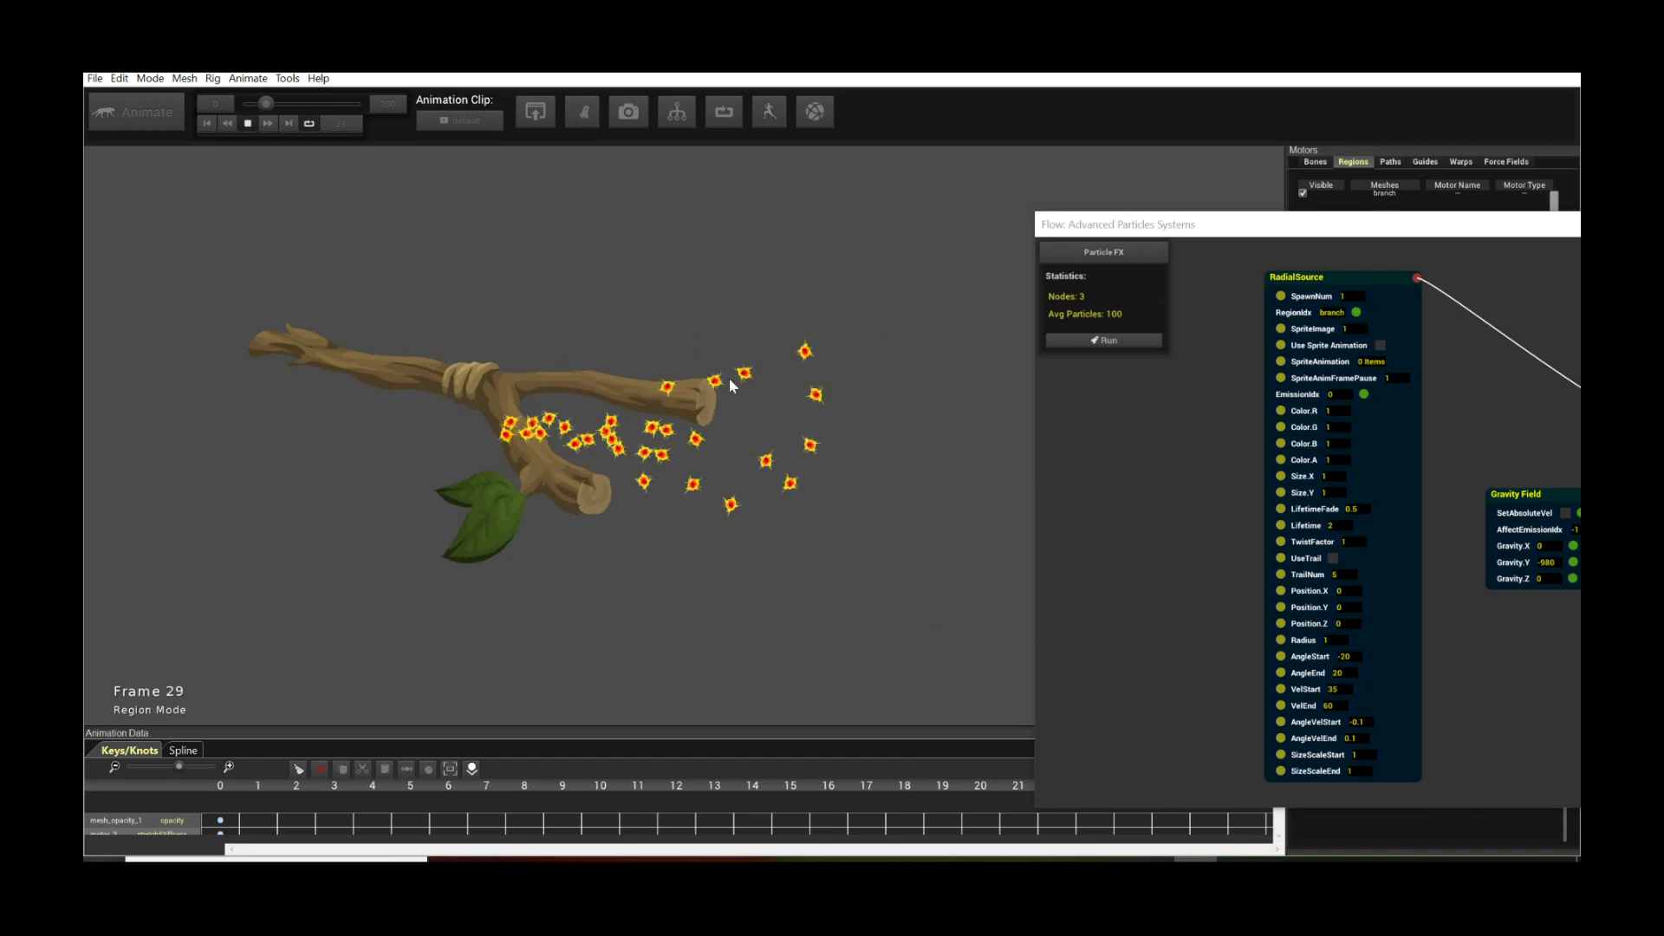
key("space")
Step: Set Gravity Field's Gravity.Y to -1500 and recompute the particle simulation
left_click_drag(1503, 505, 1229, 494)
left_click(1279, 553)
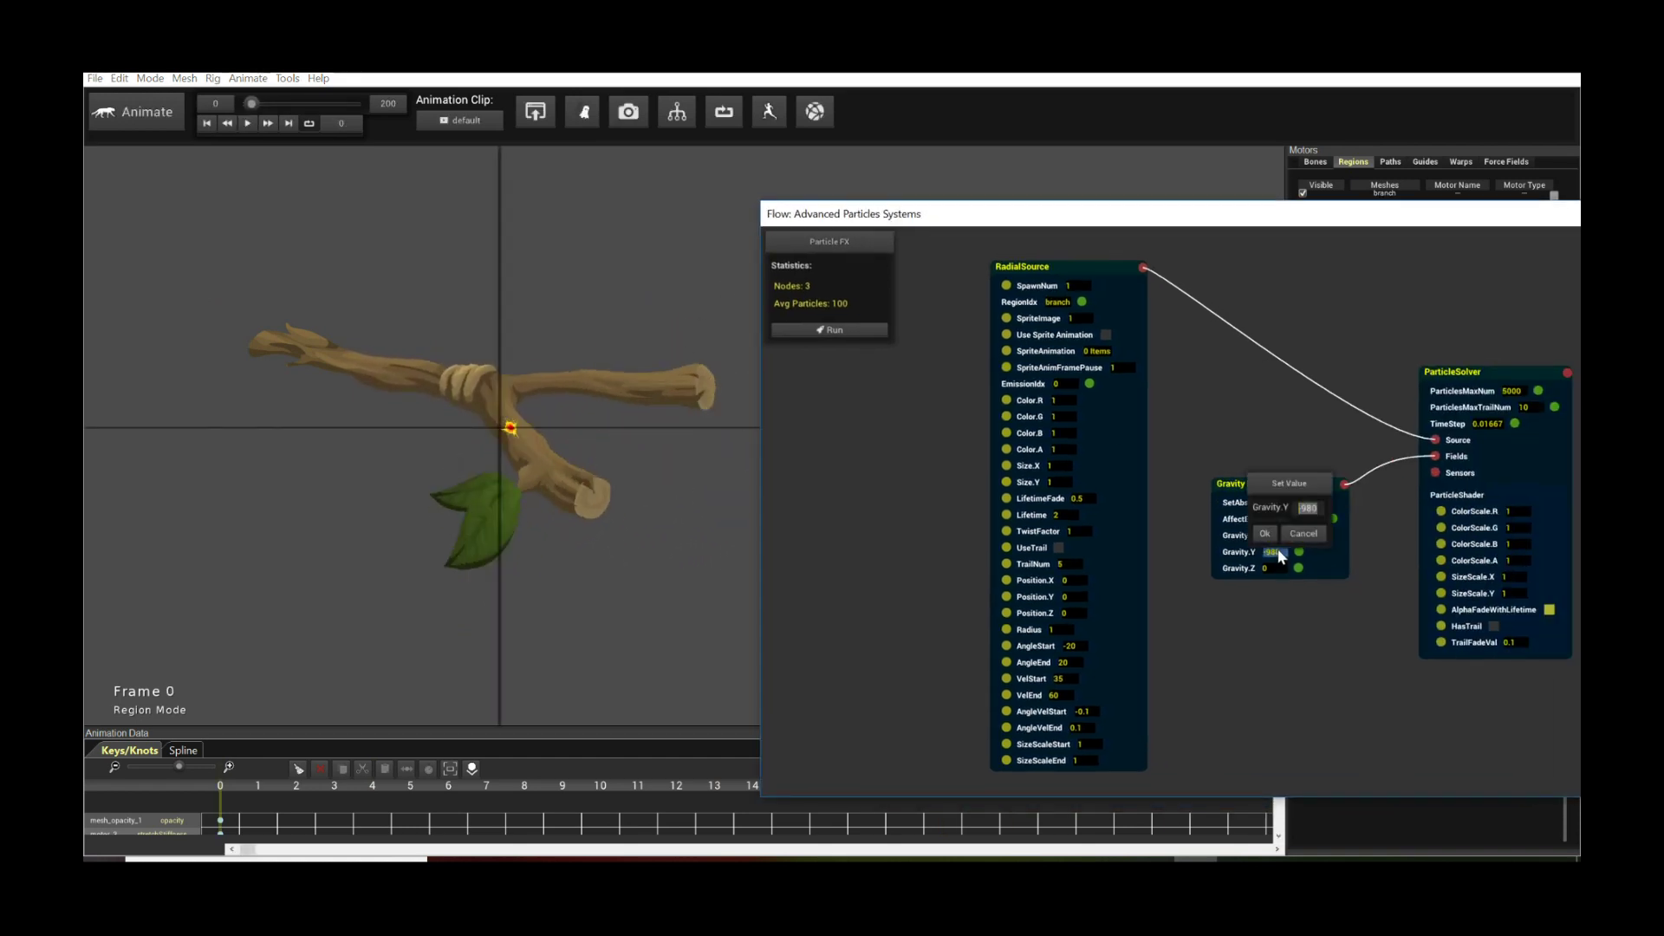
type("-1500")
key("Return")
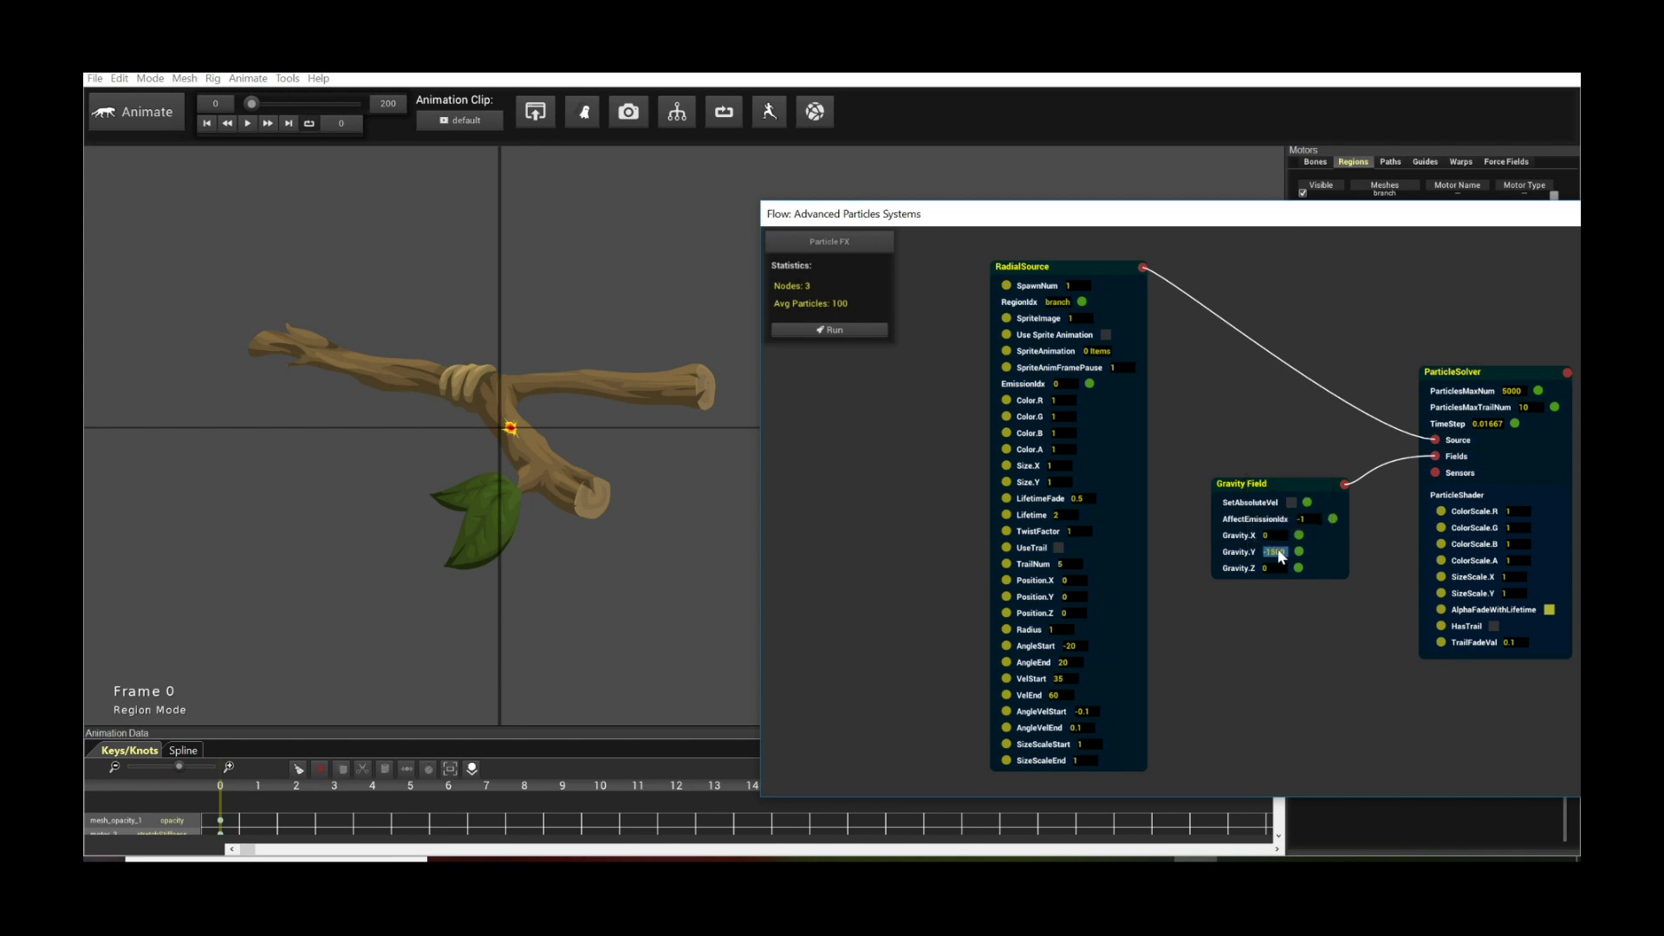
left_click(841, 331)
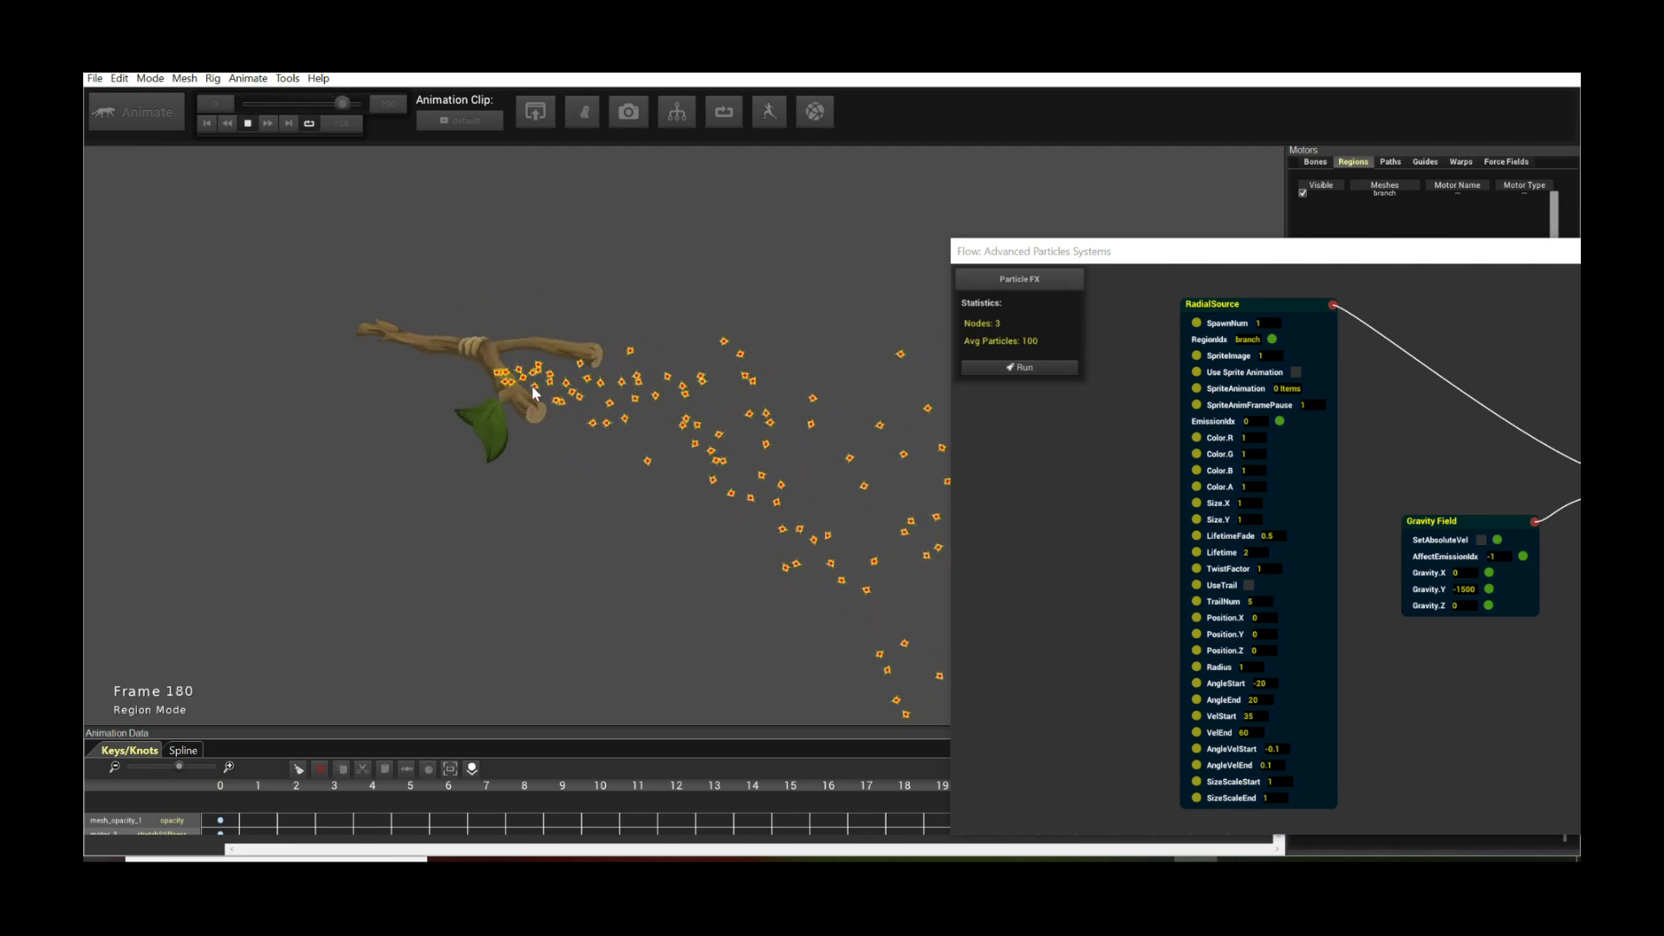
key("space")
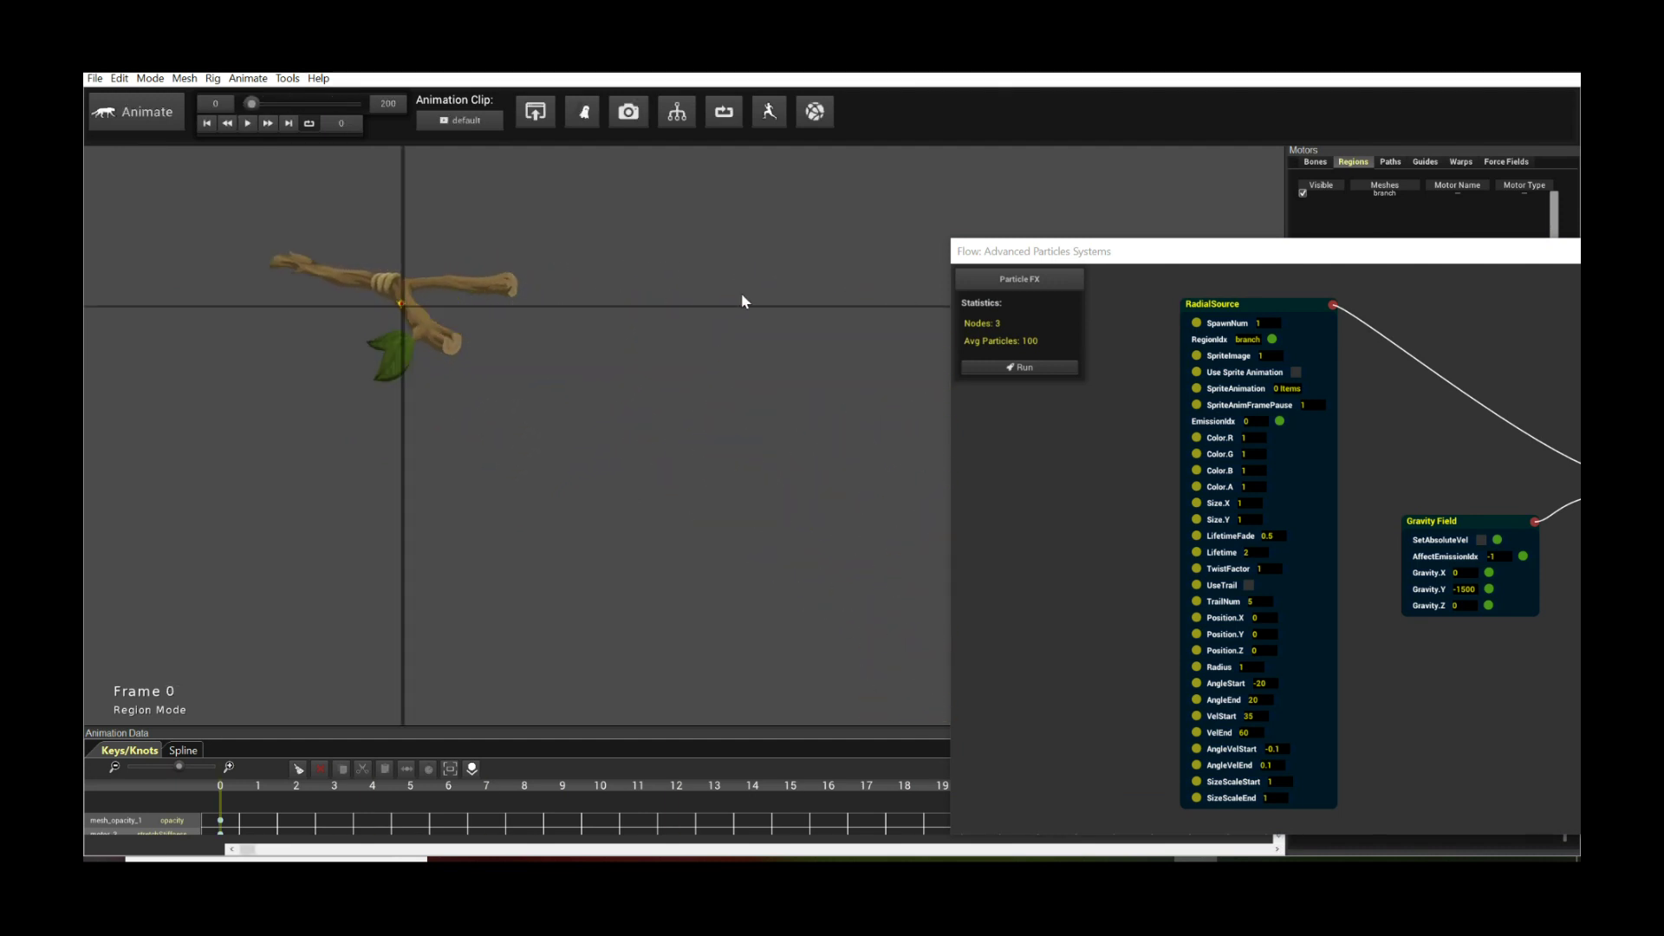
Step: Change Gravity.Y to -3000, recompute, and preview the falling particles
double_click(1465, 590)
type("-3000")
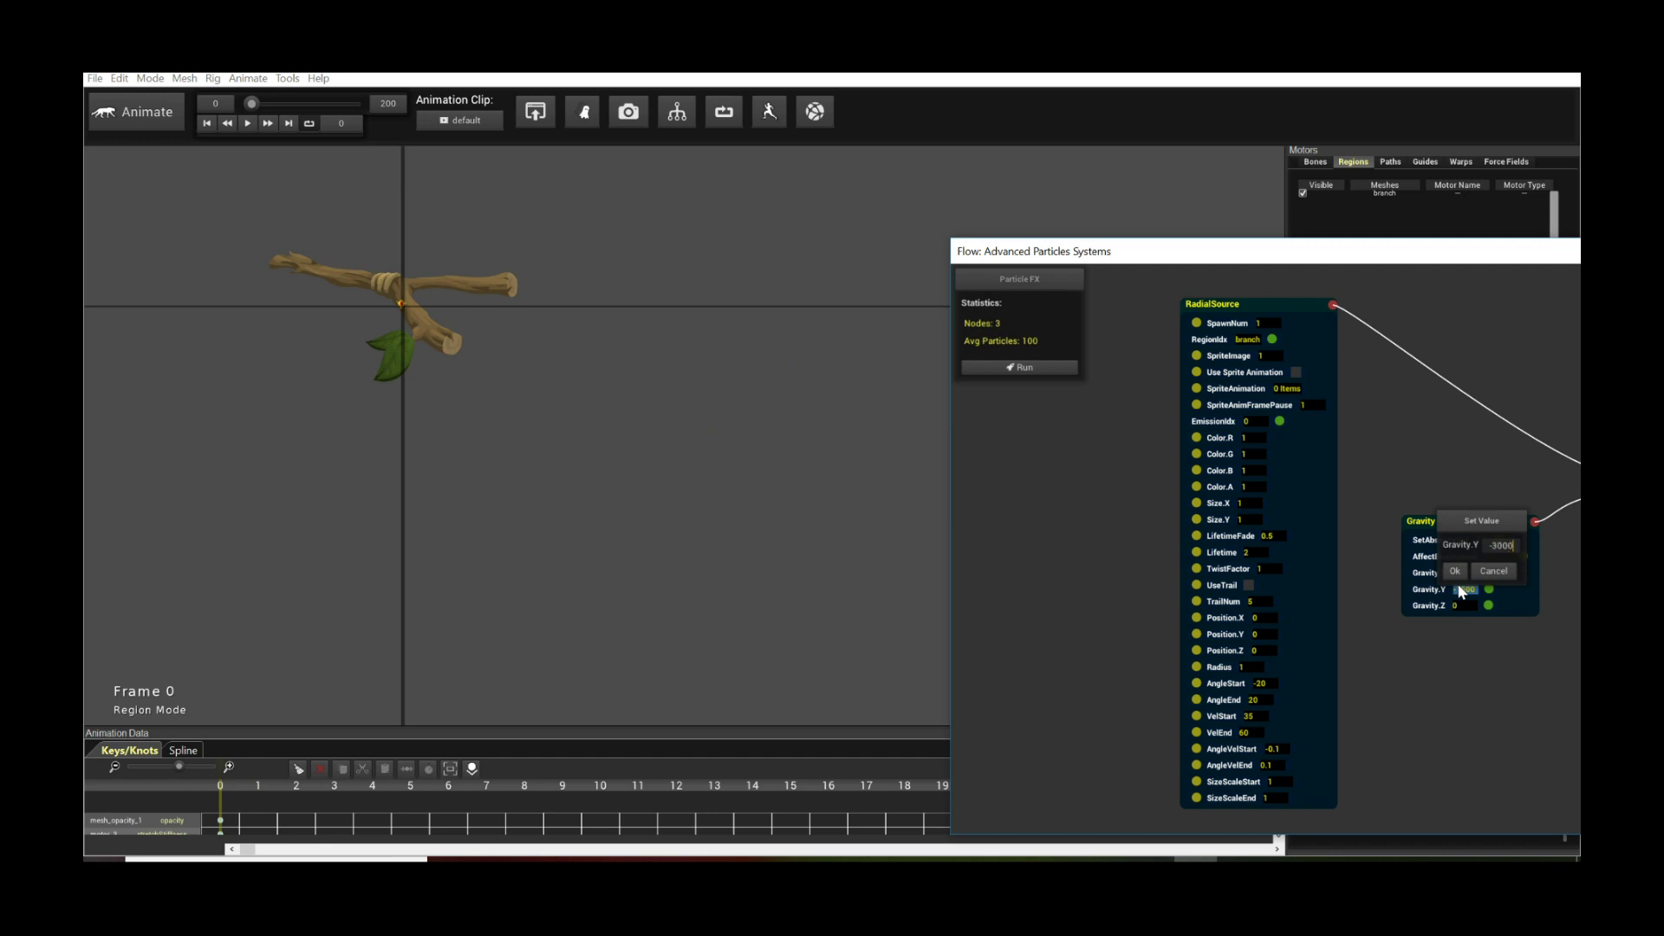
key("Return")
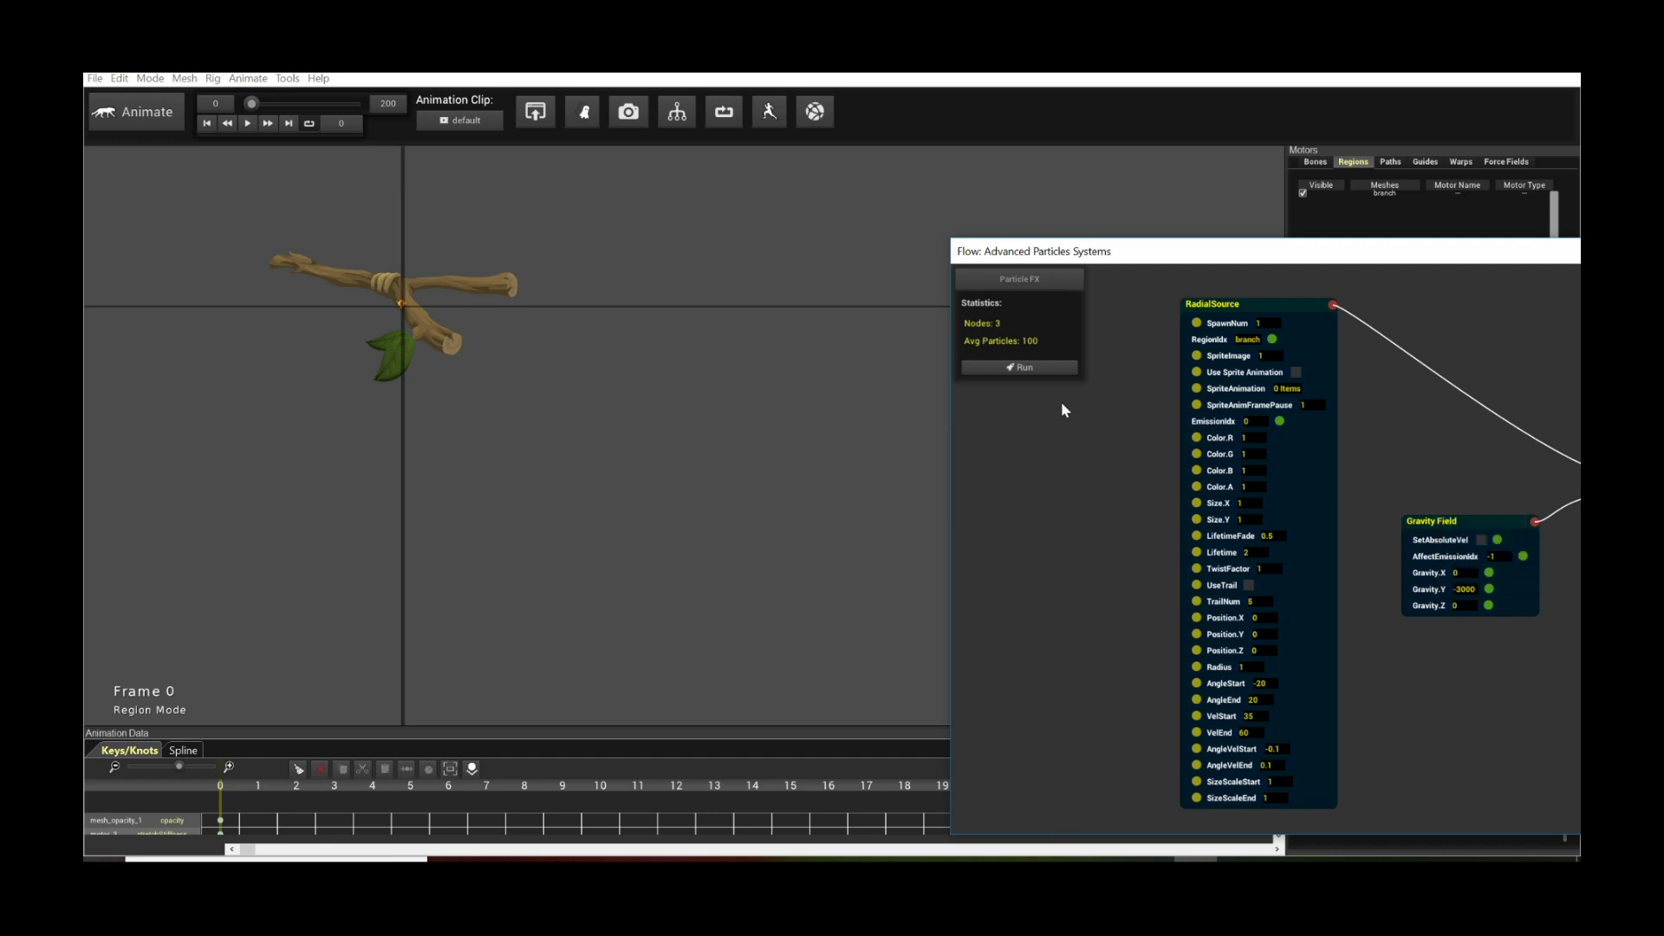
left_click(1033, 367)
left_click(622, 234)
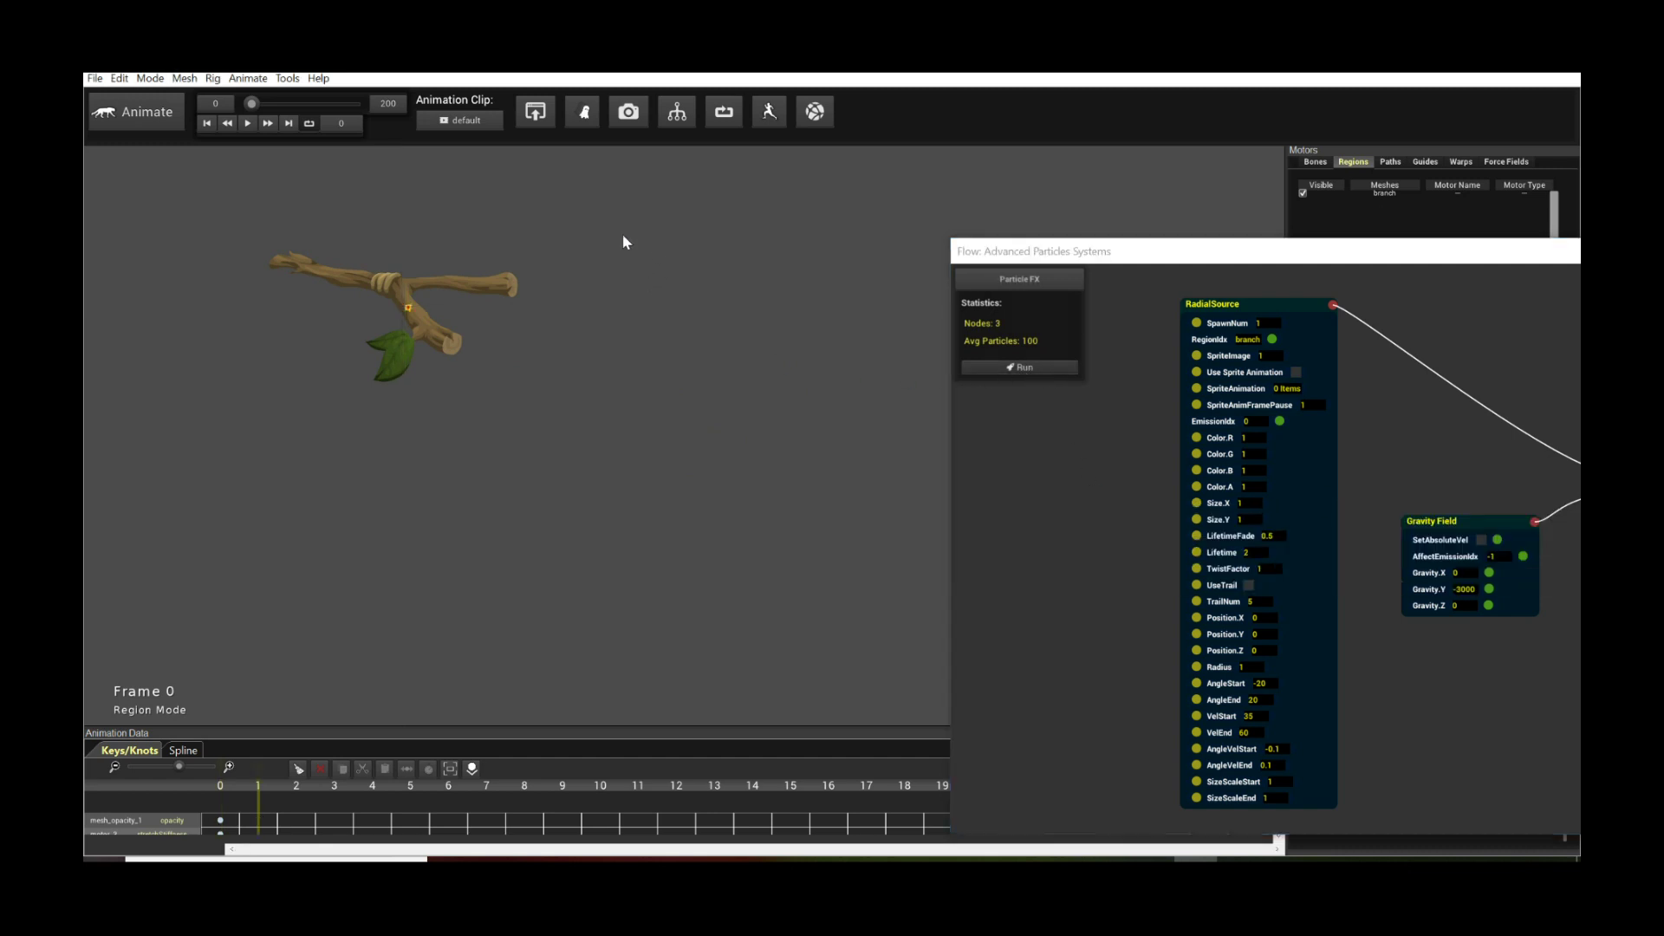
key("space")
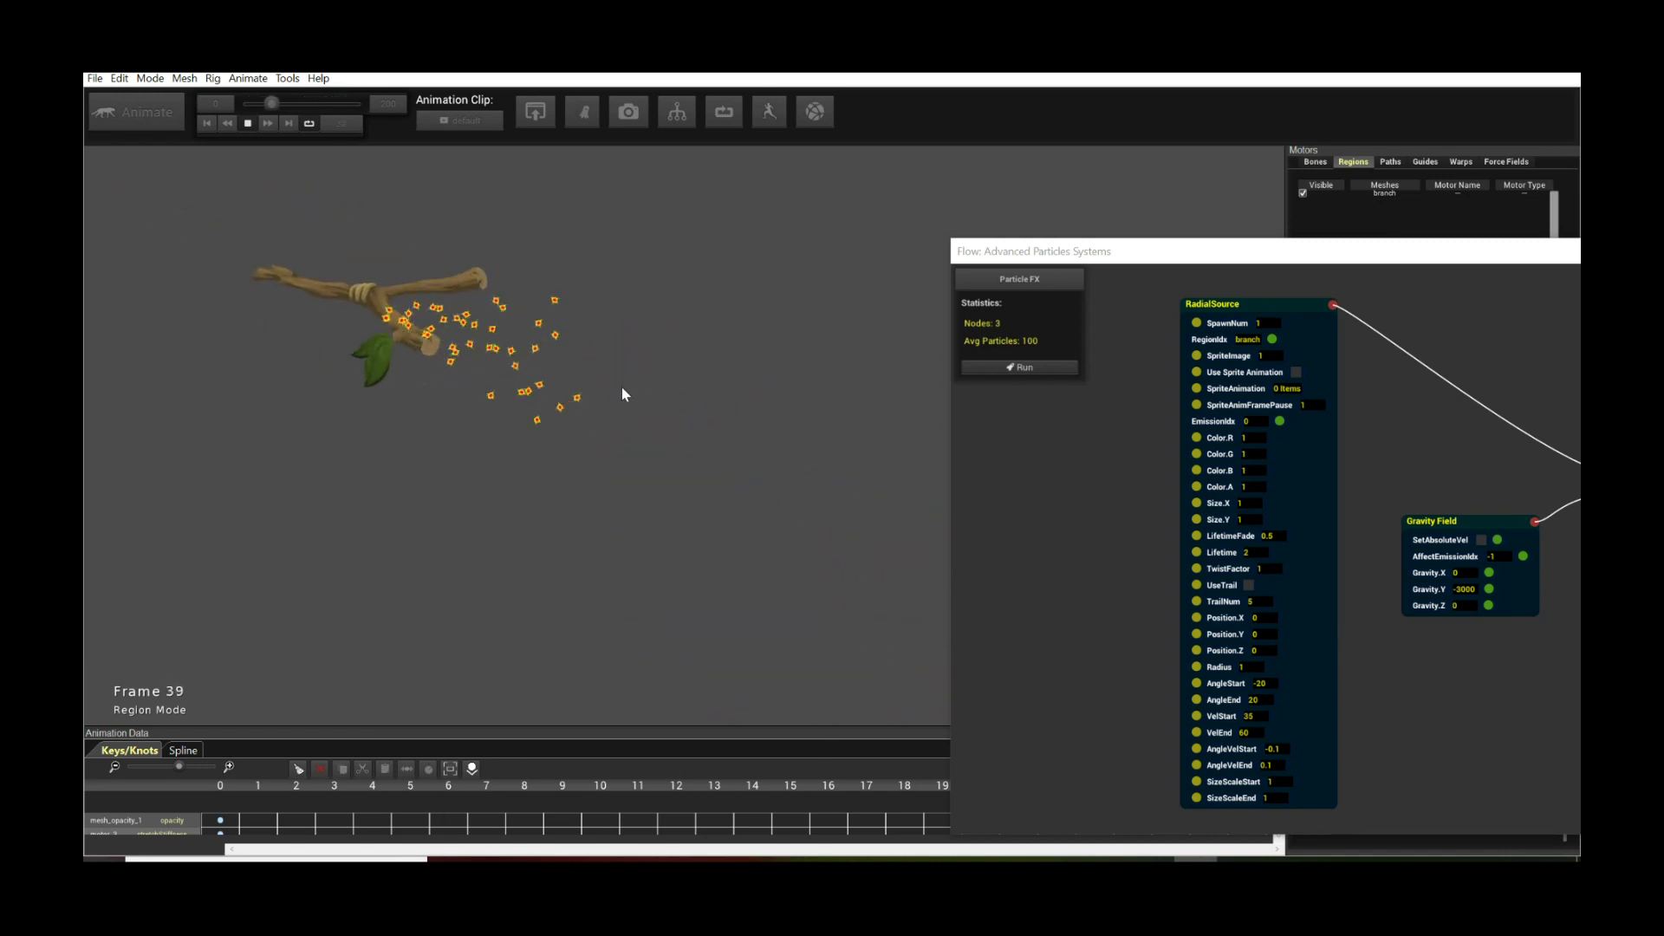
key("space")
Step: Raise gravity to Gravity.Y -6000, recompute, and preview the steeper drop
double_click(1464, 589)
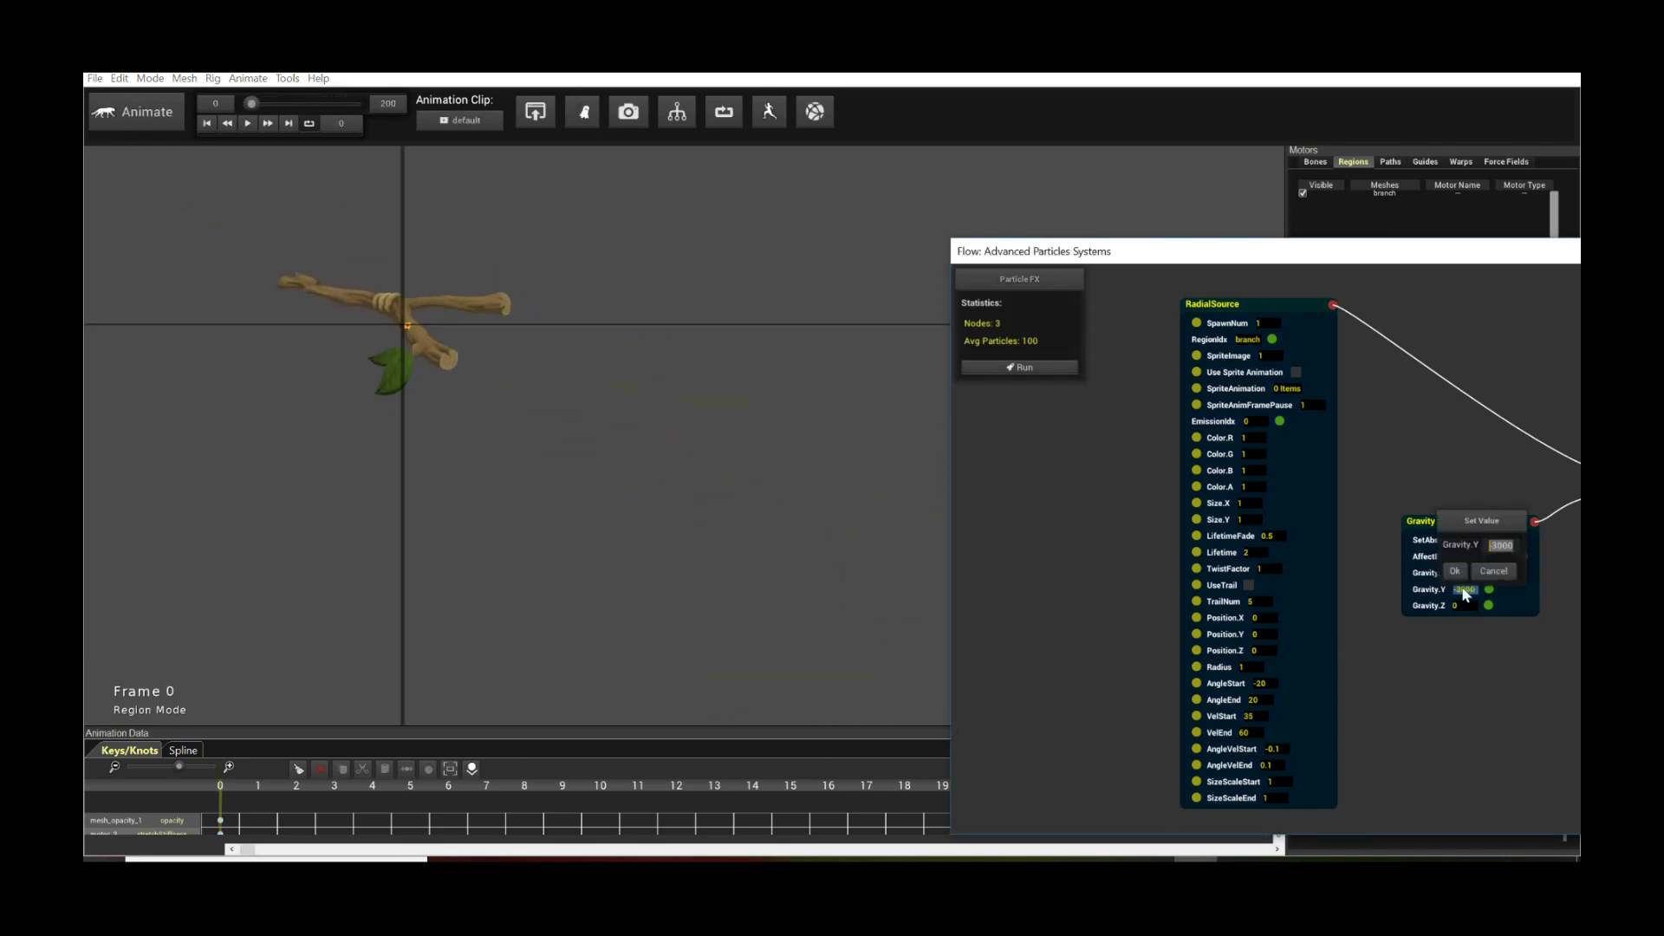
type("-6")
key("Return")
left_click(1027, 368)
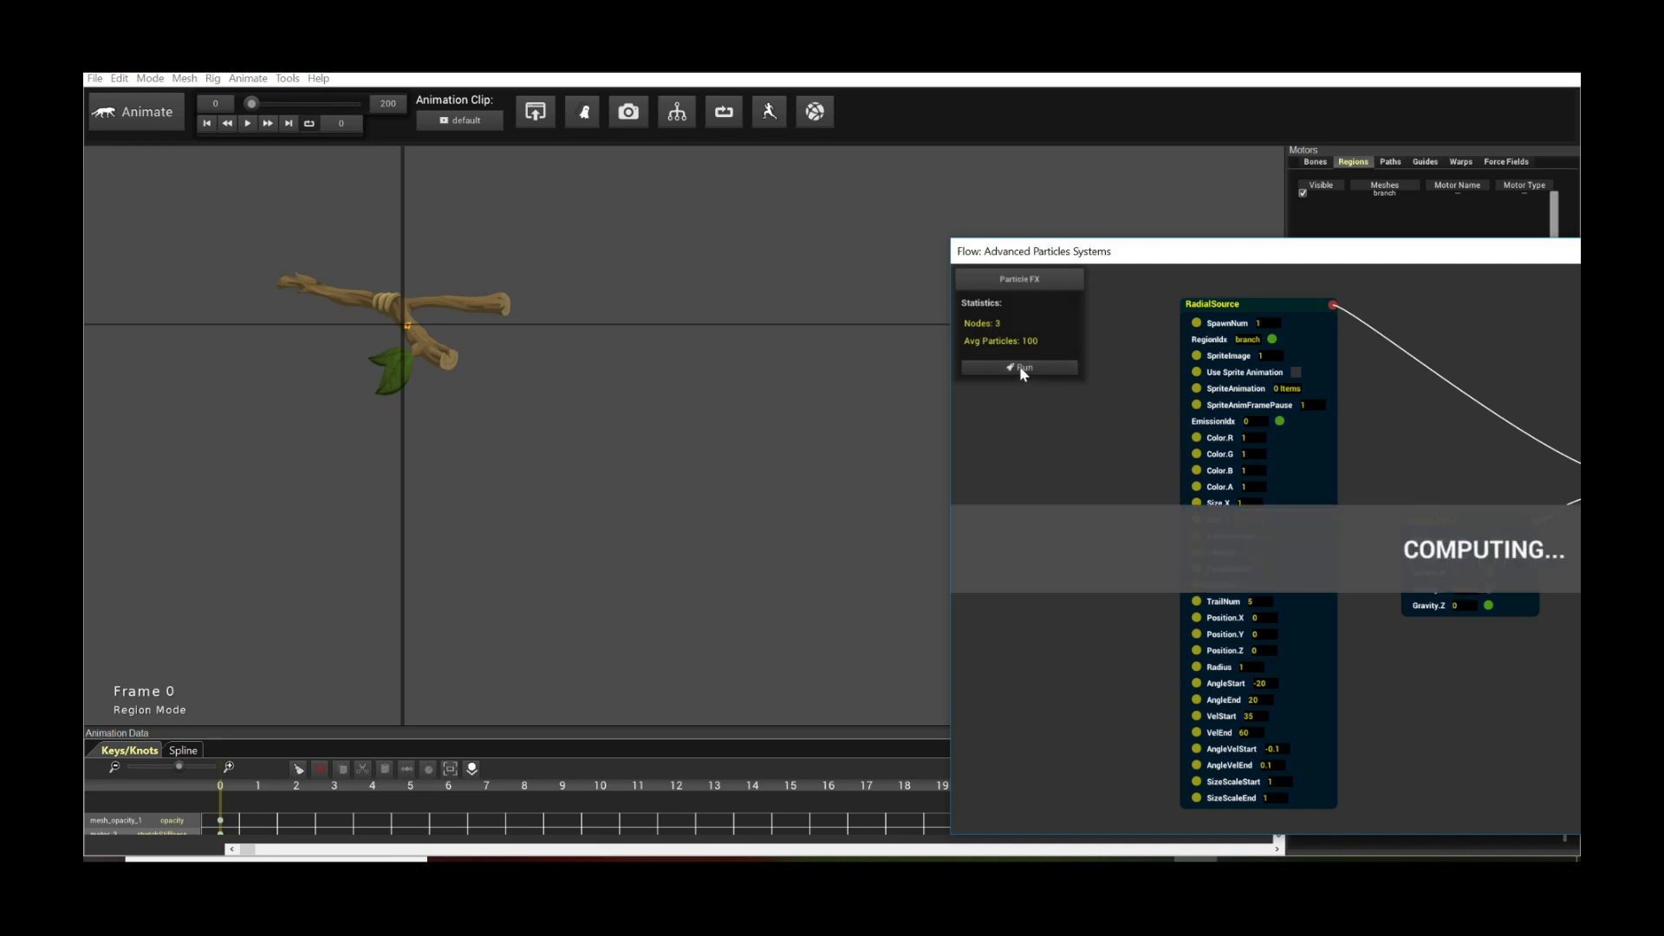
key("space")
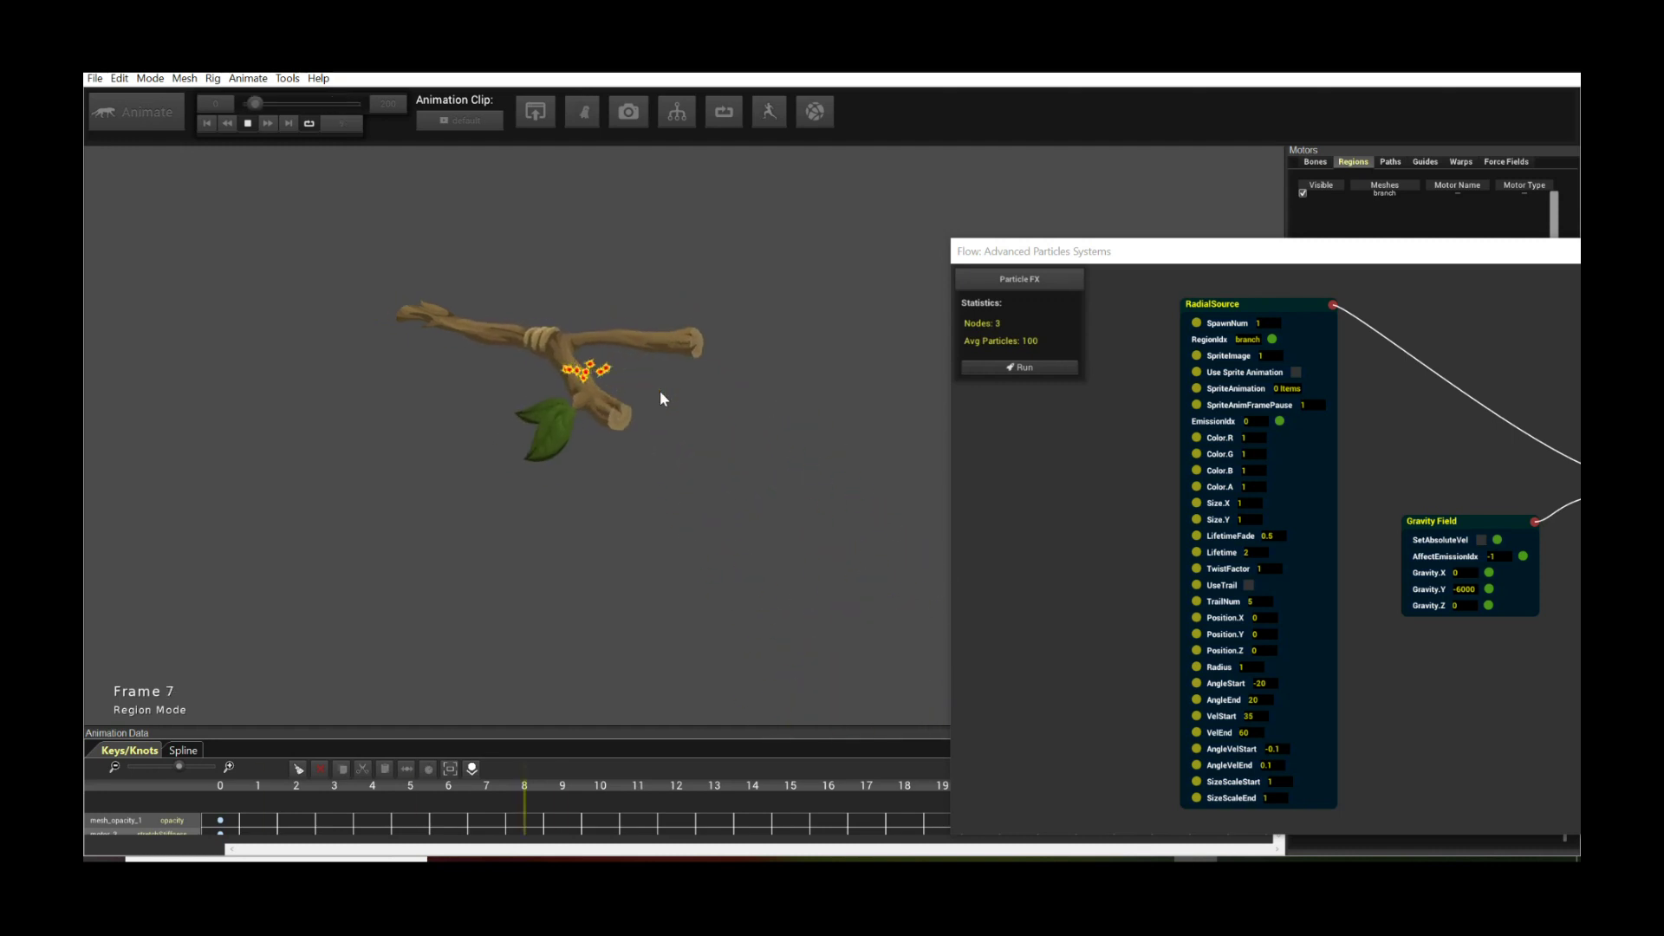
key("space")
scroll(691, 381, "up", 5)
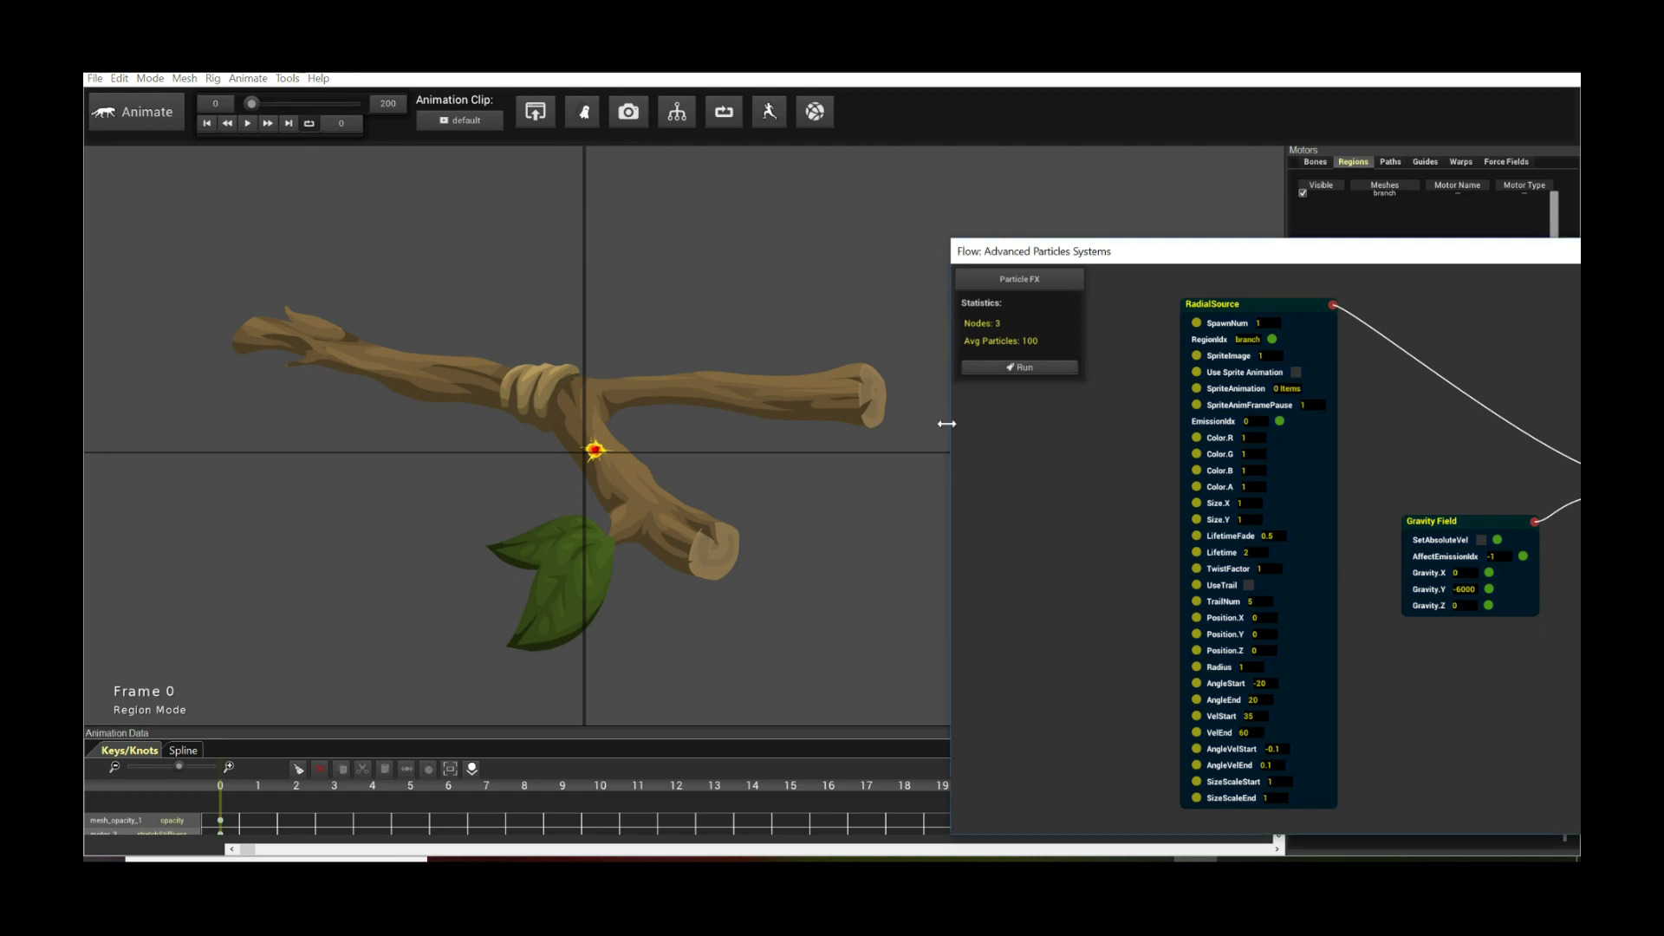
Step: Widen the Flow window and shift Gravity Field and RadialSource to the right
left_click_drag(948, 438, 852, 434)
left_click_drag(1149, 304, 1182, 303)
left_click_drag(1382, 520, 1417, 528)
left_click_drag(1212, 323, 1239, 329)
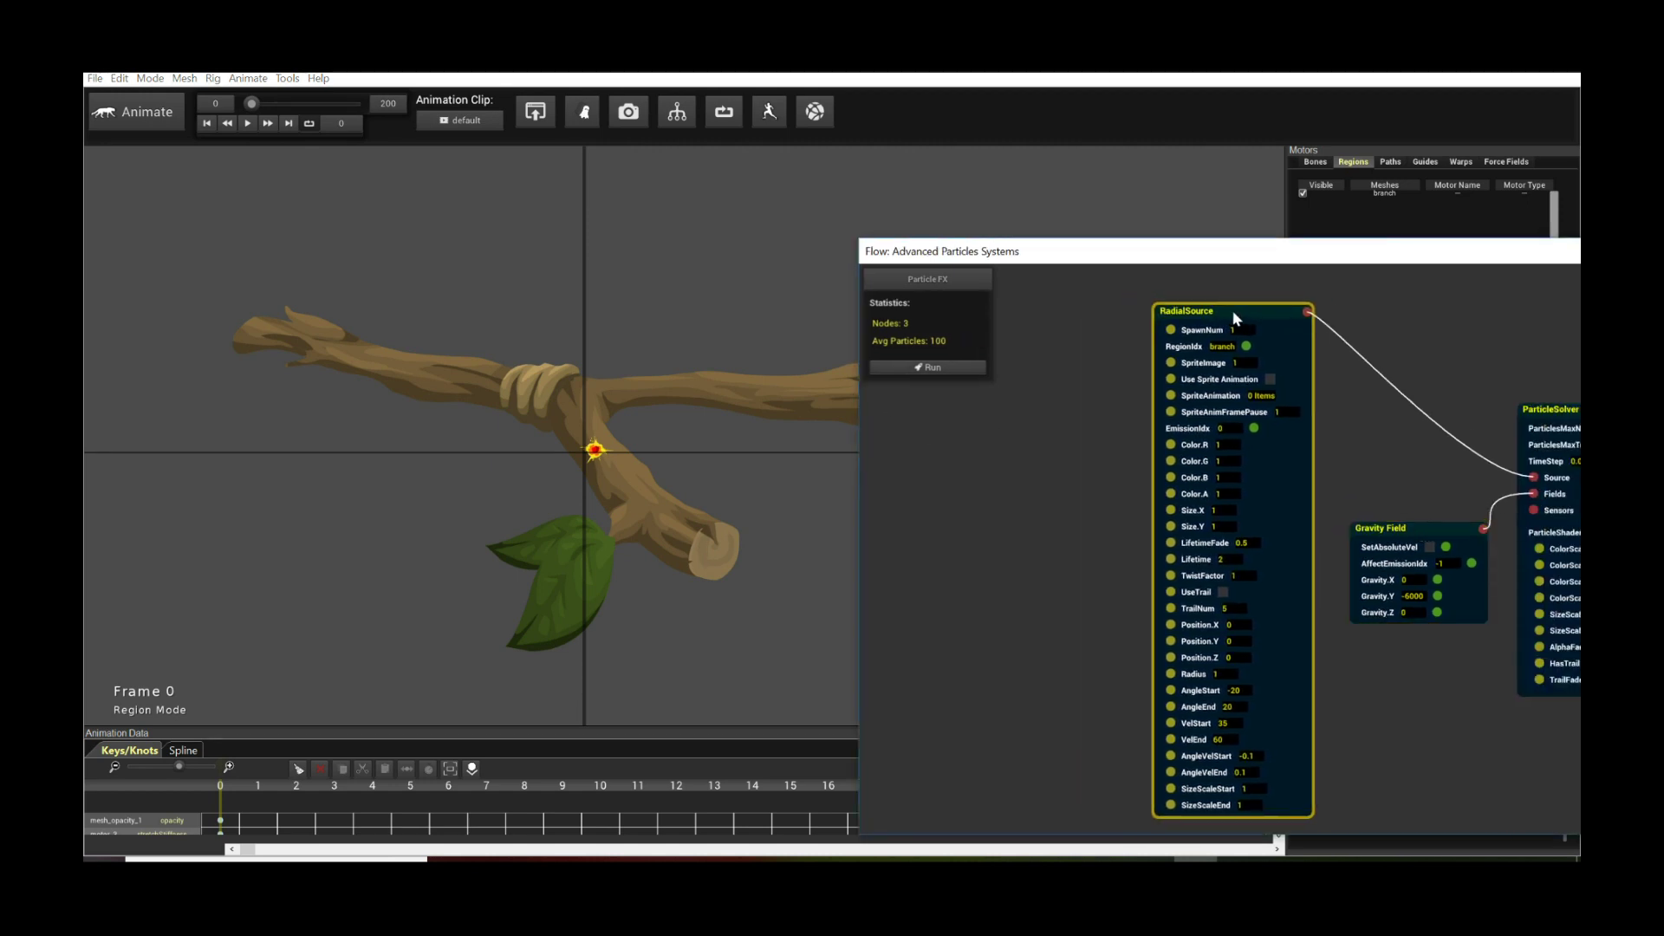
Step: Add a Sources > Character Embed Position (RegionPos) node left of RadialSource
right_click(911, 450)
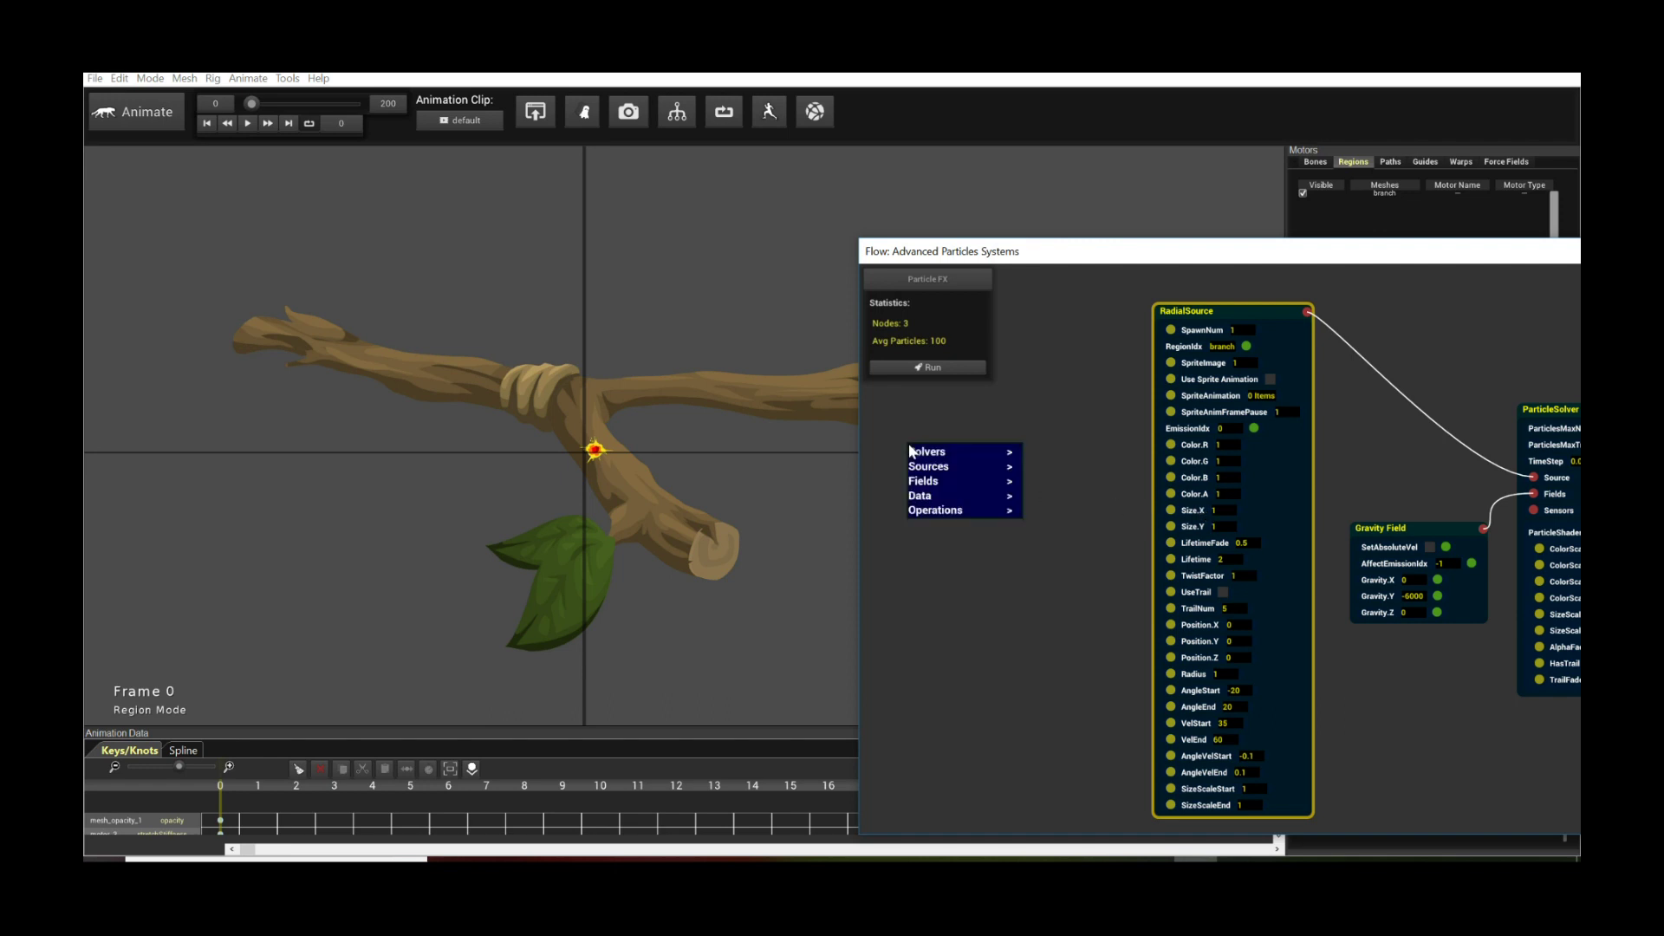
mouse_move(926, 471)
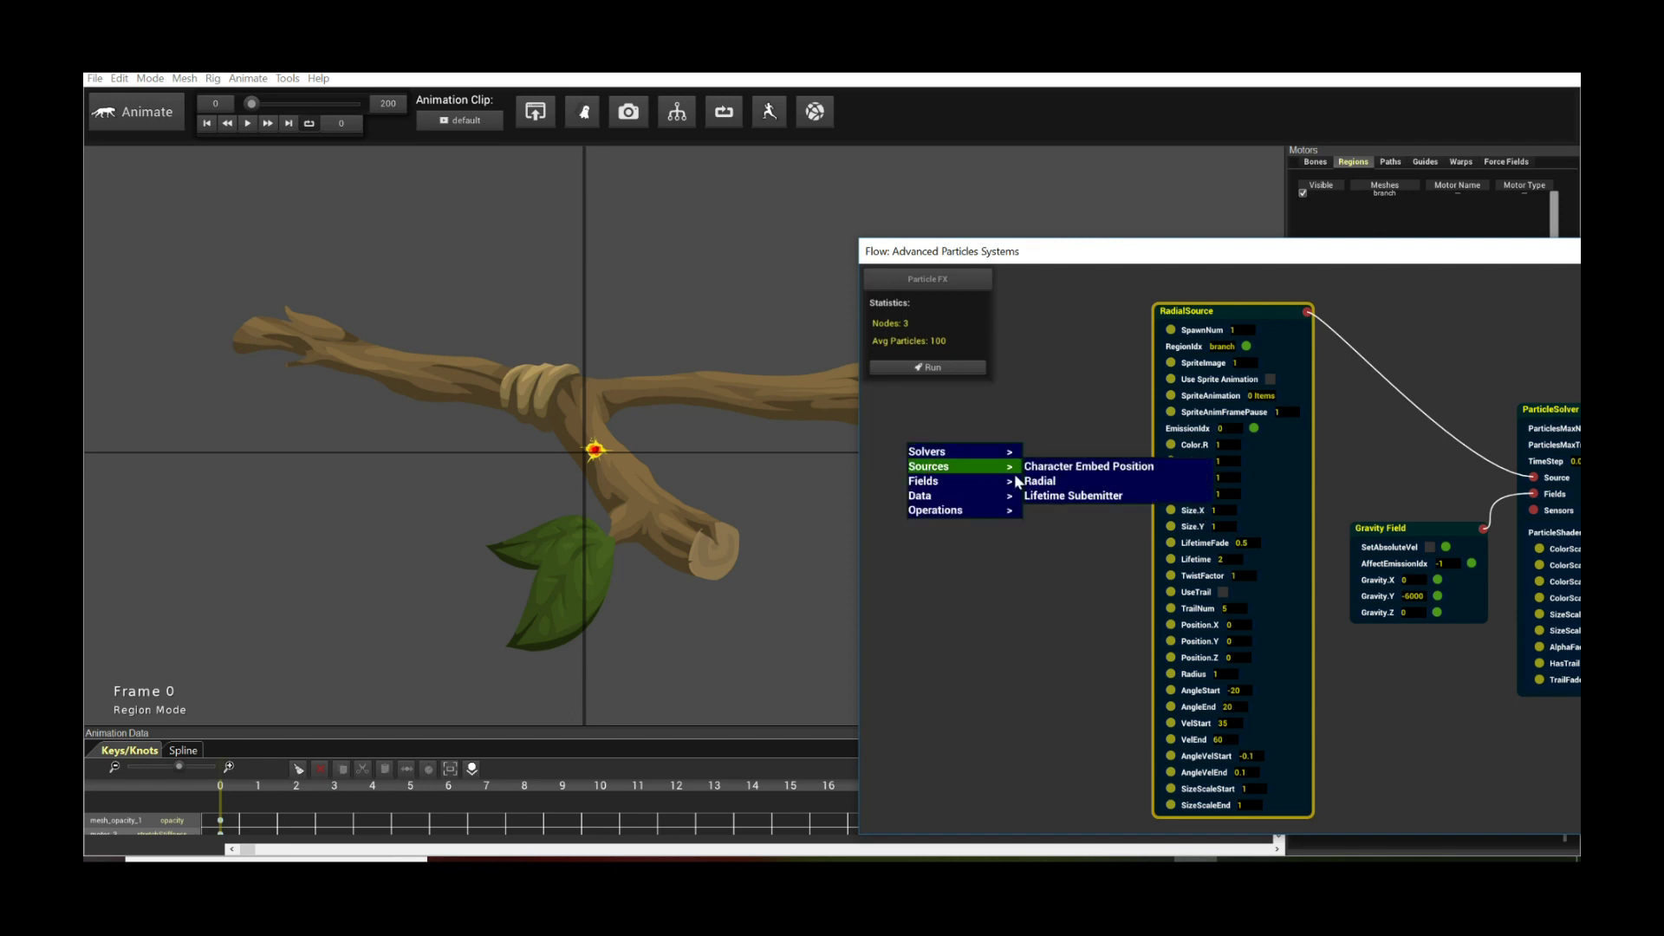
left_click(1056, 469)
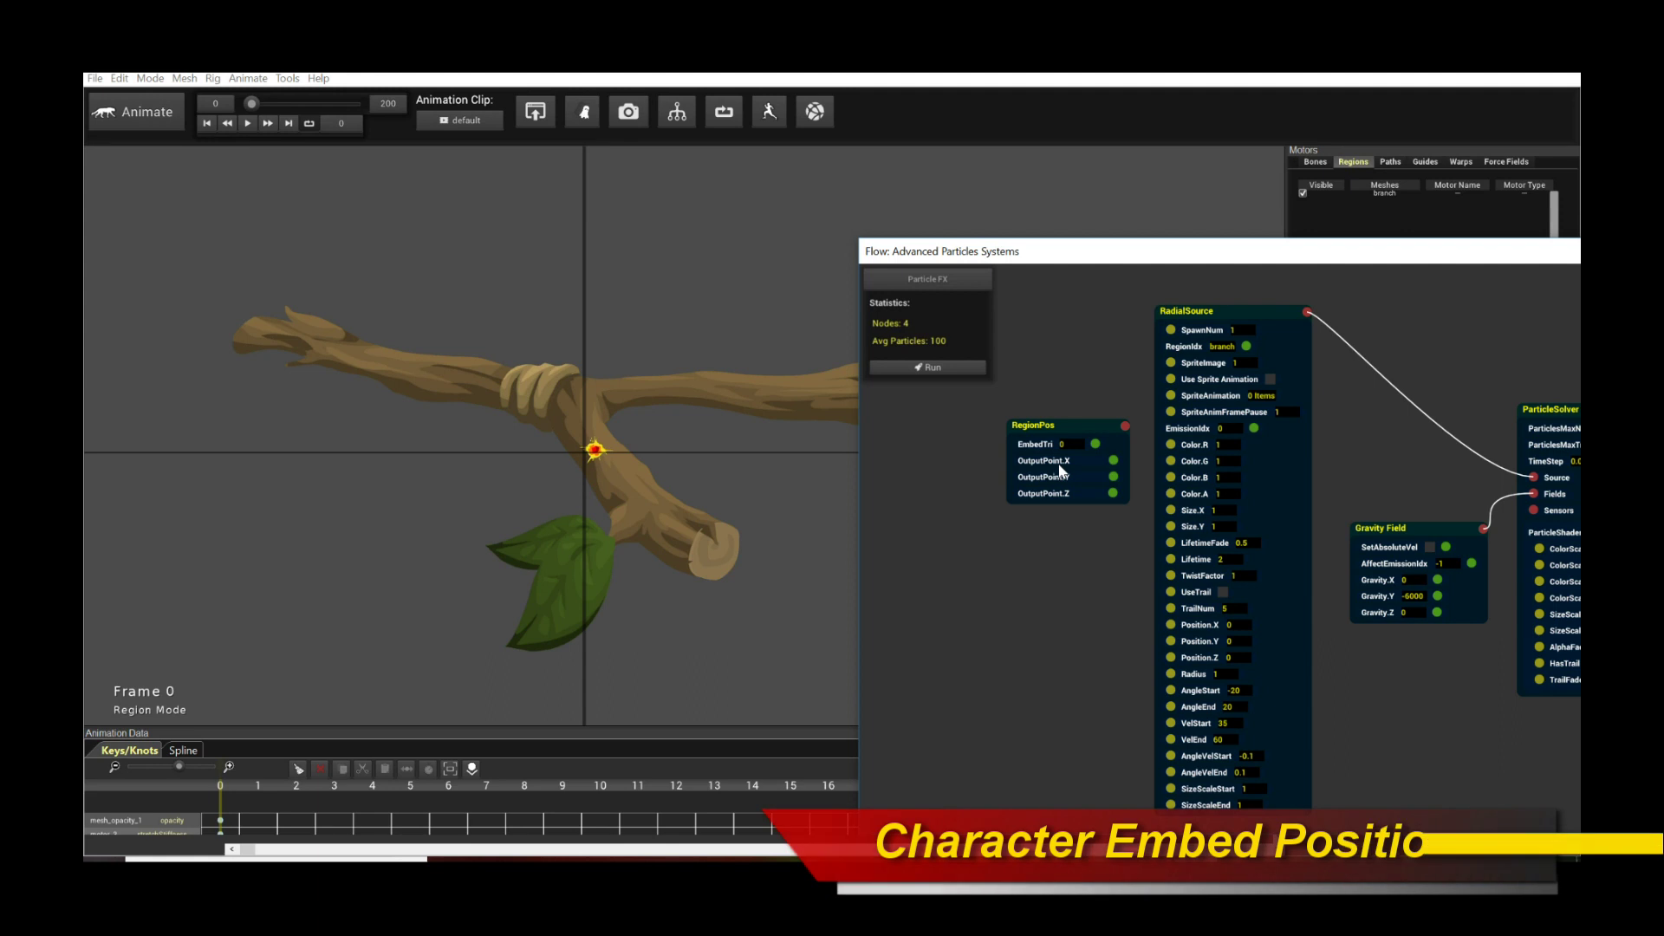
left_click_drag(1069, 425, 1001, 445)
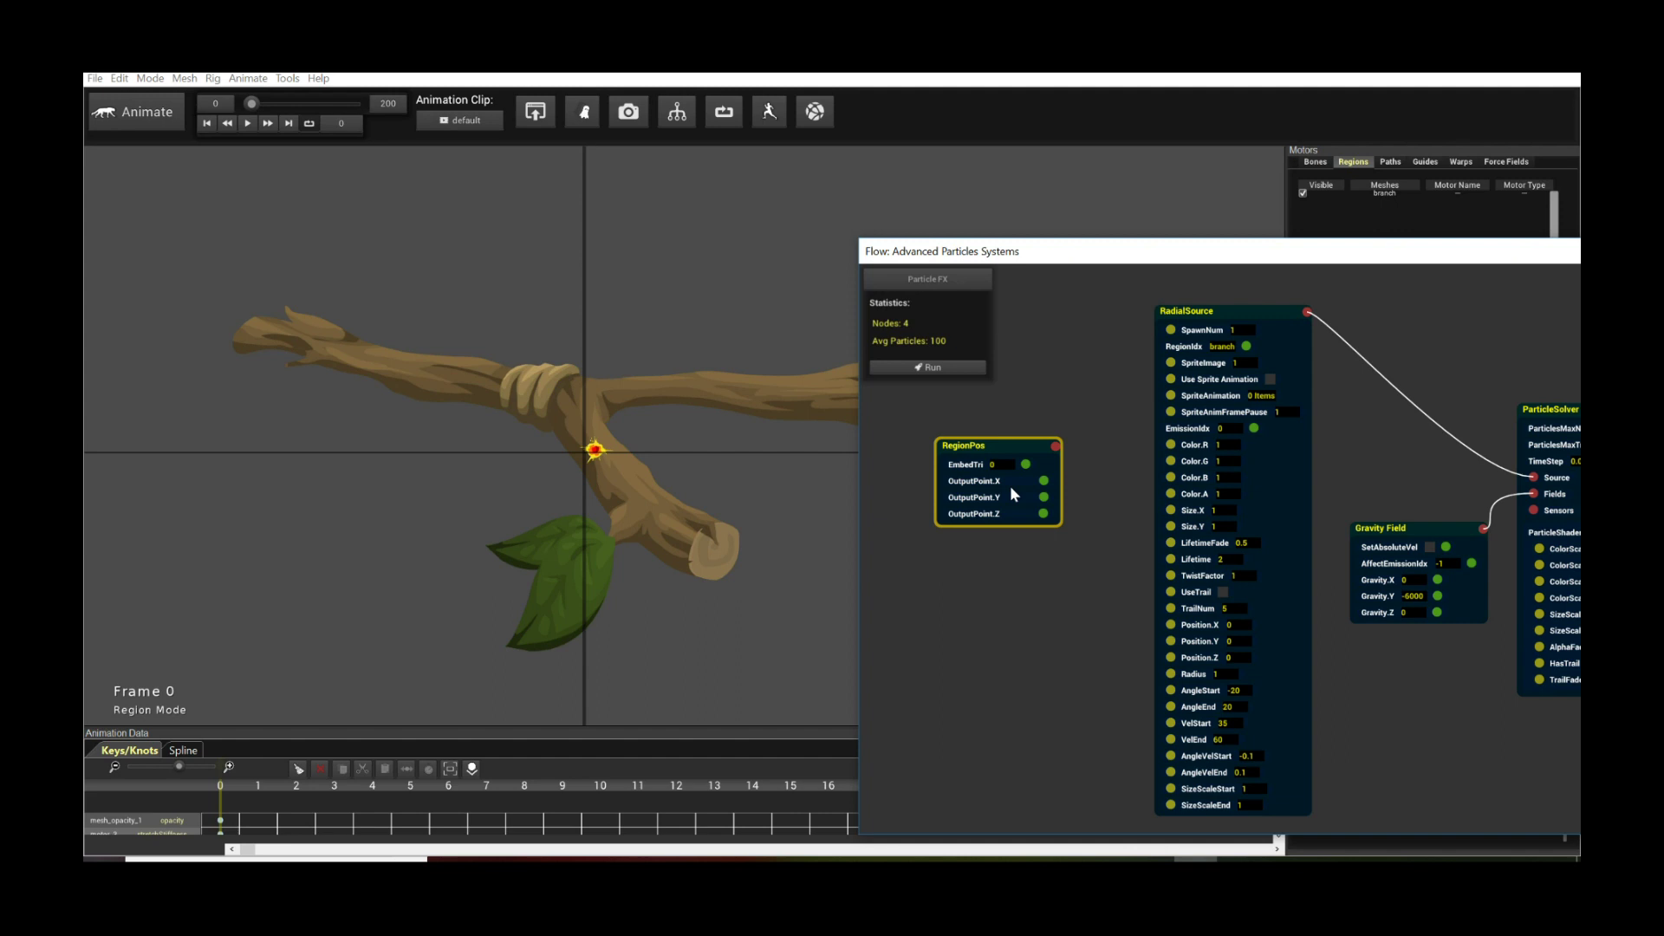
Step: Pick the lower branch tip as RegionPos's EmbedTri source point (164) and apply it
left_click_drag(1025, 258, 1144, 288)
left_click(1106, 487)
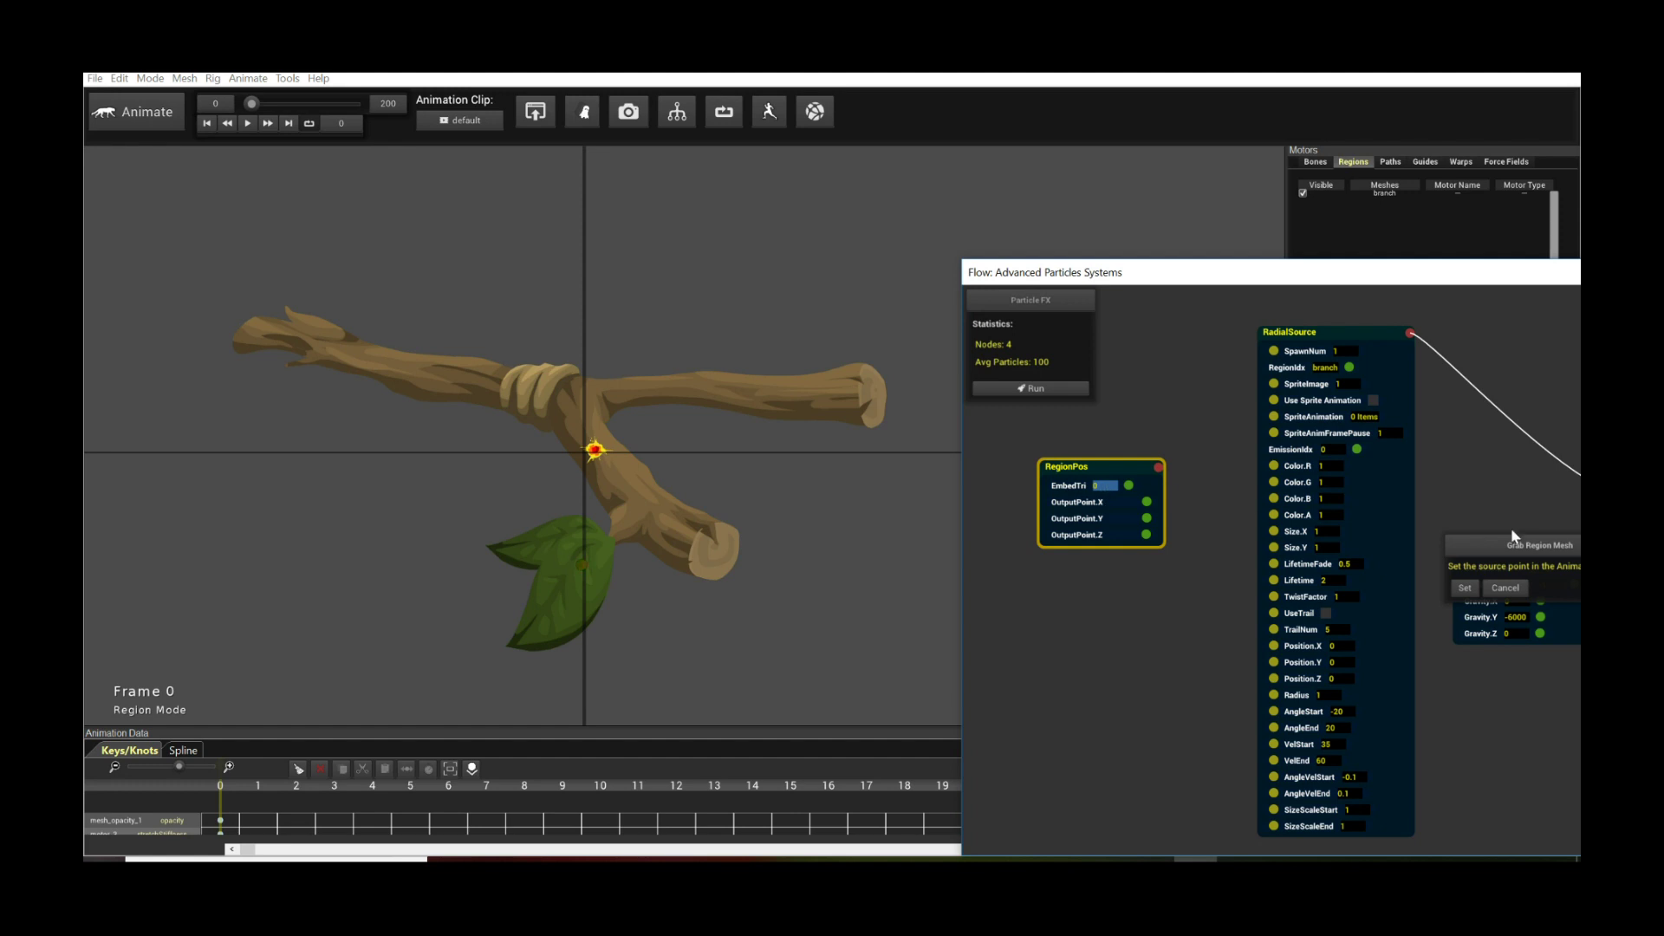
left_click_drag(1512, 535, 1090, 564)
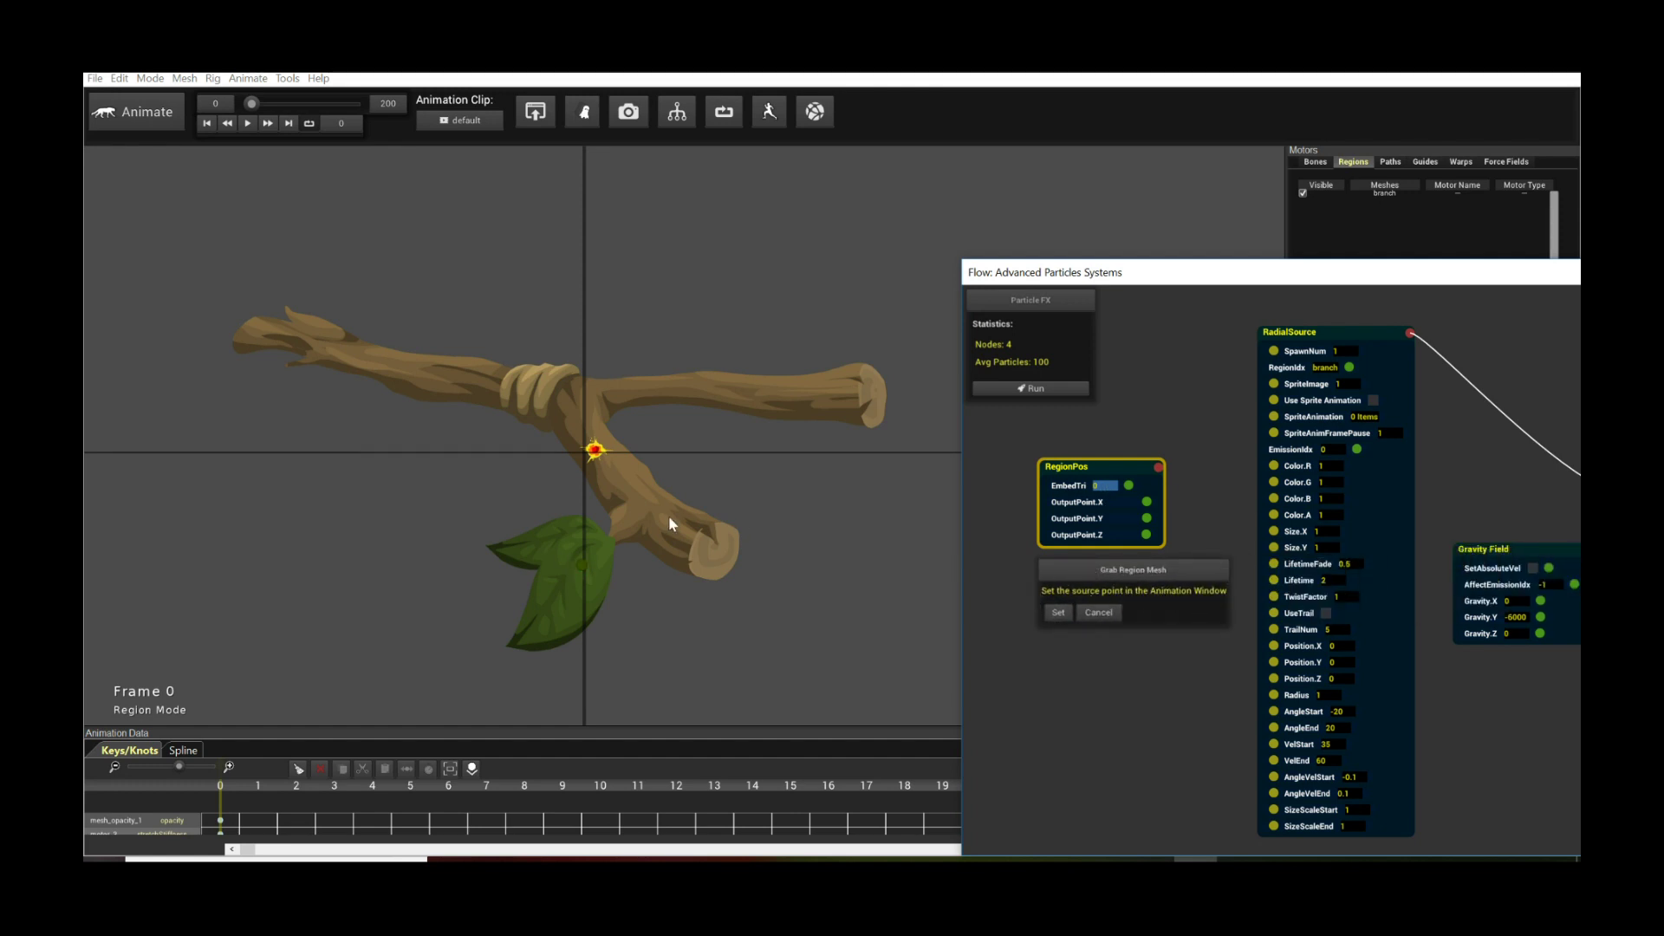
left_click(581, 564)
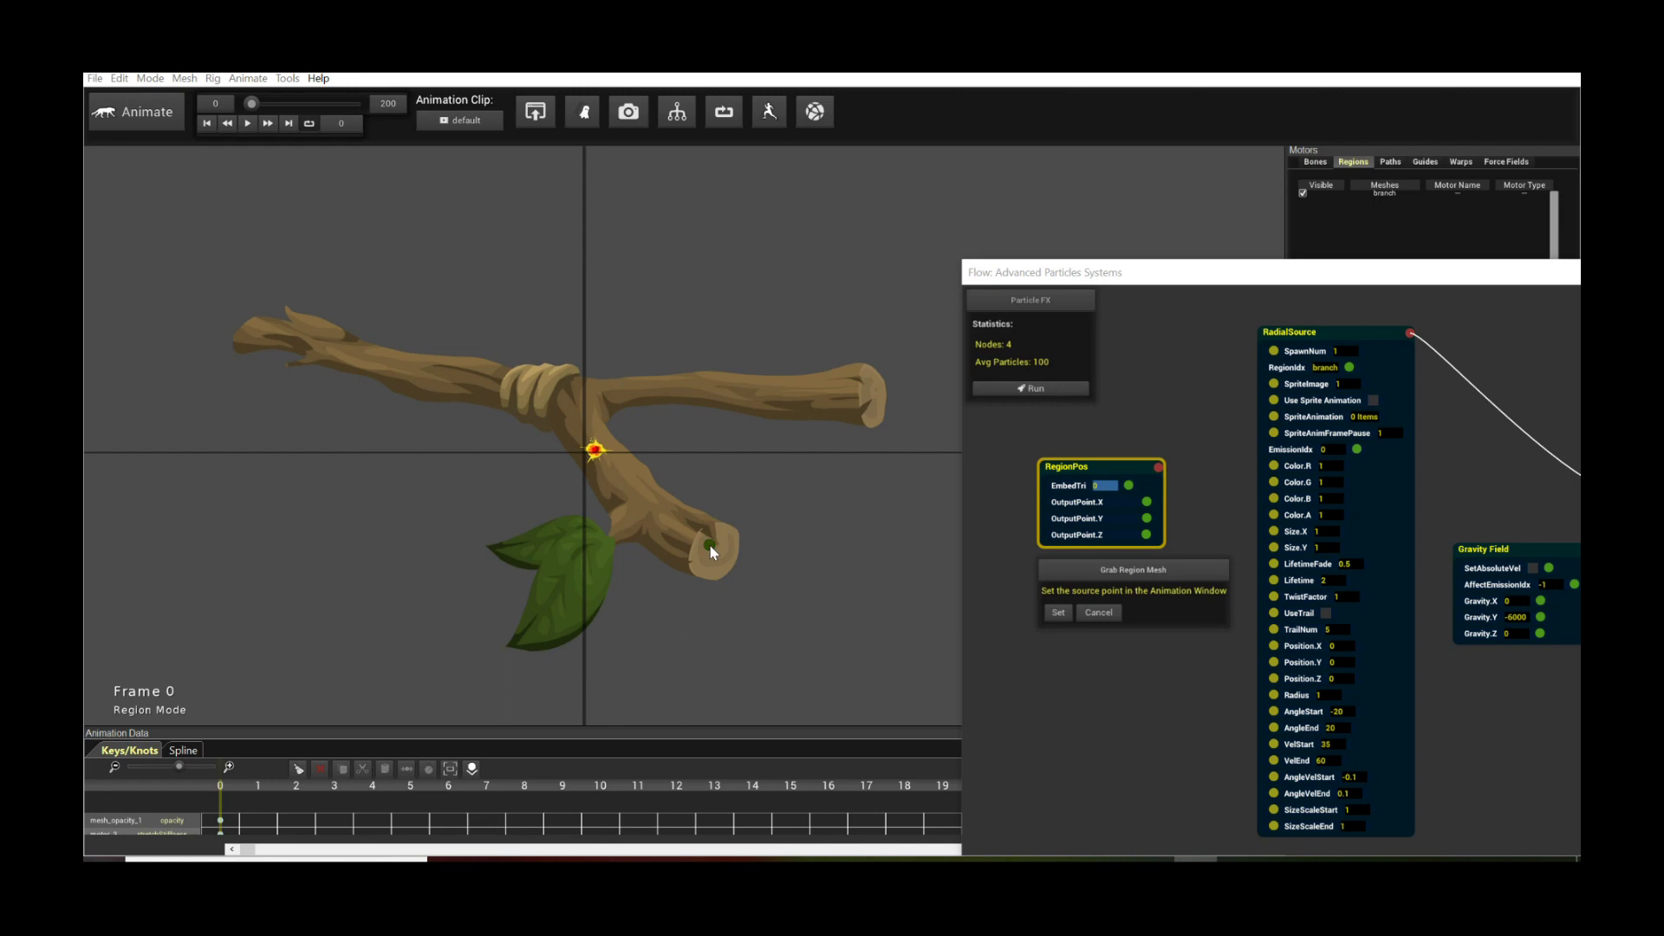
left_click_drag(830, 560, 793, 510)
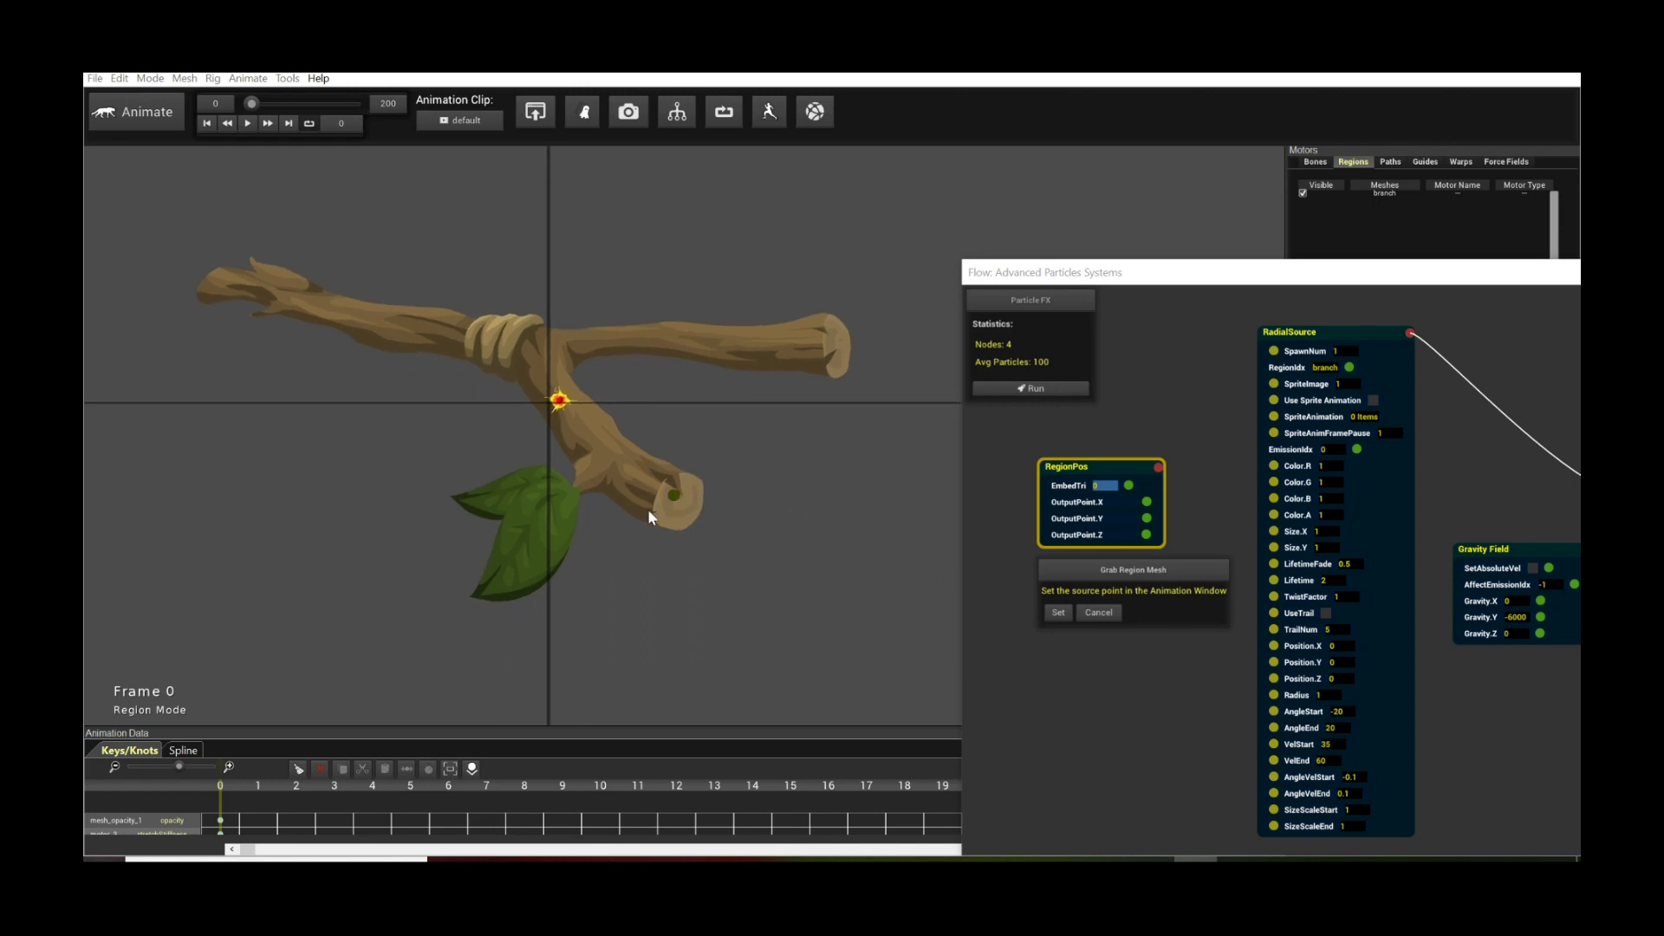
left_click(1059, 610)
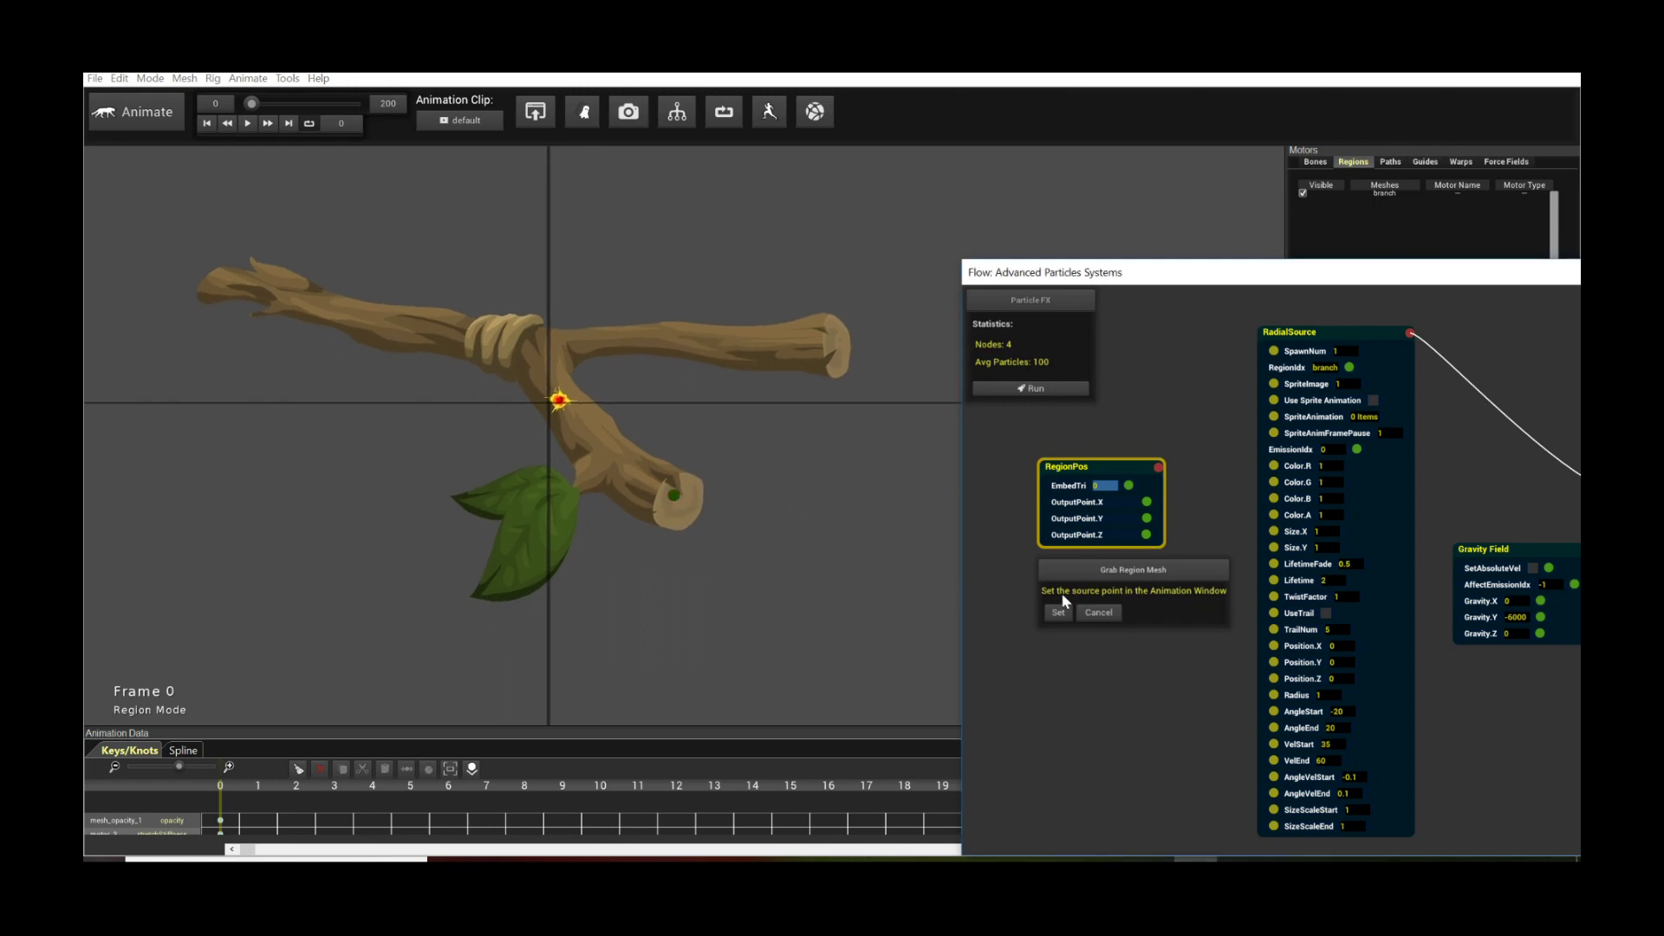
left_click(1059, 612)
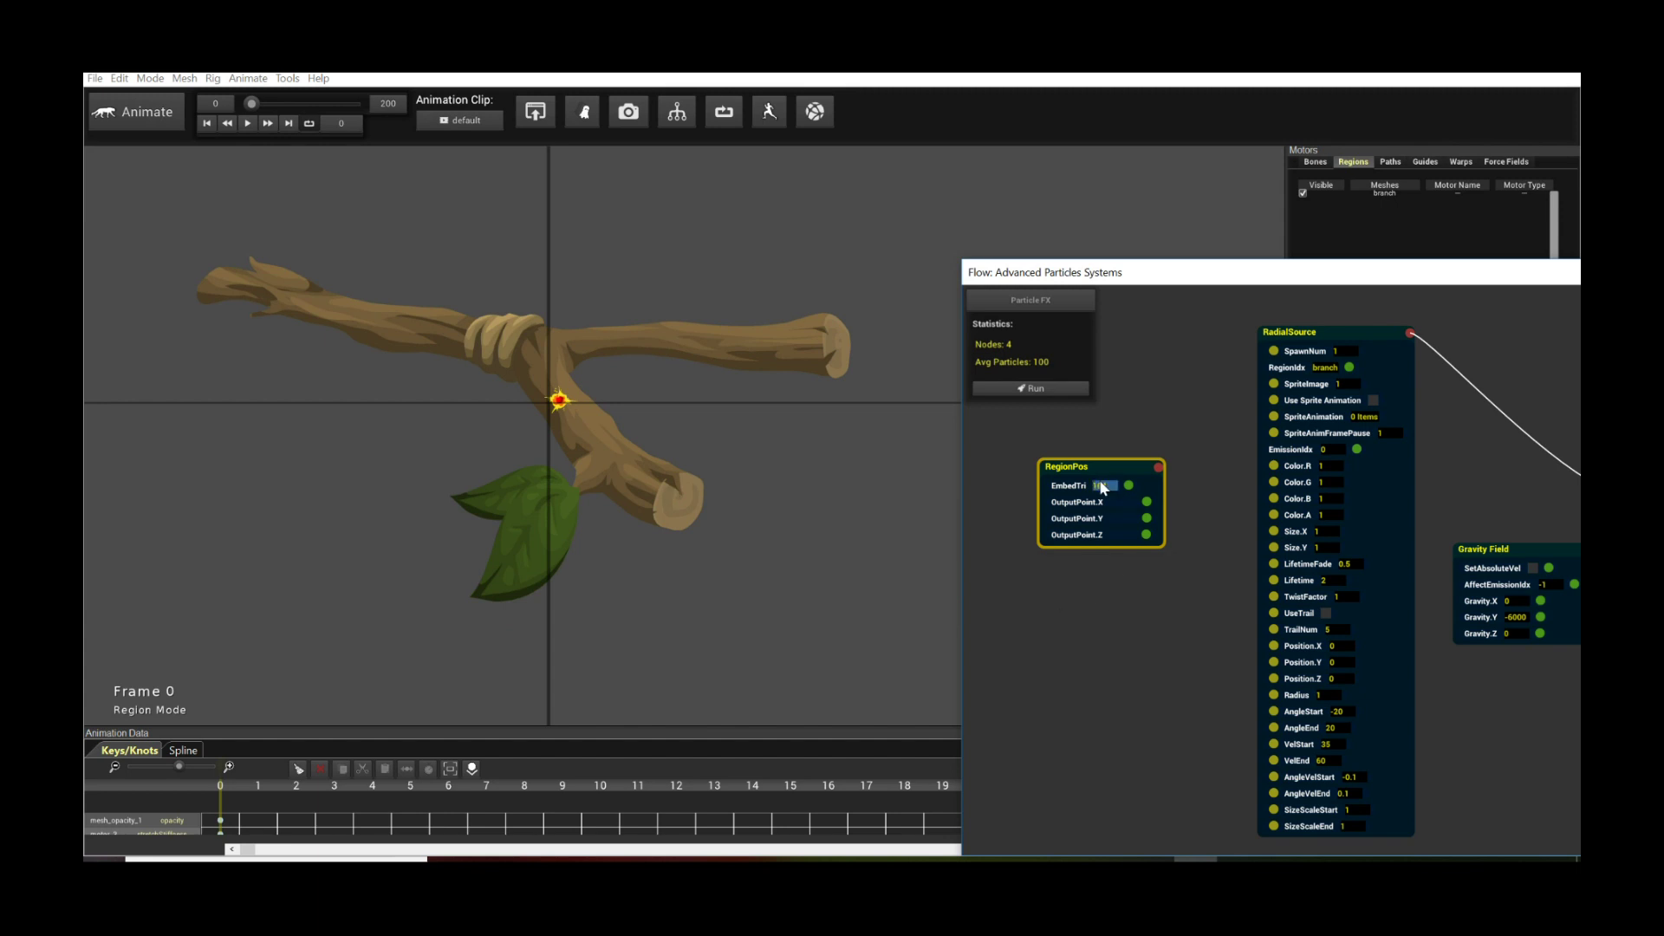
Step: Wire RegionPos OutputPoint X, Y and Z into RadialSource Position X, Y and Z
left_click_drag(1107, 467, 1103, 466)
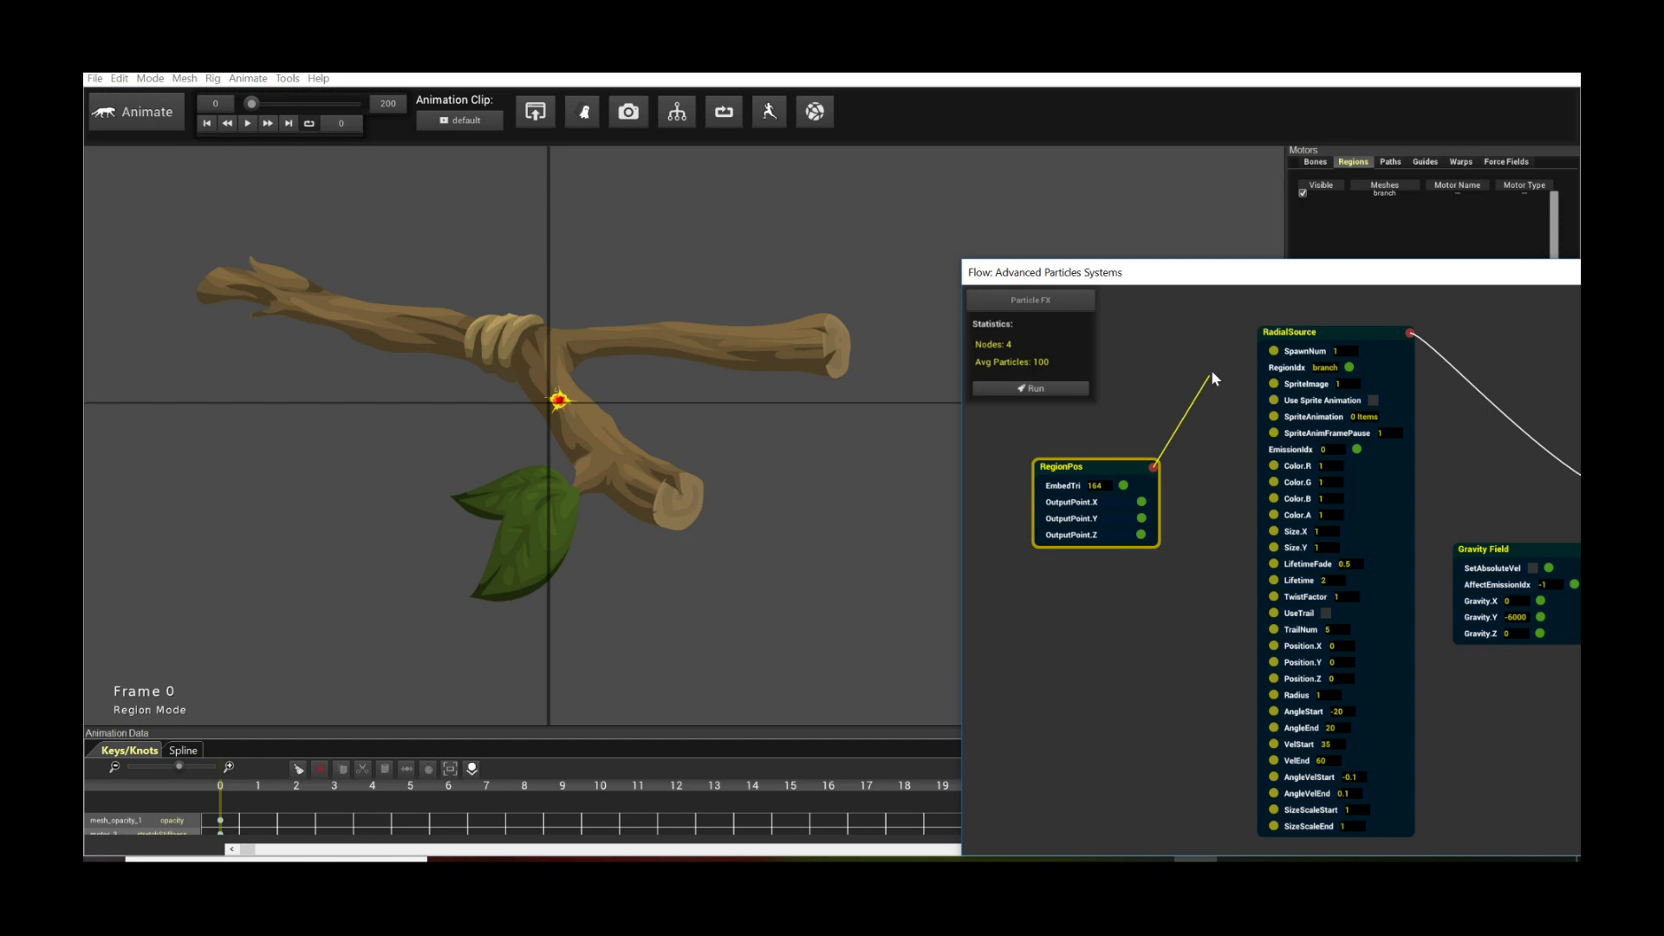
left_click_drag(1211, 372, 1262, 412)
left_click_drag(1224, 479, 1193, 470)
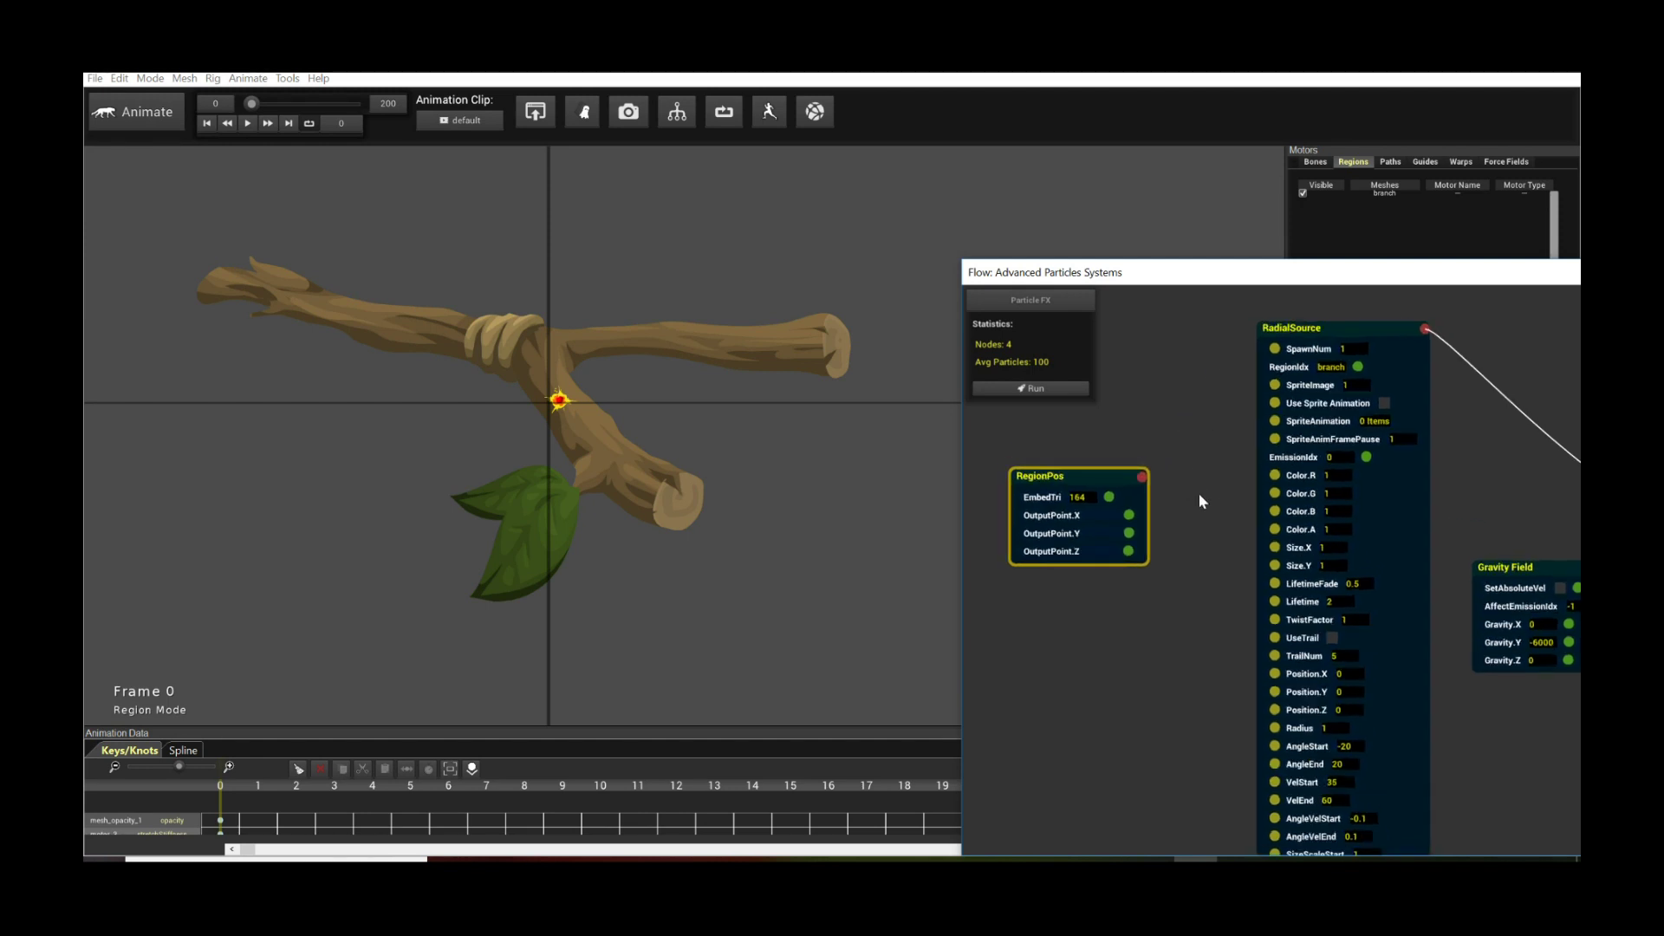
scroll(1199, 492, "down", 1)
left_click_drag(1085, 425, 1068, 506)
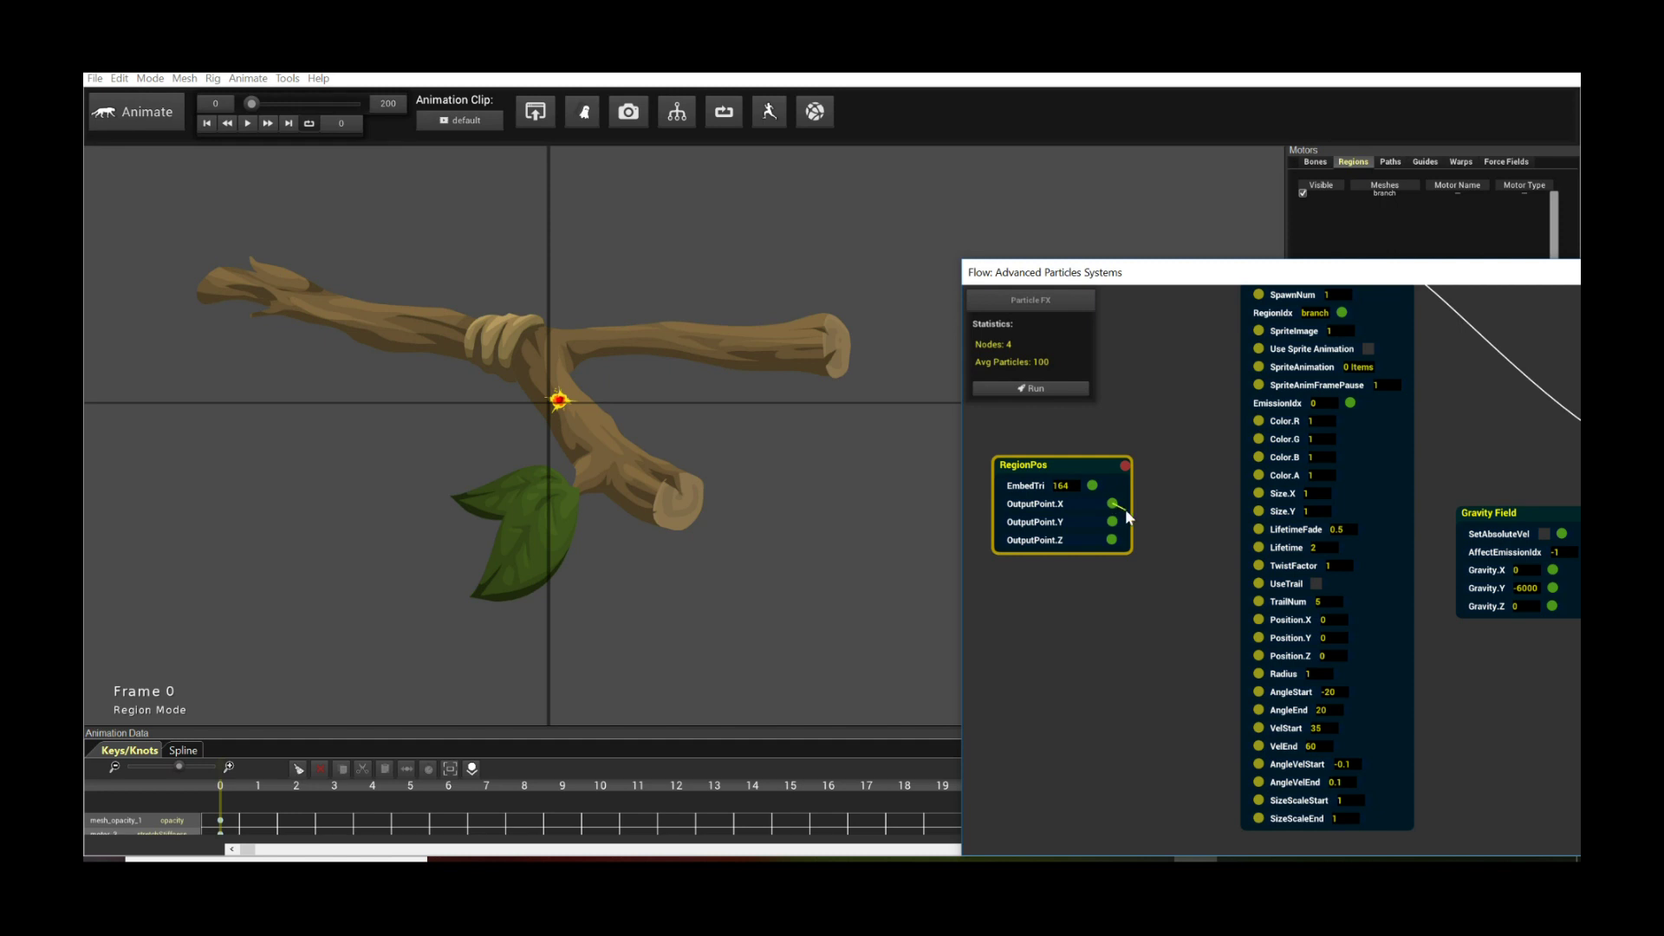
left_click_drag(1178, 543, 1259, 619)
left_click_drag(1112, 521, 1258, 663)
left_click_drag(1067, 471, 1080, 641)
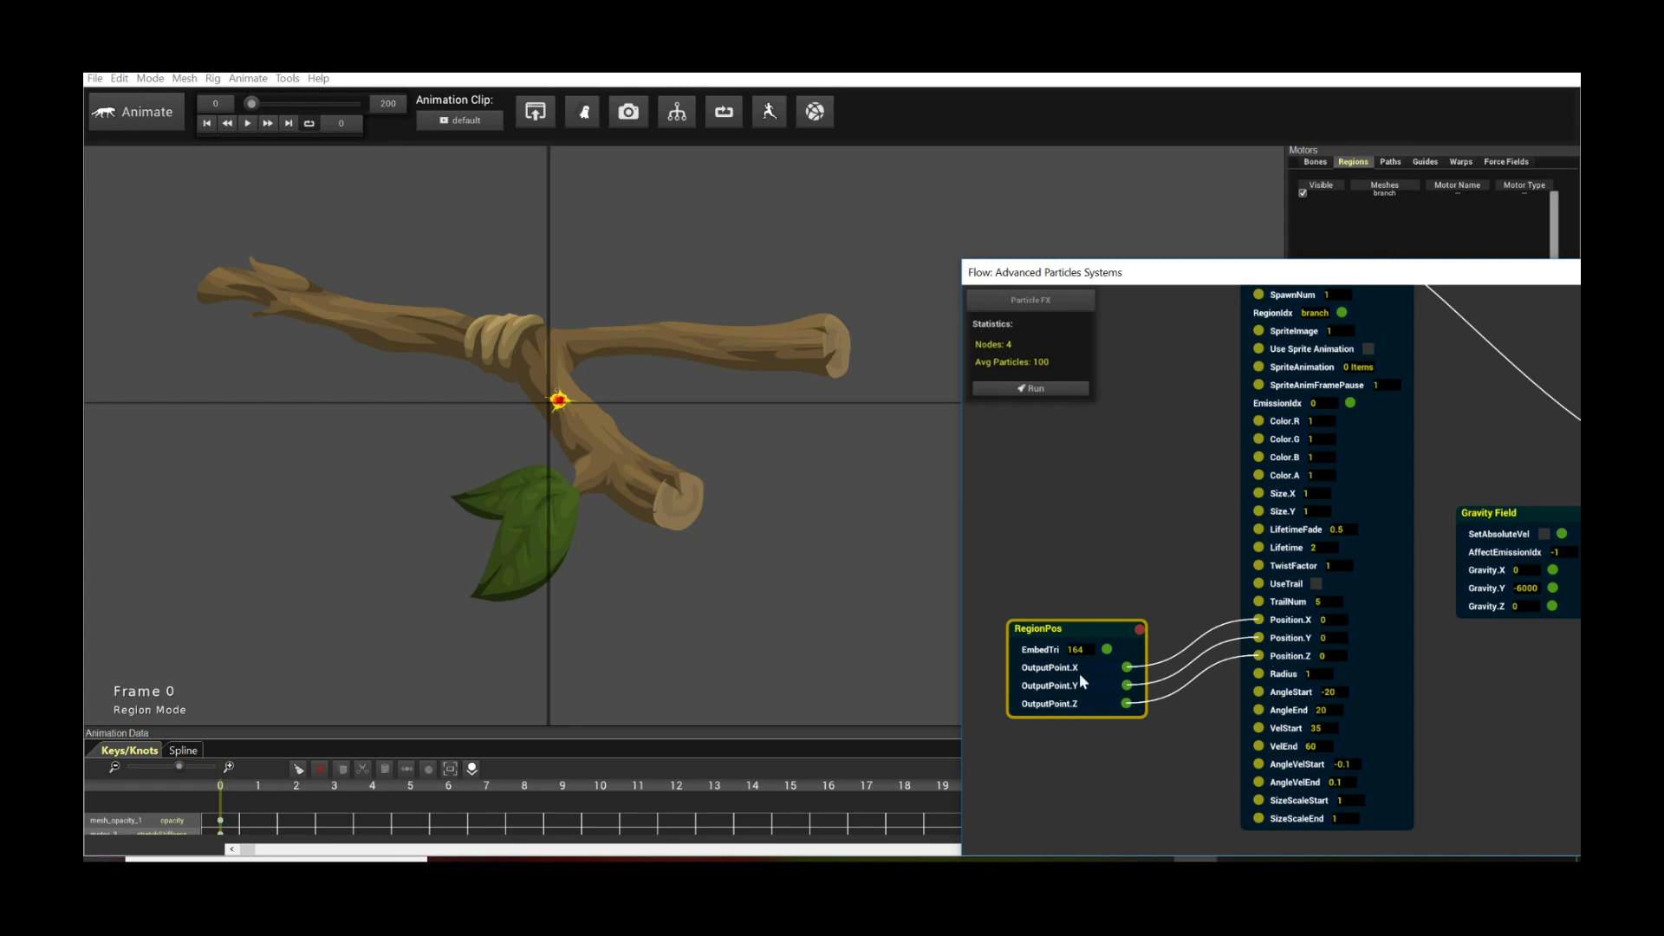
Step: Arrange RegionPos beside RadialSource and recompute the particle system
scroll(1426, 555, "up", 3)
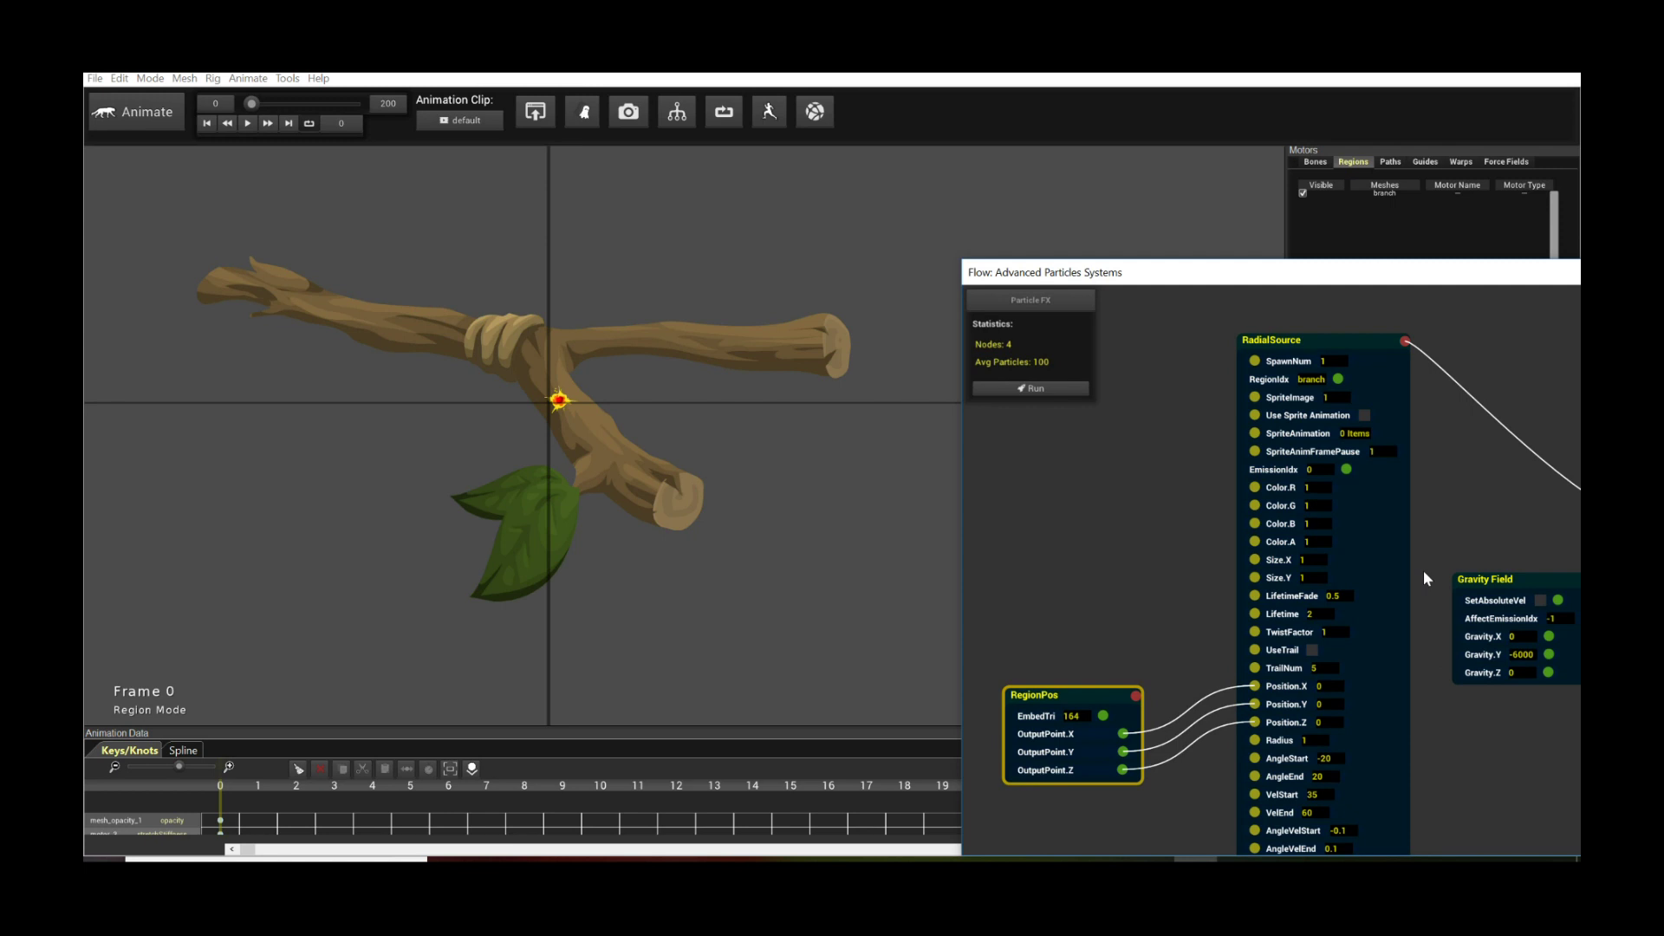
left_click_drag(1309, 339, 1318, 312)
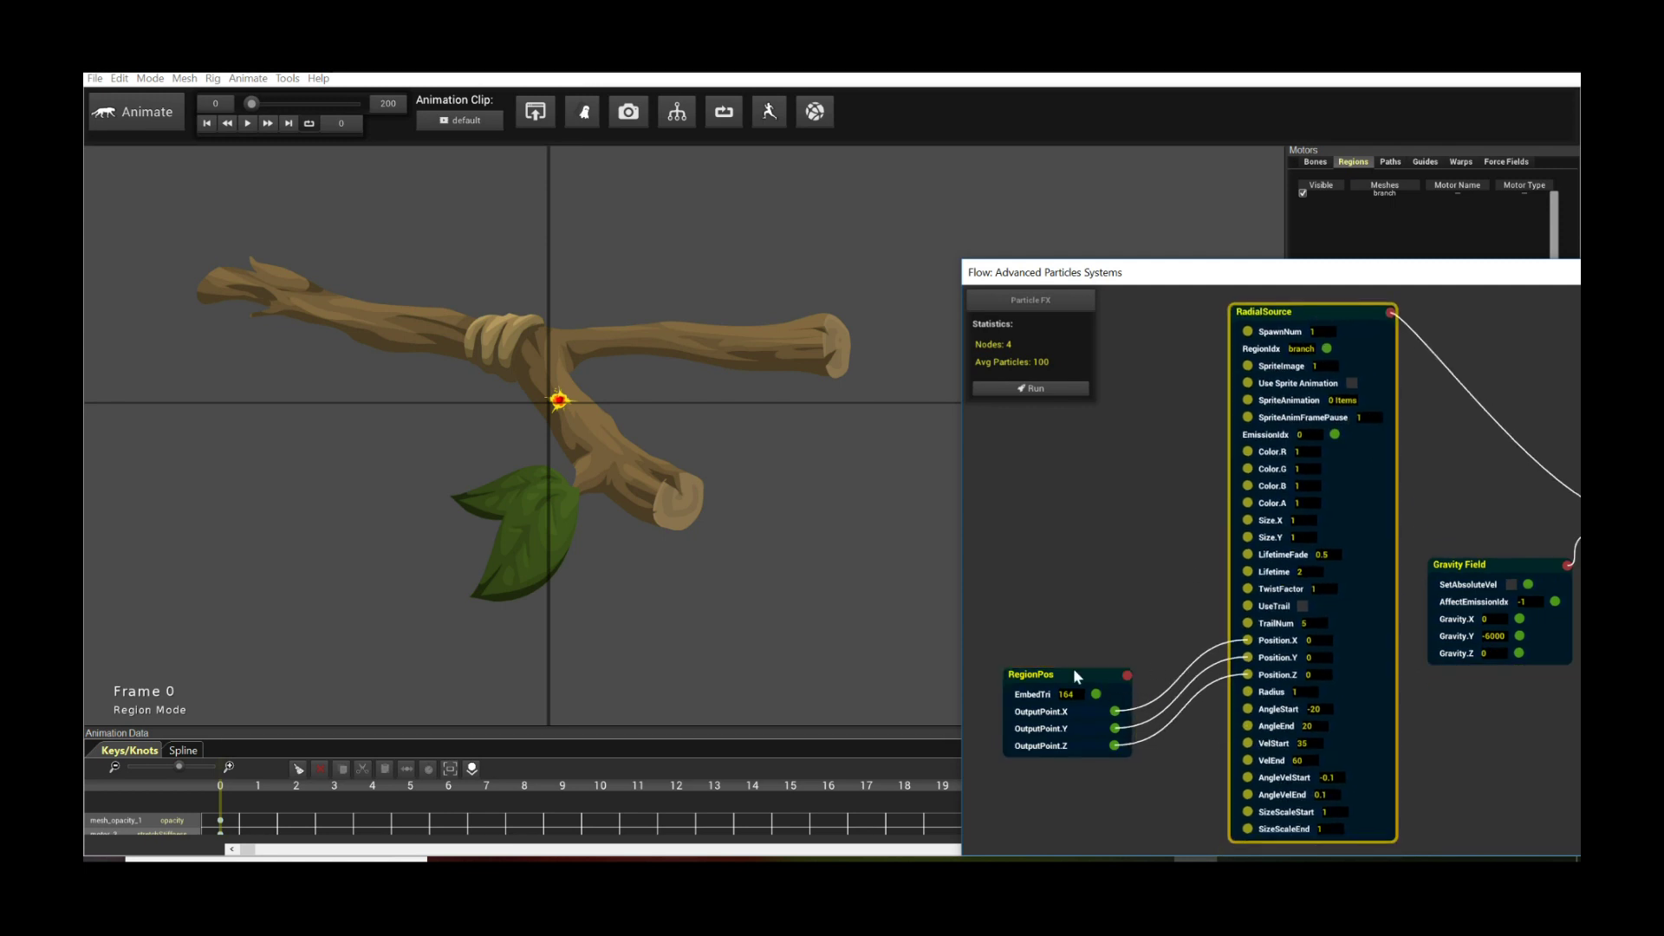
left_click_drag(1074, 674, 1070, 530)
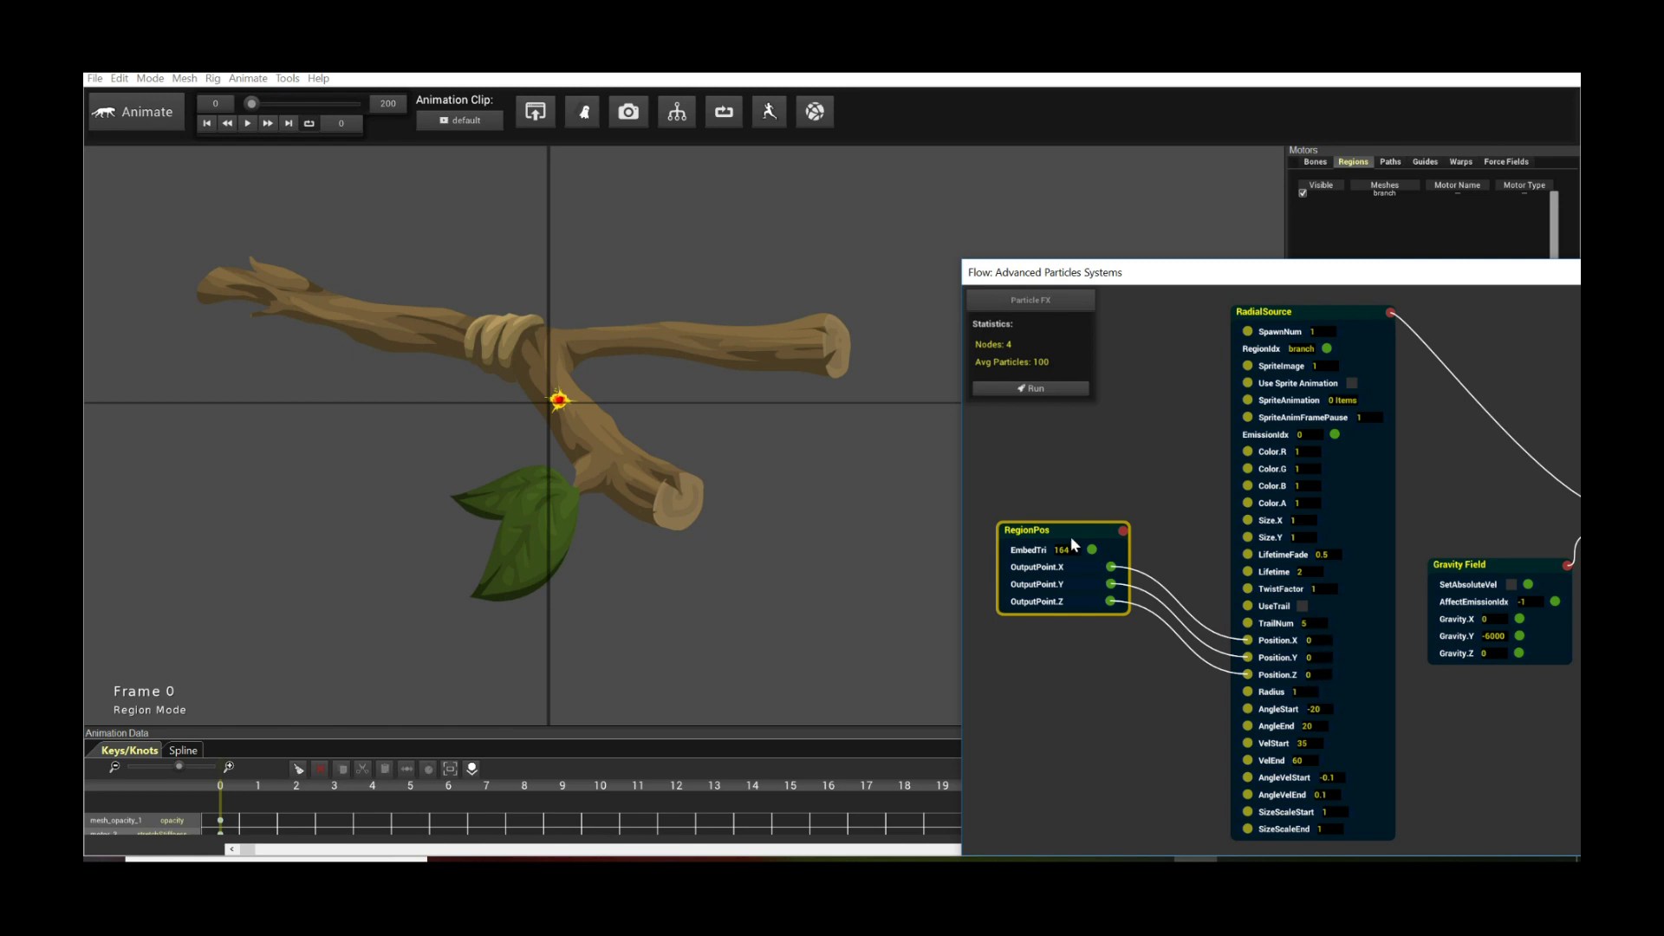
left_click_drag(1049, 525, 1052, 527)
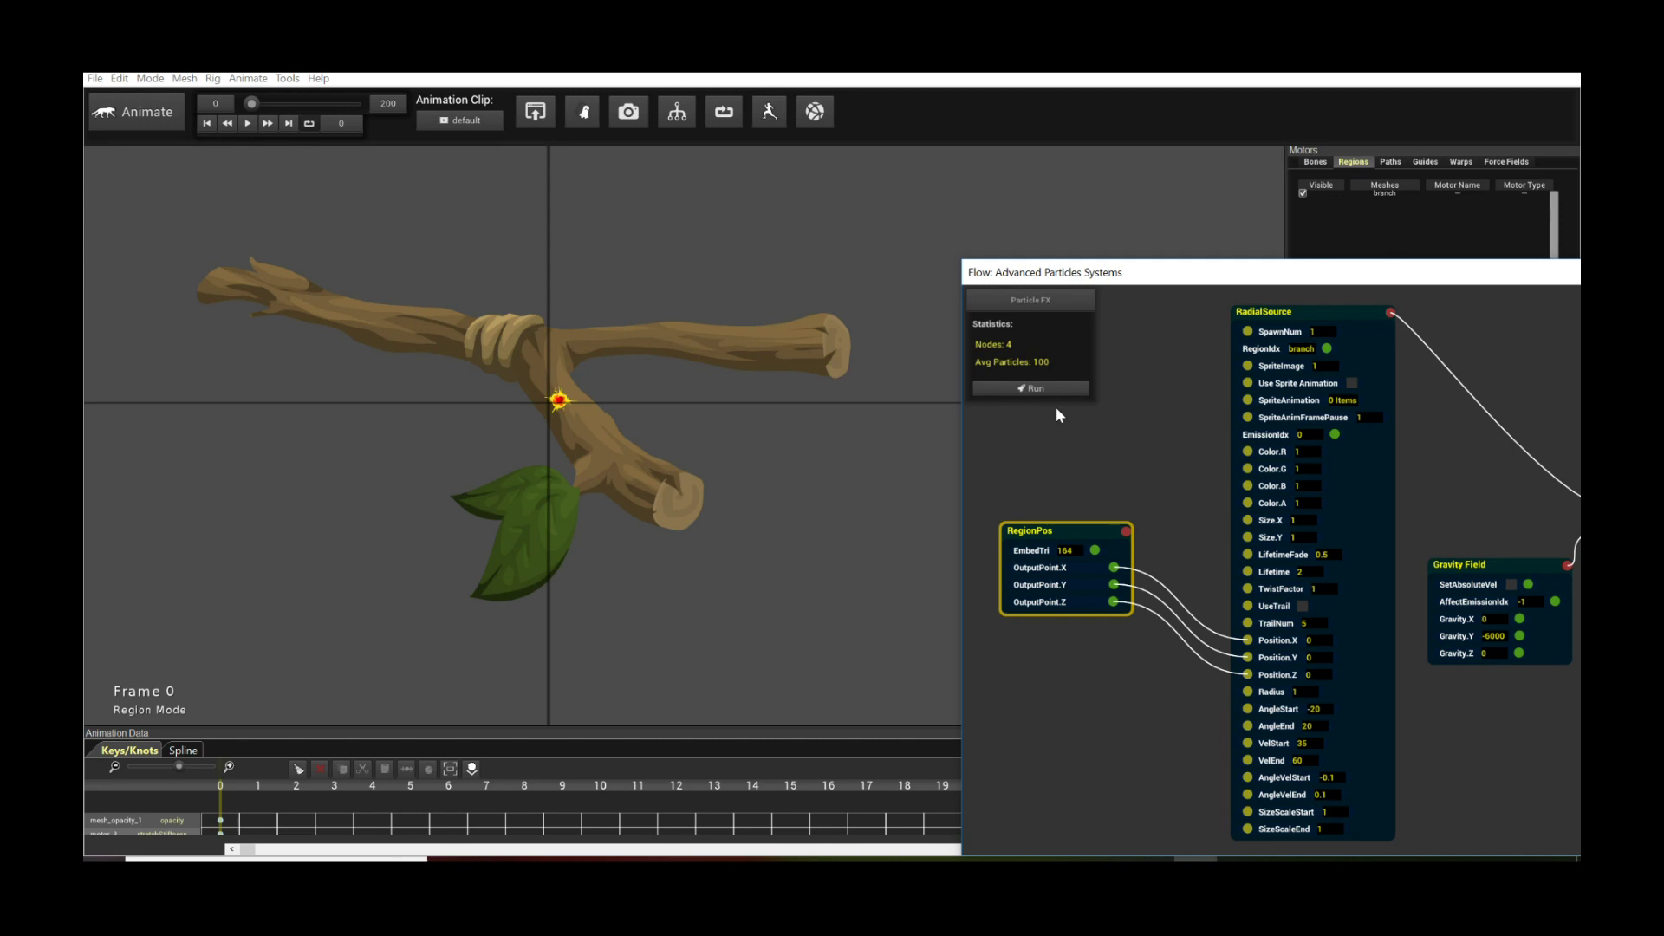
left_click(1044, 388)
Step: Play the particles bursting from the branch tip, then stop at frame 0
left_click(650, 473)
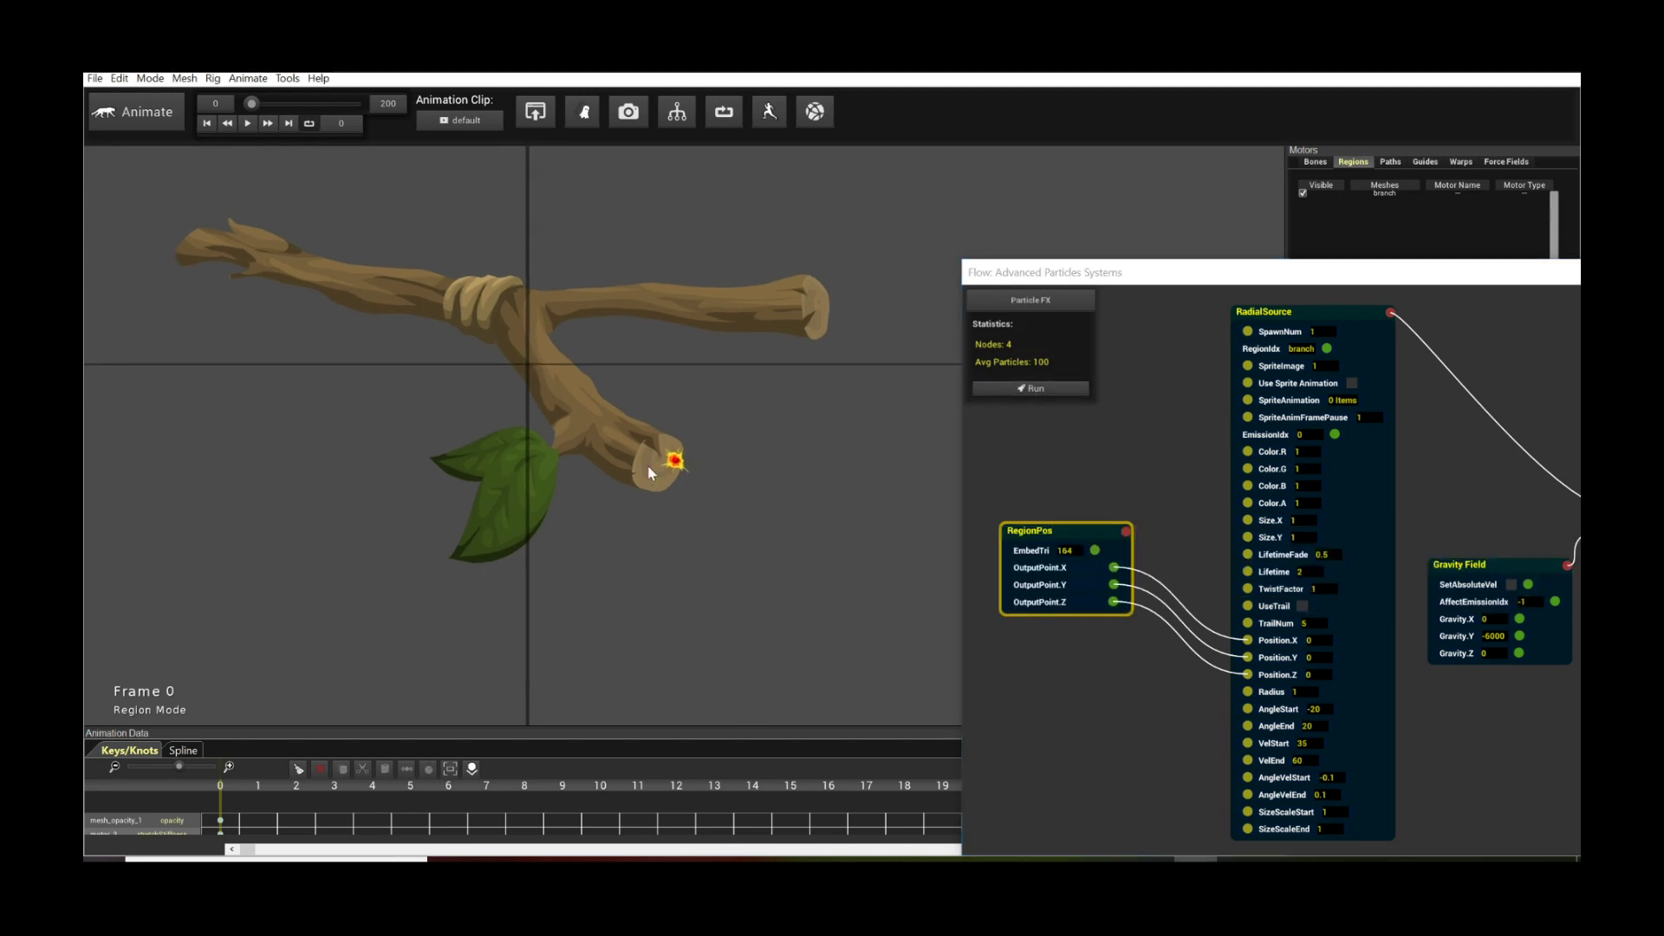
left_click(247, 123)
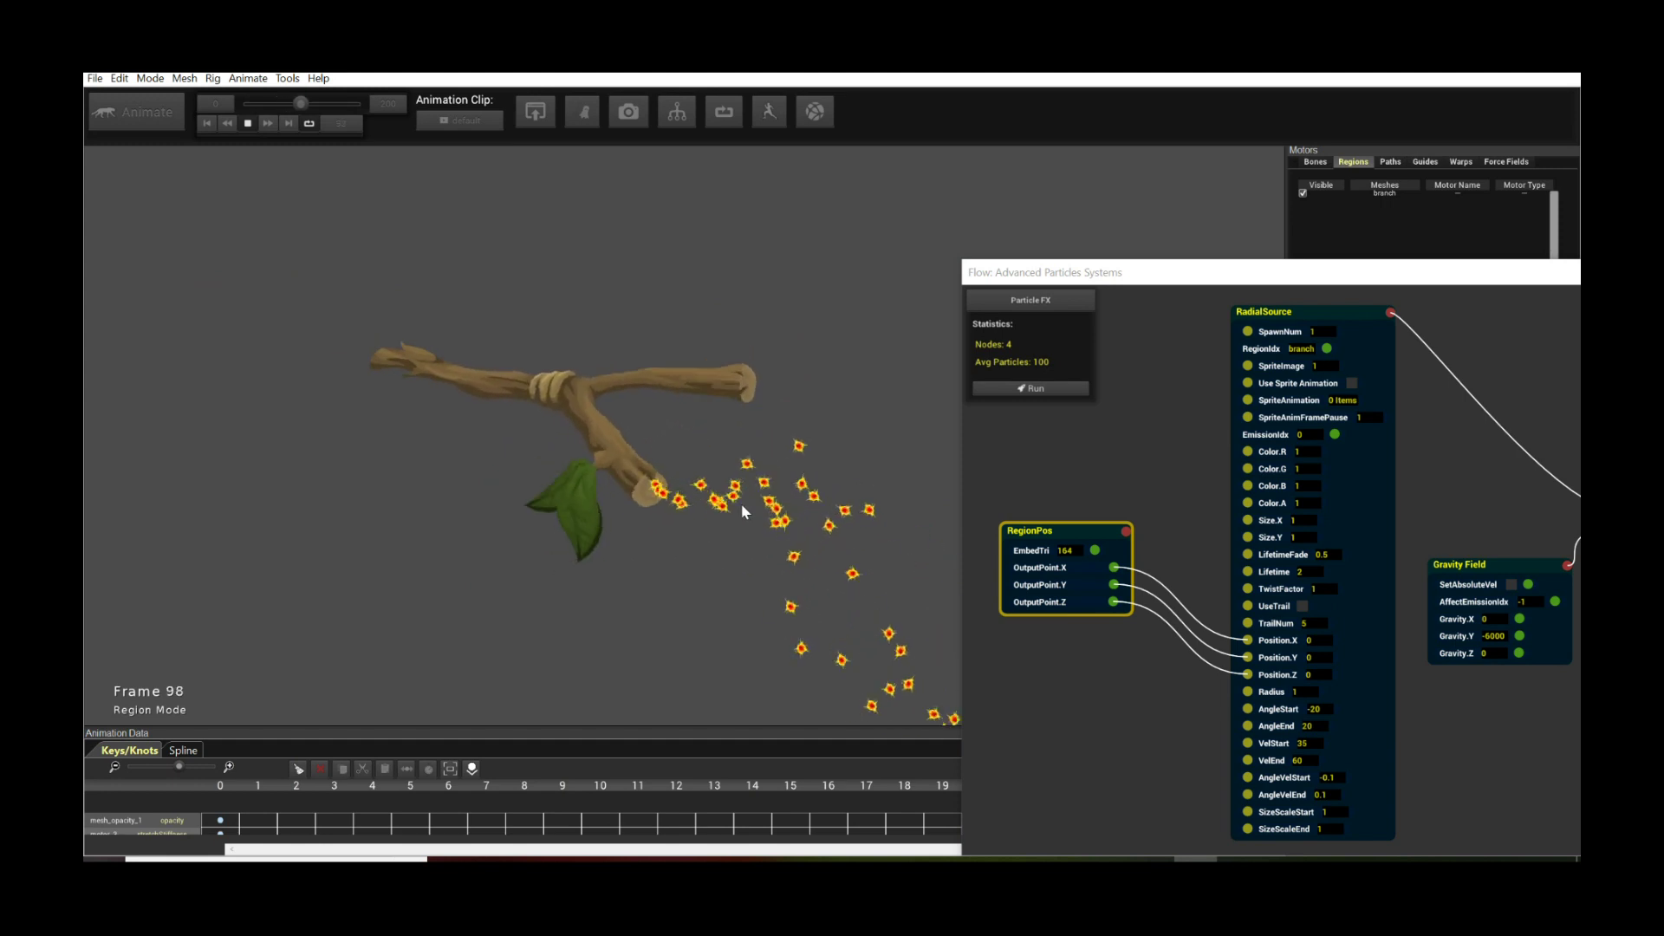
scroll(737, 485, "up", 3)
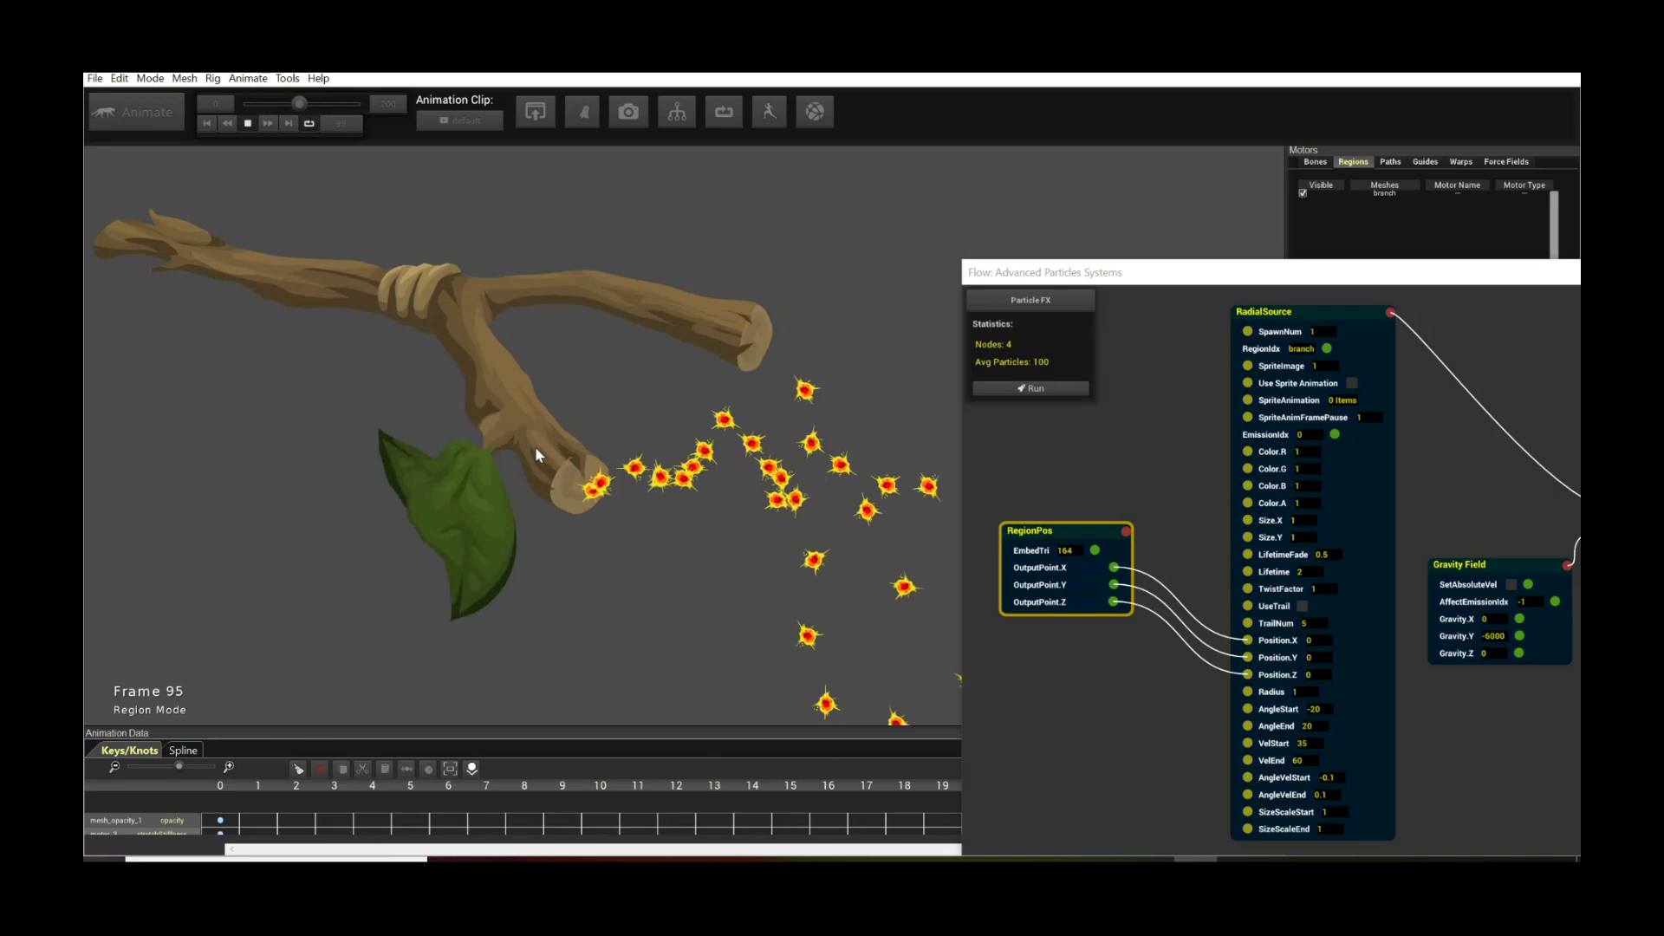
left_click(248, 123)
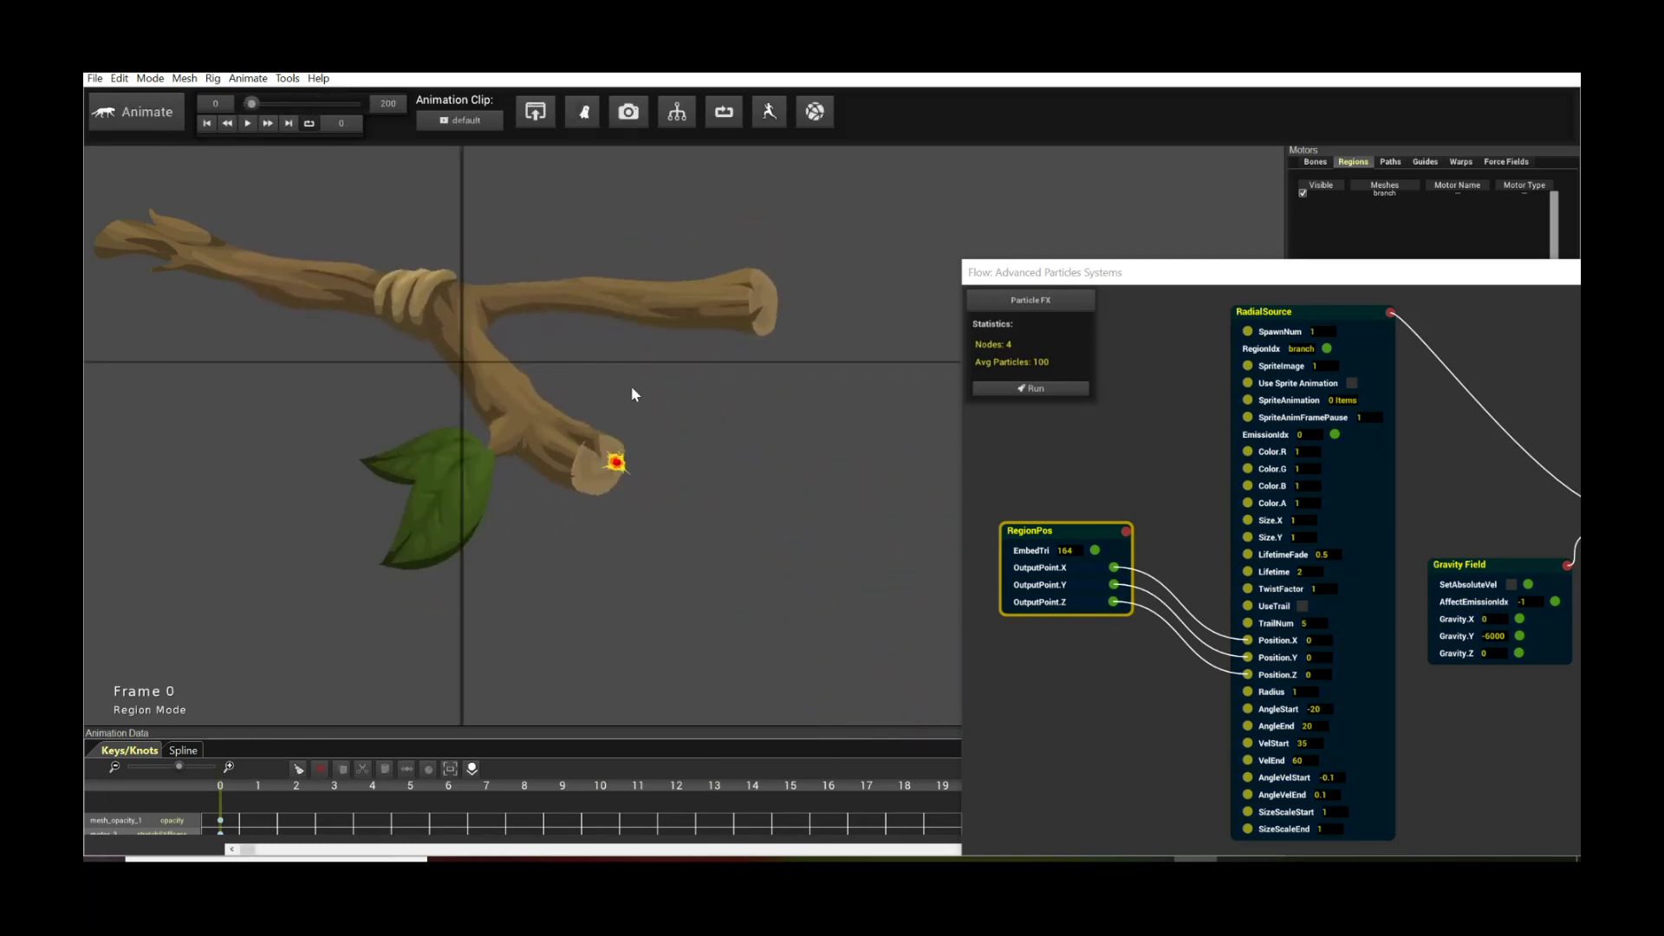
Step: Rearrange the Flow window, ParticleSolver and Gravity Field nodes
left_click_drag(1258, 276, 990, 272)
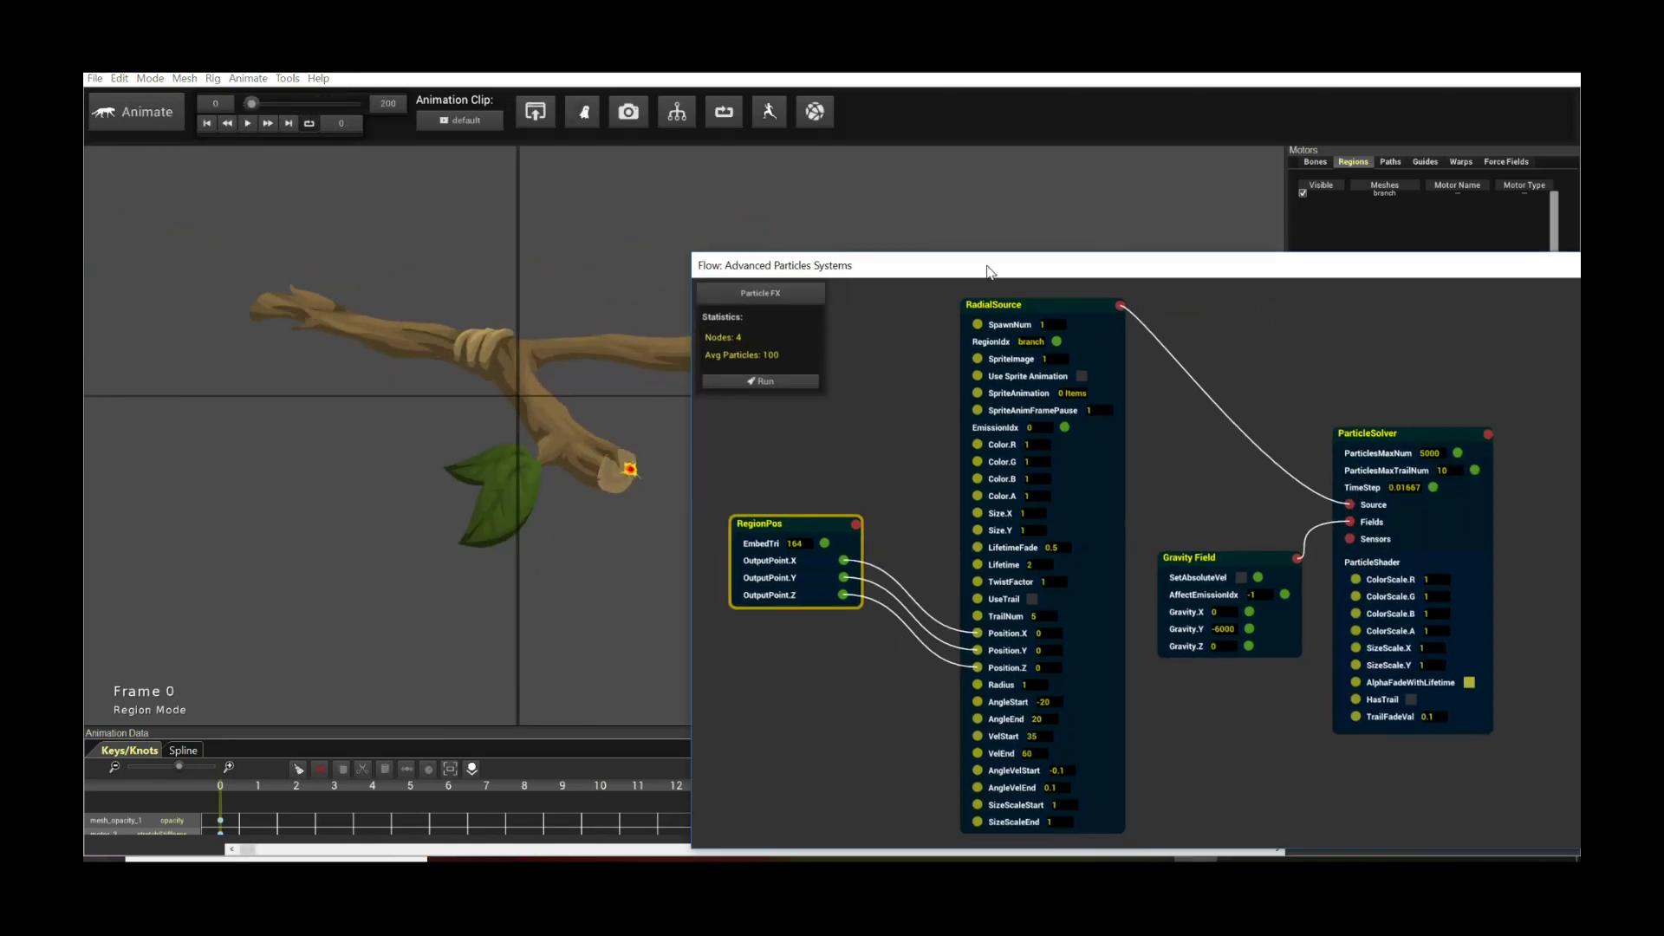
left_click_drag(1359, 436, 1393, 437)
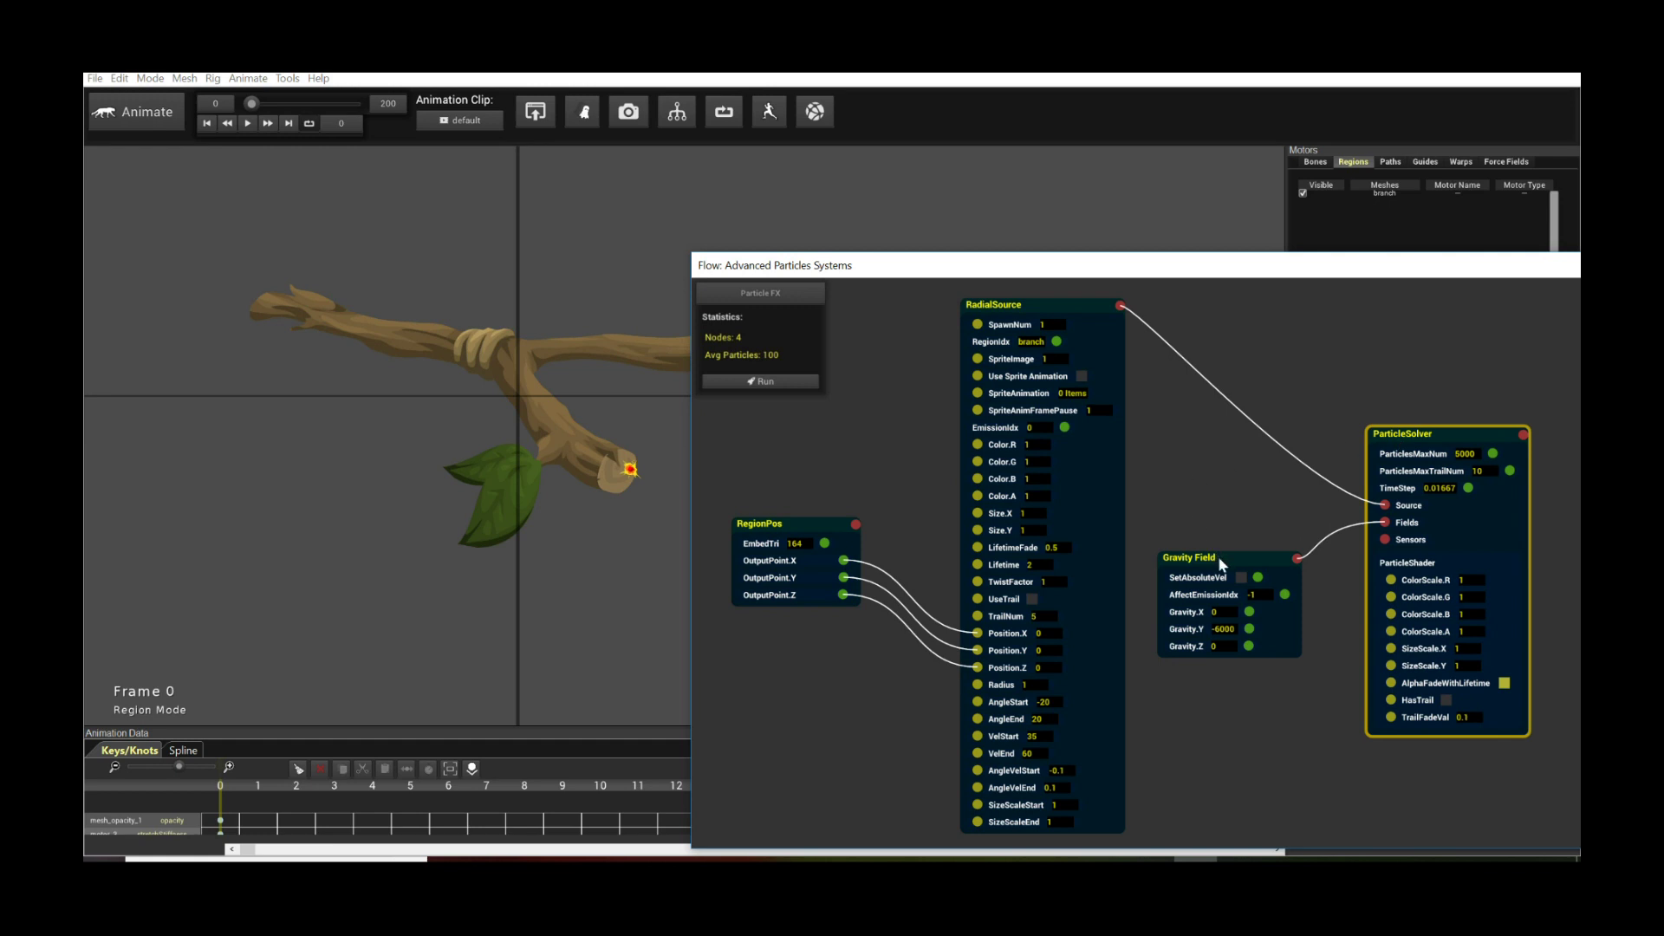
left_click_drag(1219, 562, 1230, 578)
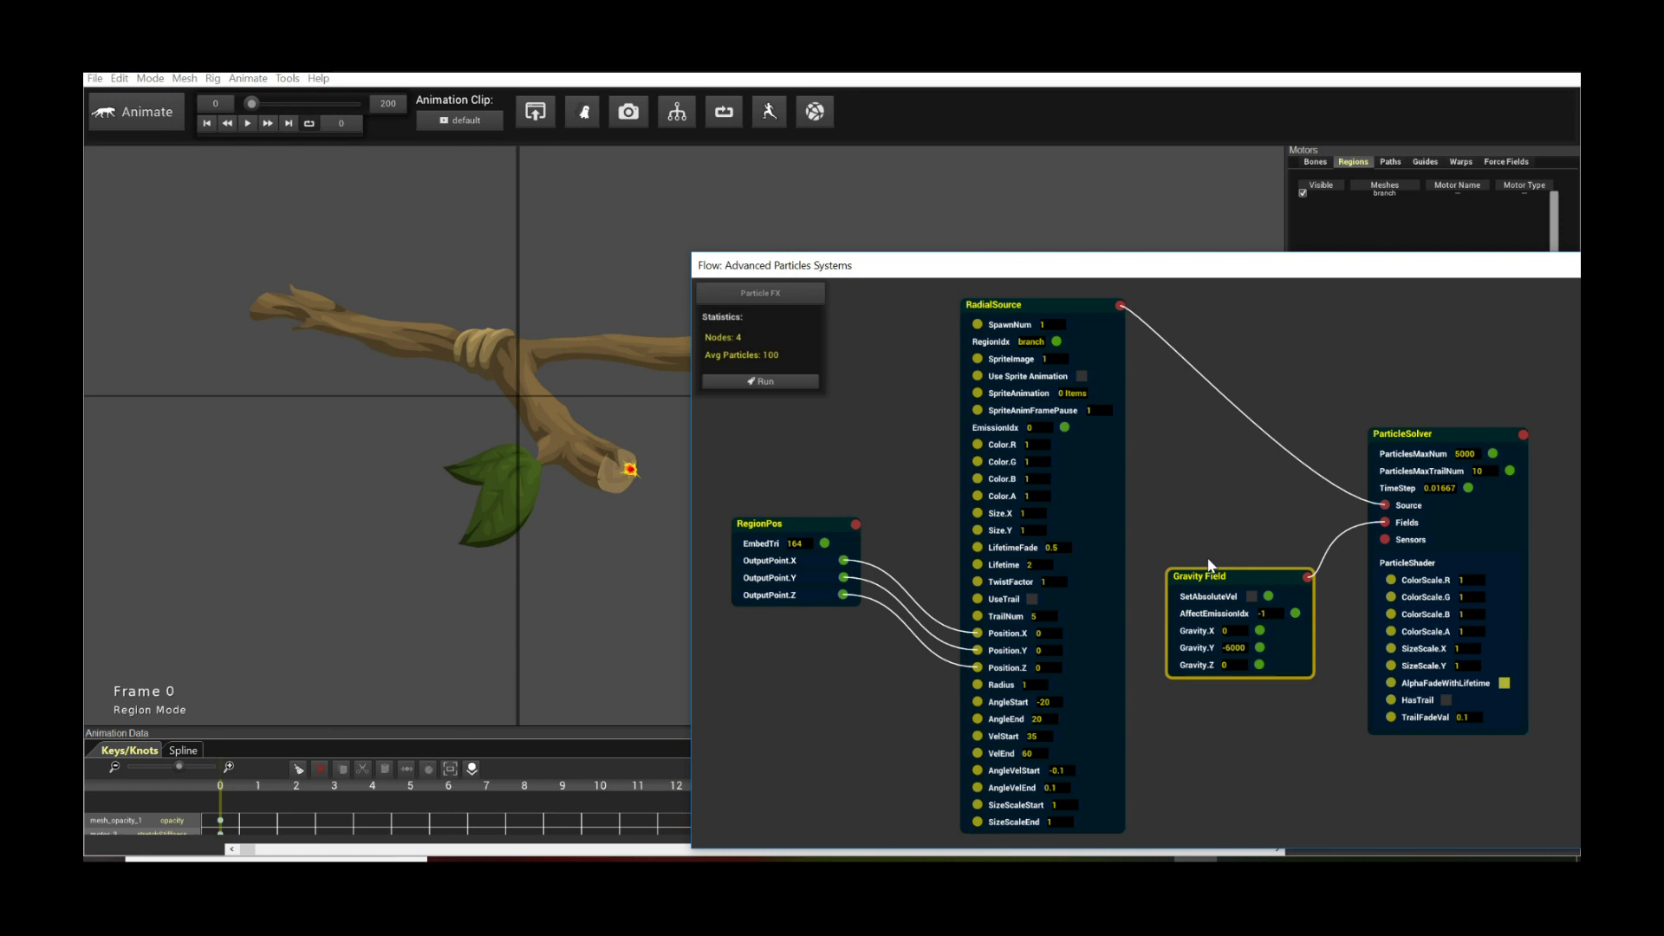
Step: Enable Use Sprite Animation on RadialSource and open the Sprite Image Manager for SpriteAnimation
left_click(1081, 377)
left_click_drag(883, 265, 934, 273)
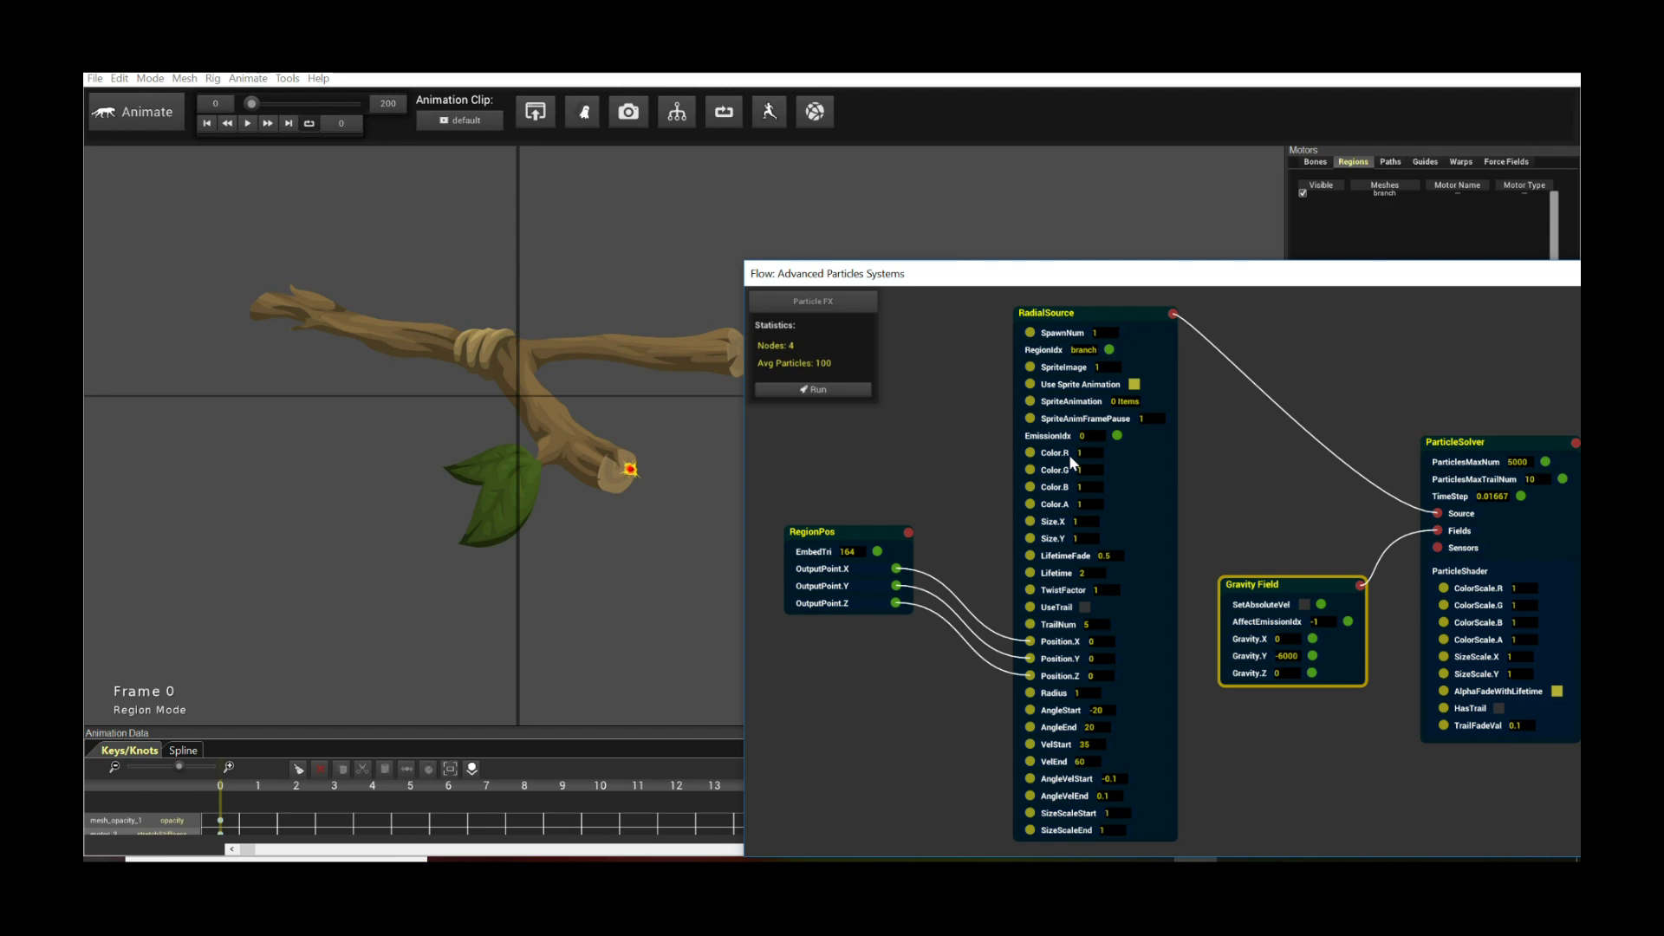
left_click(1134, 385)
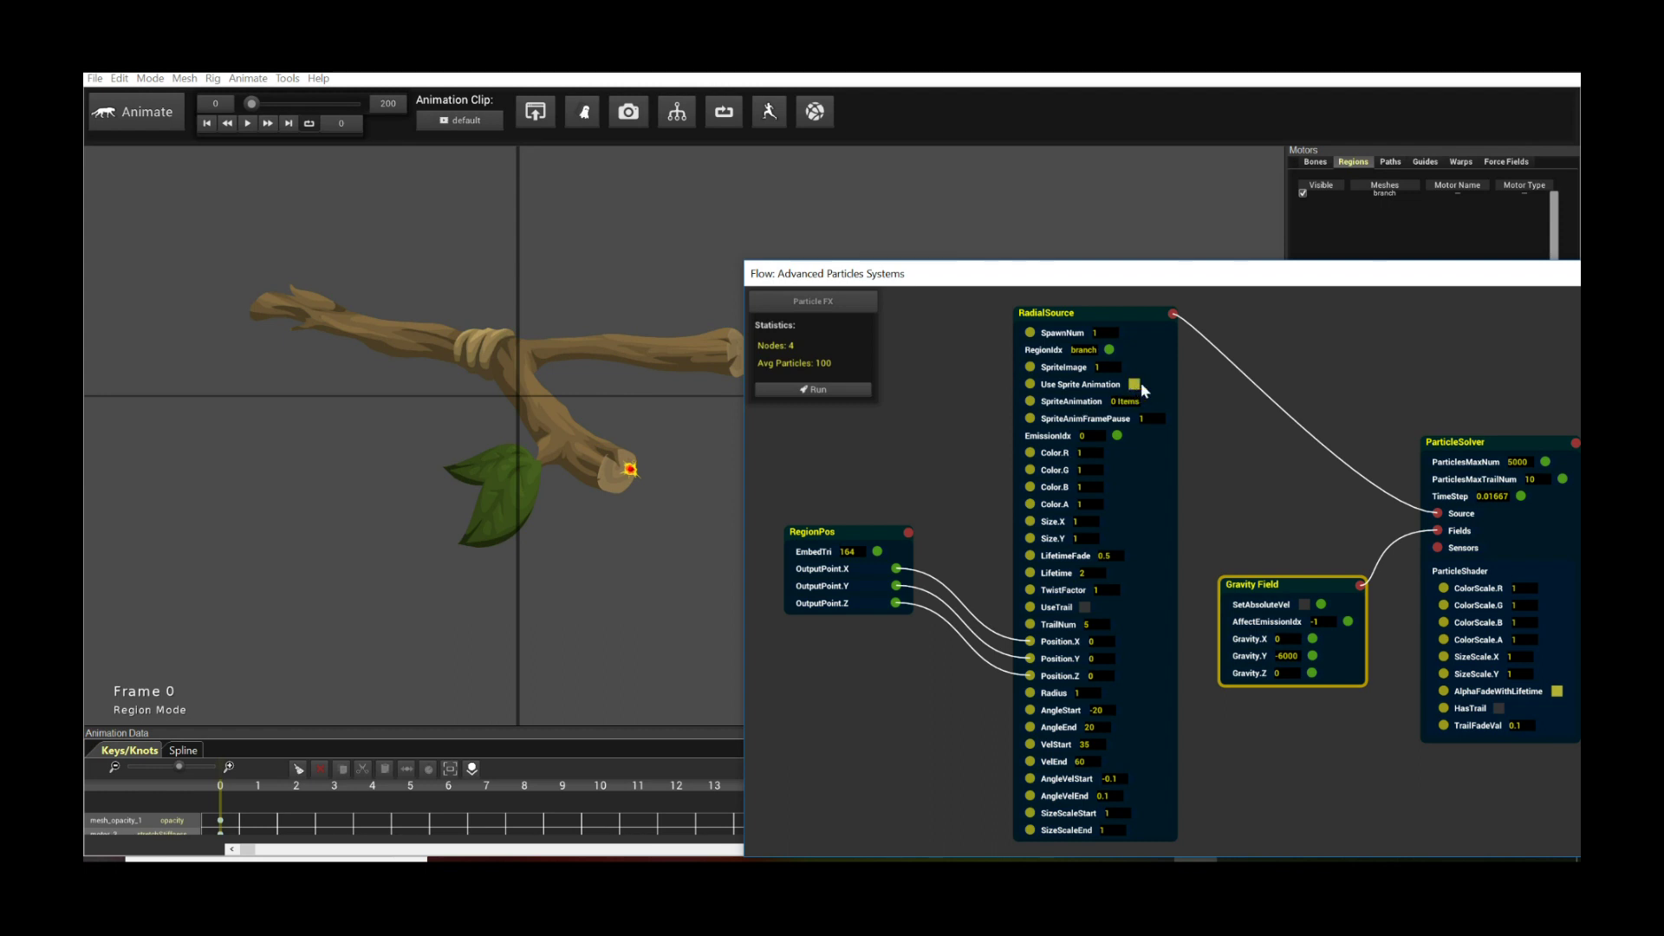
left_click(1128, 403)
left_click(1119, 402)
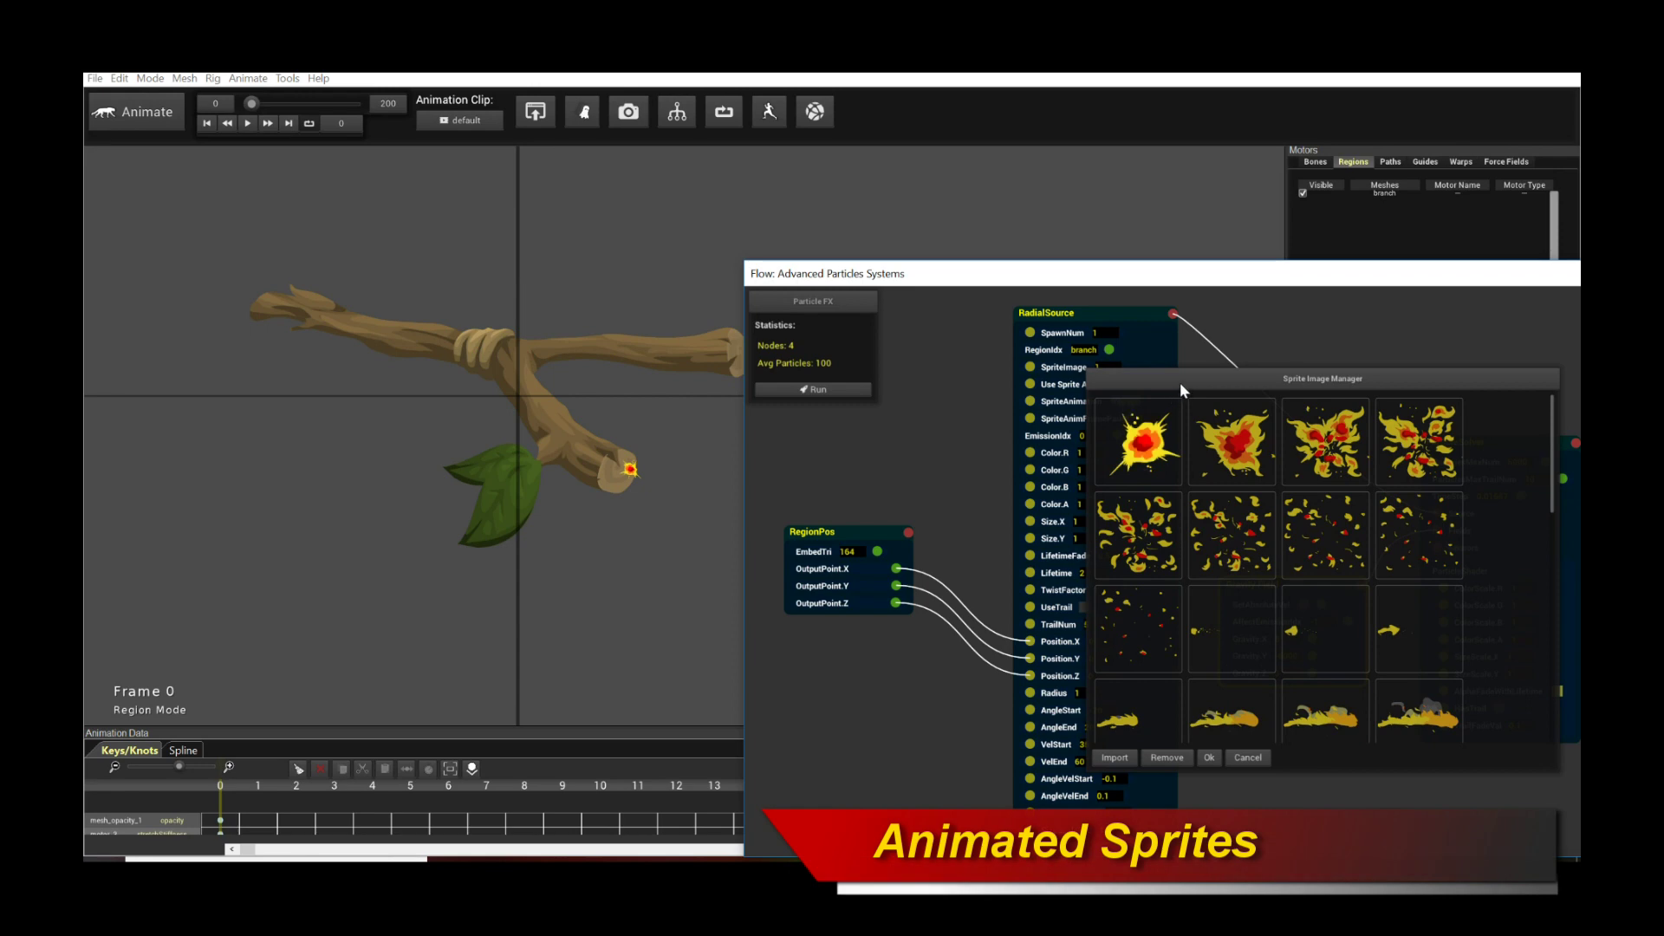
Step: Add fire sprite frames 1 through 9 to SpriteAnimation and confirm with Ok
left_click_drag(1183, 390, 1028, 388)
left_click(984, 438)
left_click(1078, 438)
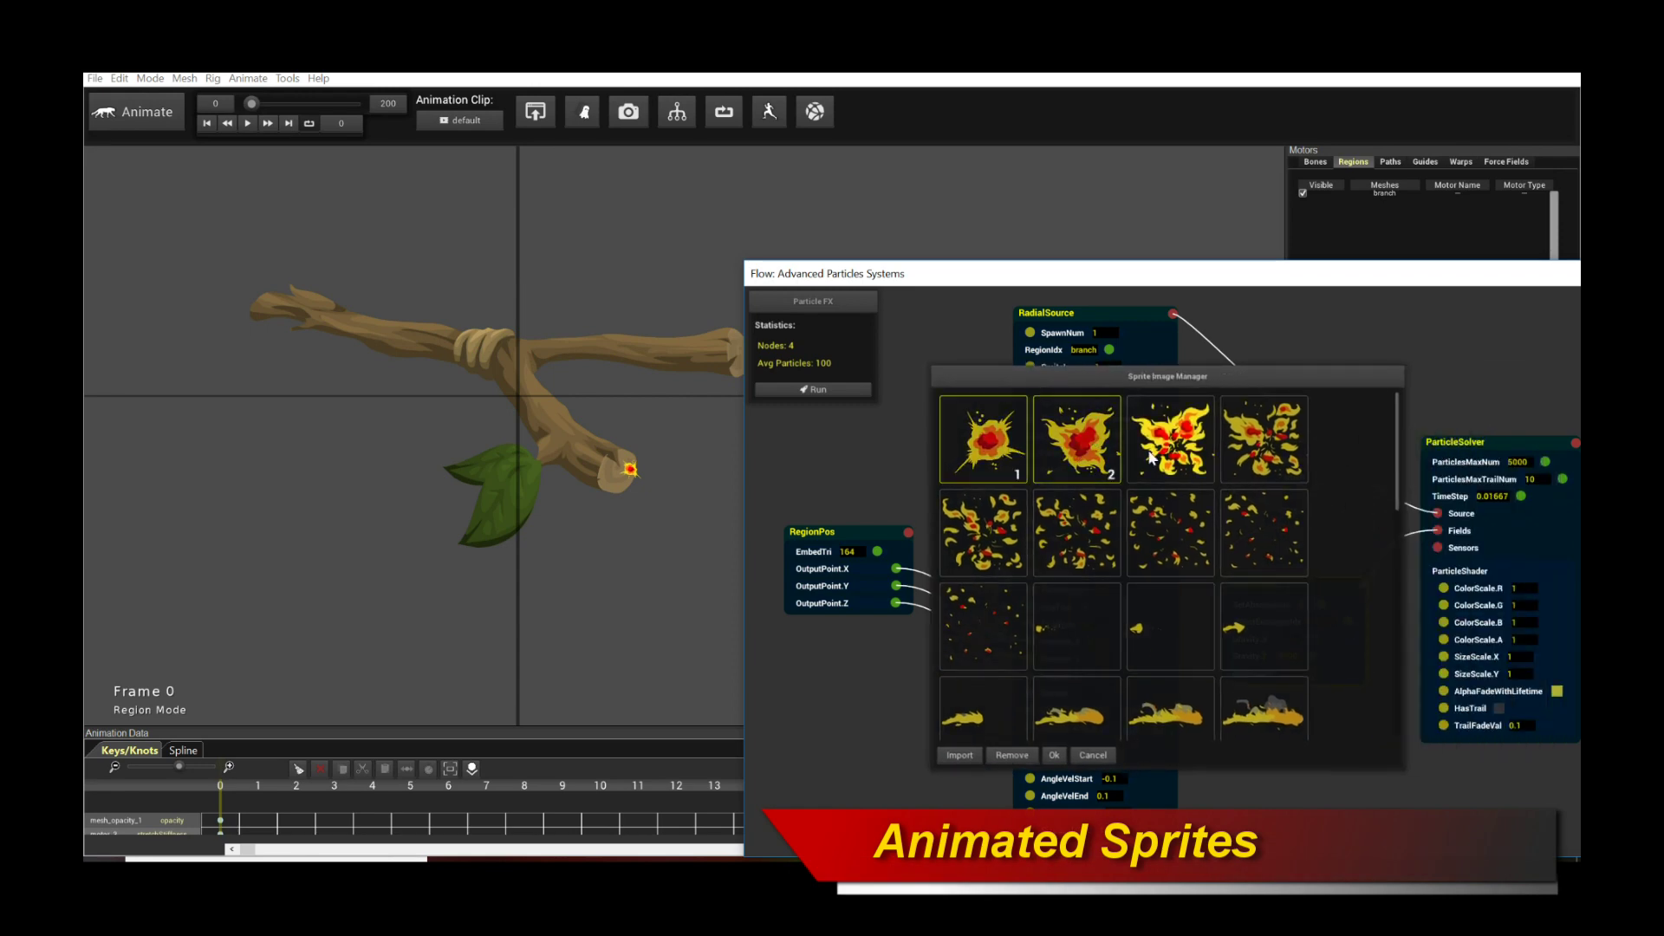
left_click(1151, 457)
left_click(1264, 438)
left_click(984, 532)
left_click(1078, 532)
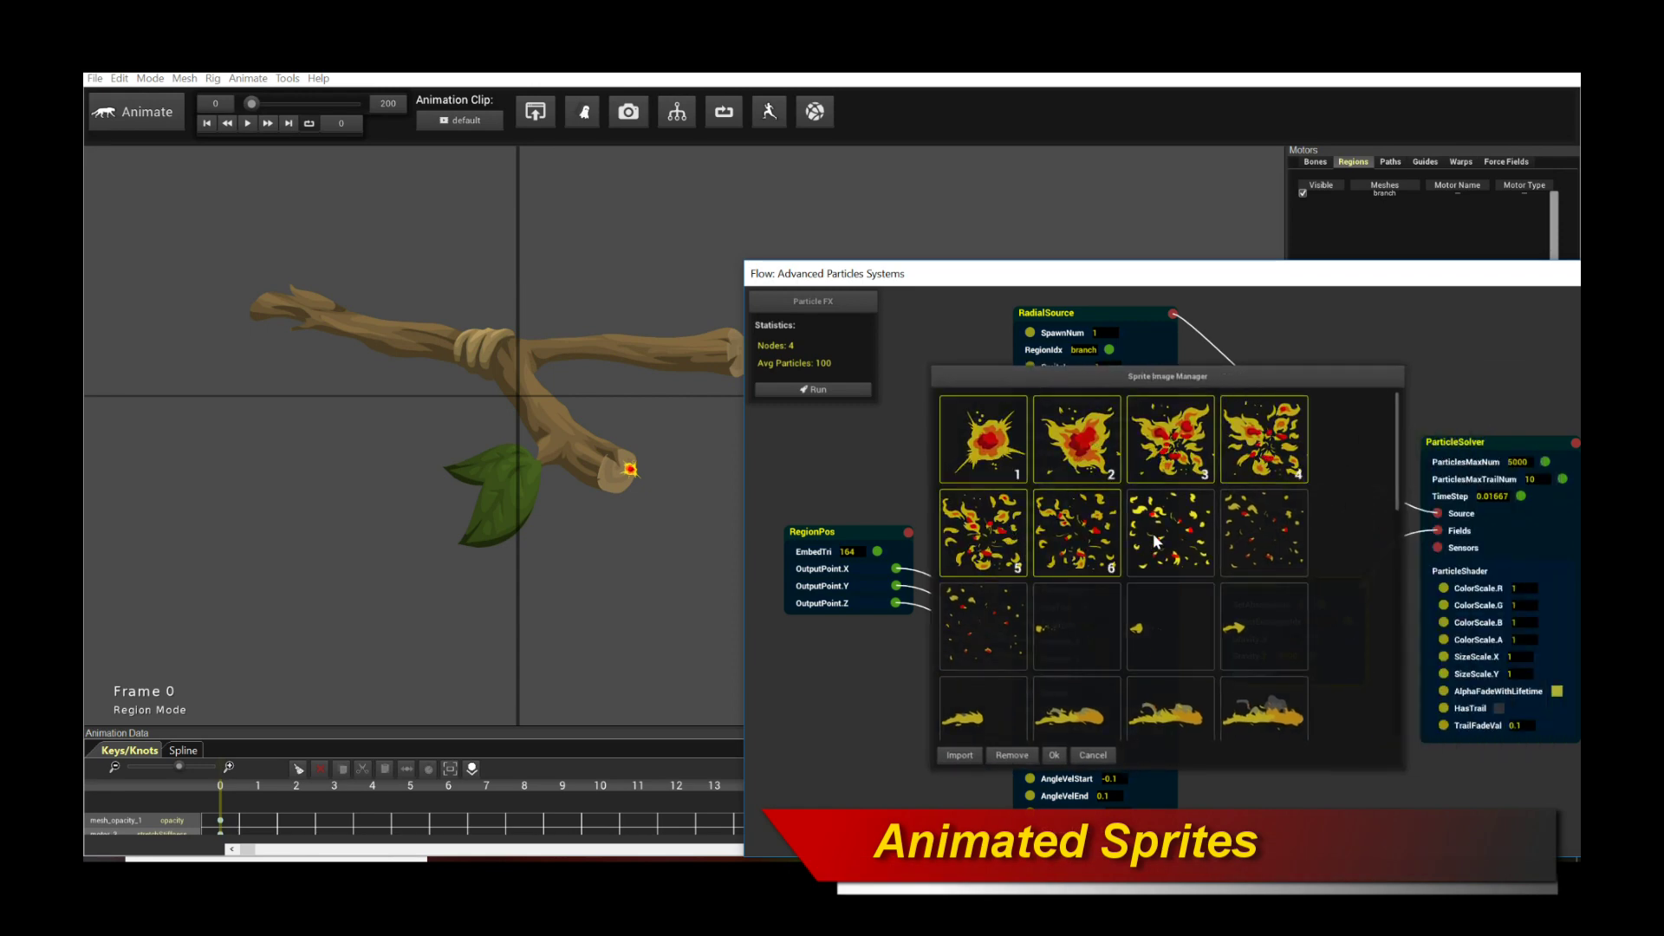
left_click(1156, 542)
left_click(1274, 541)
left_click(978, 650)
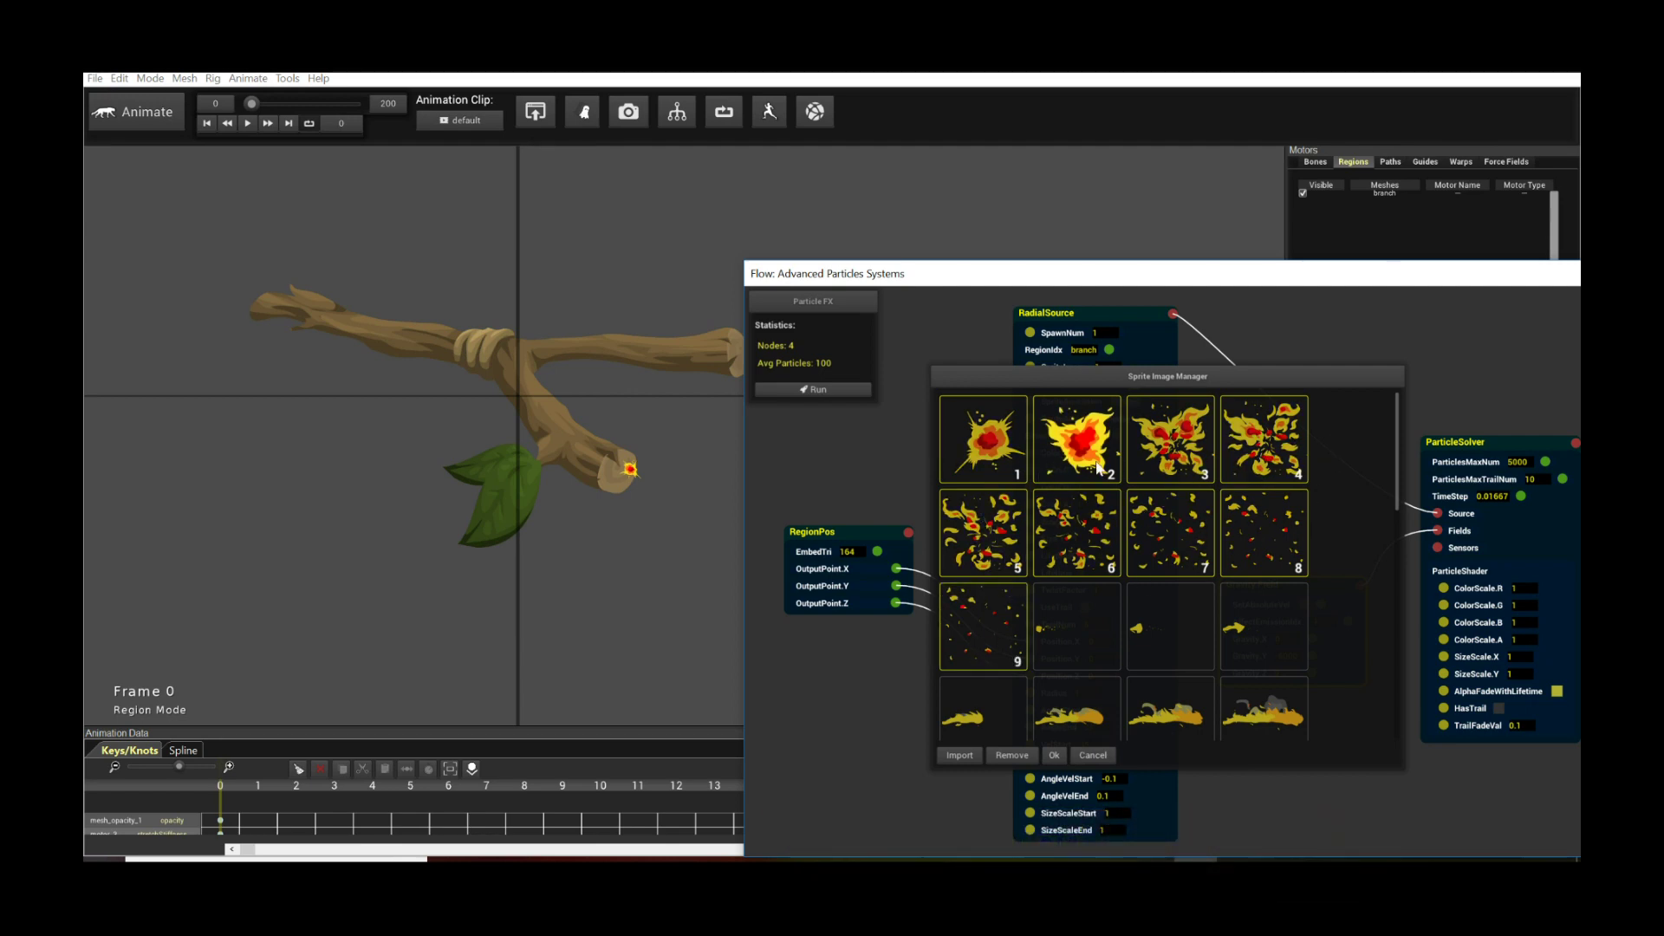
left_click(1056, 754)
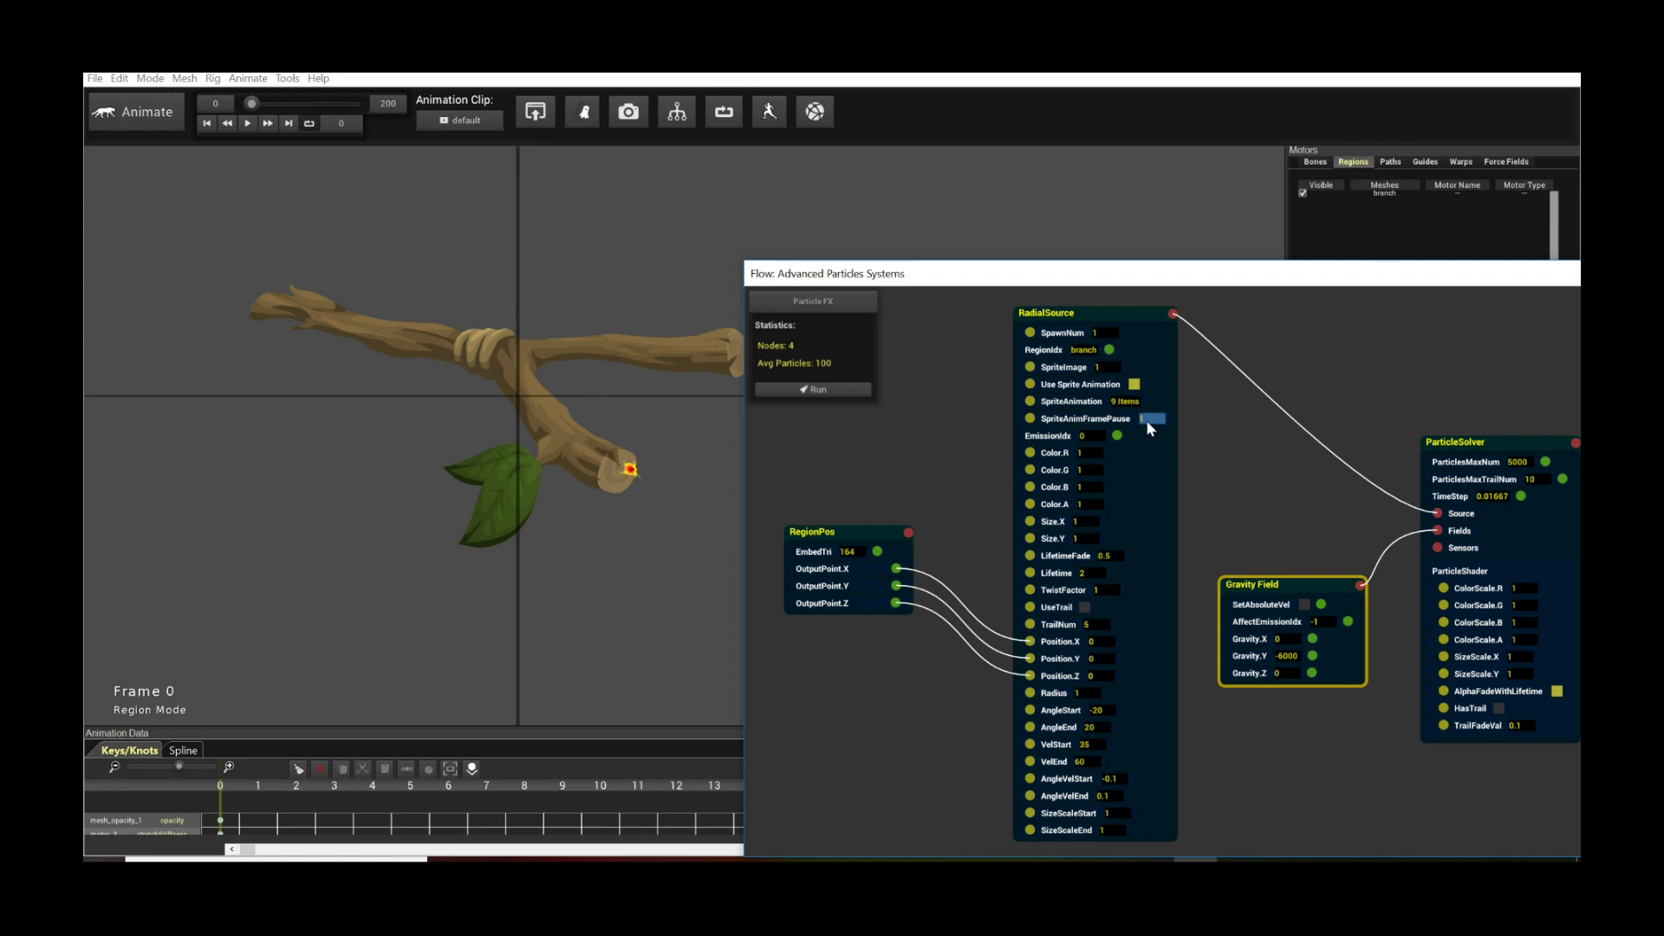
Step: Set SpriteAnimFramePause to 2, recompute, and preview the sprite particles
left_click(1146, 419)
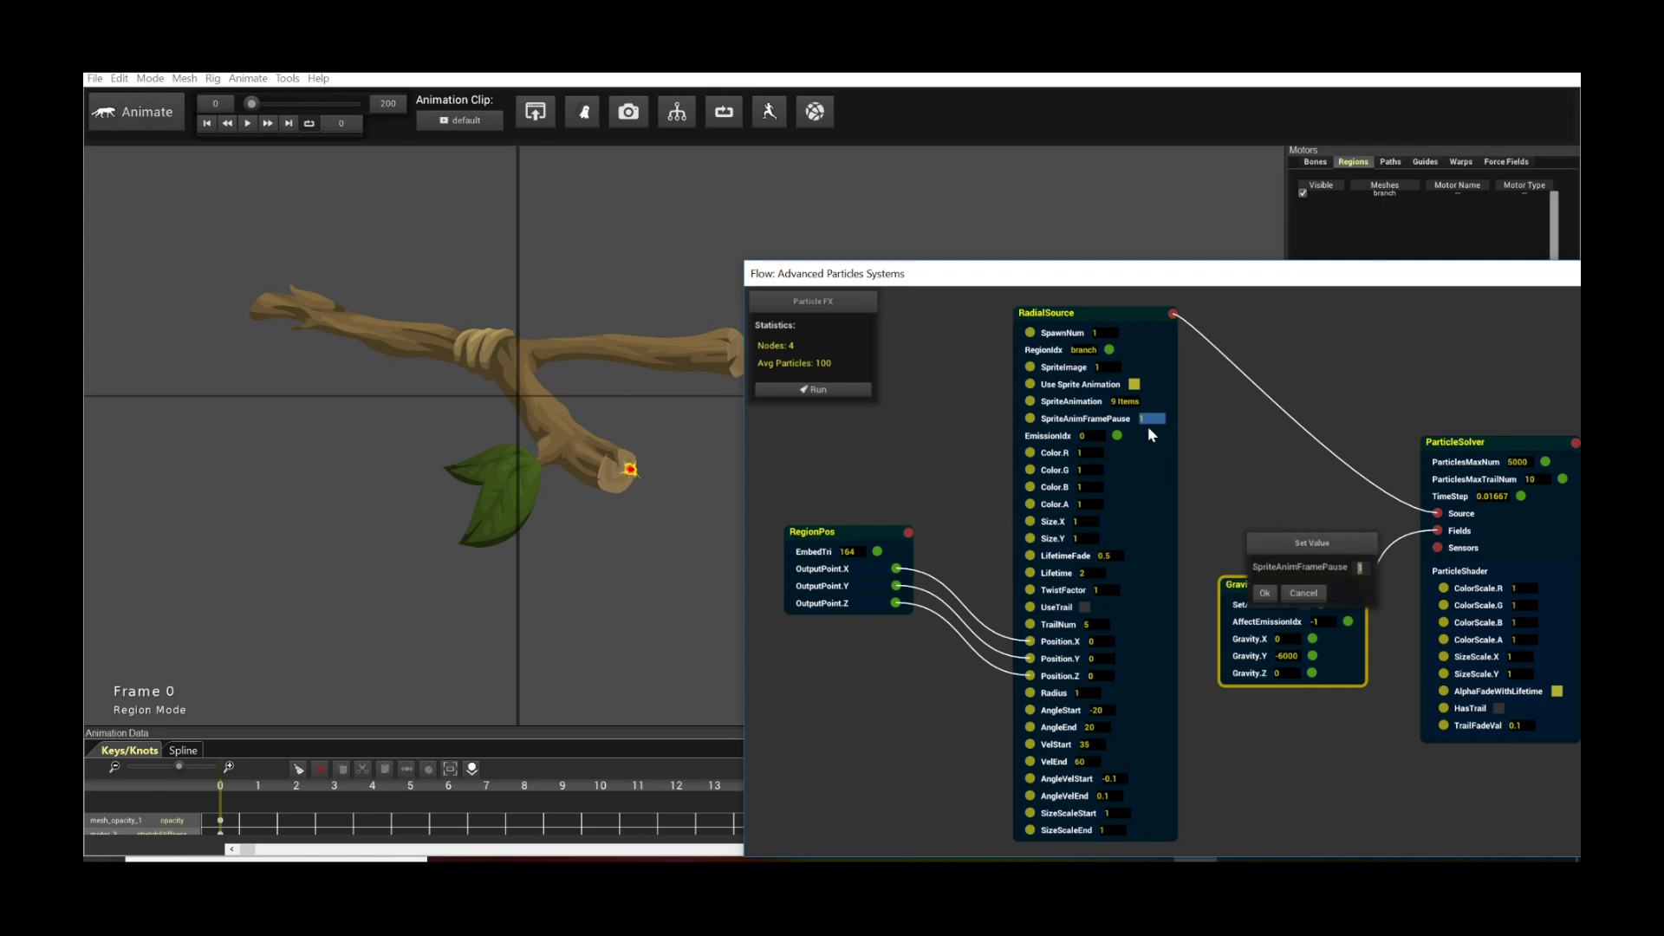
type("2")
left_click(1266, 594)
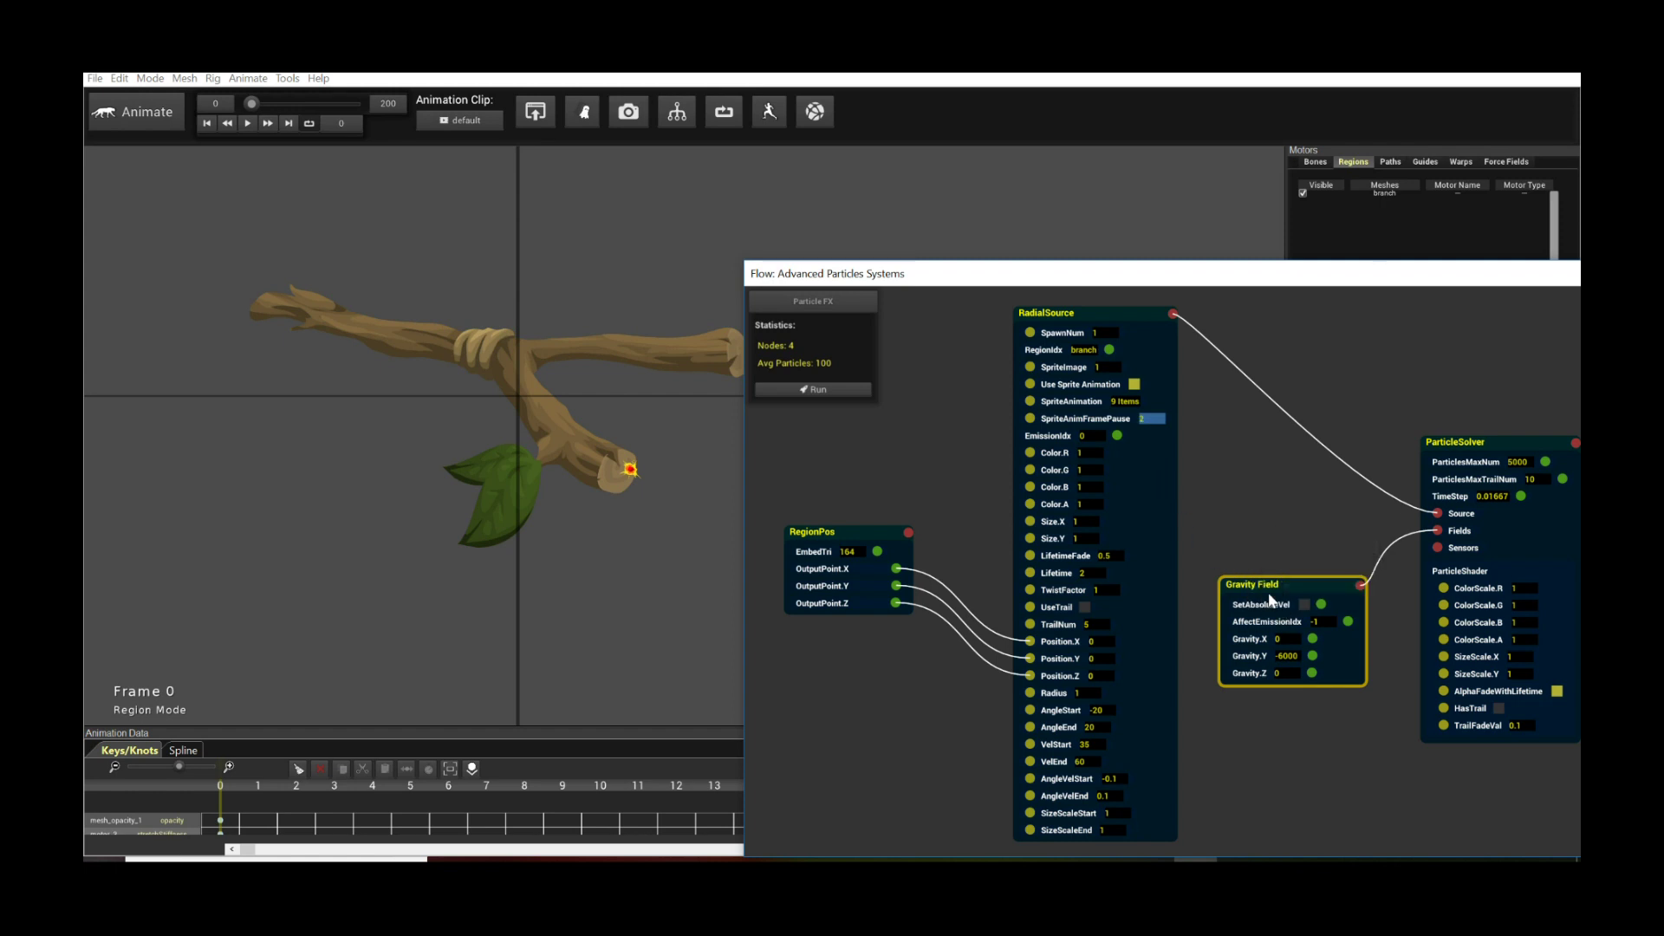
left_click(835, 392)
left_click_drag(895, 275, 1100, 284)
left_click(251, 124)
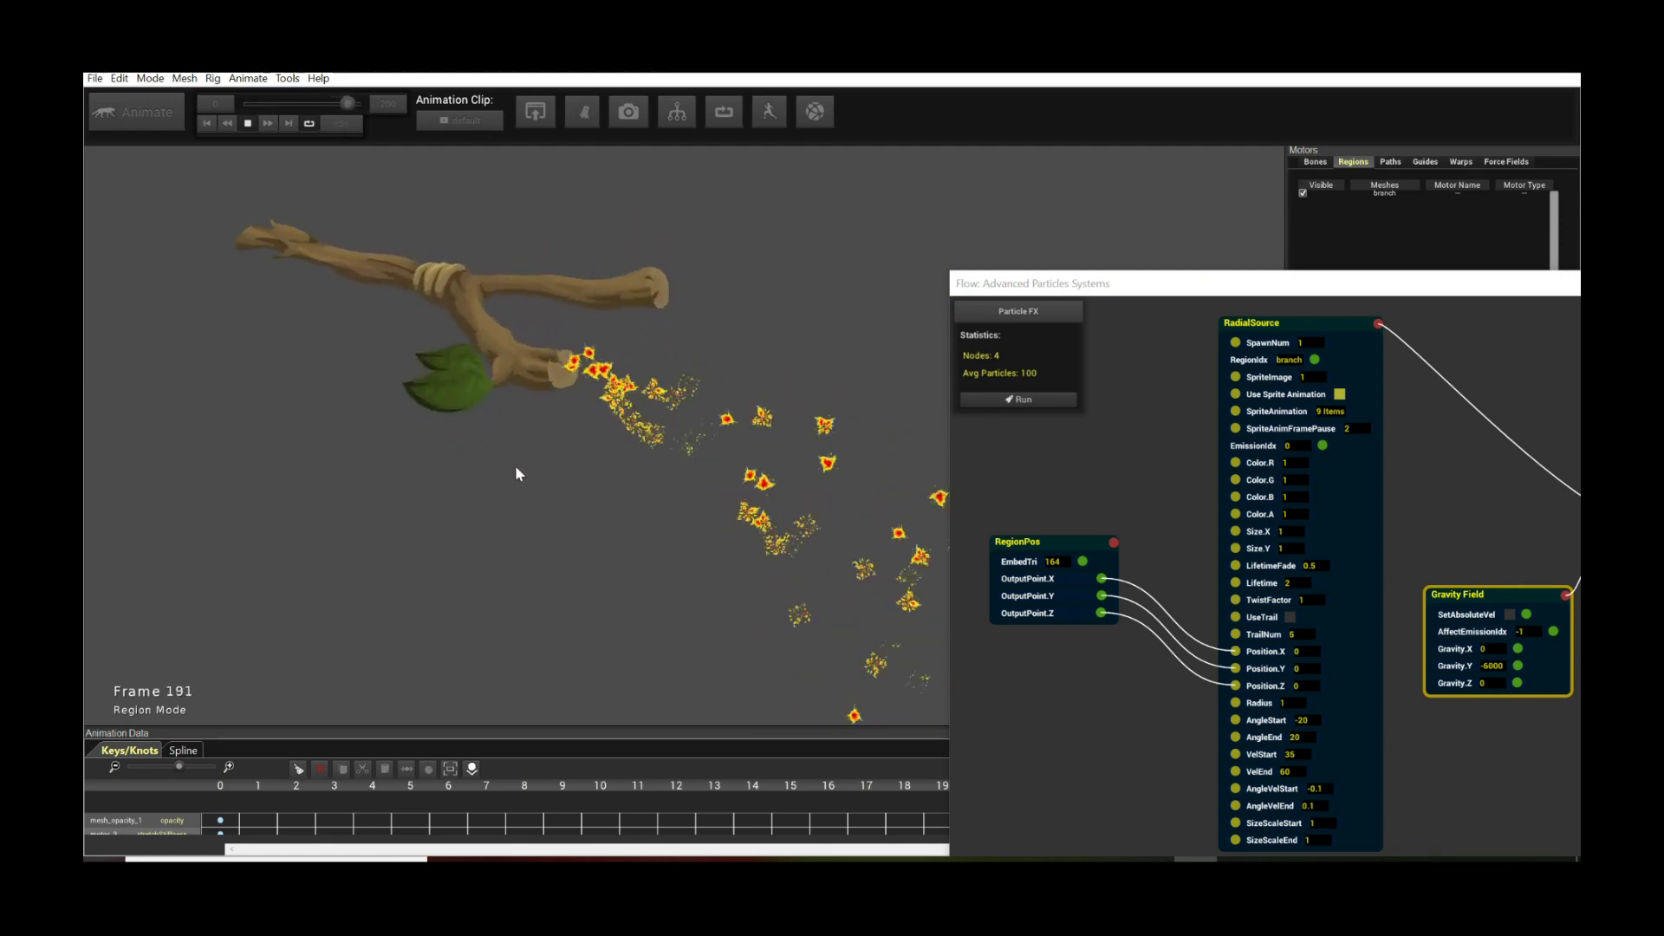
key("space")
Step: Try frame pauses of 3 and then 1, recomputing and previewing each
left_click(1346, 429)
type("3")
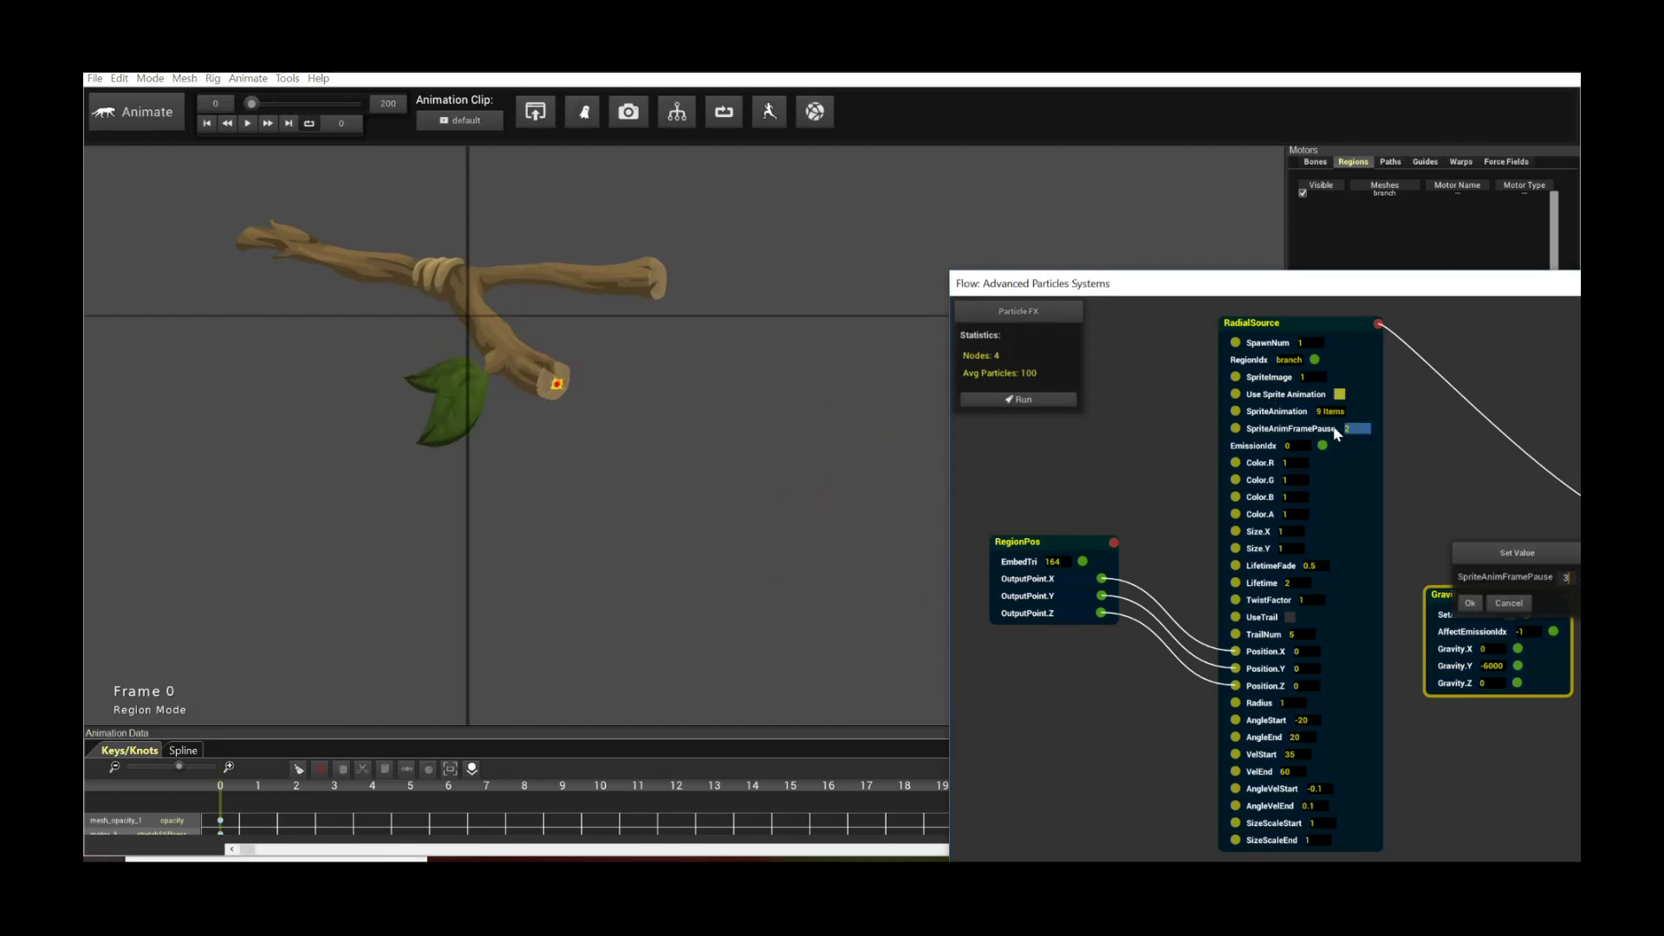
key("Return")
left_click(1017, 400)
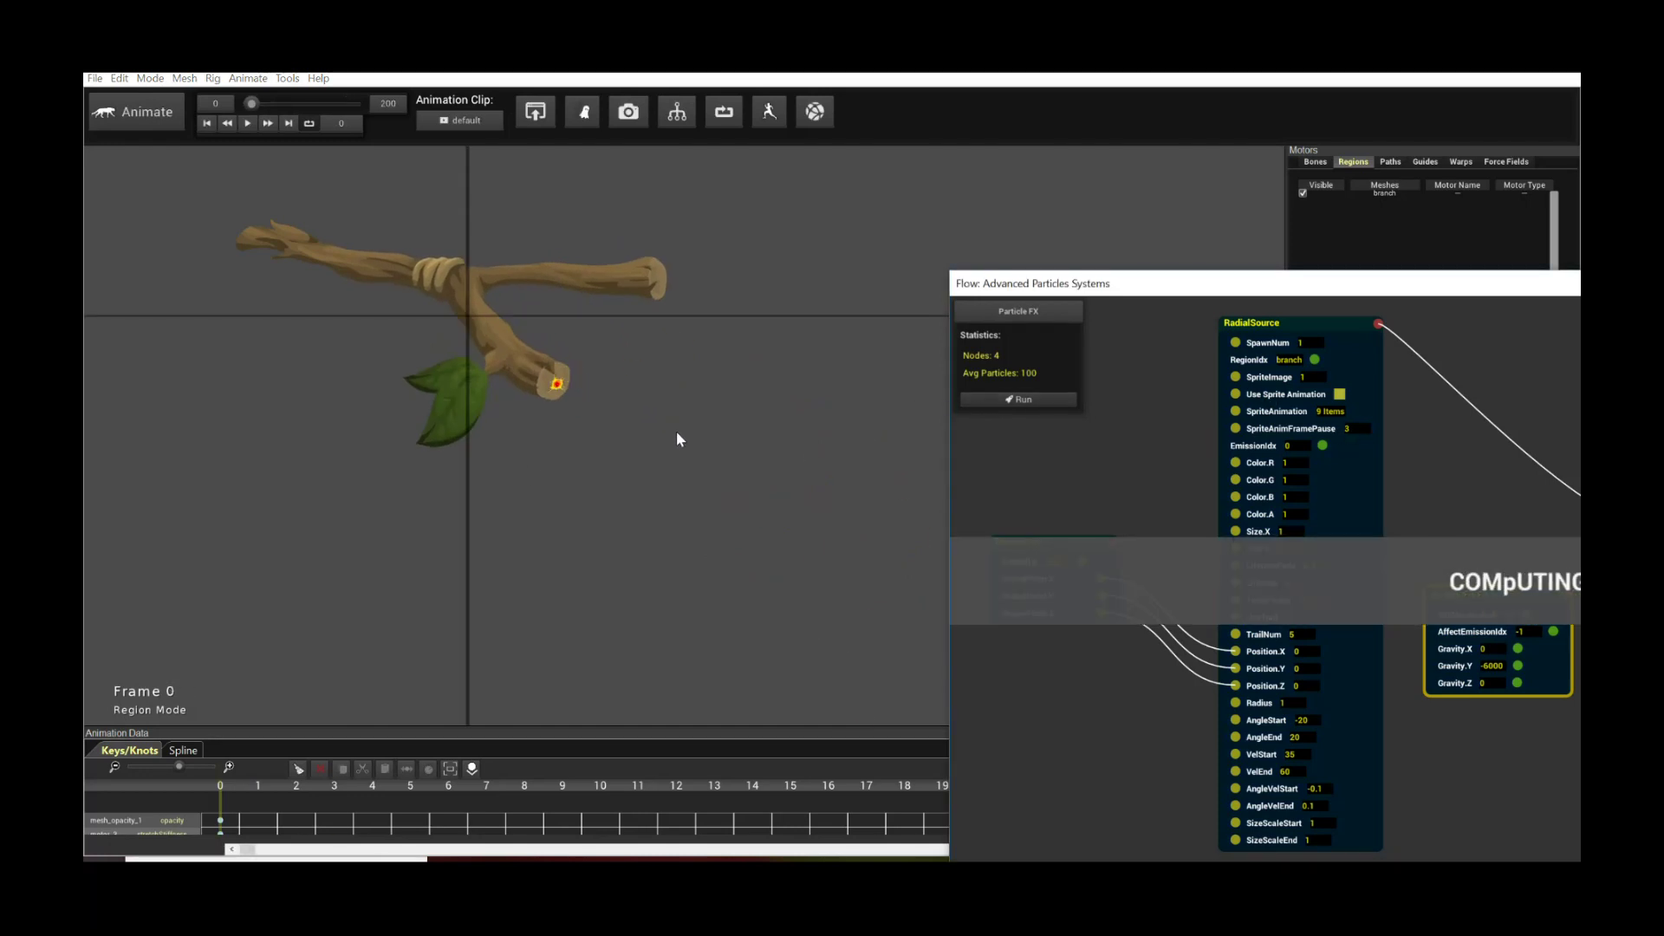
key("space")
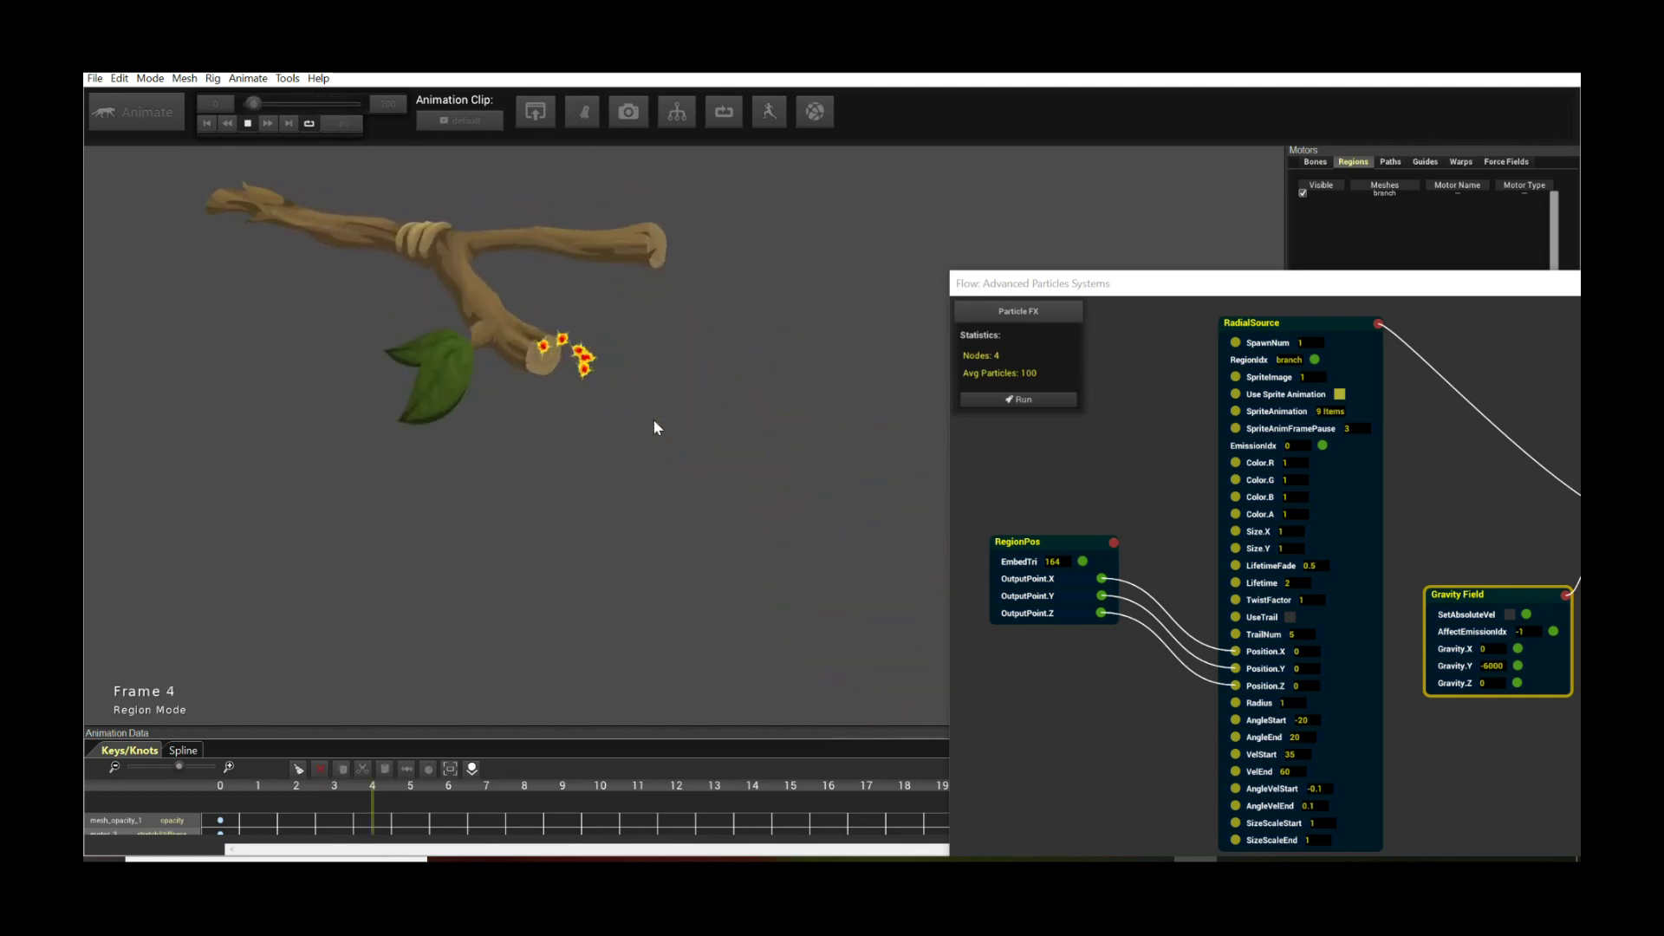
key("space")
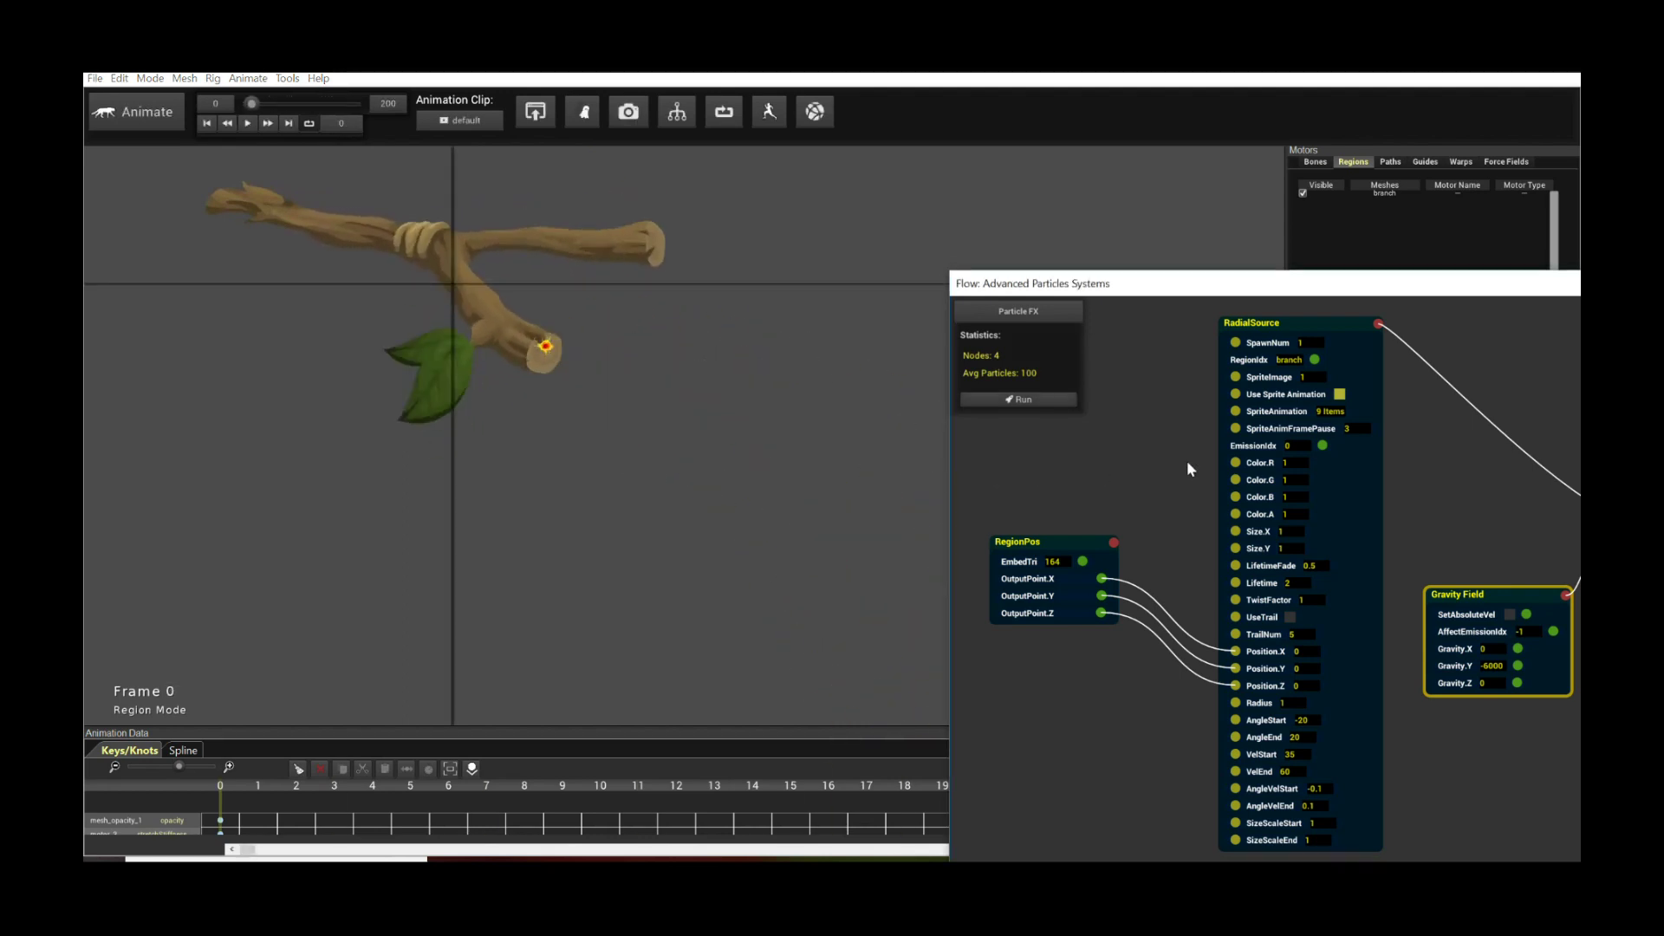
left_click(1357, 428)
key("Return")
left_click(1005, 399)
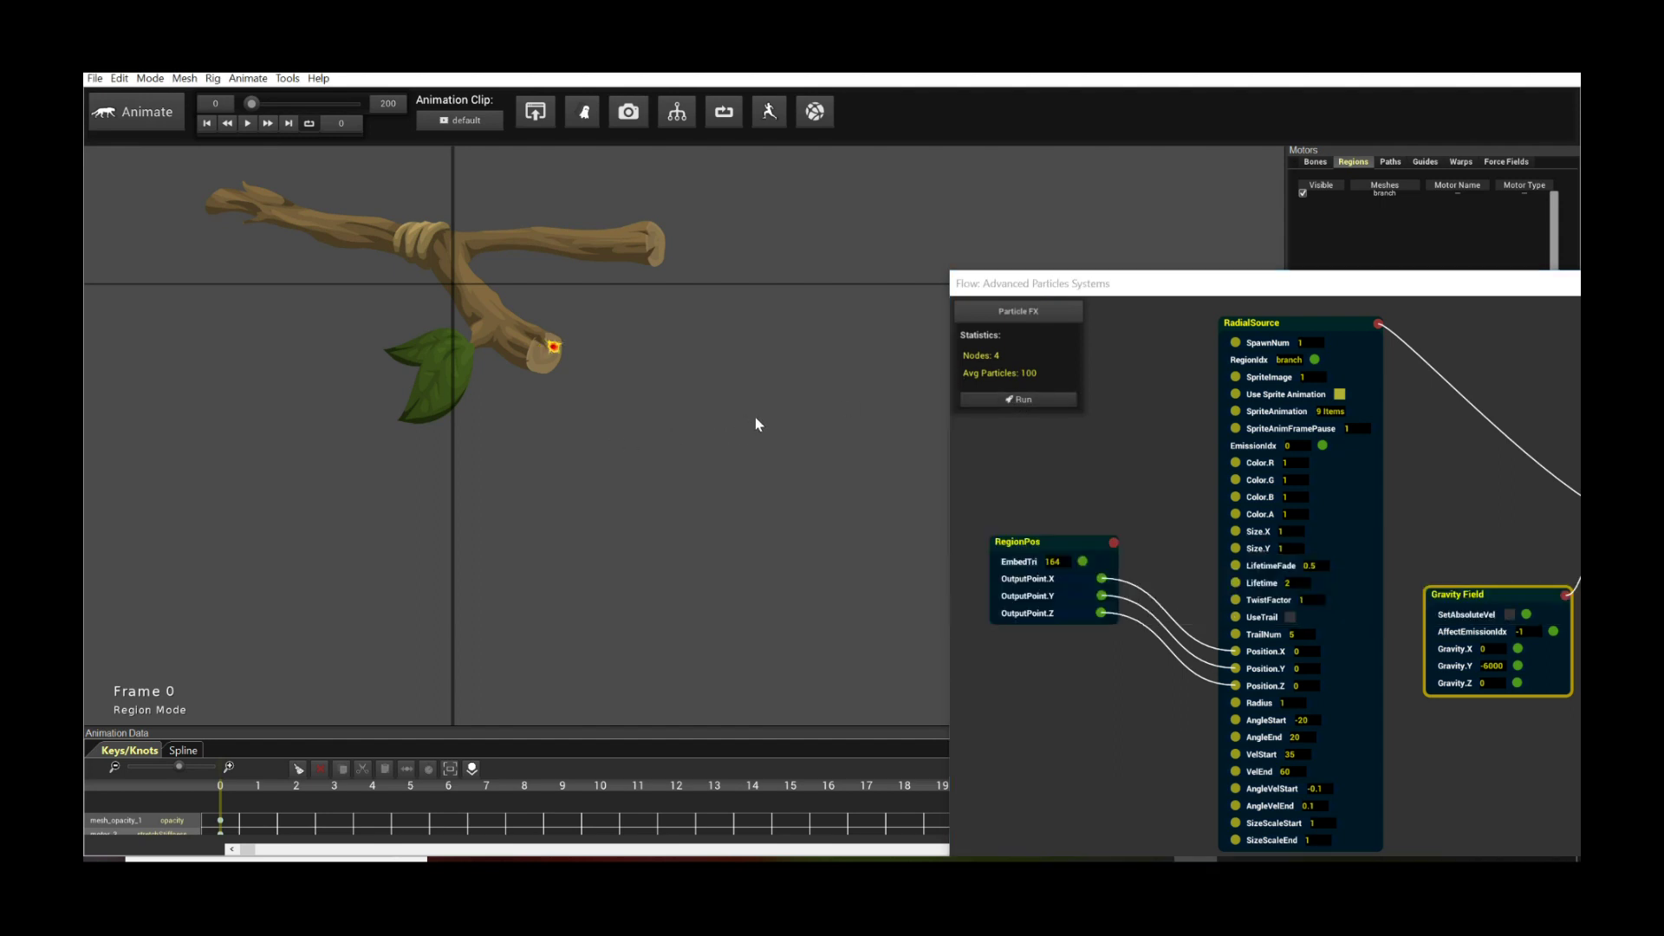
key("space")
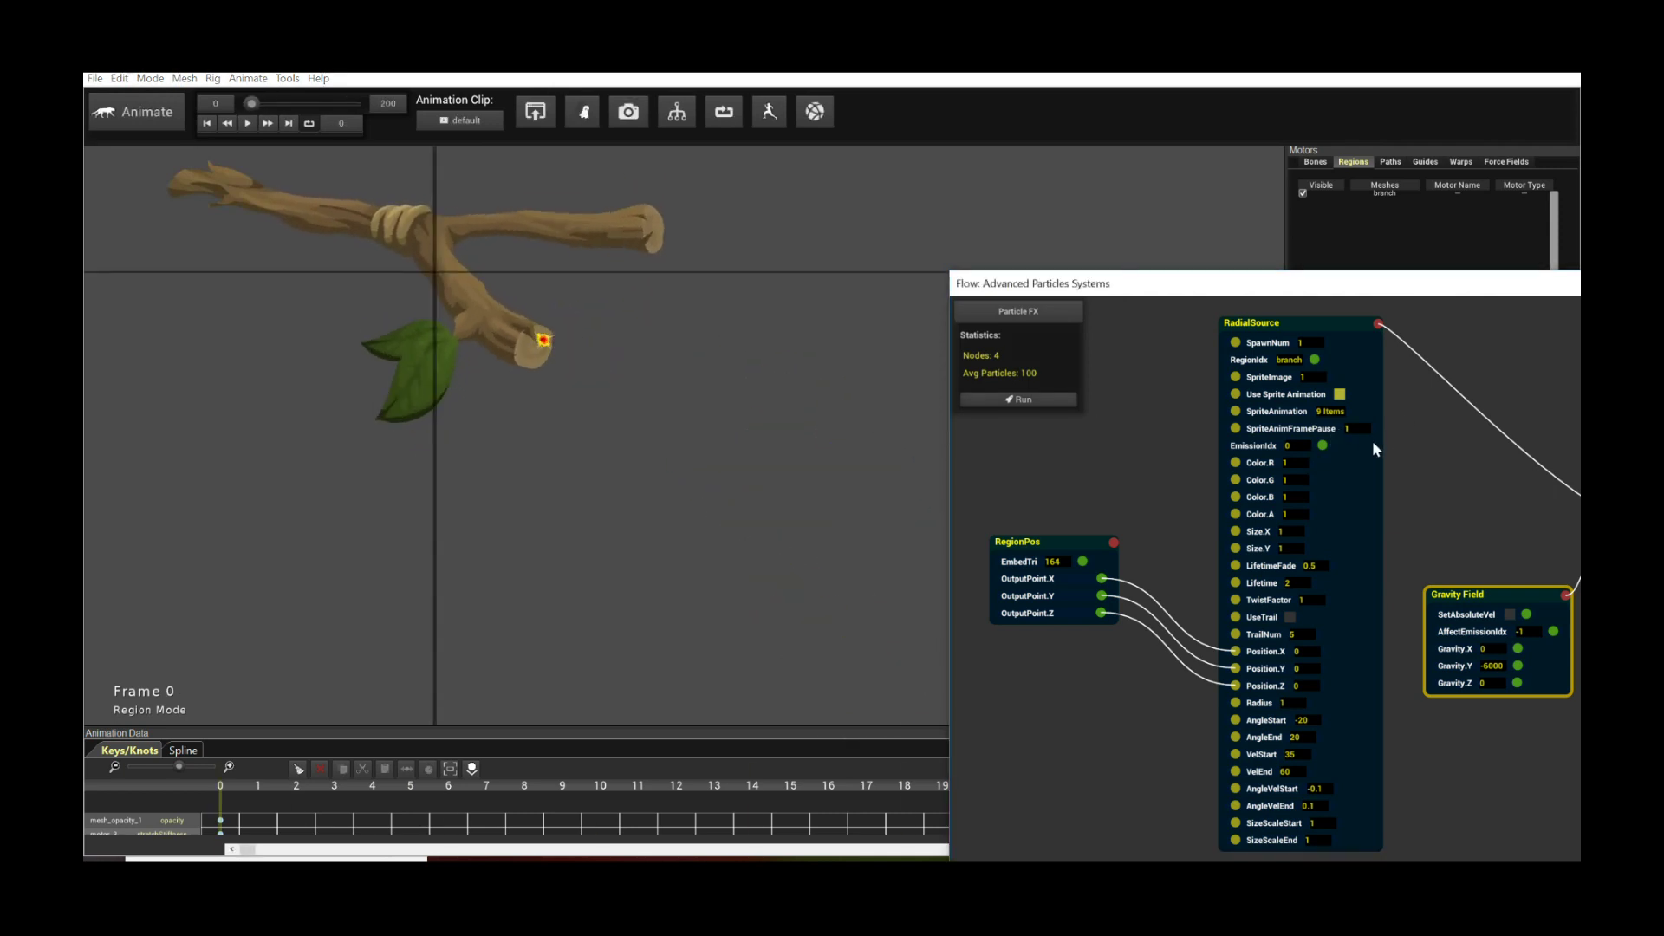
Step: Set SpriteAnimFramePause to 5, recompute, and preview the animated fire sprites
left_click(1341, 429)
type("3")
key("Return")
left_click(1359, 428)
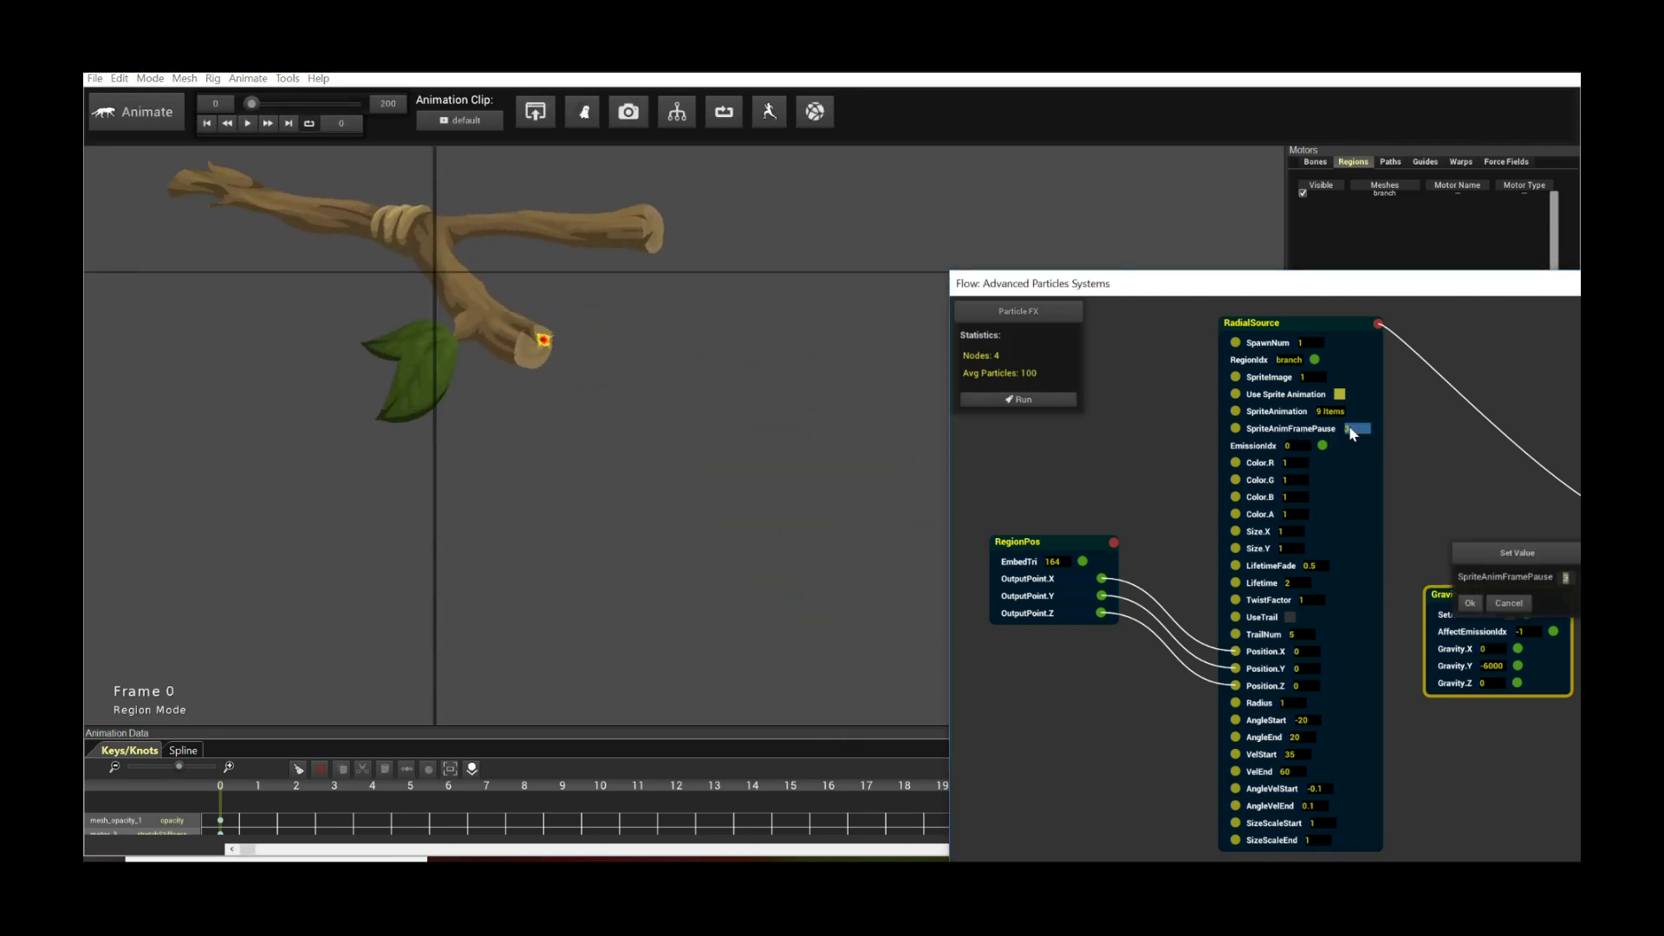
key("Return")
left_click(1069, 395)
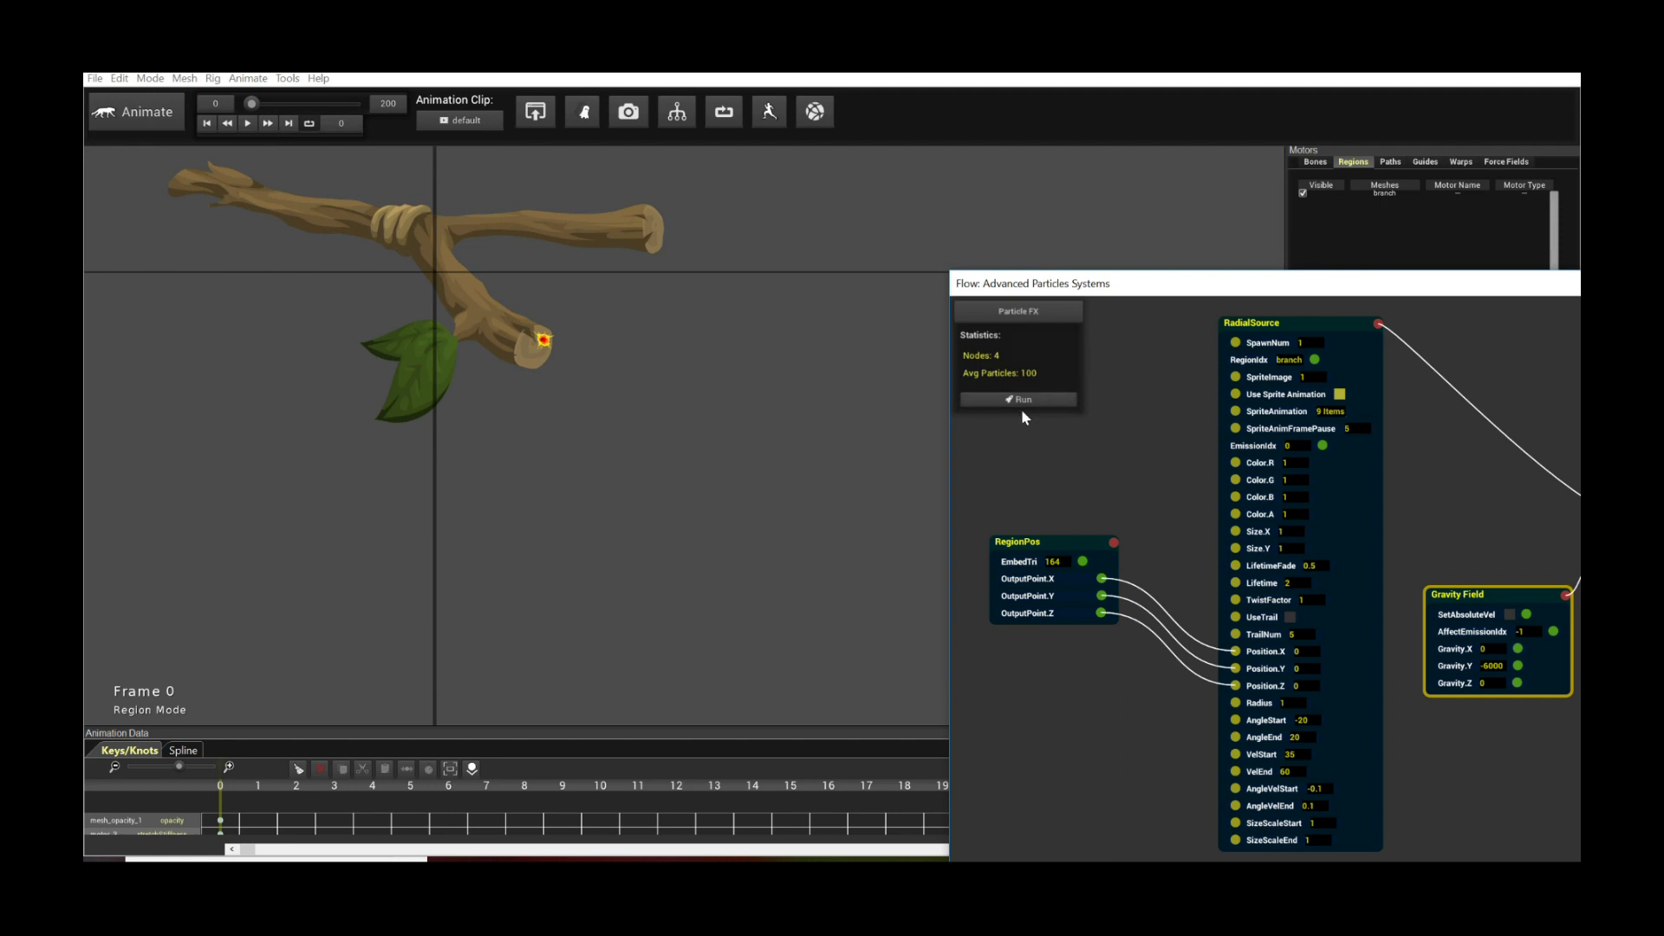
left_click(662, 434)
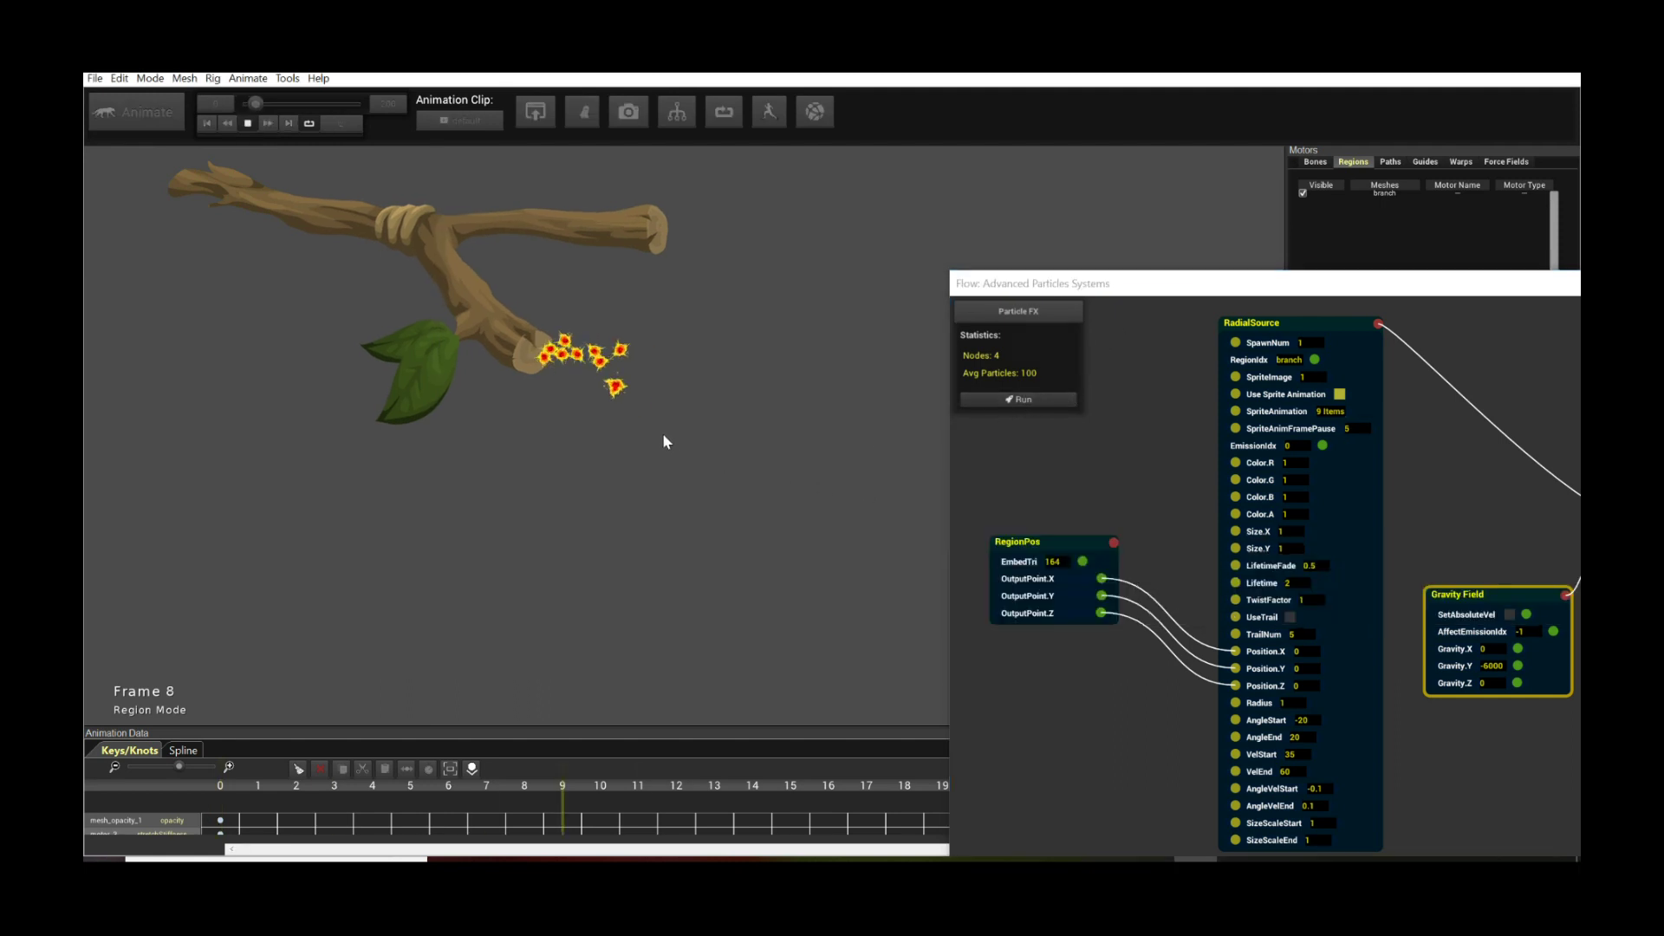
key("space")
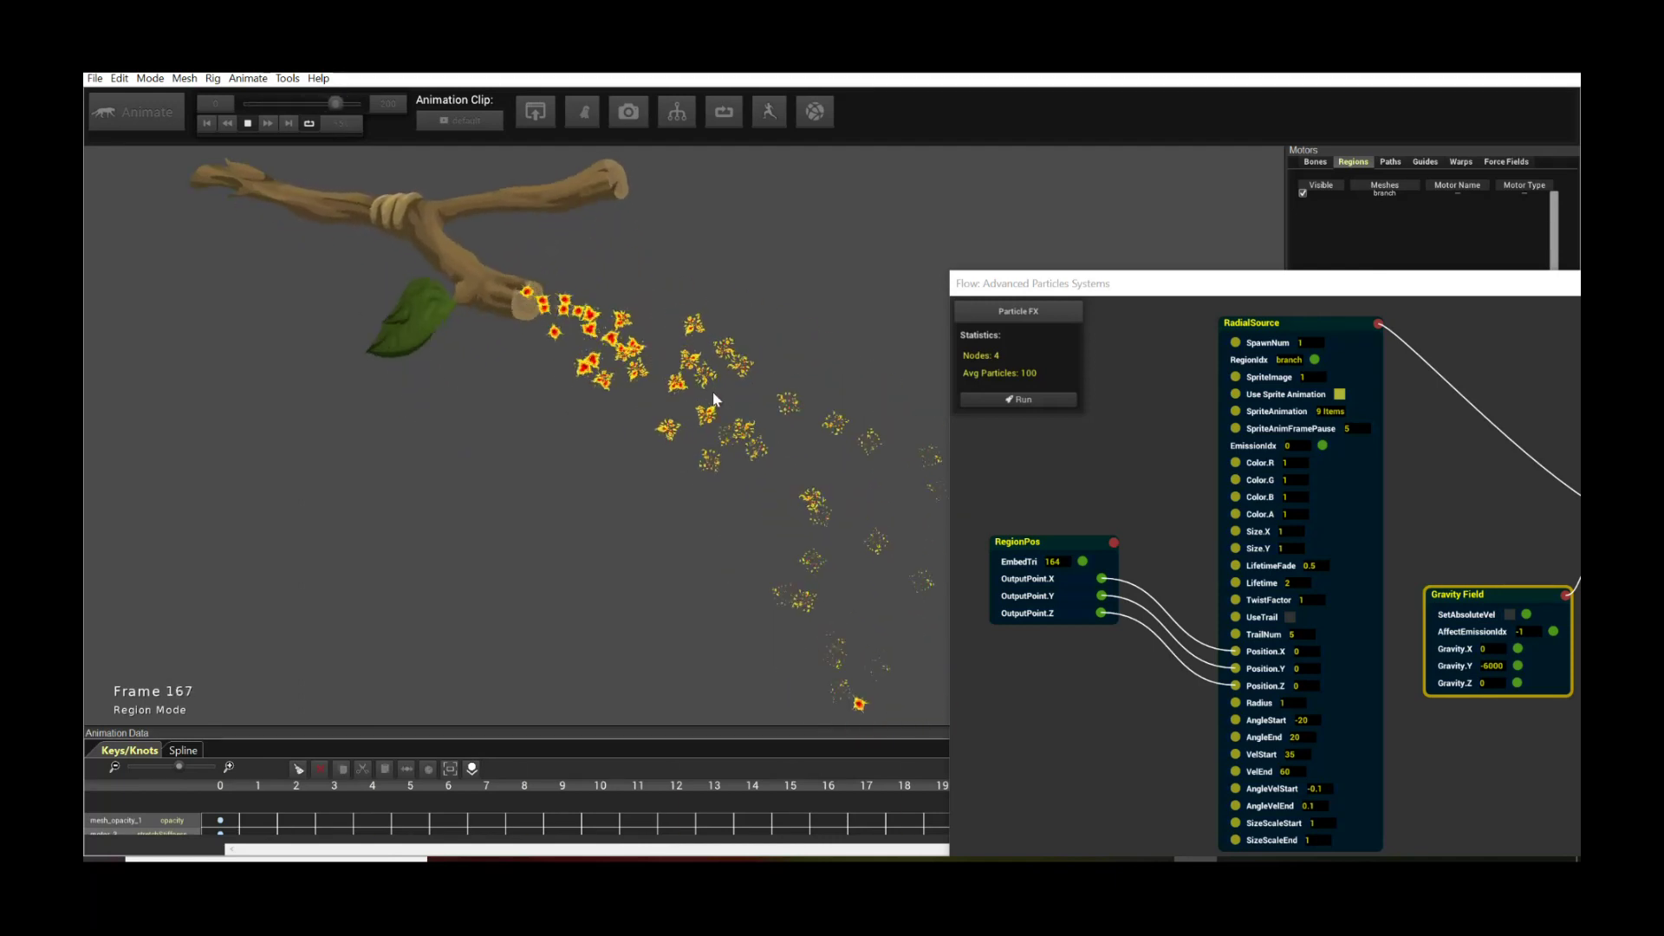
key("space")
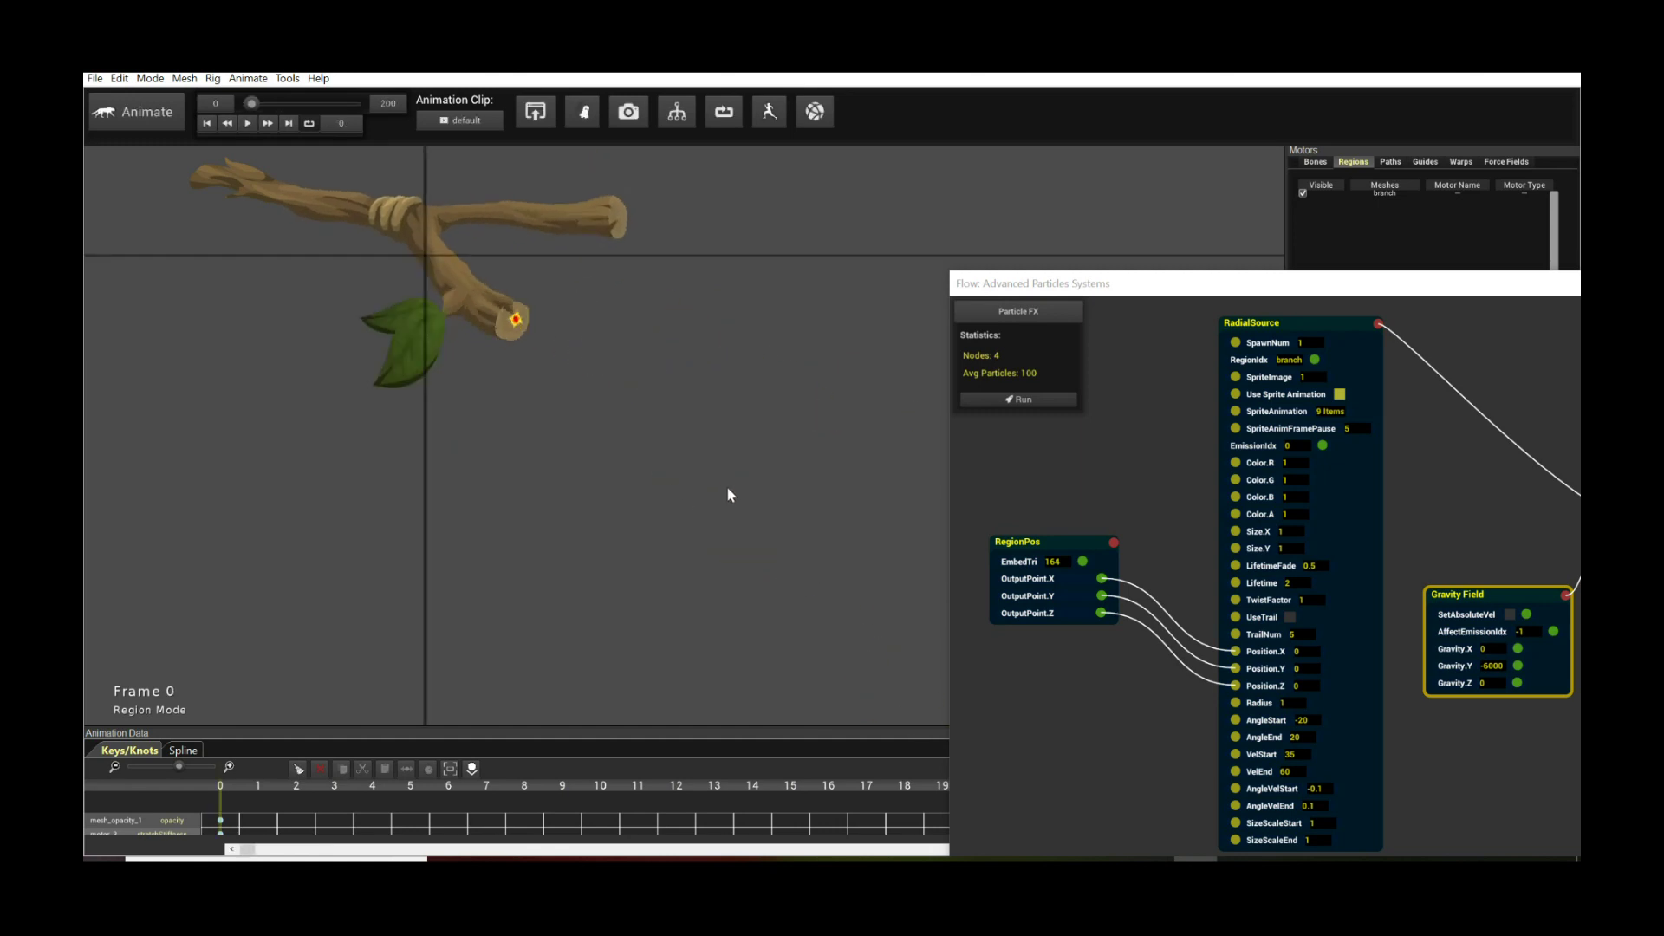
Step: Set RadialSource LifetimeFade to 1.5, recompute, and preview about 63 particles
left_click_drag(1413, 480, 1348, 446)
left_click(1244, 532)
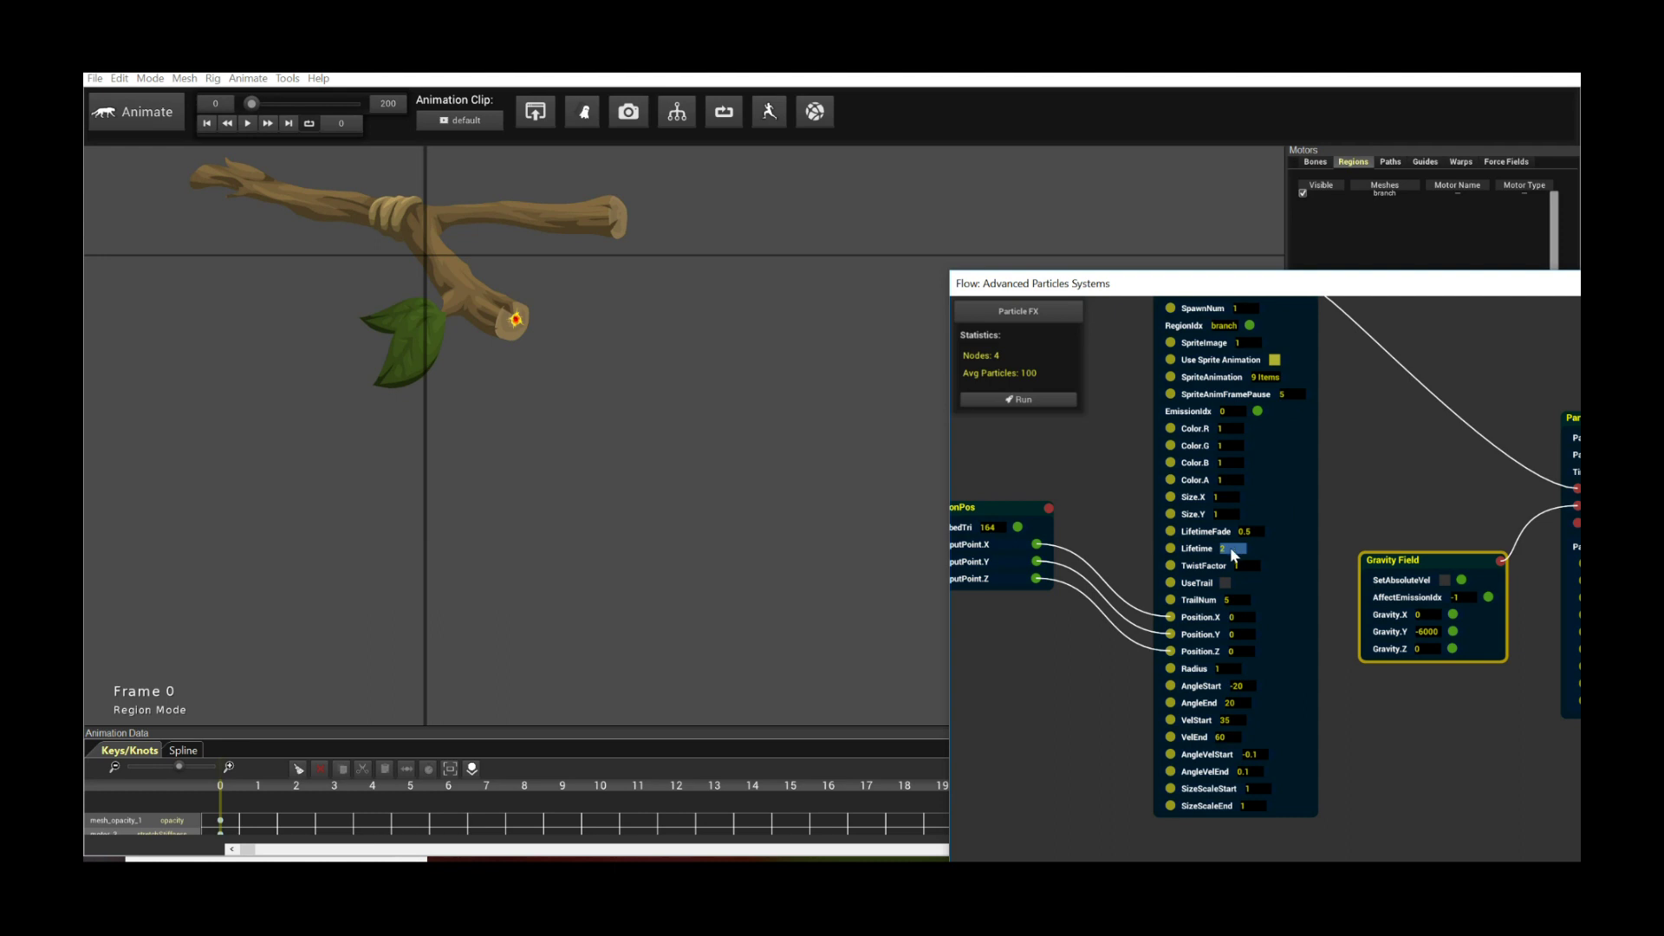
left_click(1245, 532)
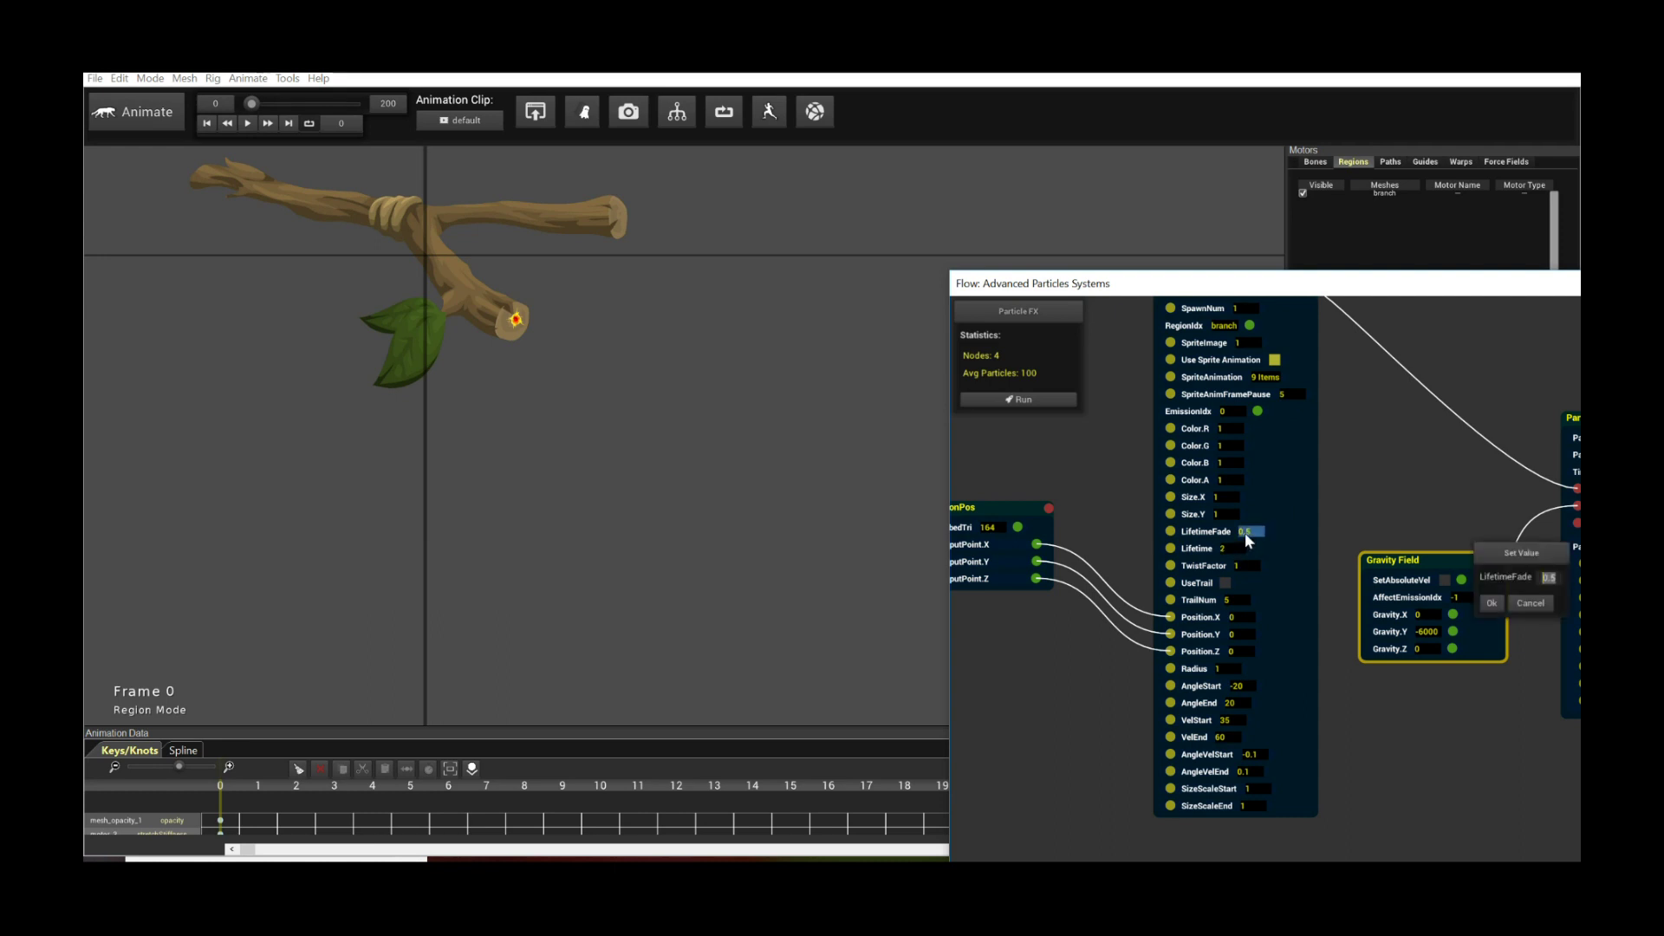
type("1")
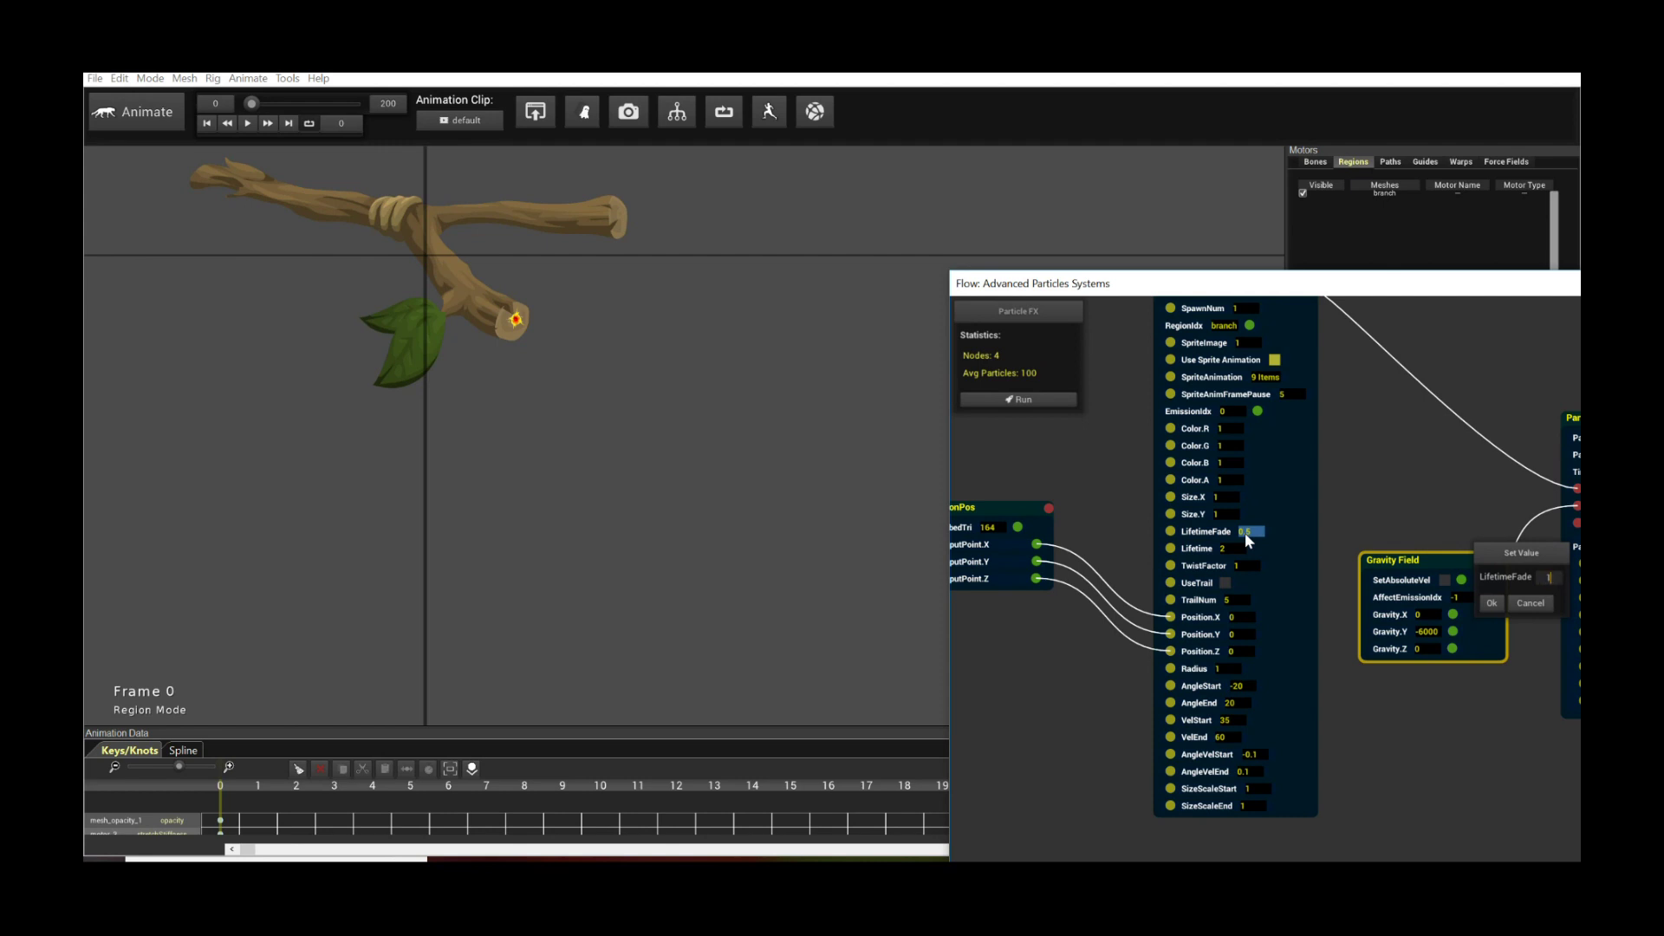
type(".5")
key("Return")
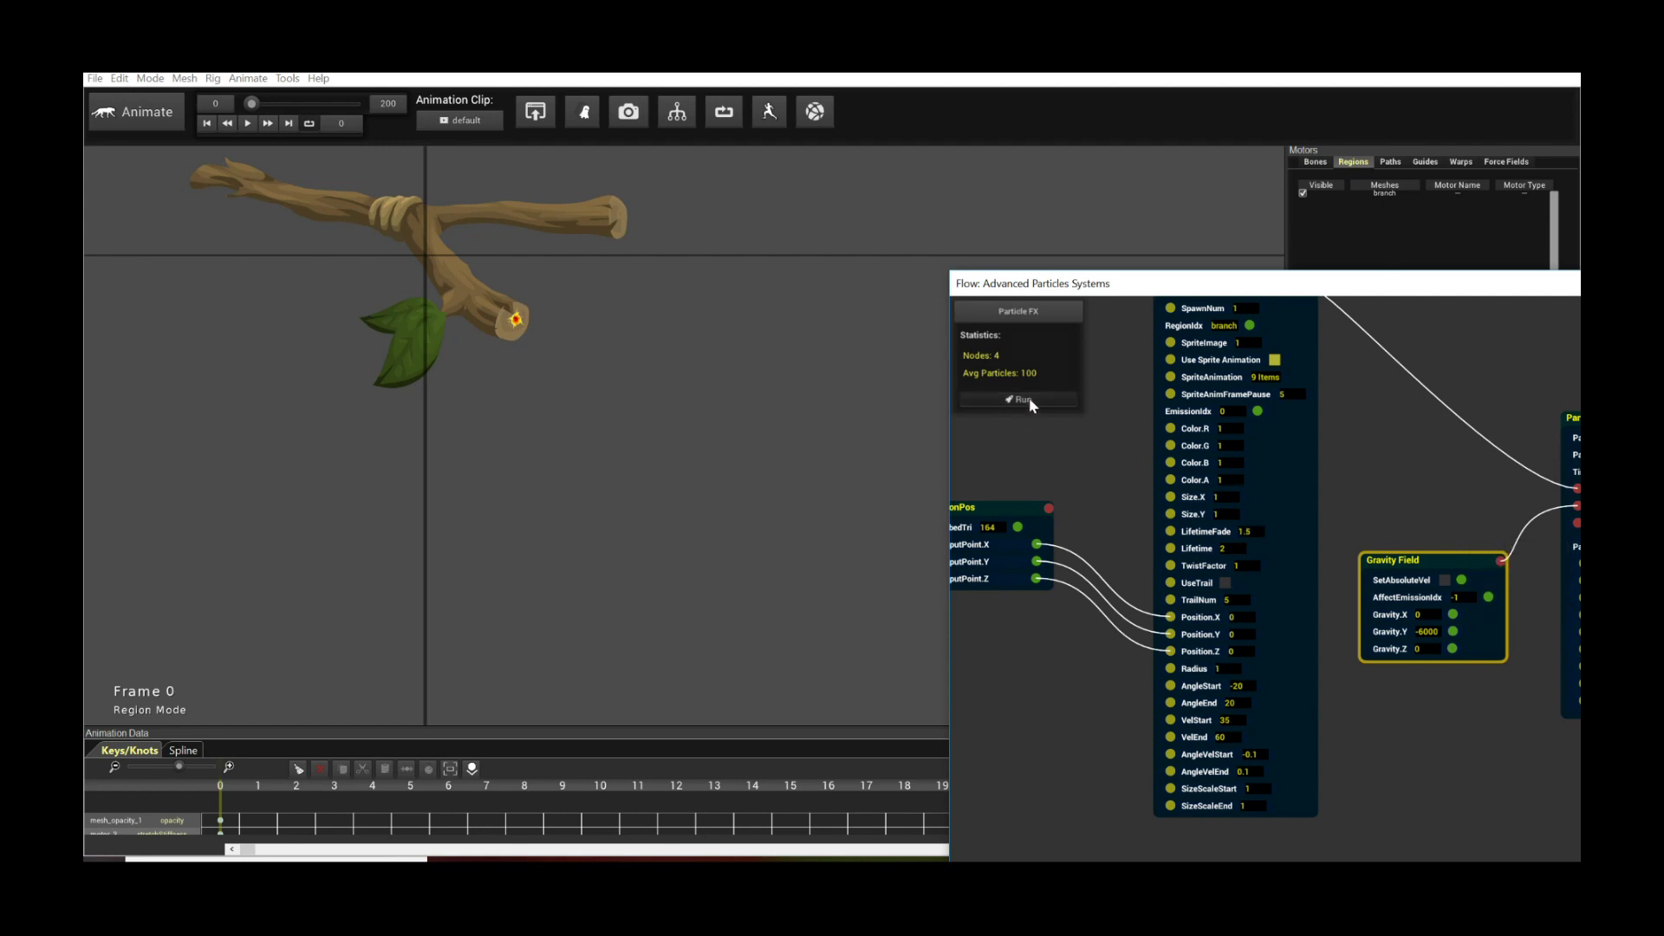
left_click(1020, 400)
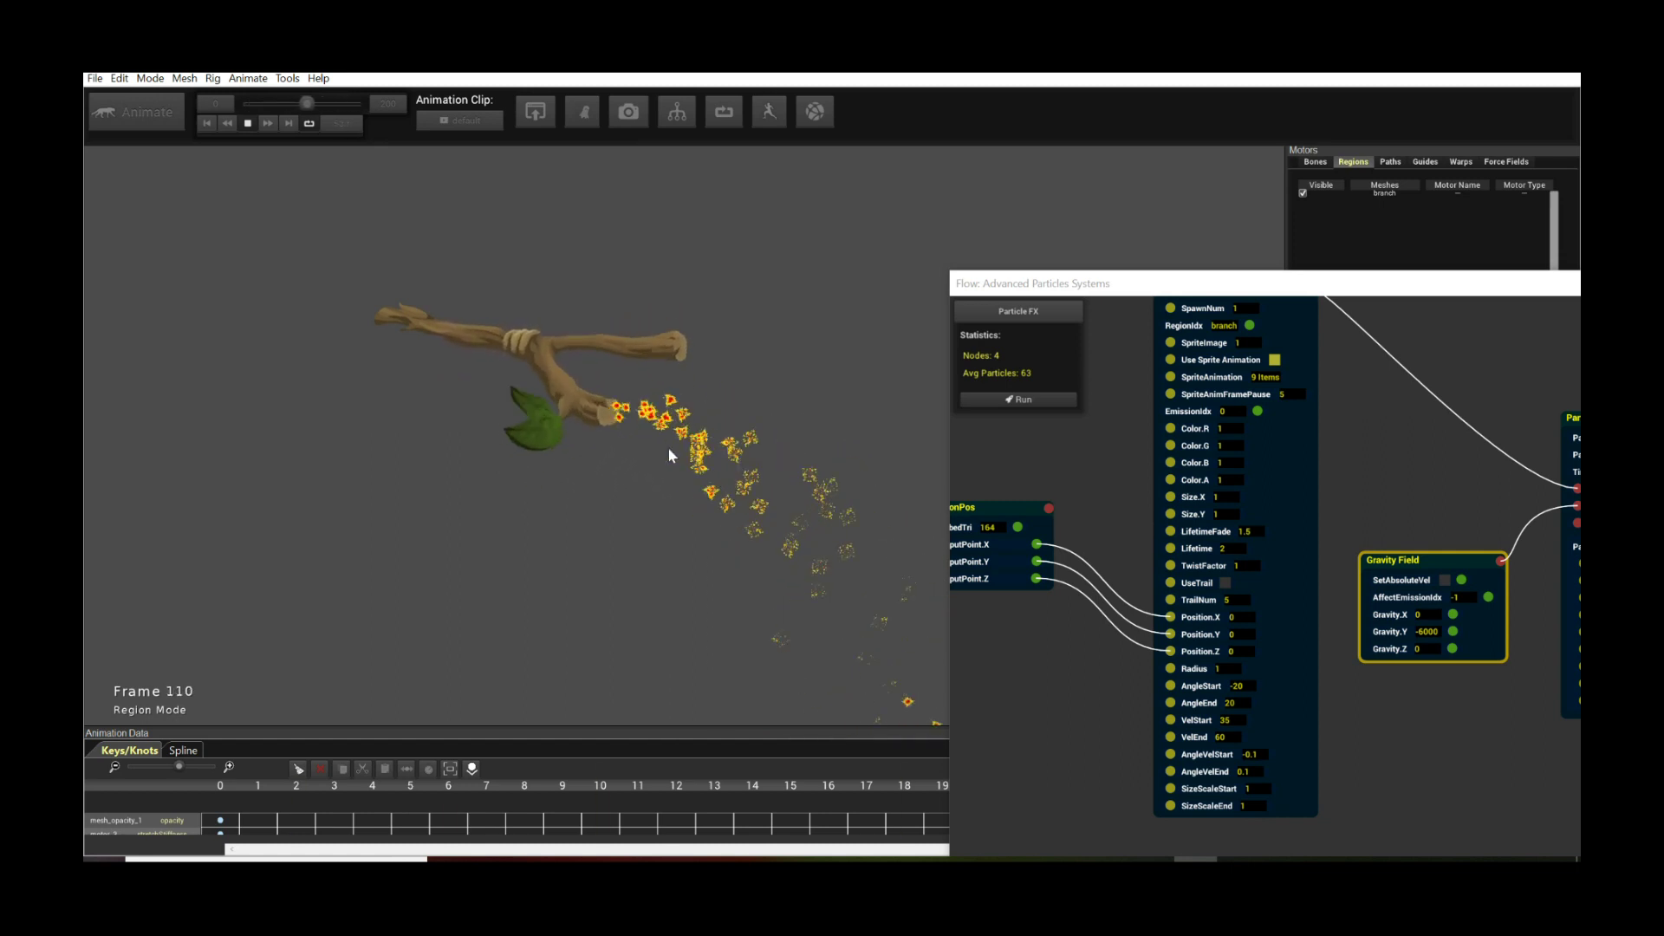
key("space")
Step: Set the RadialSource node's SizeScaleEnd to 3 so particles grow as they age
left_click_drag(1363, 441, 1357, 502)
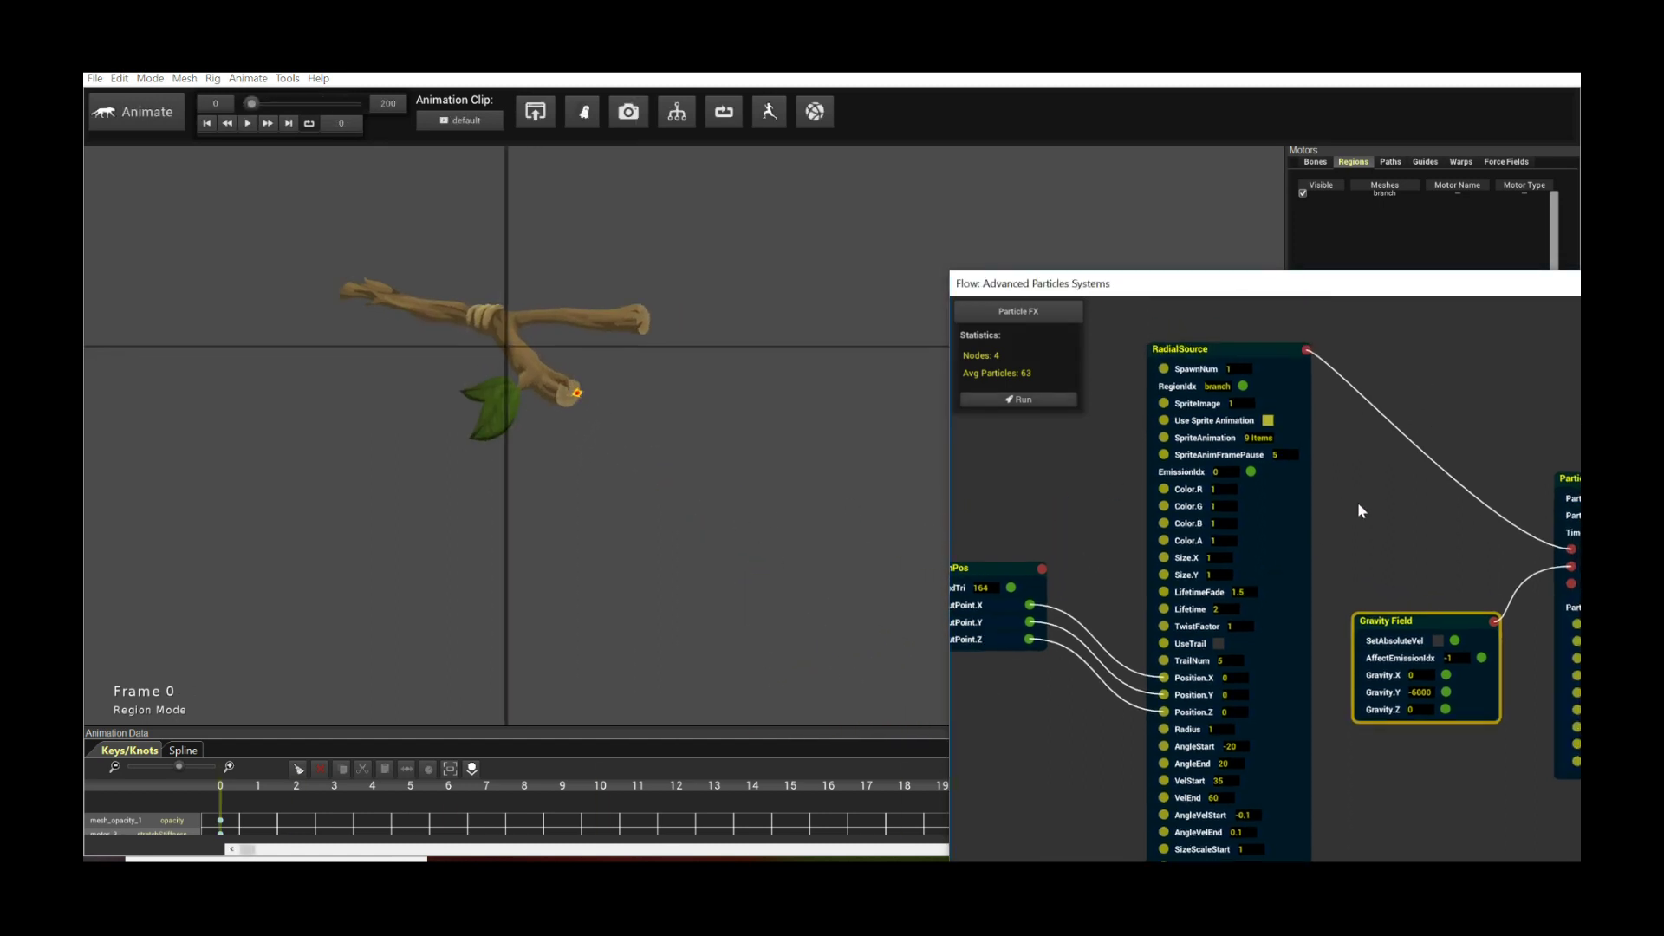
scroll(1368, 481, "down", 3)
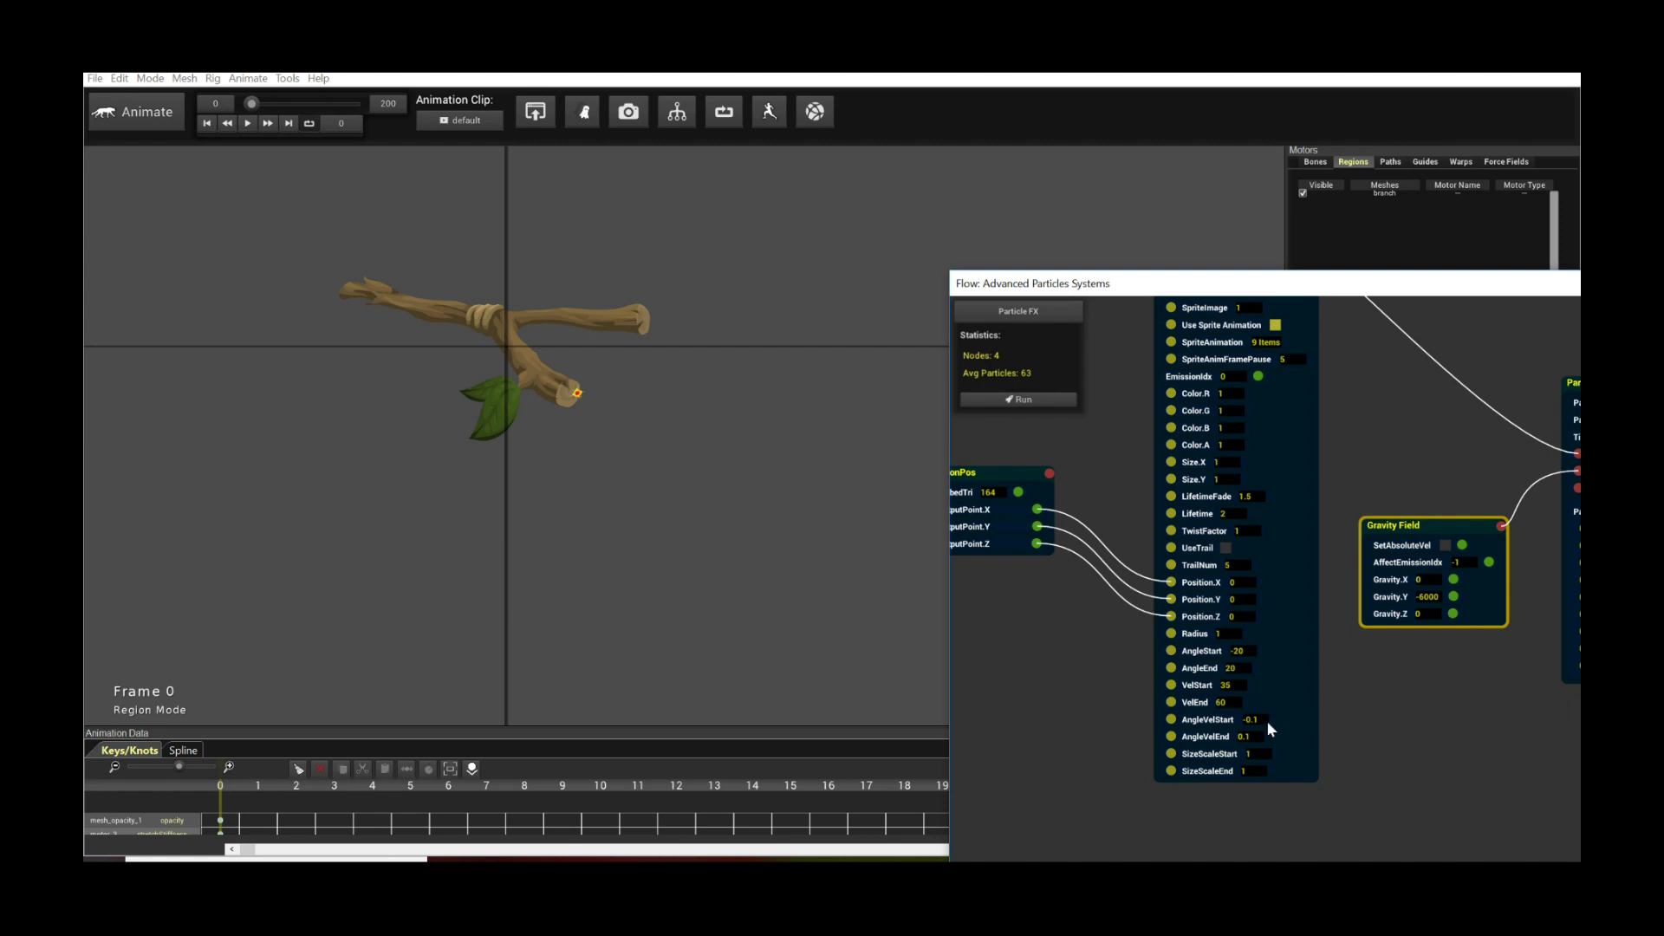
scroll(1315, 766, "up", 2)
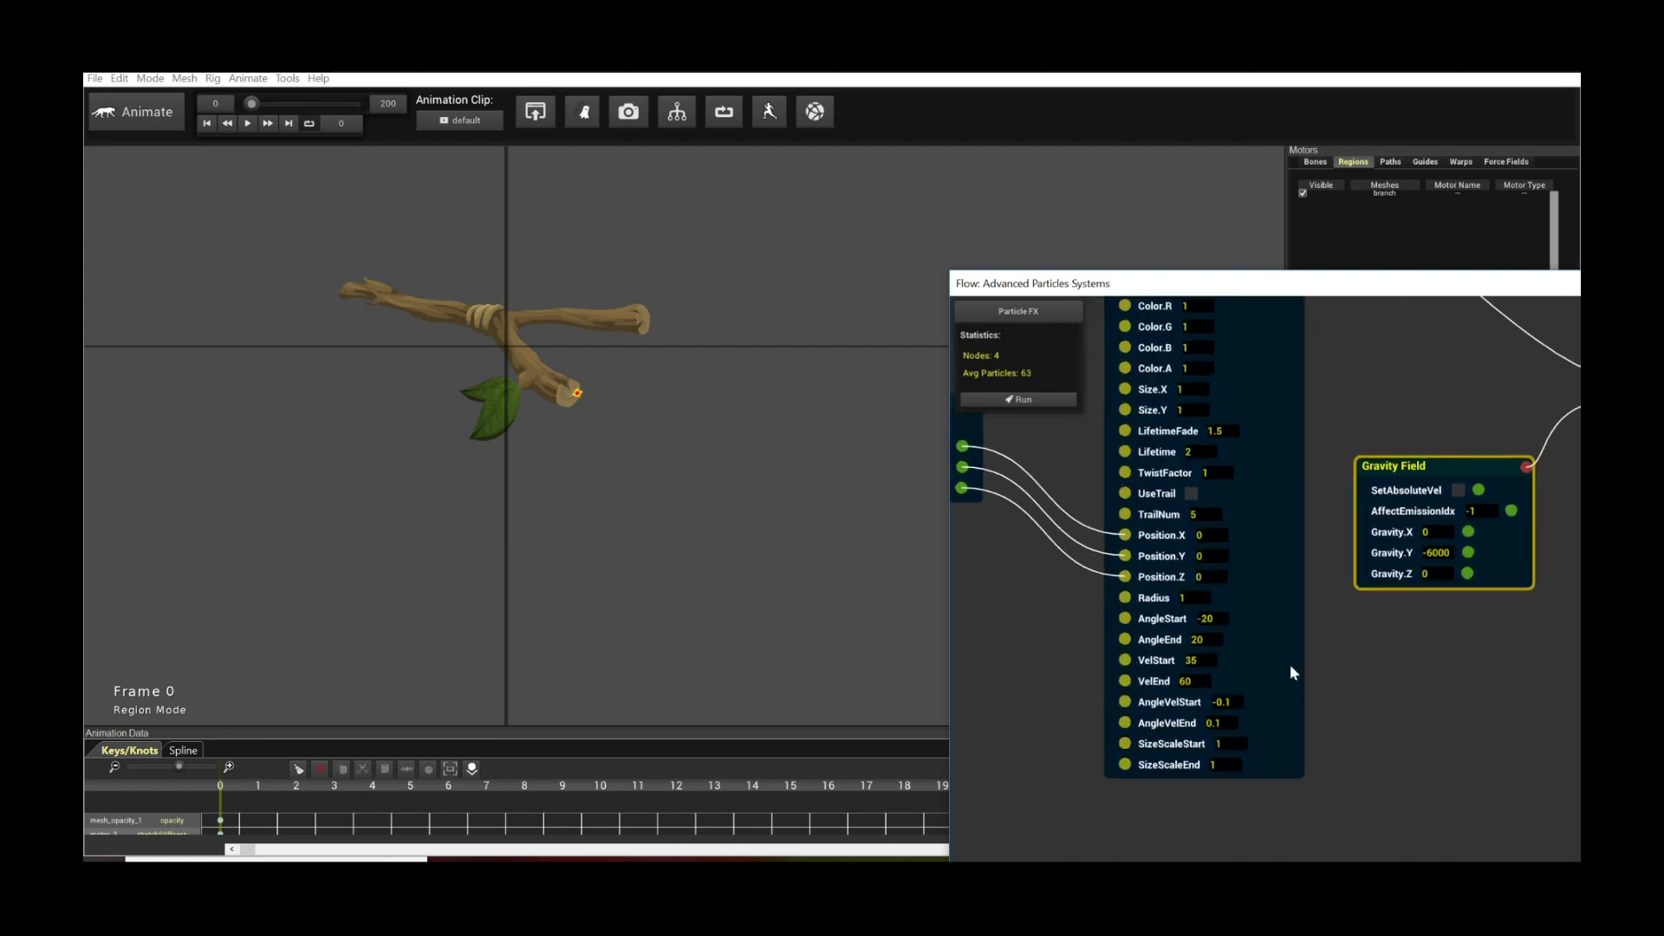
scroll(1292, 673, "up", 3)
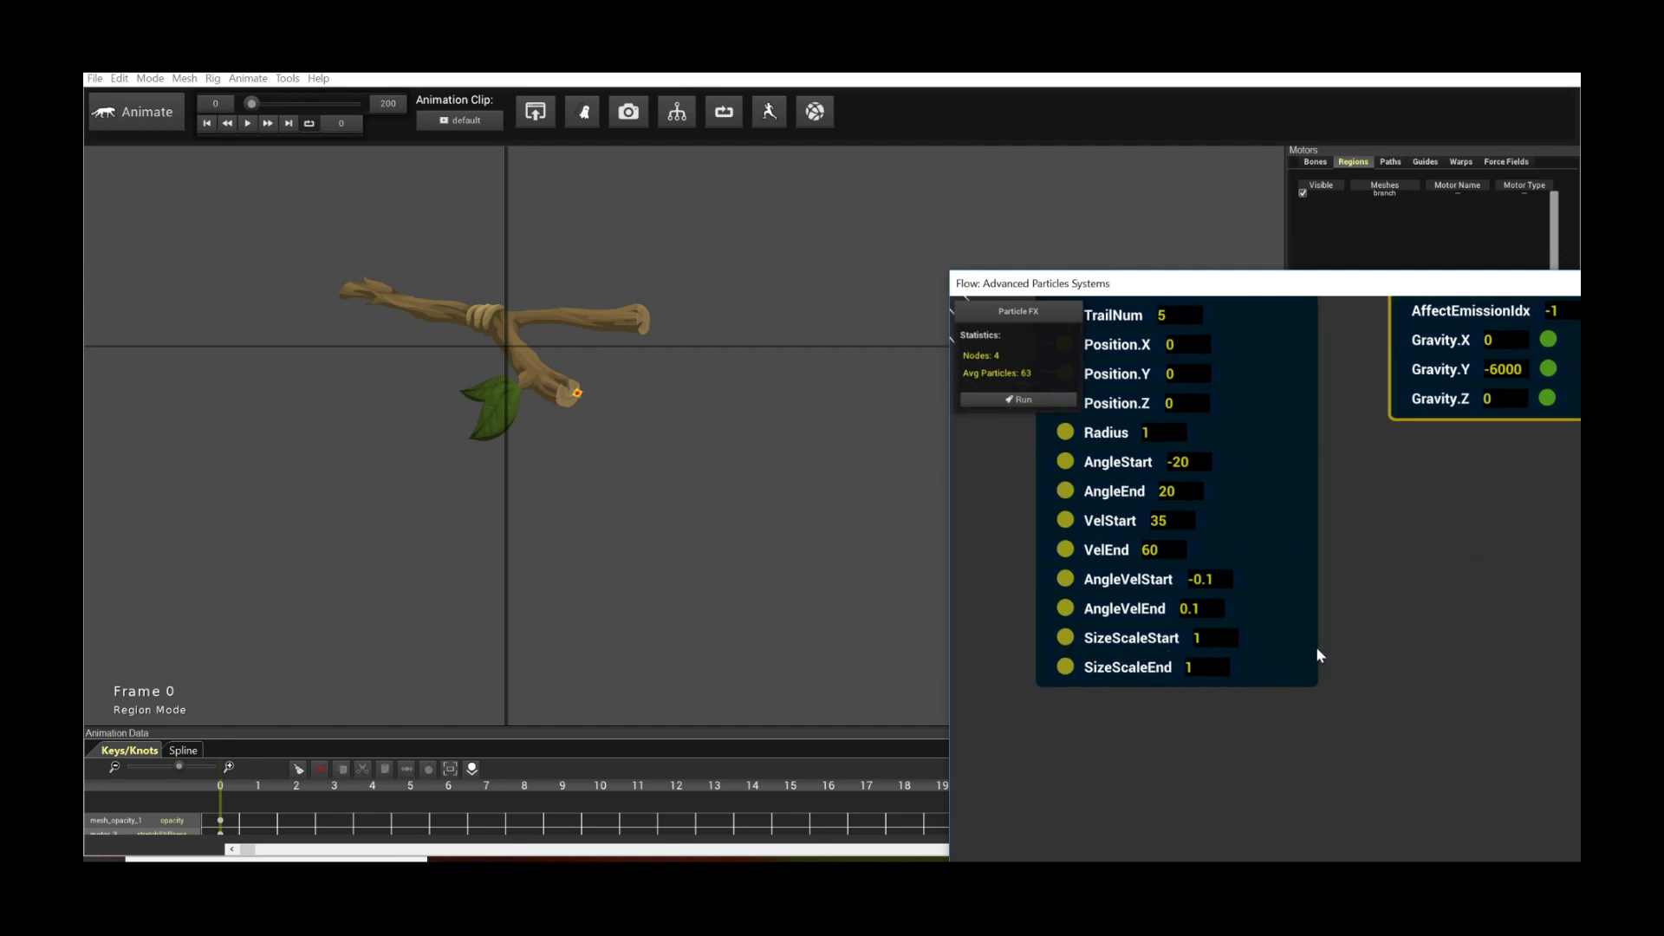
left_click(1211, 689)
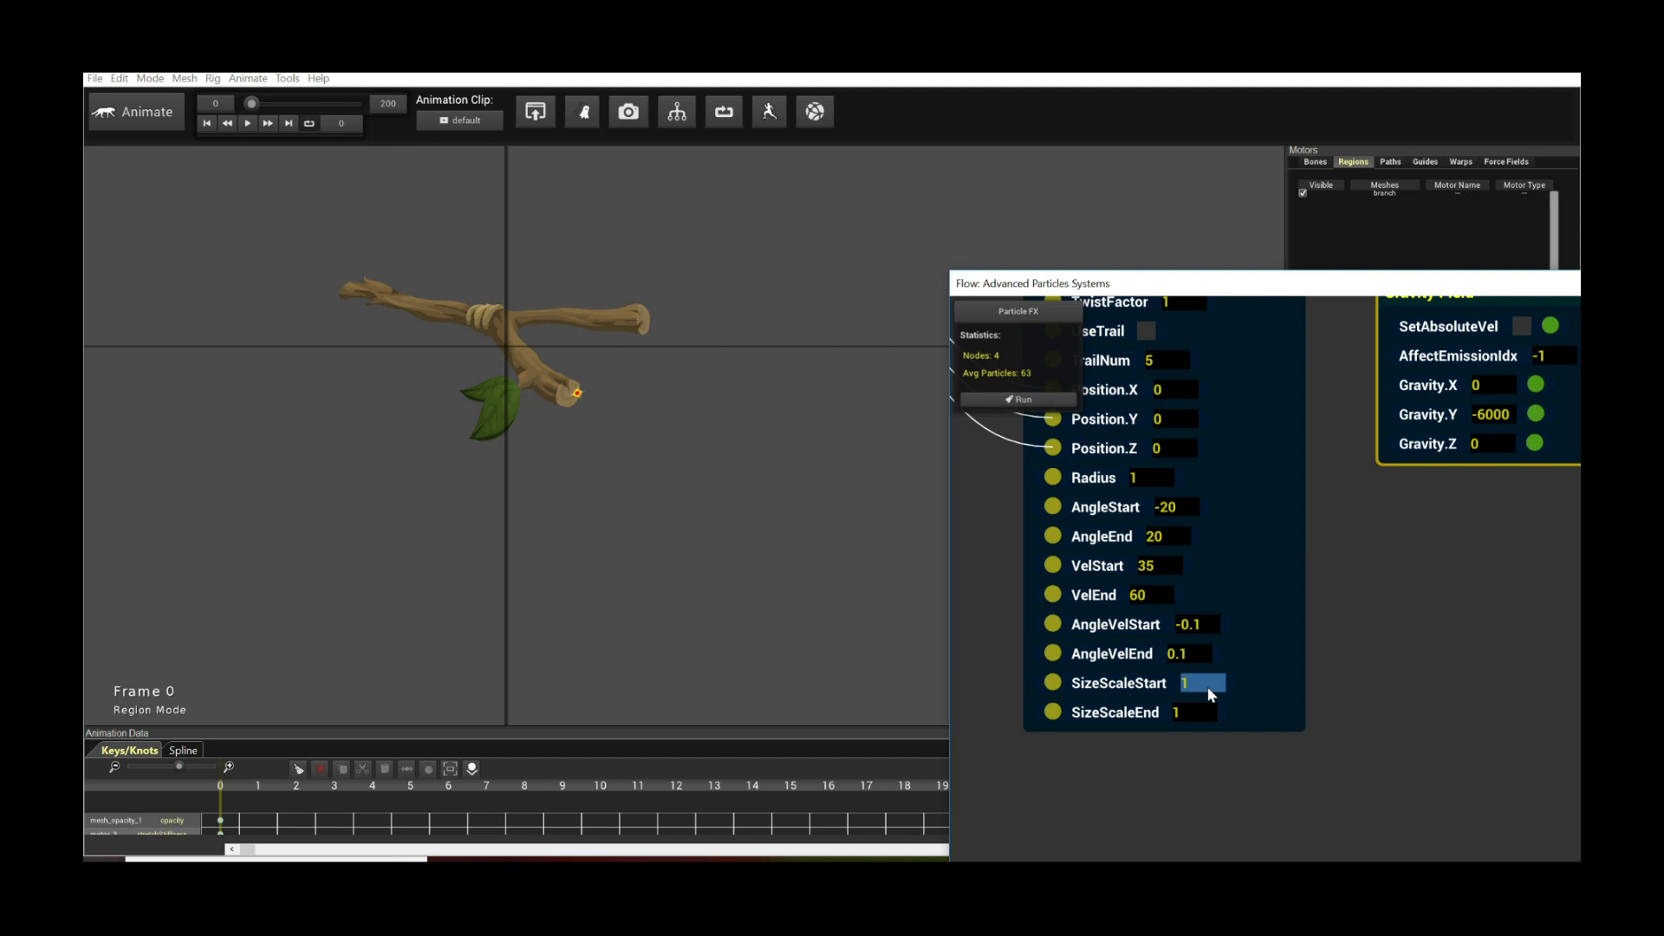
left_click(1193, 711)
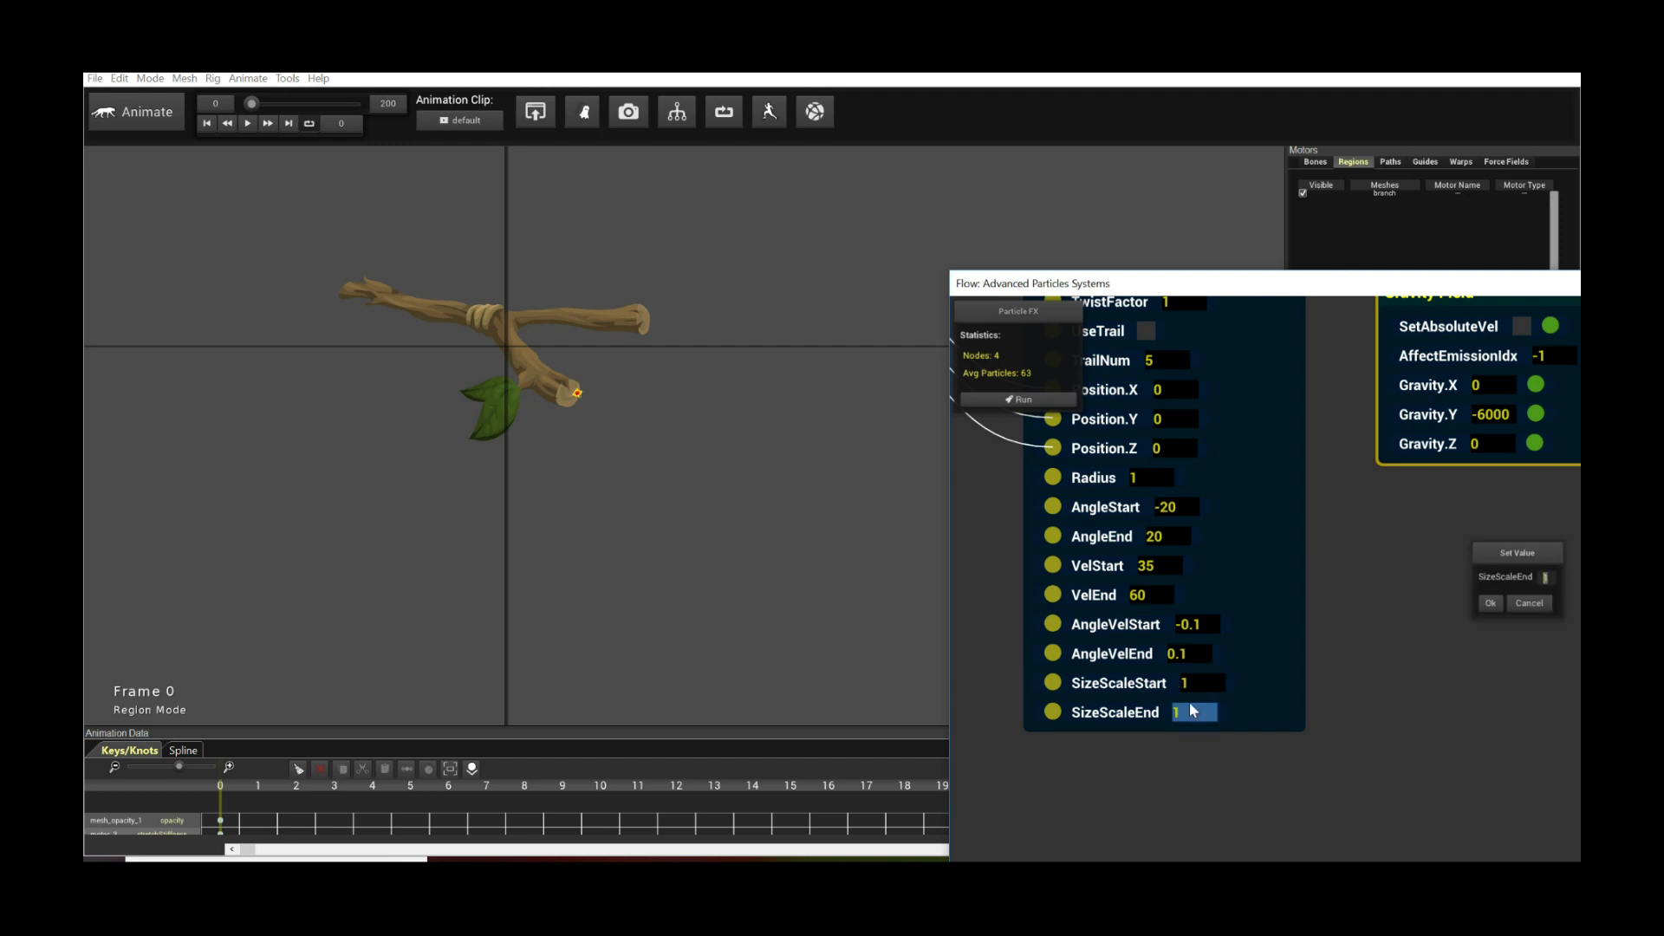
type("3")
key("Return")
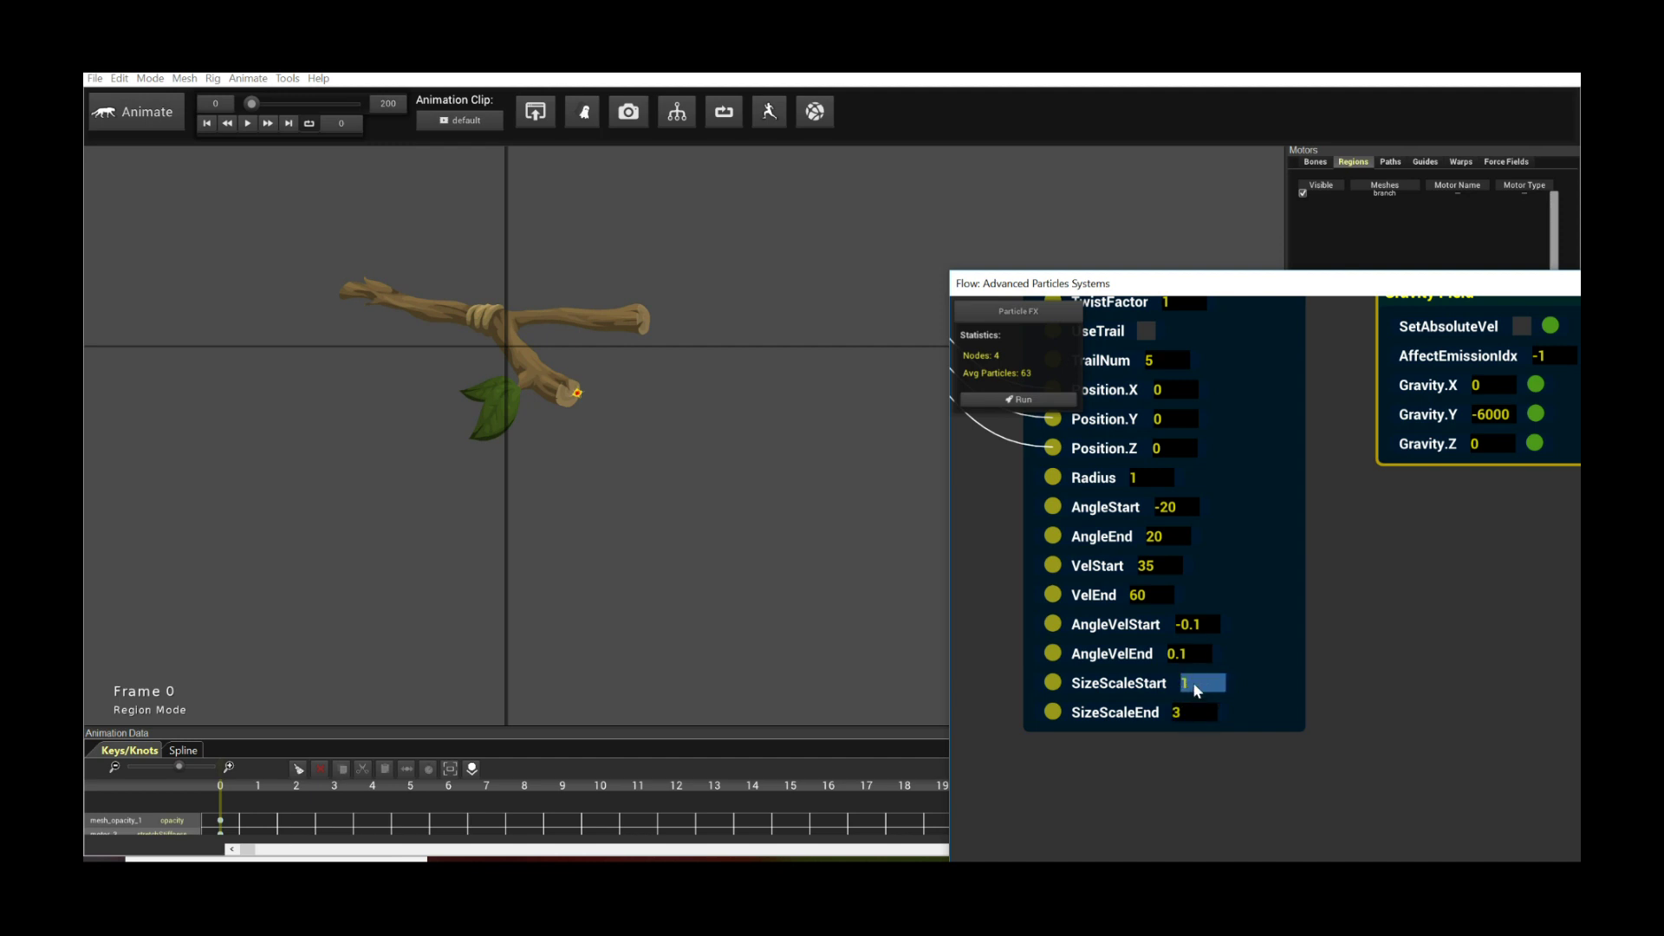
left_click(1364, 626)
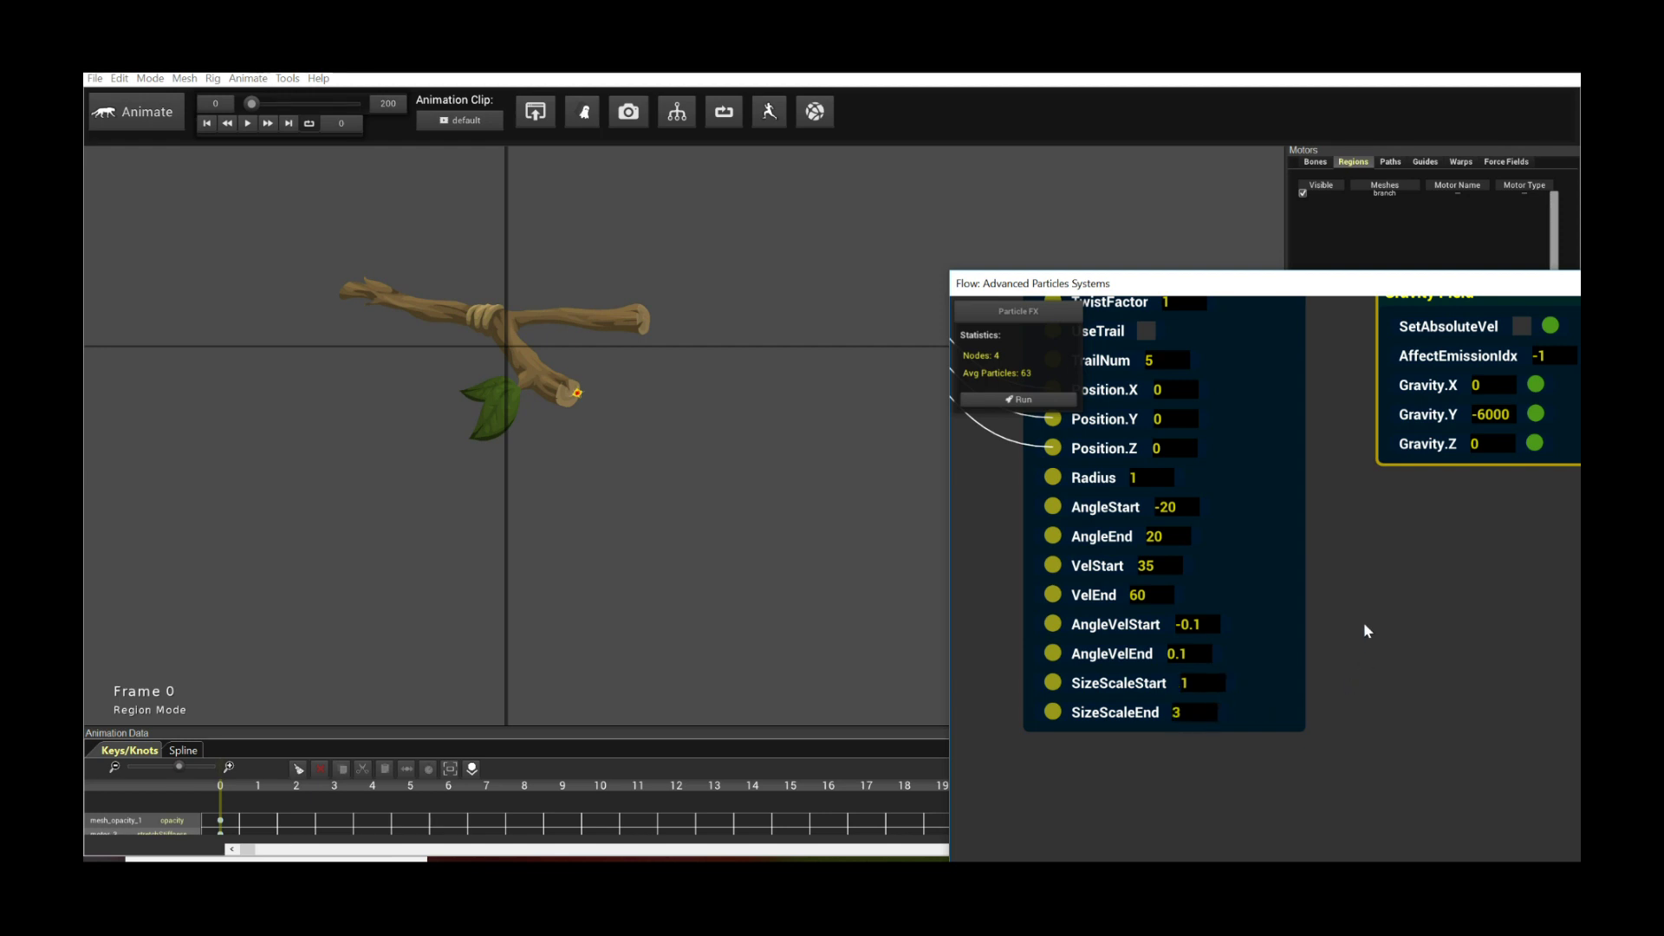
Step: Recompute the particle simulation and preview the larger fire sprites, then return to frame 0
scroll(1395, 694, "down", 4)
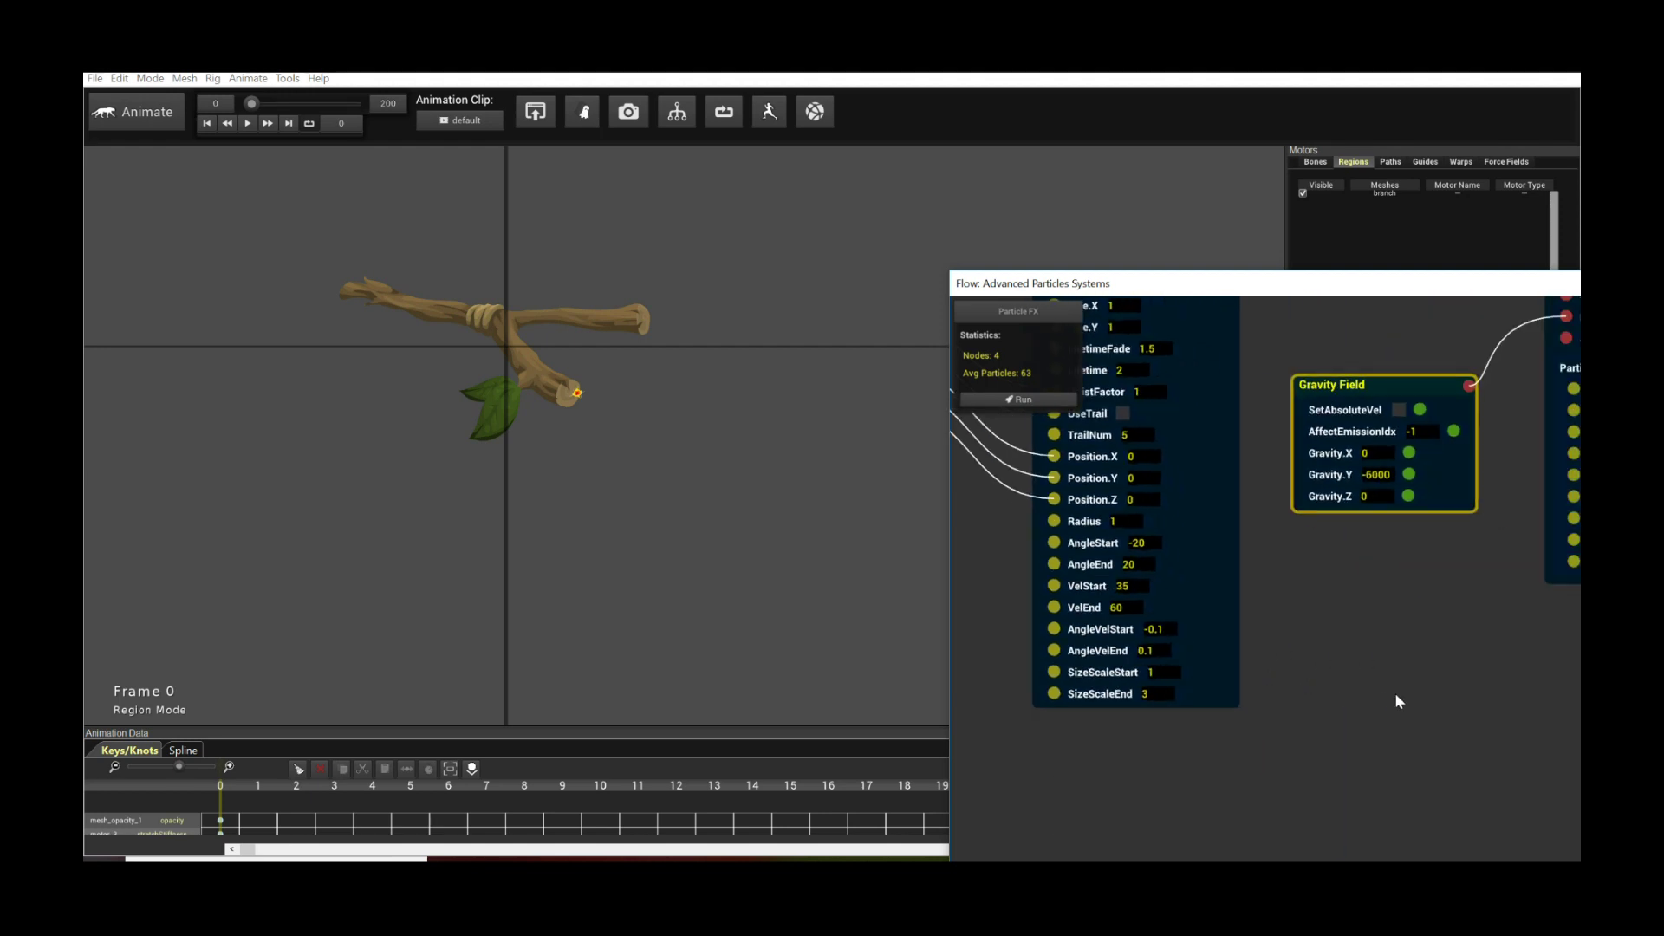
left_click(1031, 400)
left_click(248, 124)
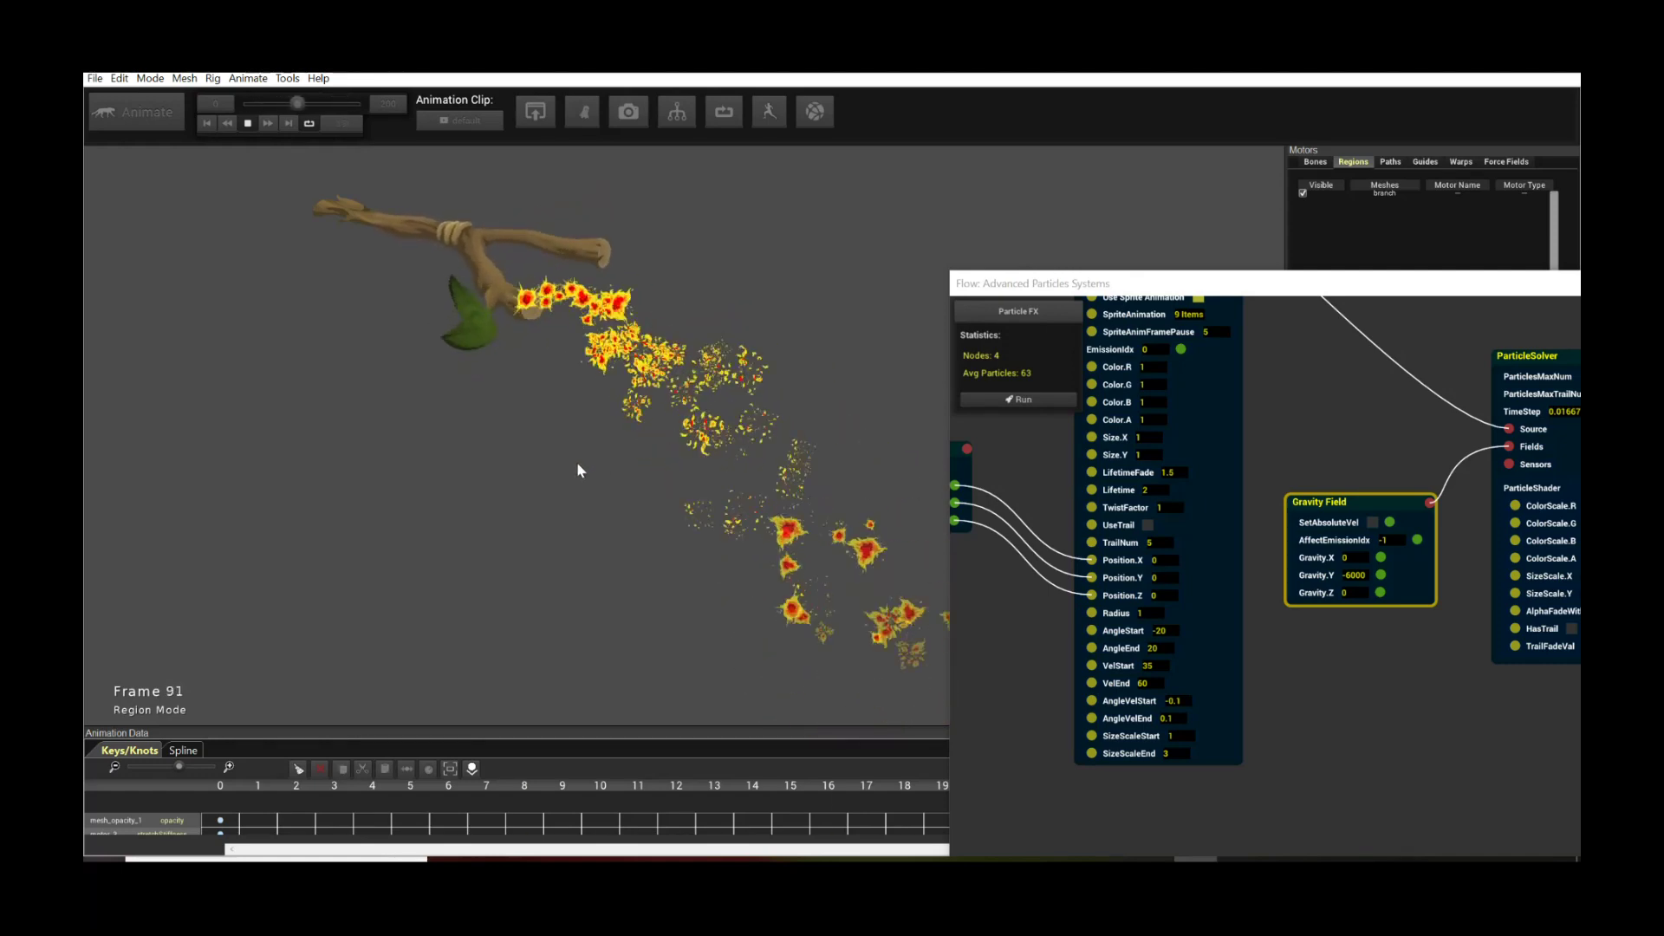
key("space")
Step: Set RadialSource's AngleVelStart to -20 and AngleVelEnd to 20 for random spin
scroll(1213, 628, "up", 2)
scroll(1282, 646, "up", 1)
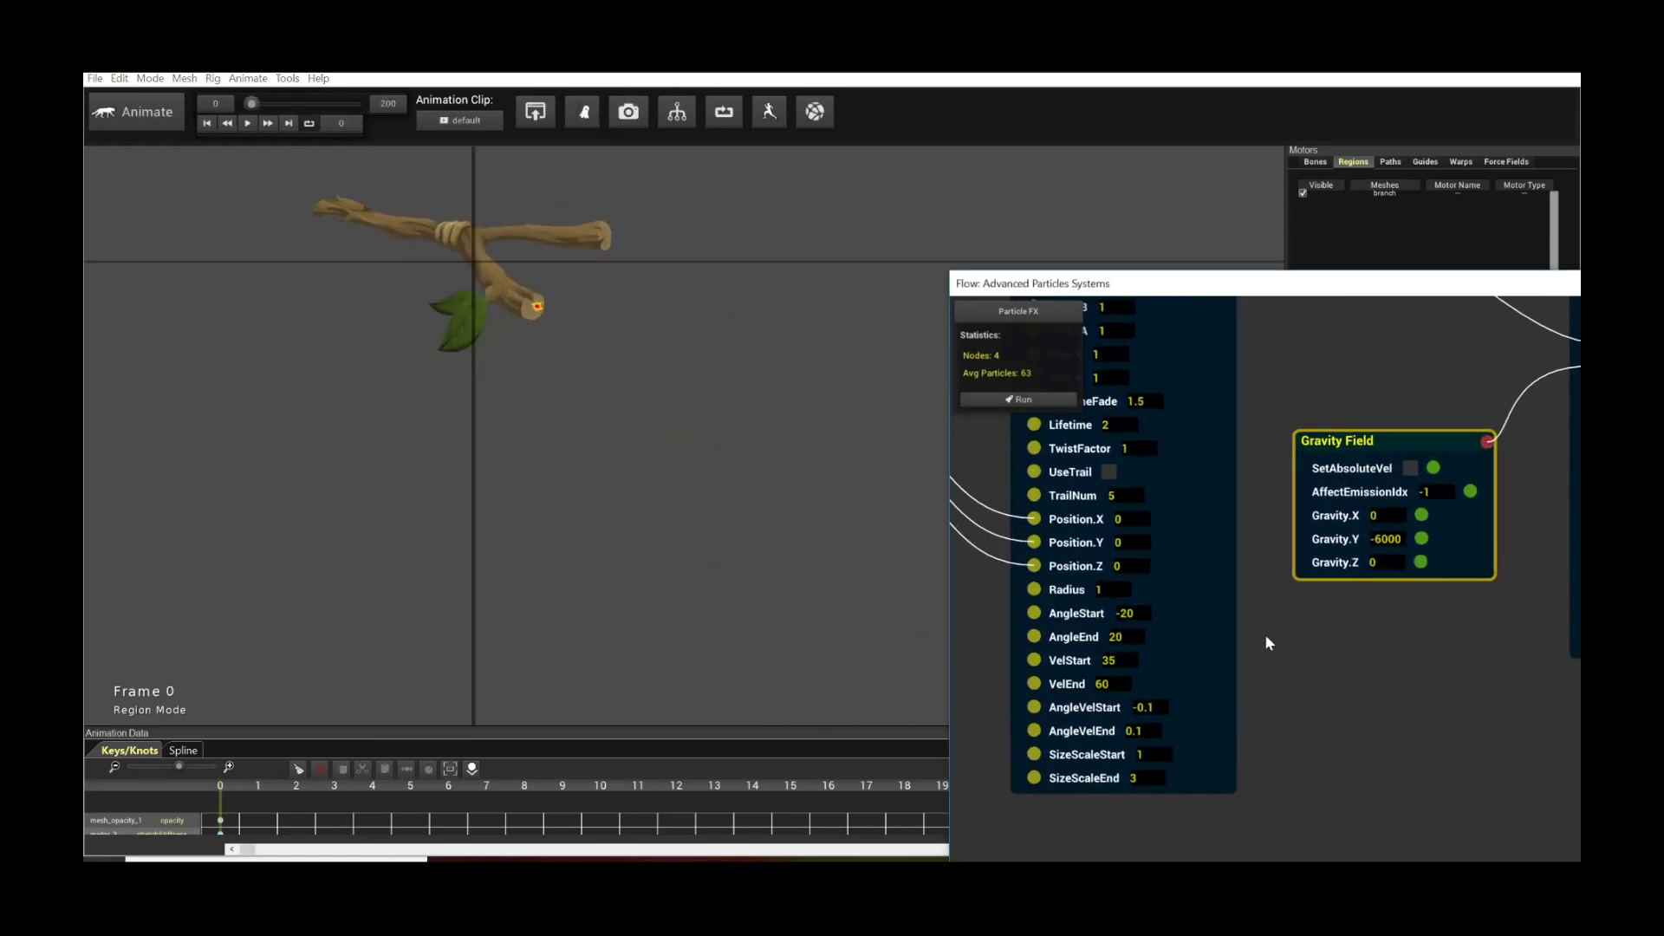
double_click(1143, 708)
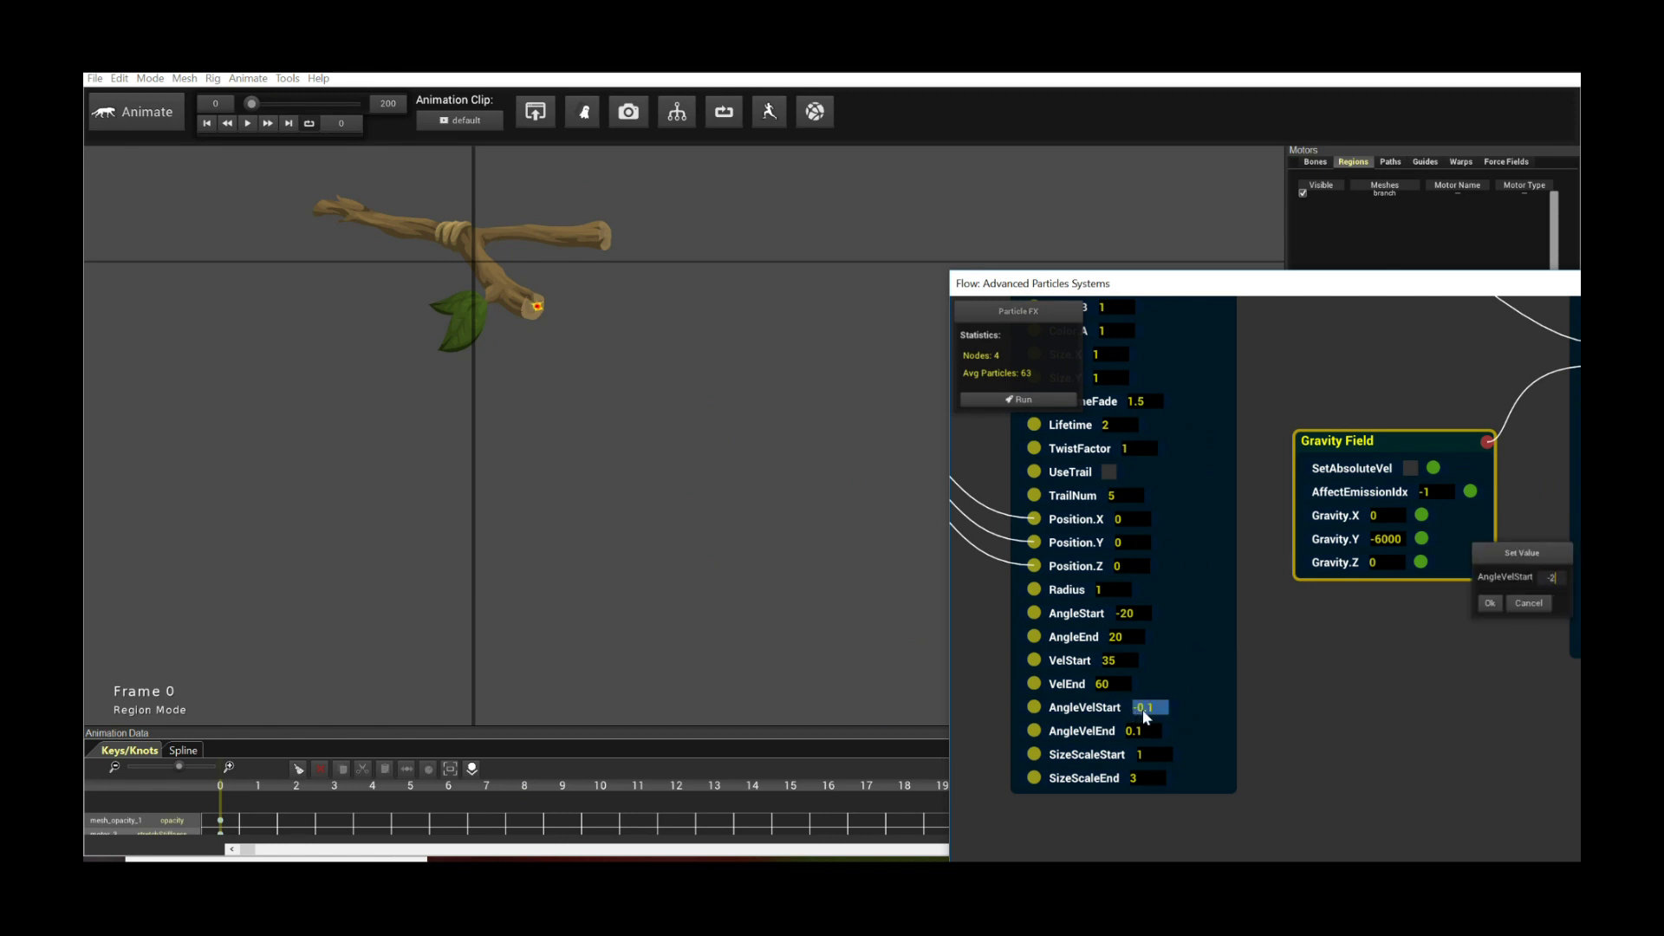
type("-20")
key("Return")
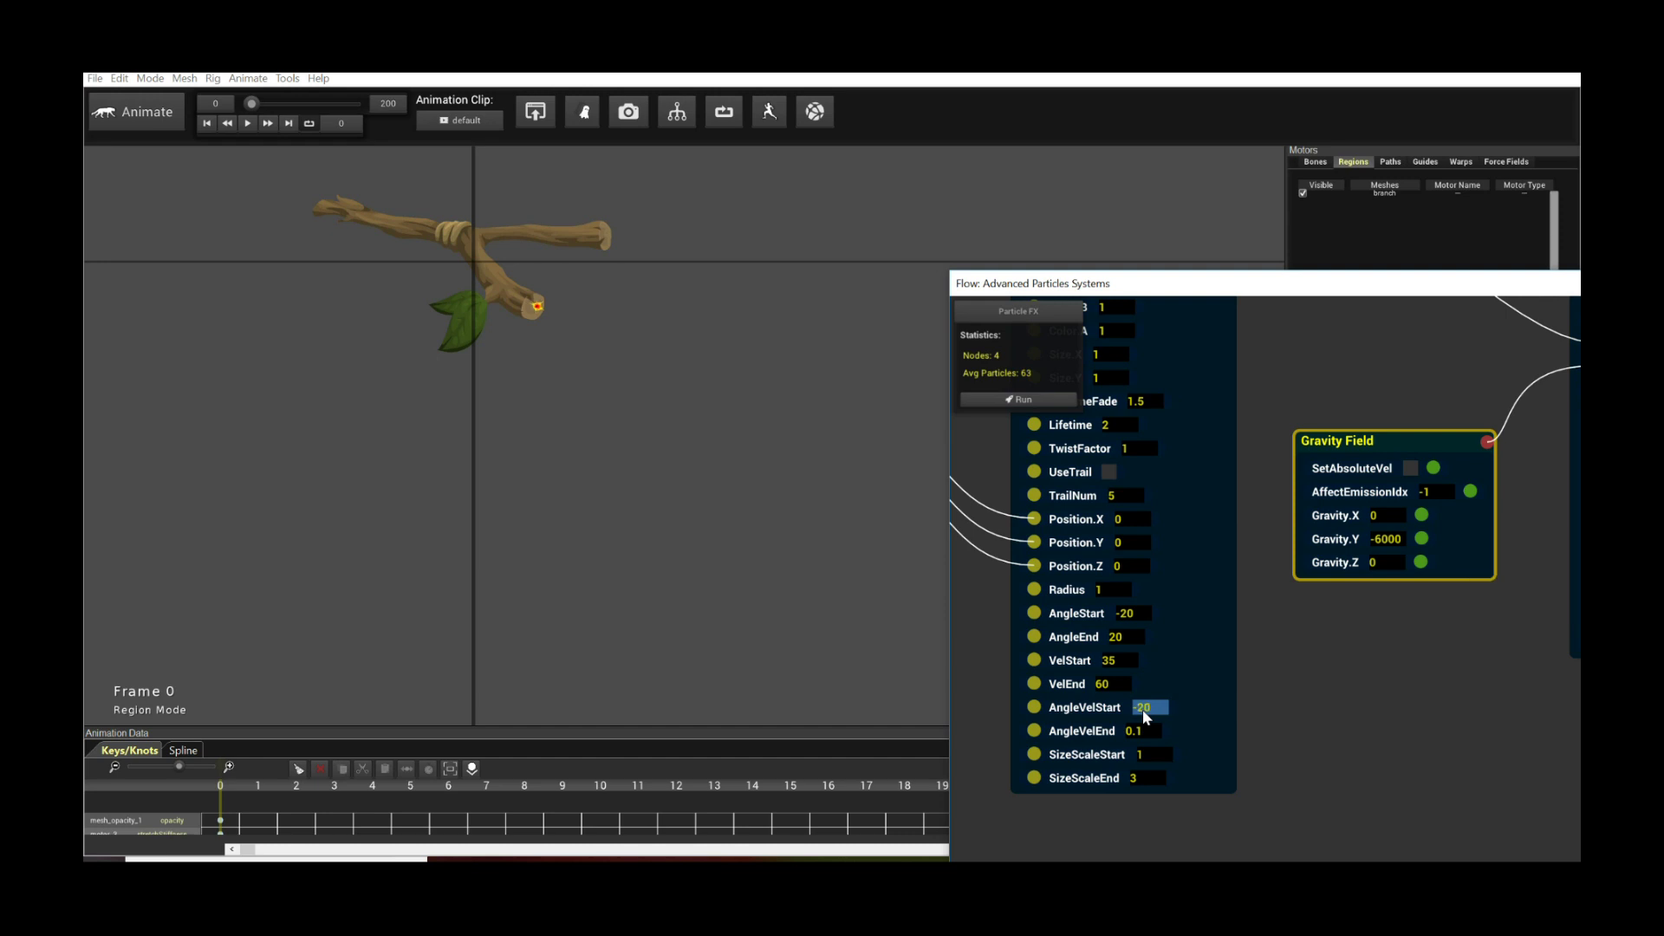
type("20")
key("Return")
Step: Recompute the particle simulation, preview it, and return to frame 0
left_click(1040, 399)
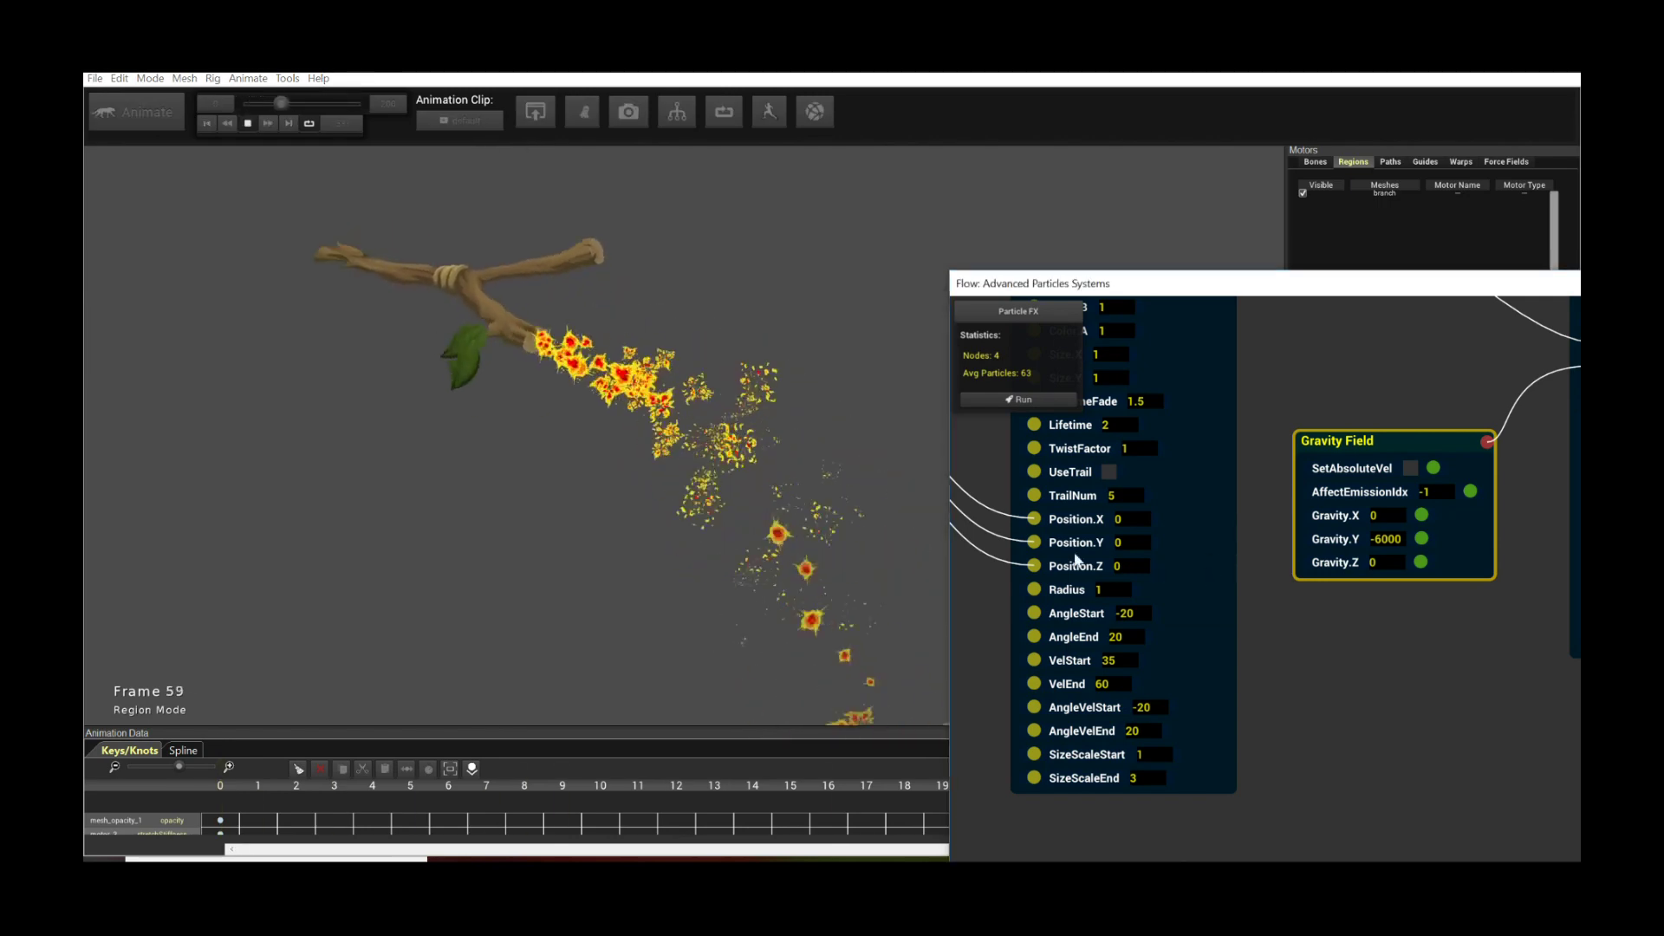
key("space")
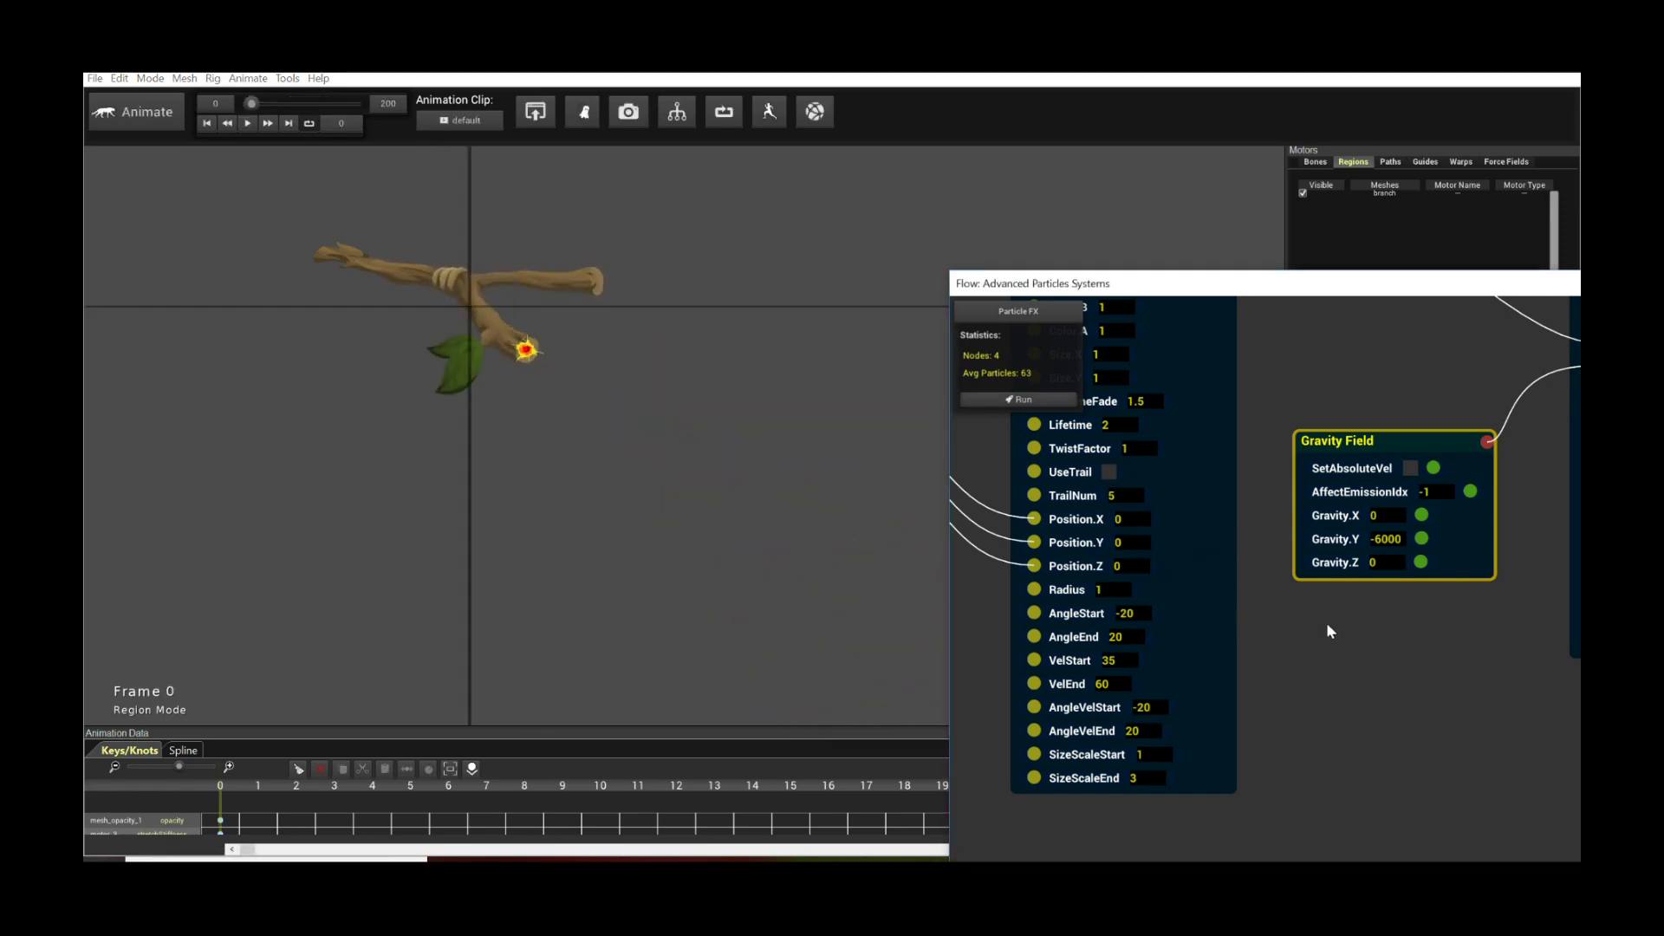
scroll(1353, 572, "down", 2)
Step: Frame all four Flow nodes in view and nudge the ParticleSolver node slightly right
scroll(1348, 511, "up", 3)
scroll(1248, 499, "left", 3)
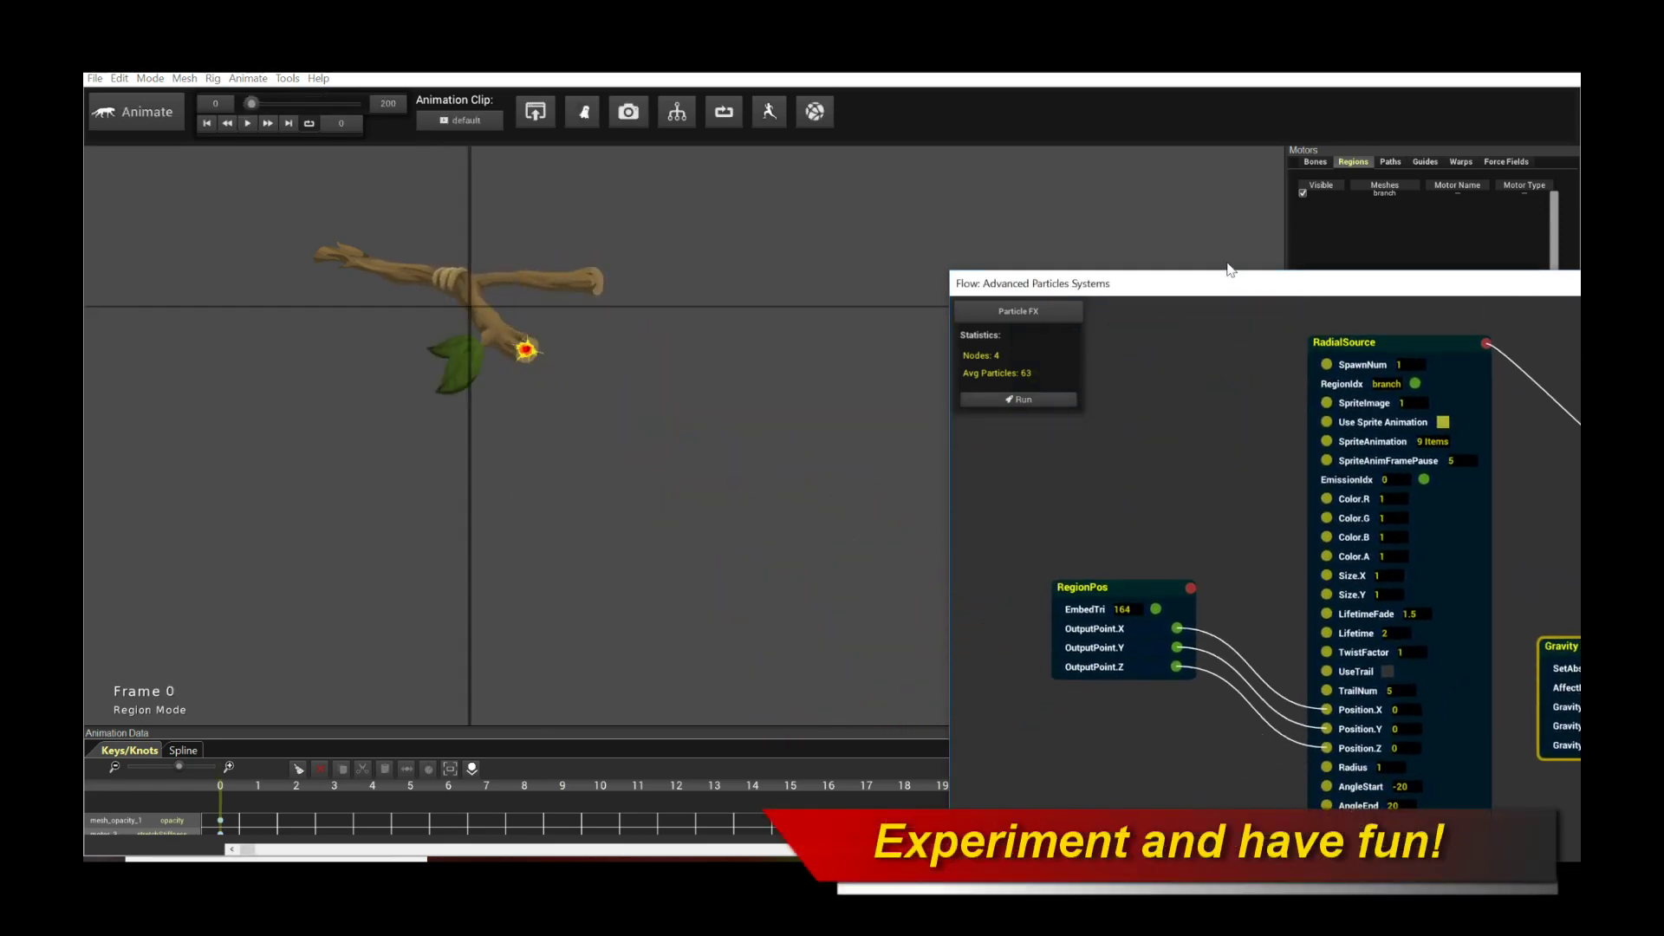
left_click_drag(1210, 291, 809, 245)
left_click_drag(1246, 529, 1208, 467)
scroll(1207, 473, "down", 2)
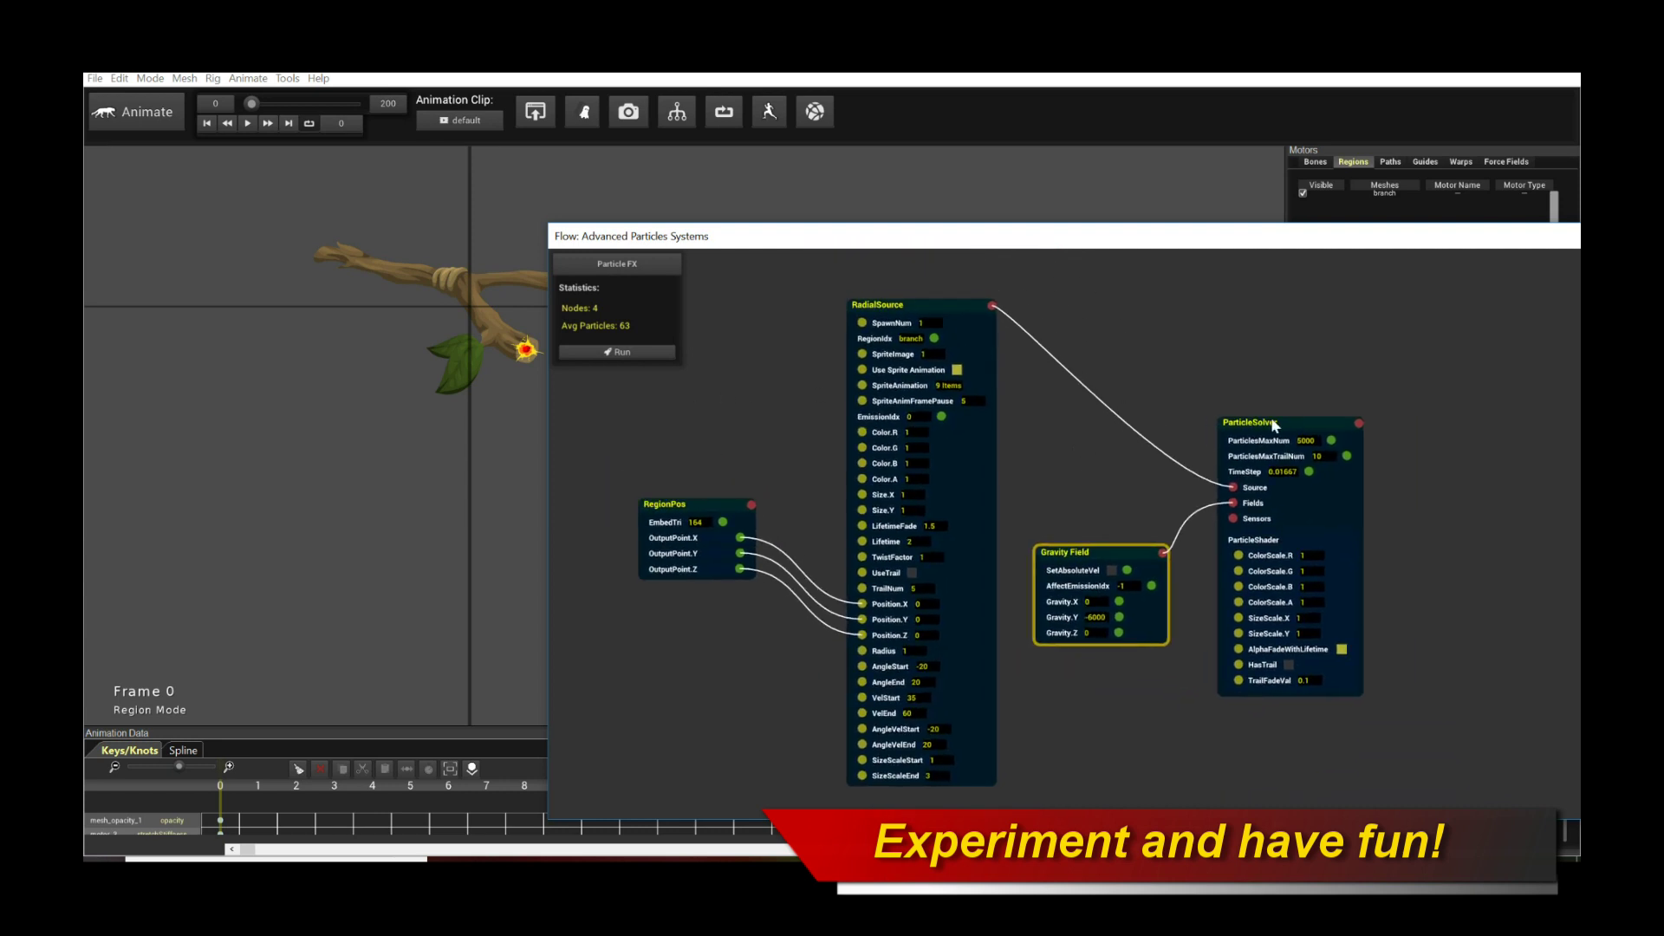
left_click(1254, 423)
left_click_drag(1251, 418, 1283, 419)
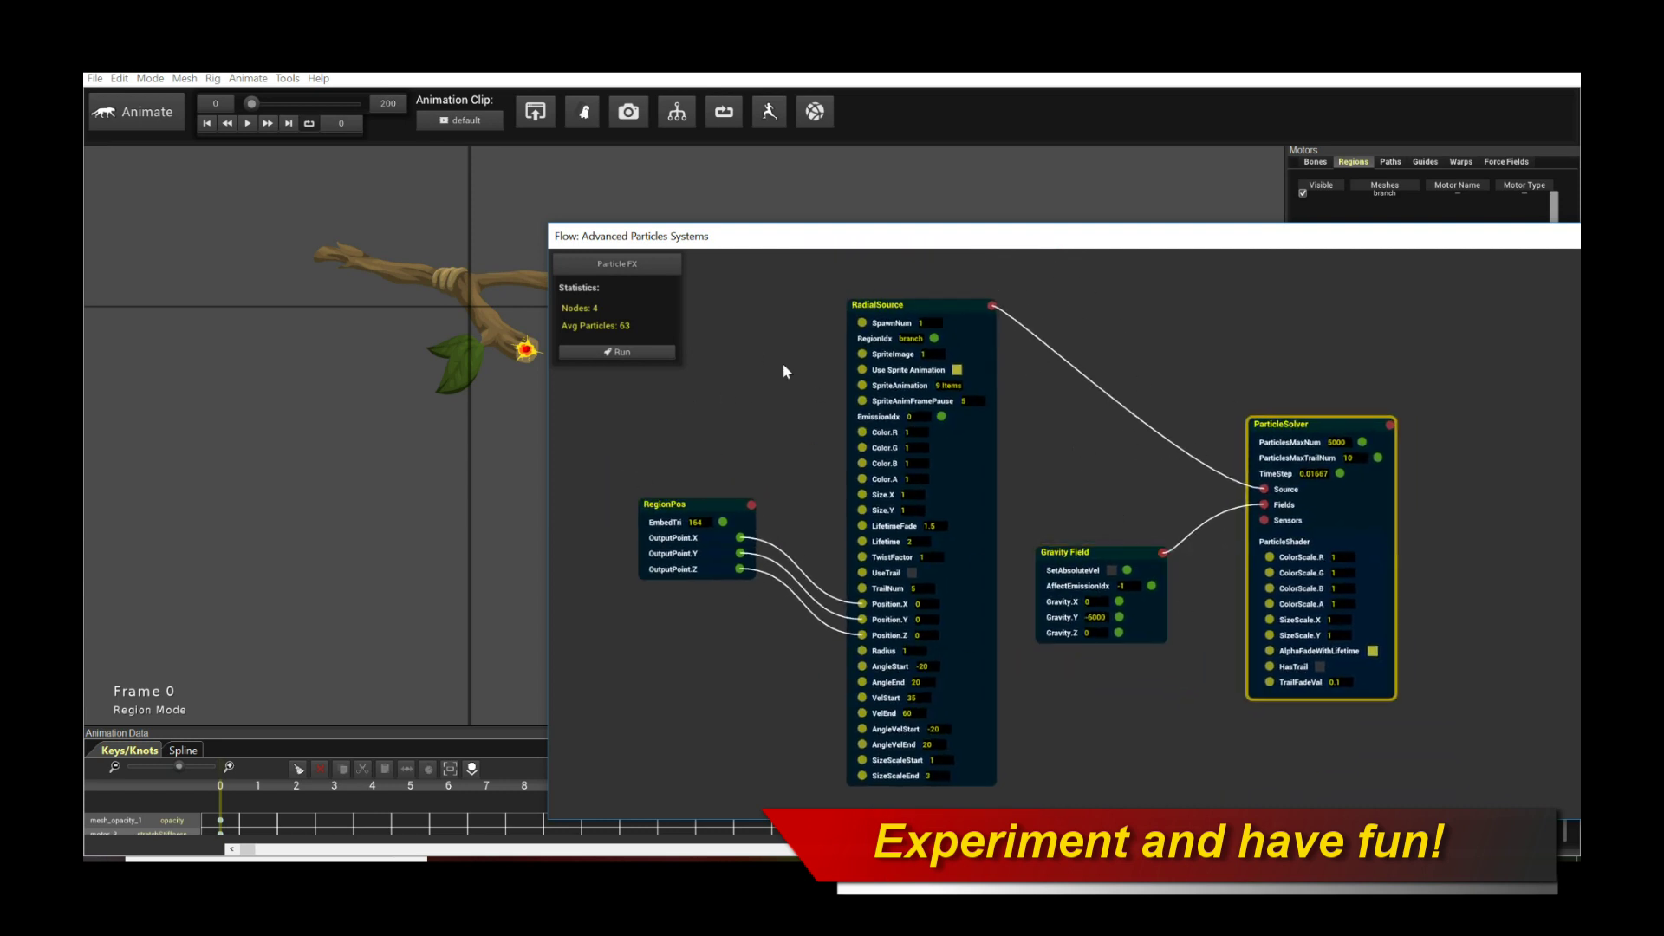